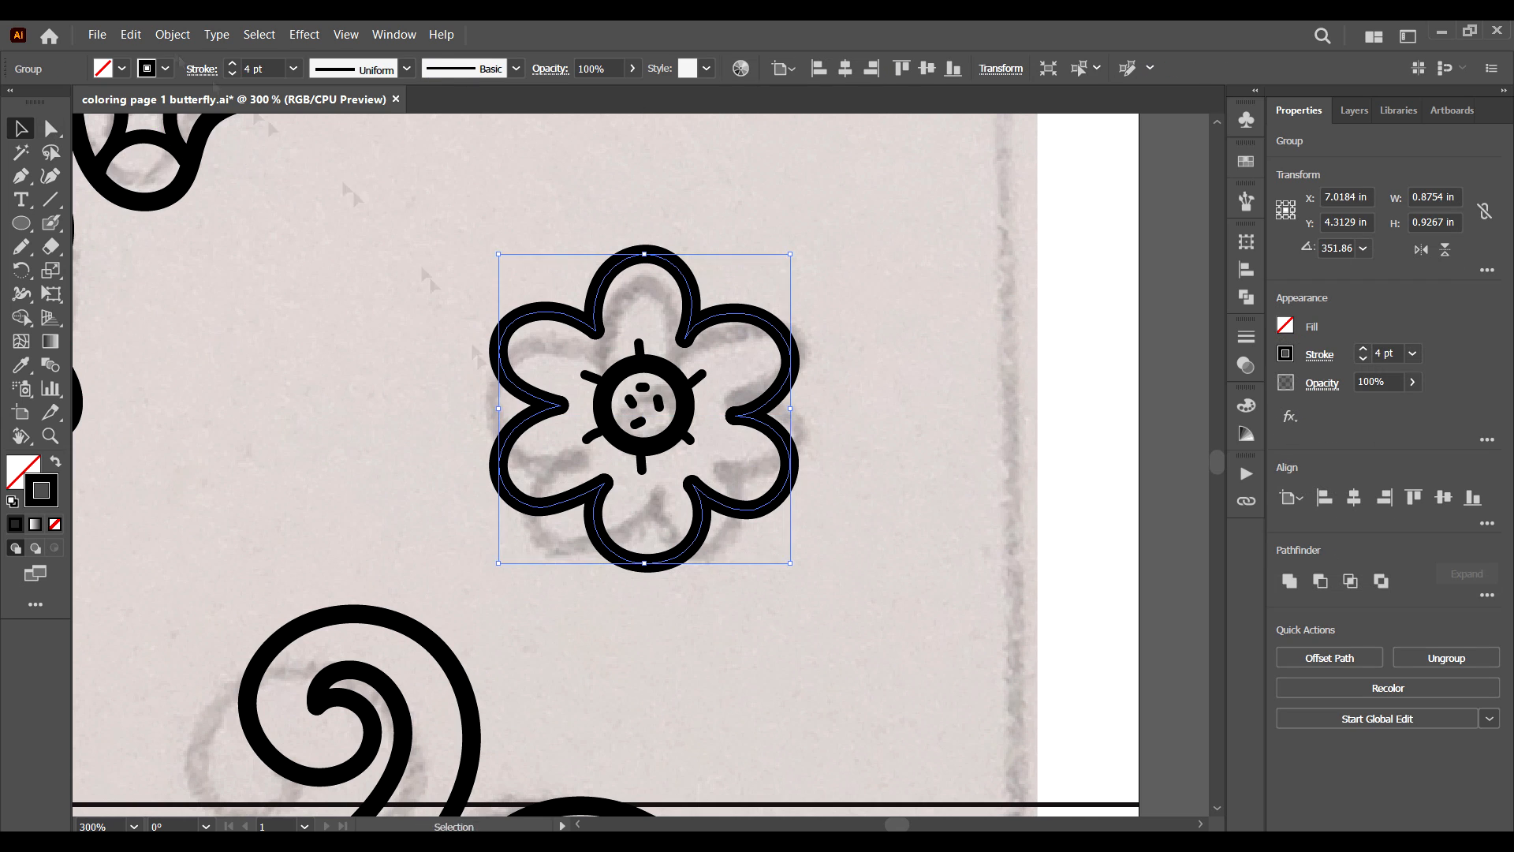
Scale the selected flower group and draw leaves with a centre vein above and below the small lower flower using the Pencil tool.
{"action": "left_click_drag", "start_coordinate": [784, 568], "coordinate": [838, 642]}
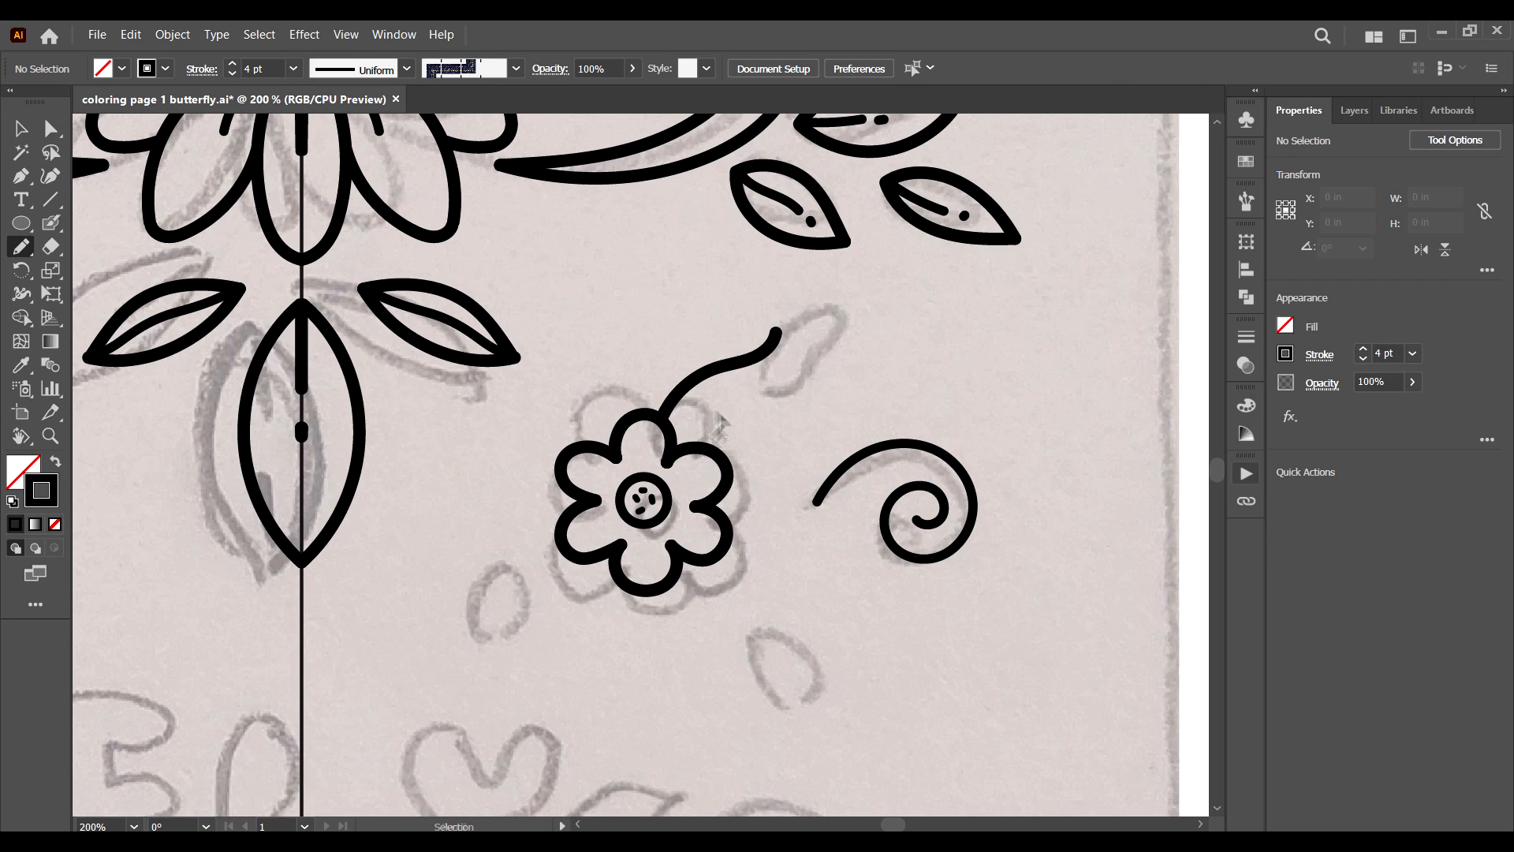
{"action": "left_click_drag", "start_coordinate": [747, 345], "coordinate": [710, 452]}
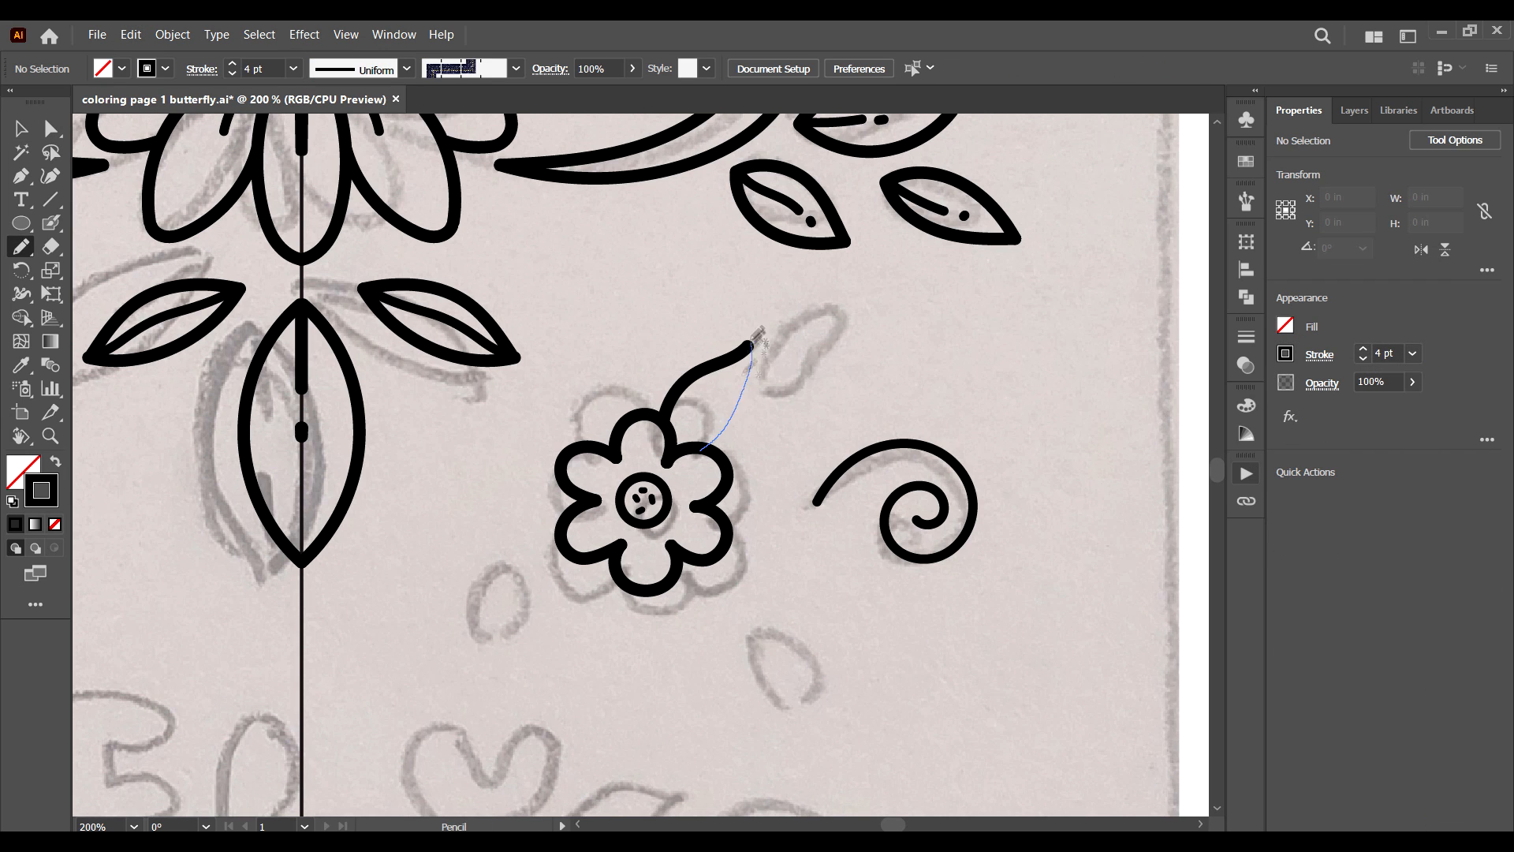
{"action": "left_click_drag", "start_coordinate": [710, 395], "coordinate": [676, 443]}
{"action": "left_click_drag", "start_coordinate": [585, 560], "coordinate": [604, 706]}
{"action": "left_click_drag", "start_coordinate": [604, 706], "coordinate": [624, 587]}
{"action": "left_click_drag", "start_coordinate": [611, 552], "coordinate": [598, 602]}
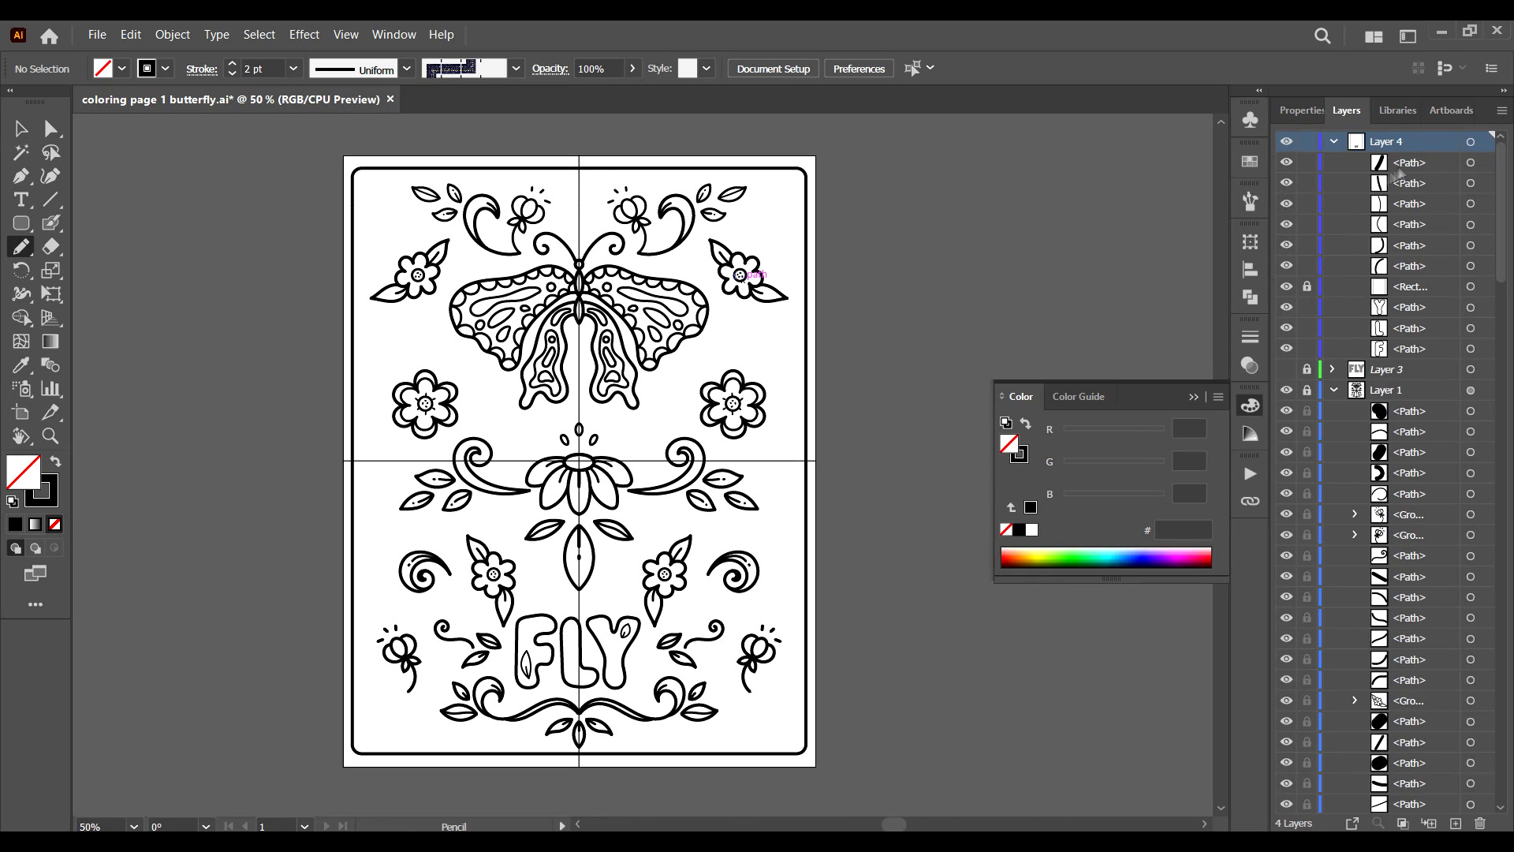
{"action": "key", "text": "v"}
{"action": "left_click", "coordinate": [131, 35]}
{"action": "left_click", "coordinate": [145, 55]}
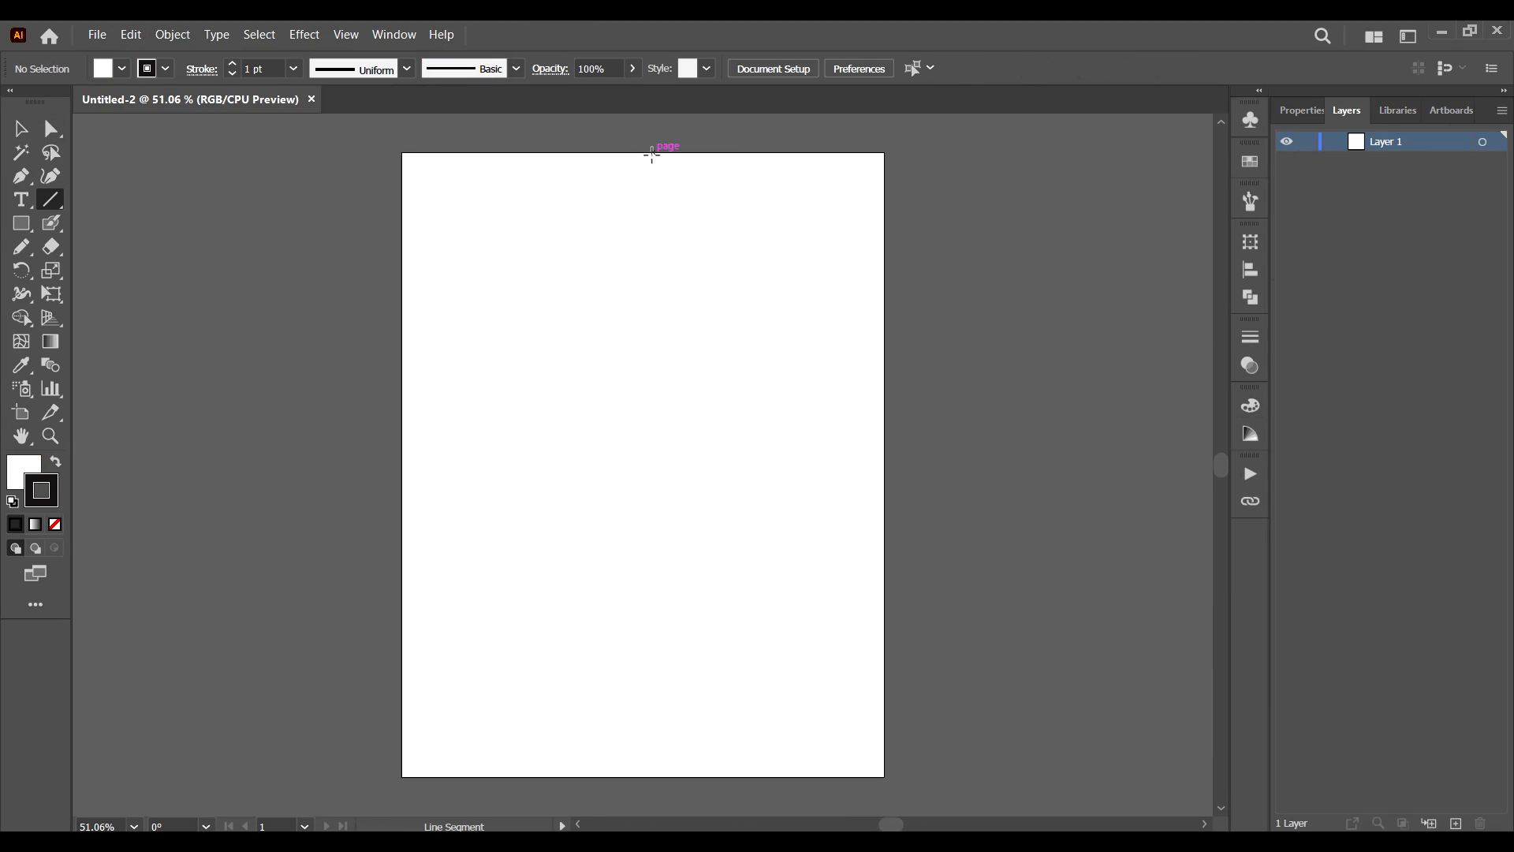
Draw a vertical and a horizontal line across the full artboard so that they cross at its centre.
{"action": "left_click_drag", "start_coordinate": [641, 152], "coordinate": [630, 777]}
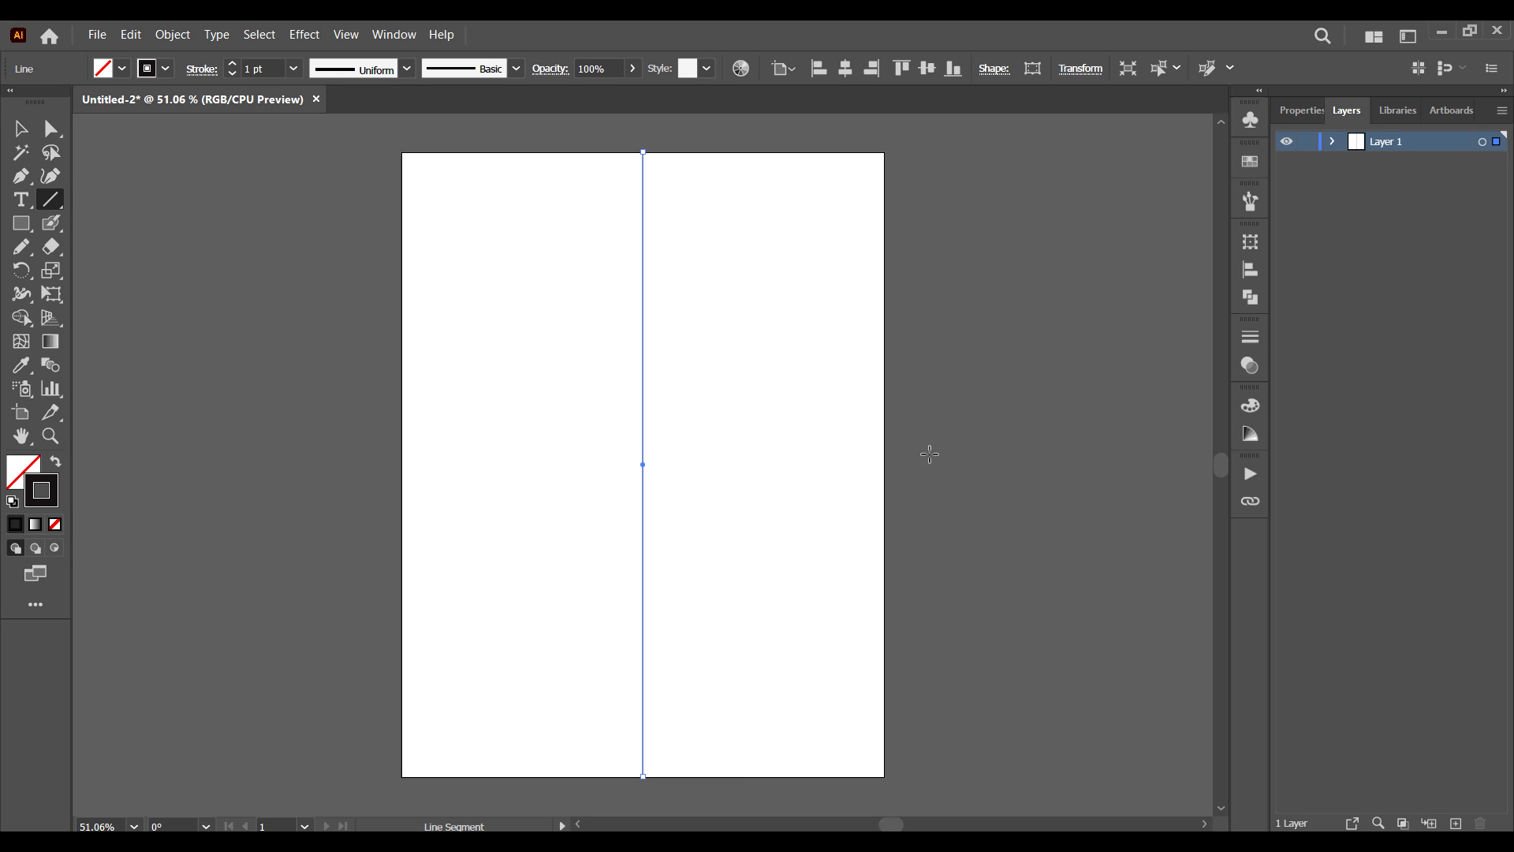
{"action": "left_click_drag", "start_coordinate": [883, 443], "coordinate": [406, 444]}
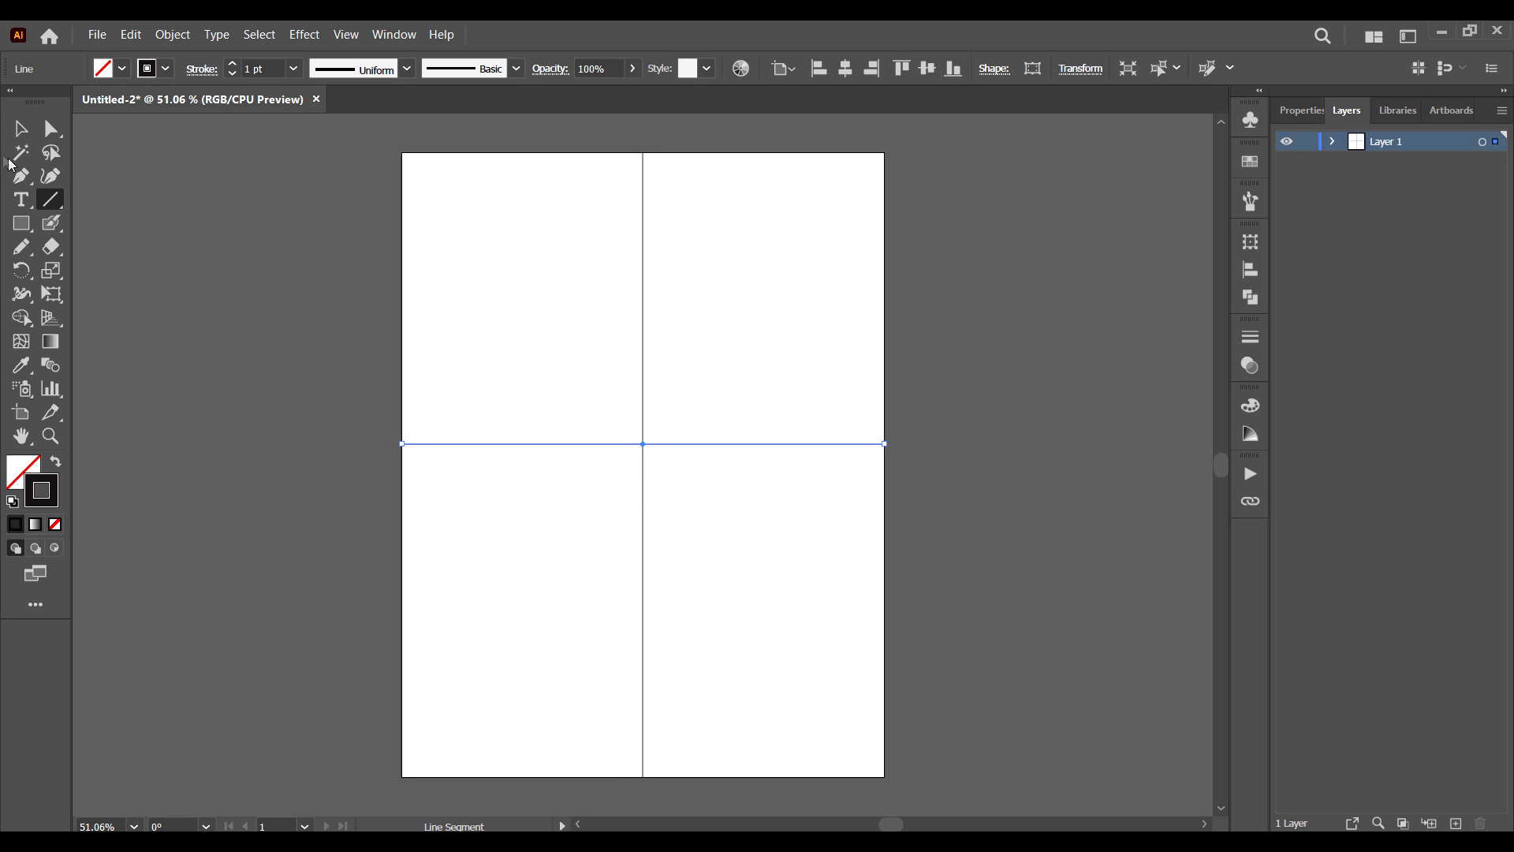
{"action": "left_click", "coordinate": [24, 136]}
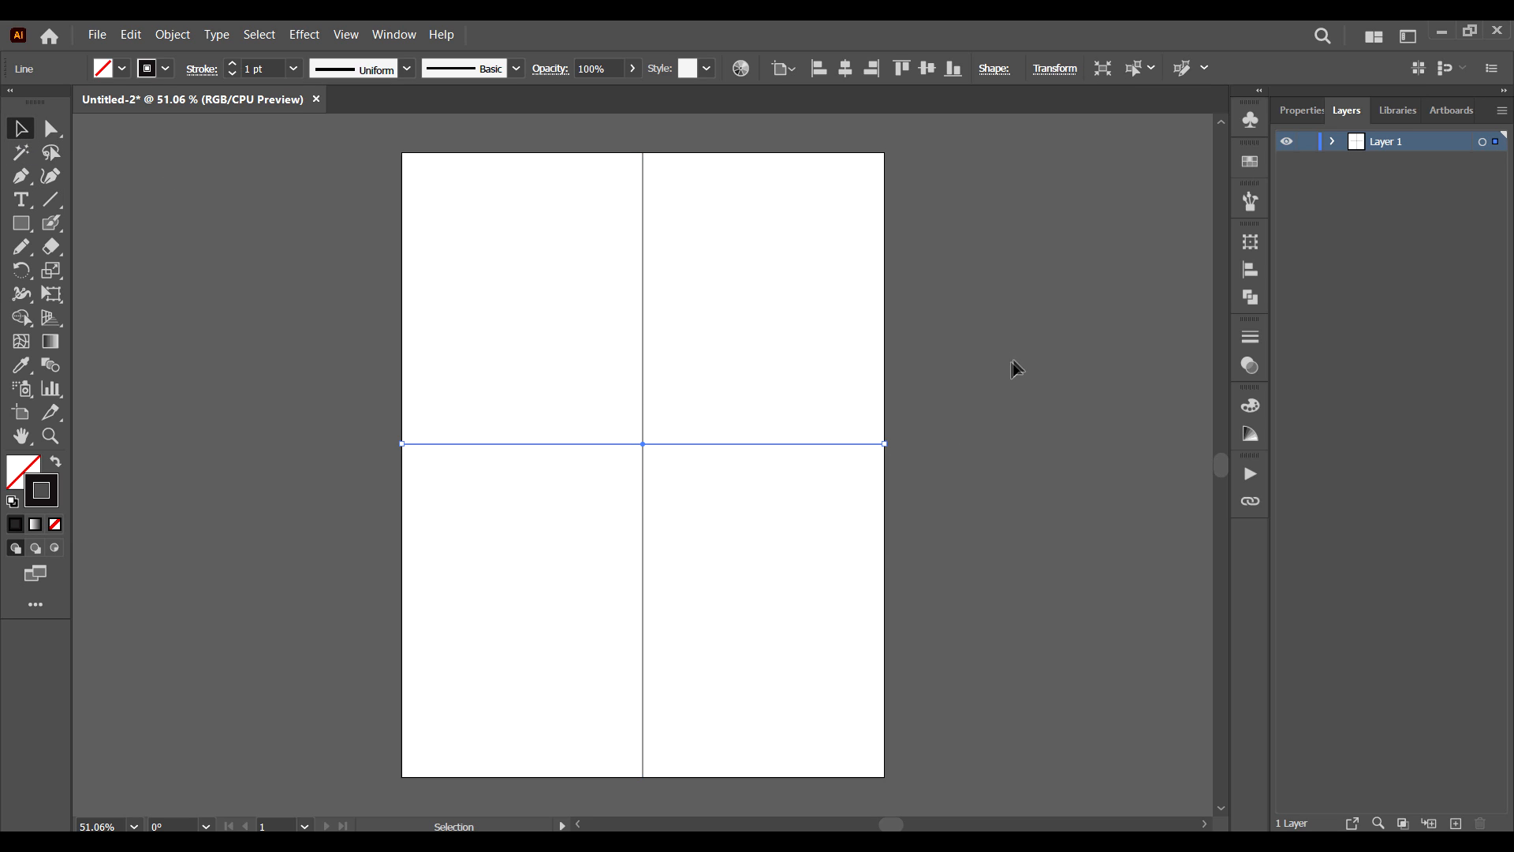
{"action": "left_click", "coordinate": [927, 69]}
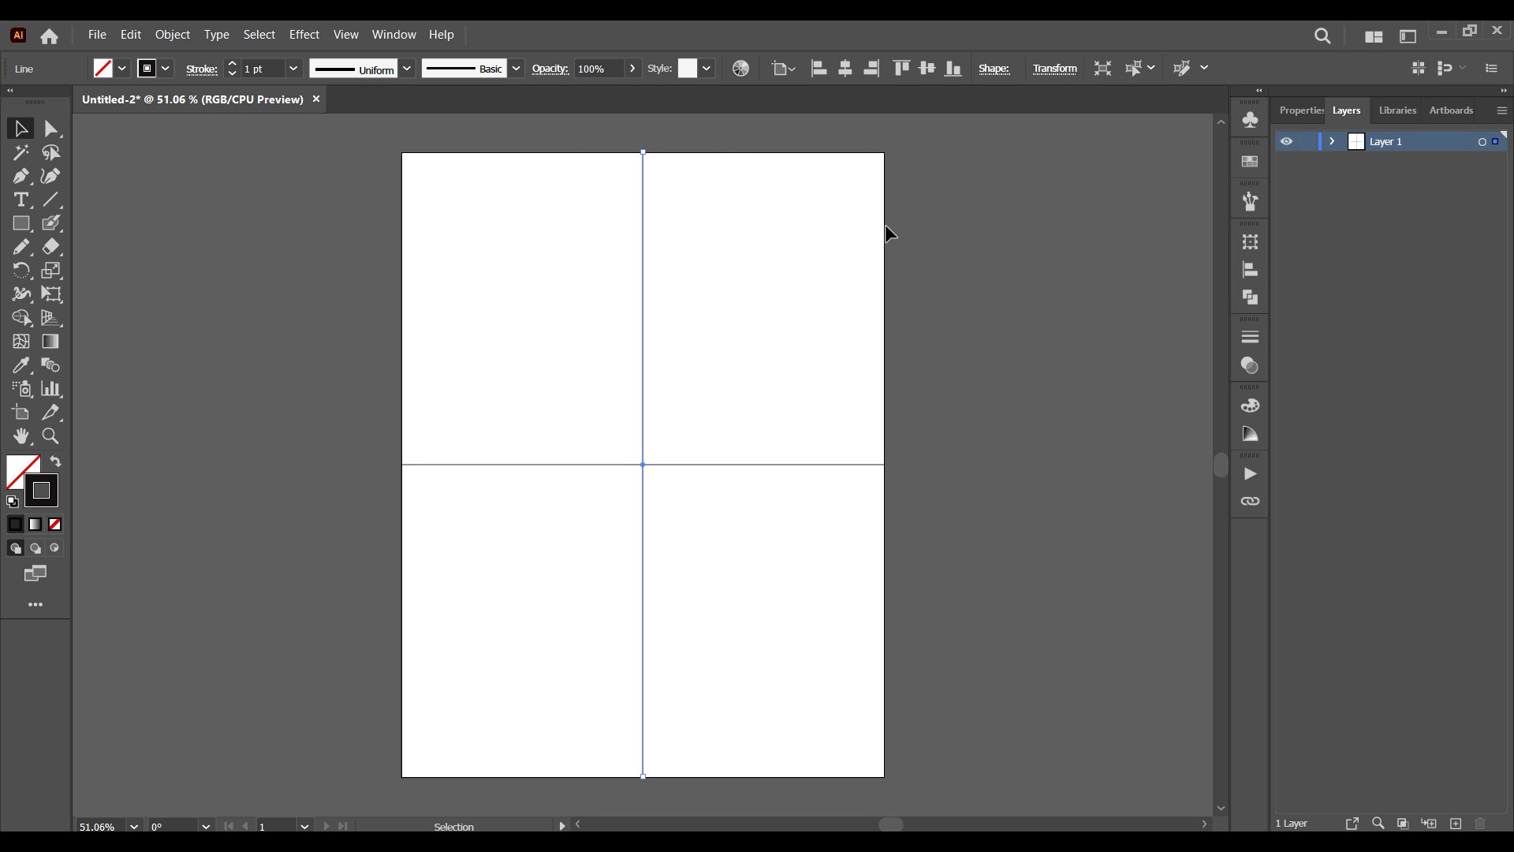
Target the whole of Layer 1 and apply a Transform effect with Reflect X and 1 copy.
{"action": "key", "text": "ctrl+a"}
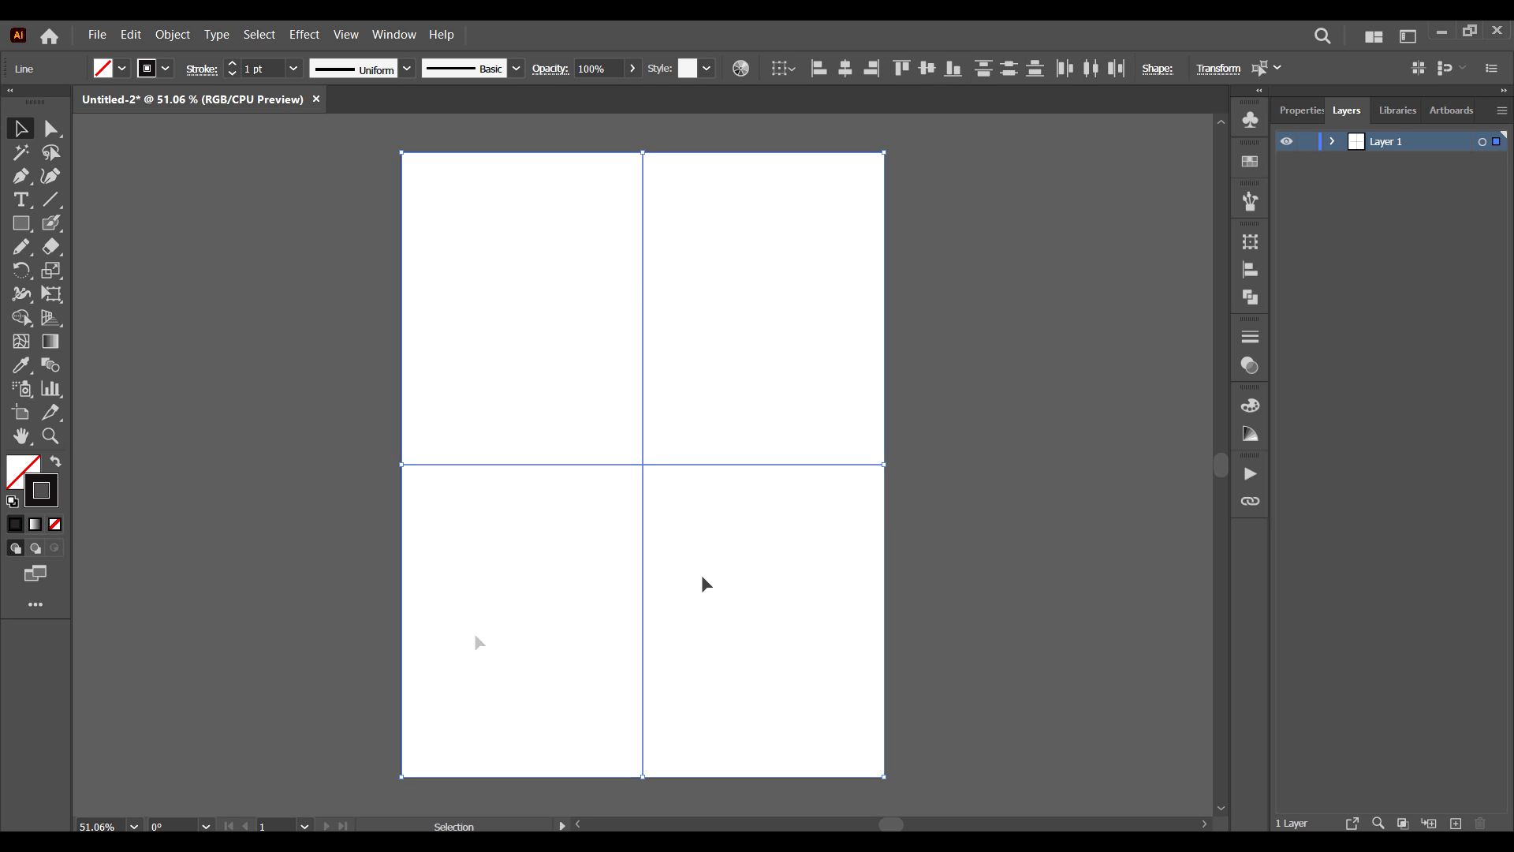
{"action": "left_click", "coordinate": [1484, 143]}
{"action": "left_click", "coordinate": [1476, 241]}
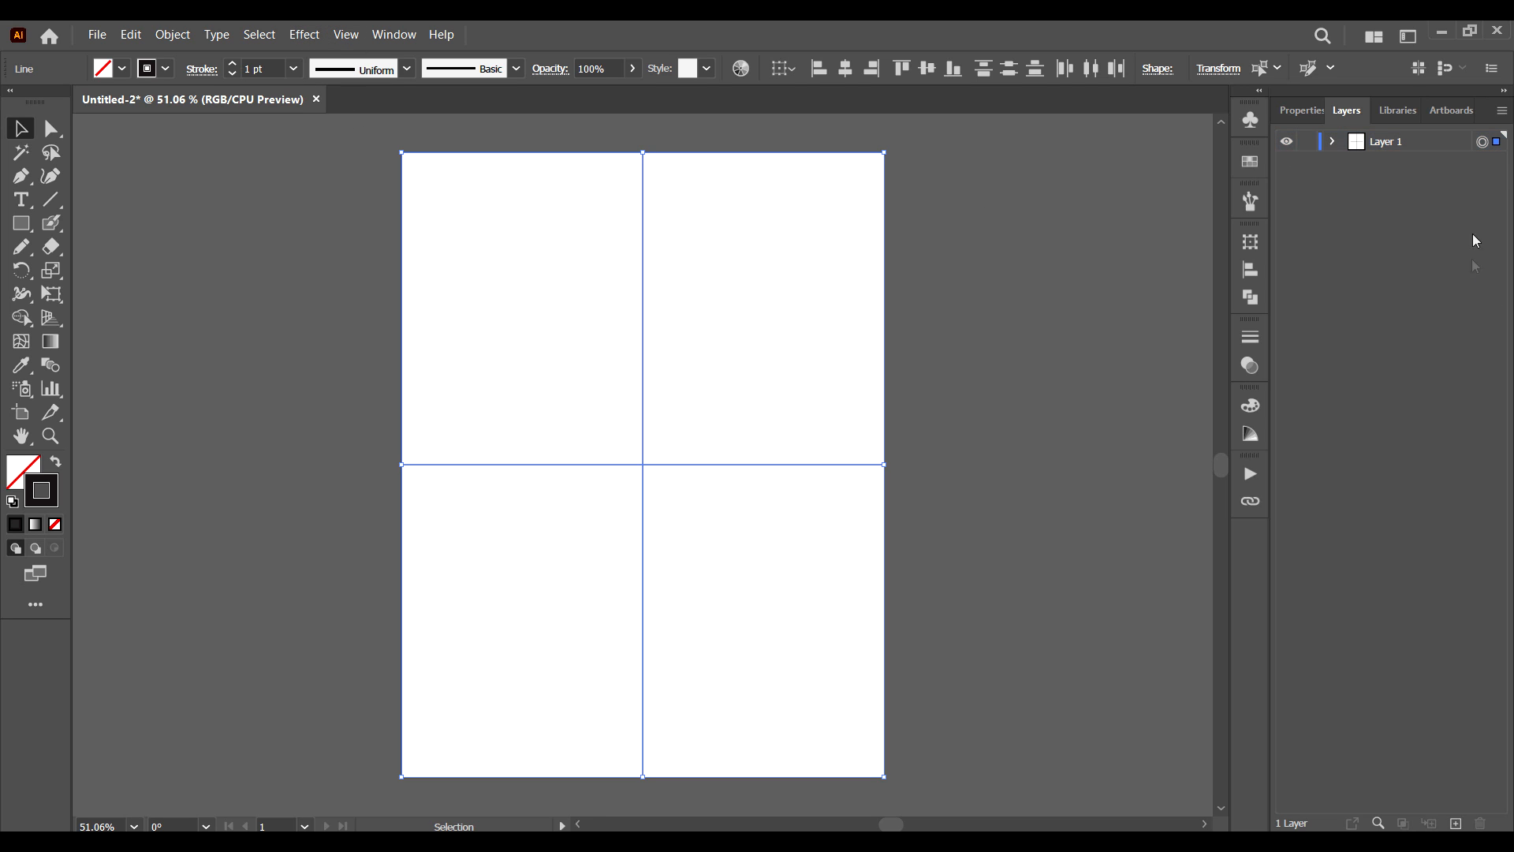
{"action": "left_click", "coordinate": [1332, 141]}
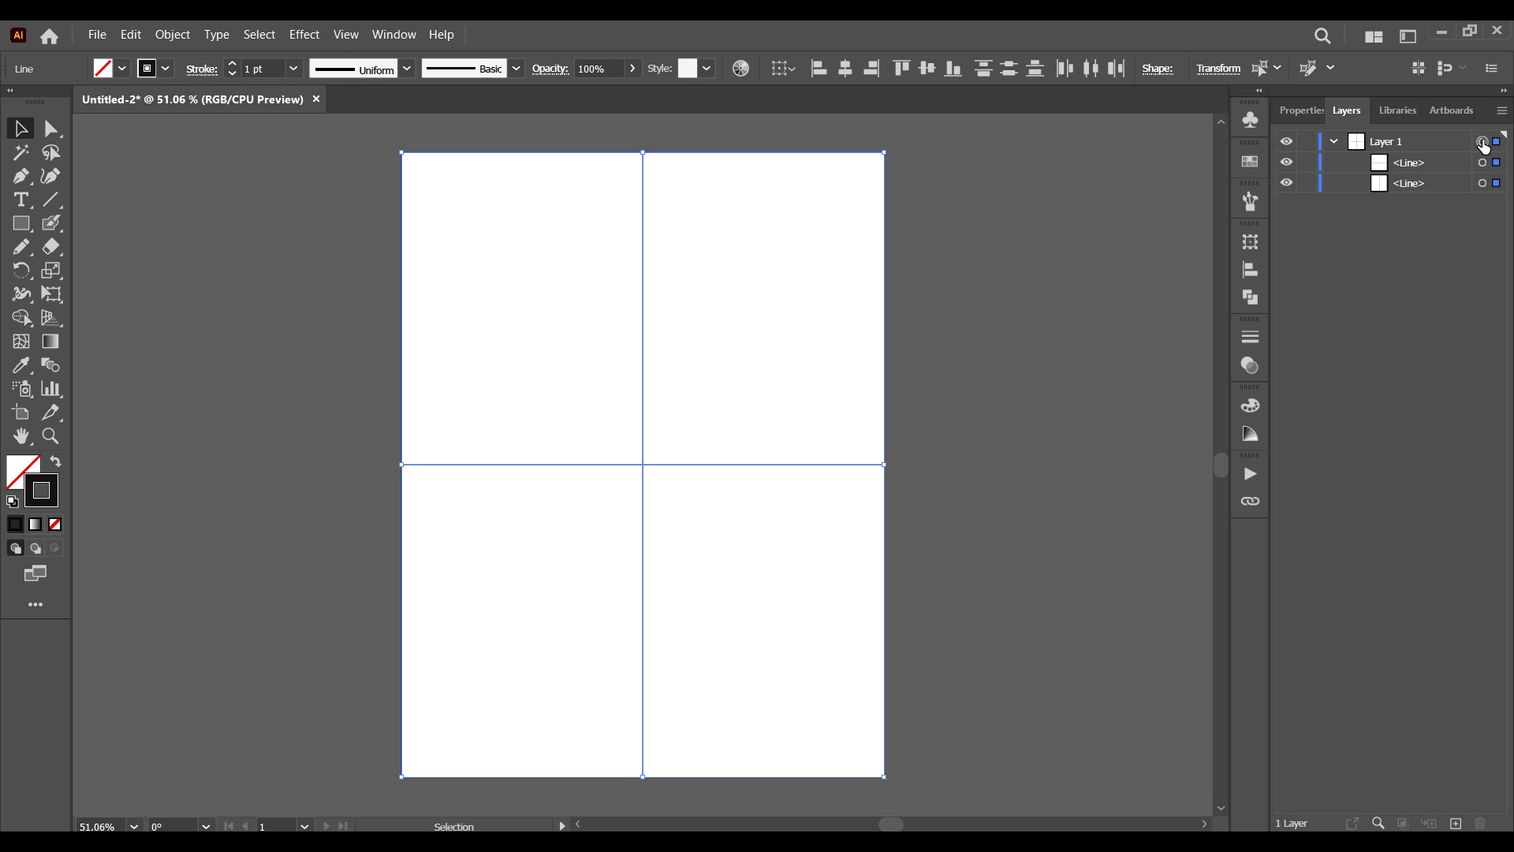
{"action": "left_click", "coordinate": [318, 40]}
{"action": "mouse_move", "coordinate": [419, 213]}
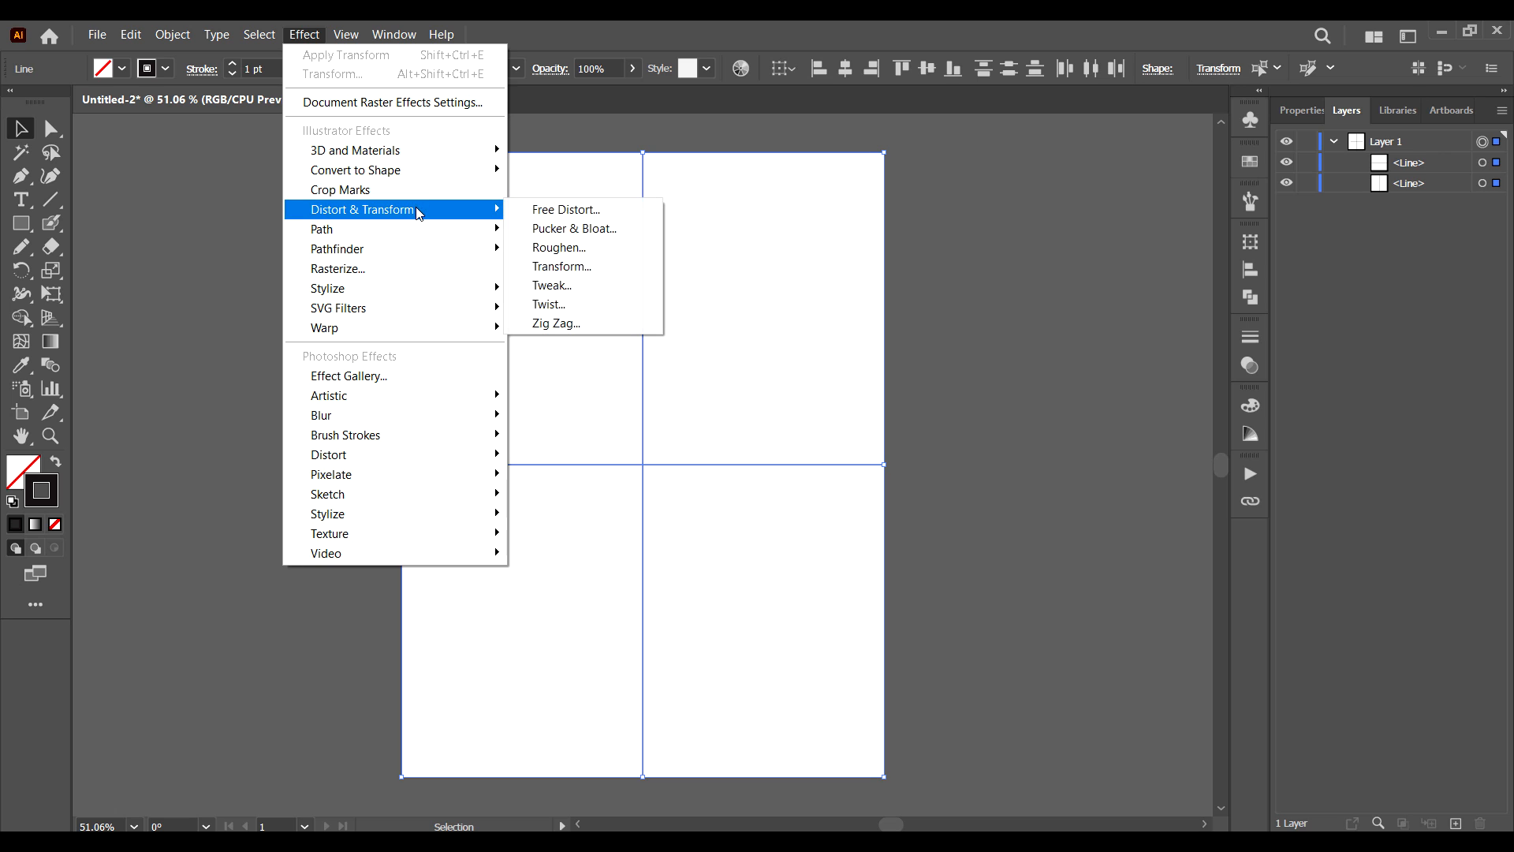
{"action": "left_click", "coordinate": [616, 275]}
{"action": "left_click", "coordinate": [1108, 580]}
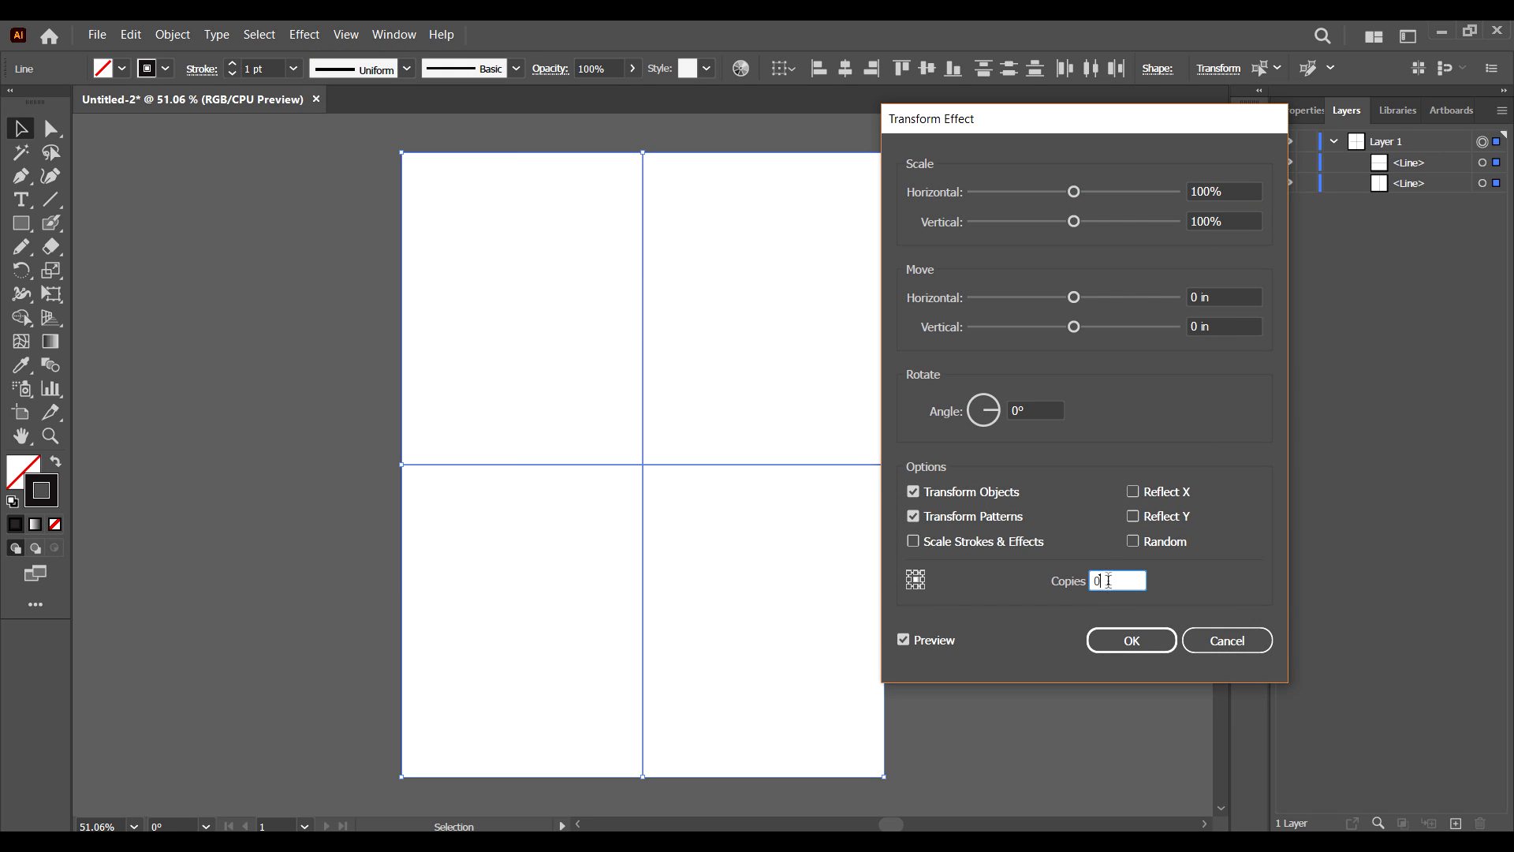
{"action": "left_click", "coordinate": [1159, 493]}
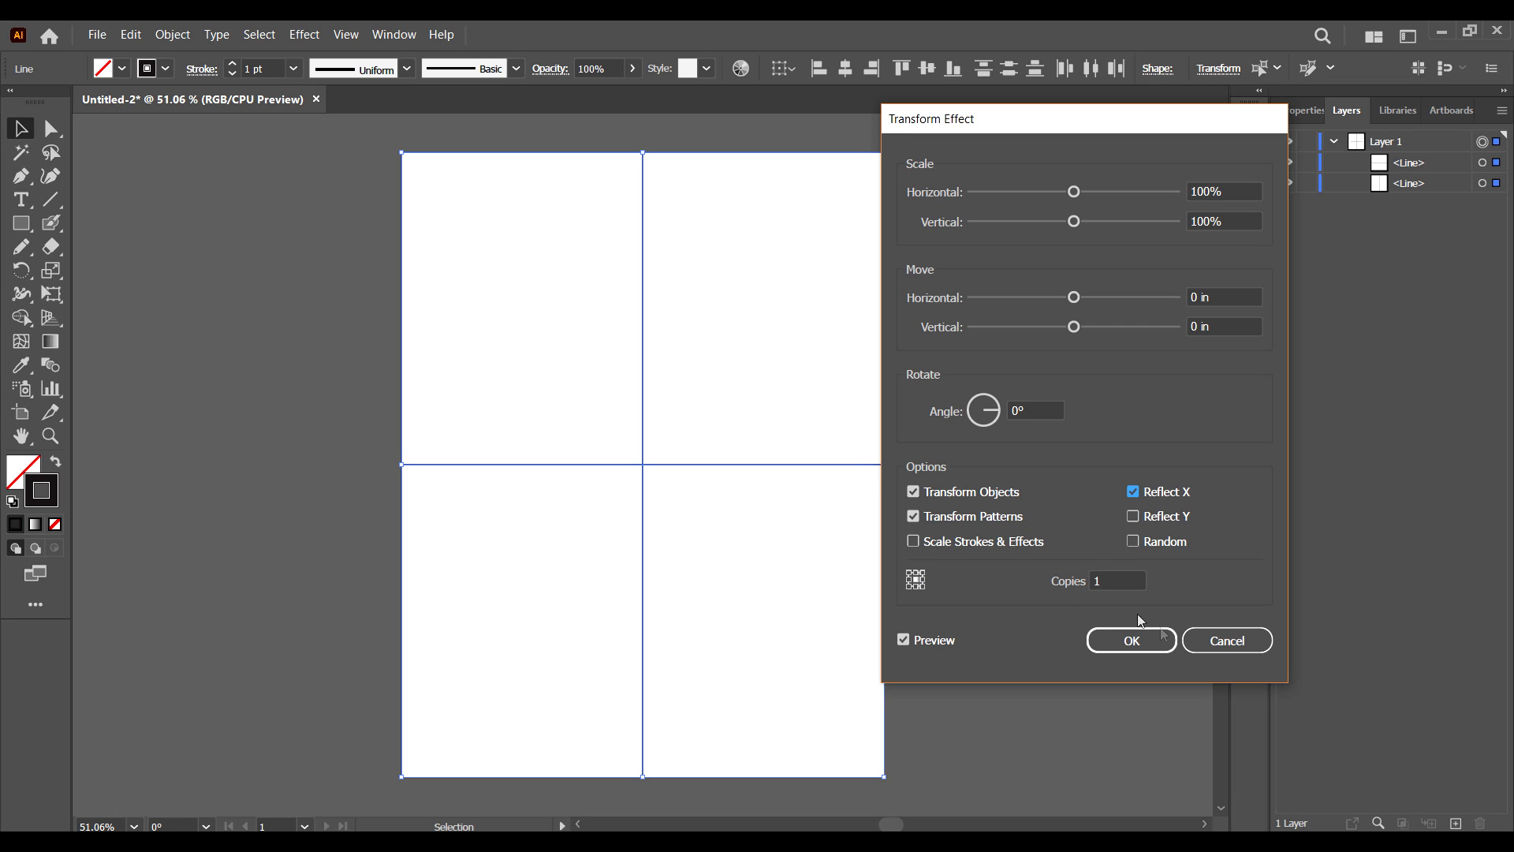
{"action": "left_click", "coordinate": [1164, 646]}
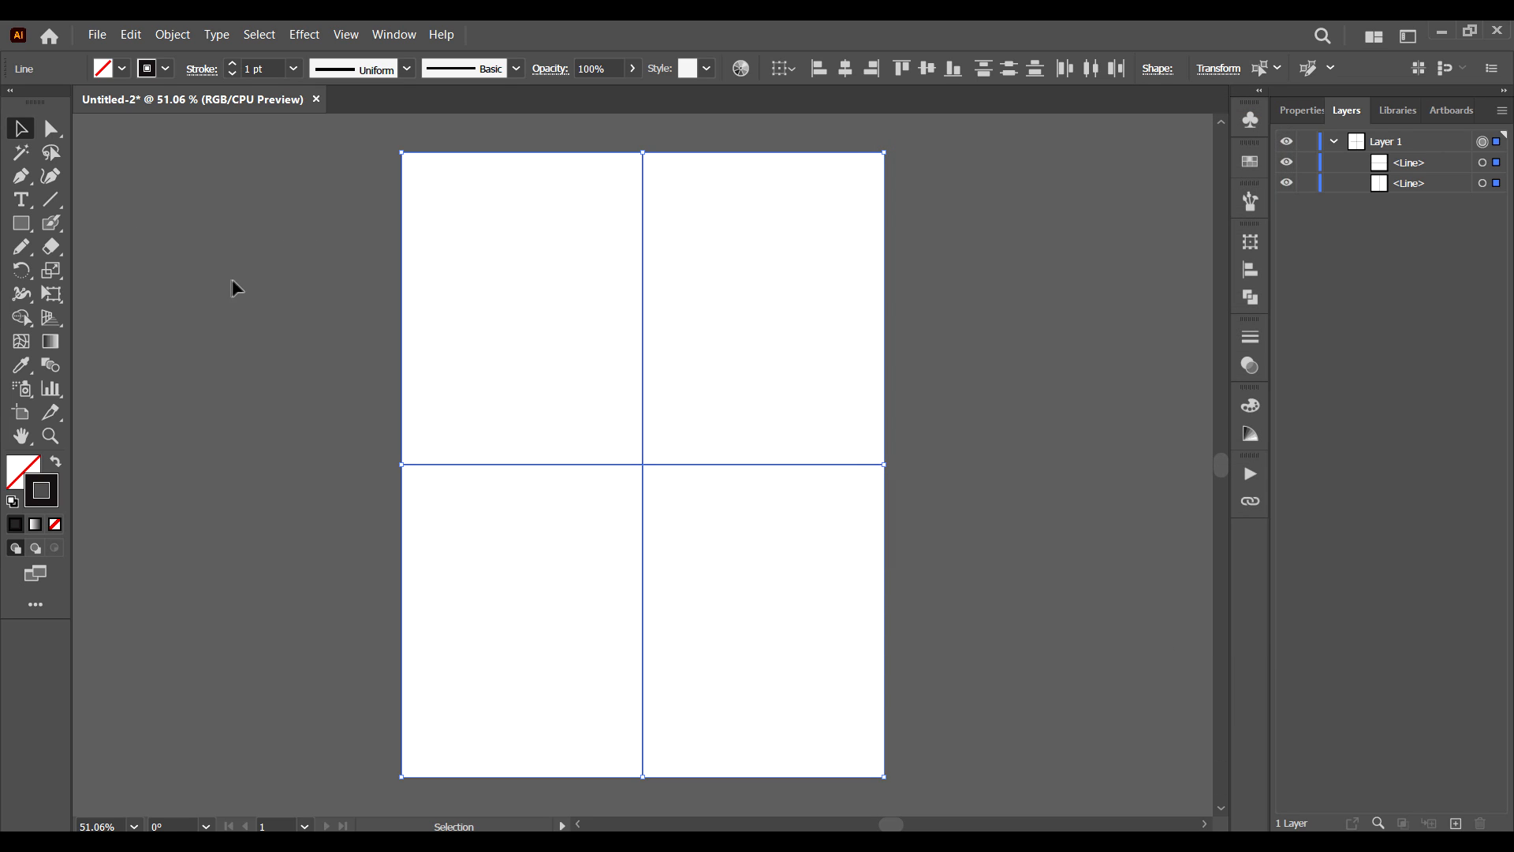
Lock both guide lines in Layer 1 and keep Layer 1 as the active layer.
{"action": "left_click", "coordinate": [1314, 164]}
{"action": "left_click", "coordinate": [1314, 184]}
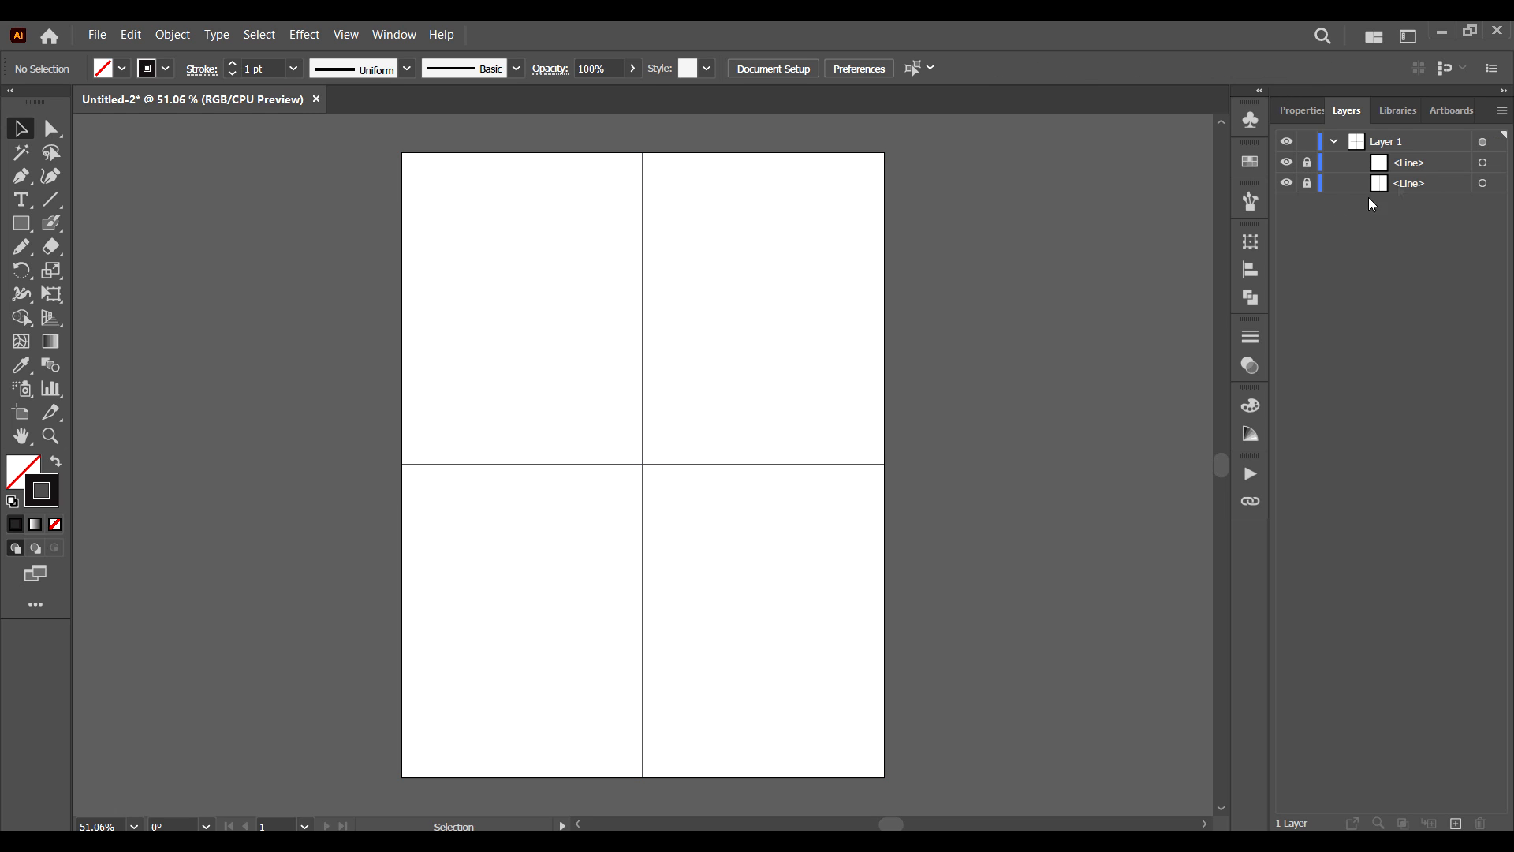
{"action": "left_click", "coordinate": [1418, 149]}
Test the mirror effect with two Blob Brush strokes in the upper right quadrant and undo them.
{"action": "left_click", "coordinate": [51, 228]}
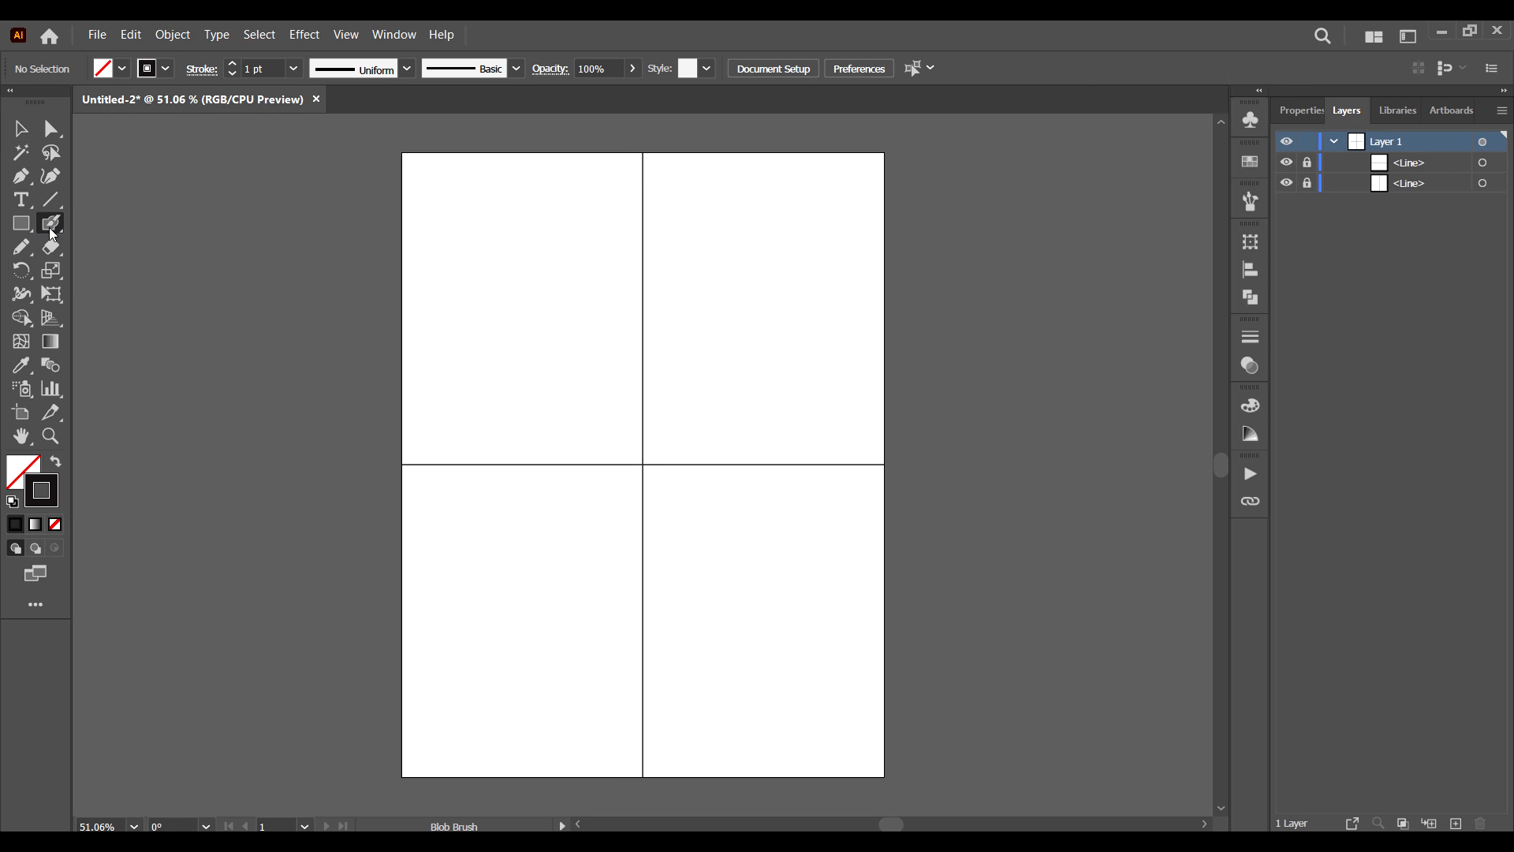
{"action": "mouse_move", "coordinate": [717, 295]}
{"action": "left_mouse_down"}
{"action": "mouse_move", "coordinate": [755, 268]}
{"action": "mouse_move", "coordinate": [791, 234]}
{"action": "left_mouse_up"}
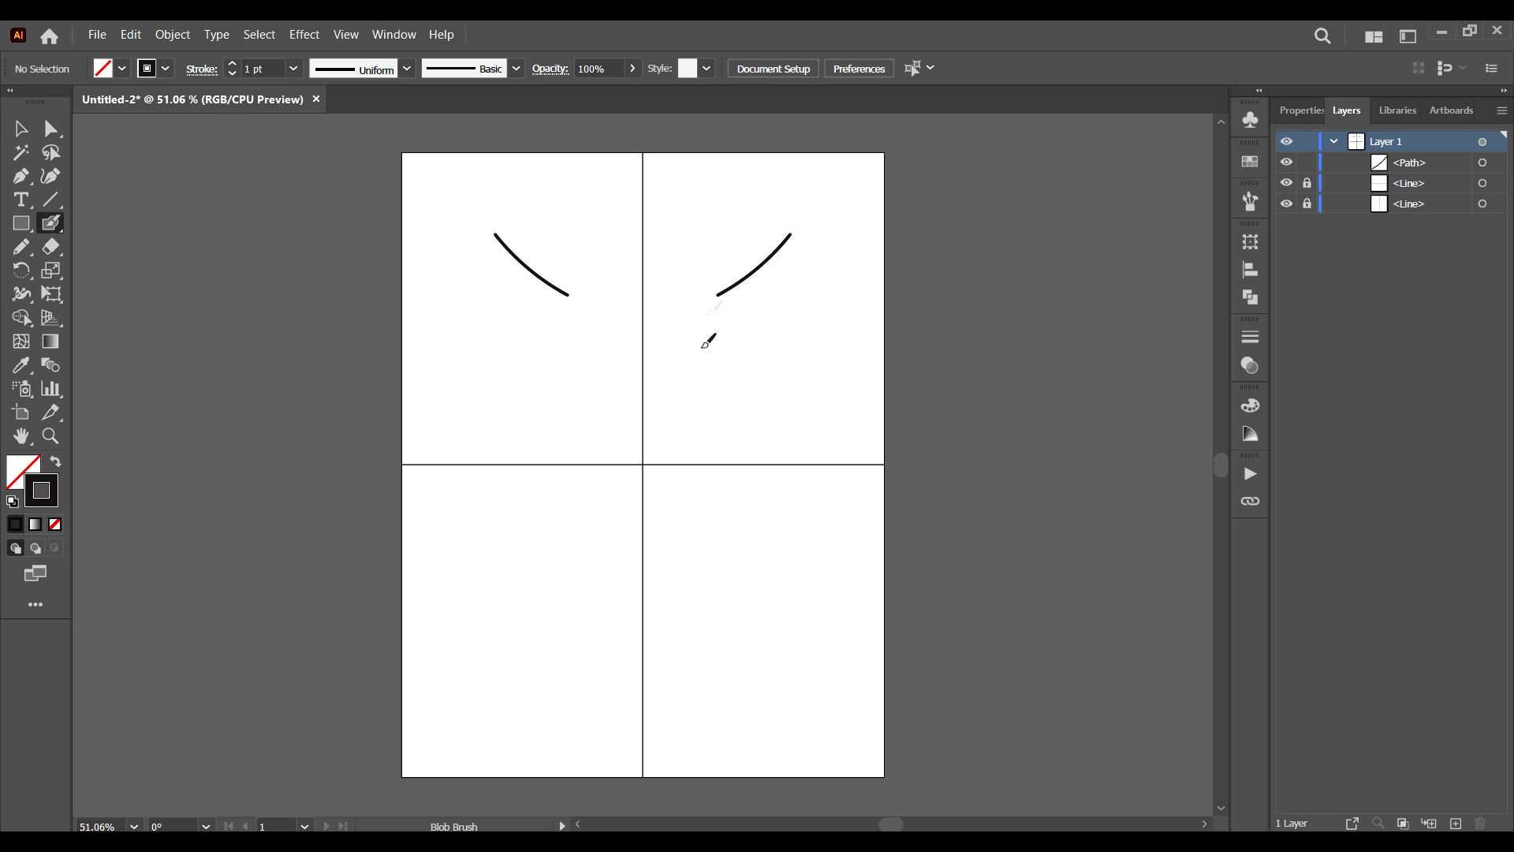
{"action": "mouse_move", "coordinate": [802, 415]}
{"action": "left_mouse_down"}
{"action": "mouse_move", "coordinate": [876, 367]}
{"action": "mouse_move", "coordinate": [848, 331]}
{"action": "left_mouse_up"}
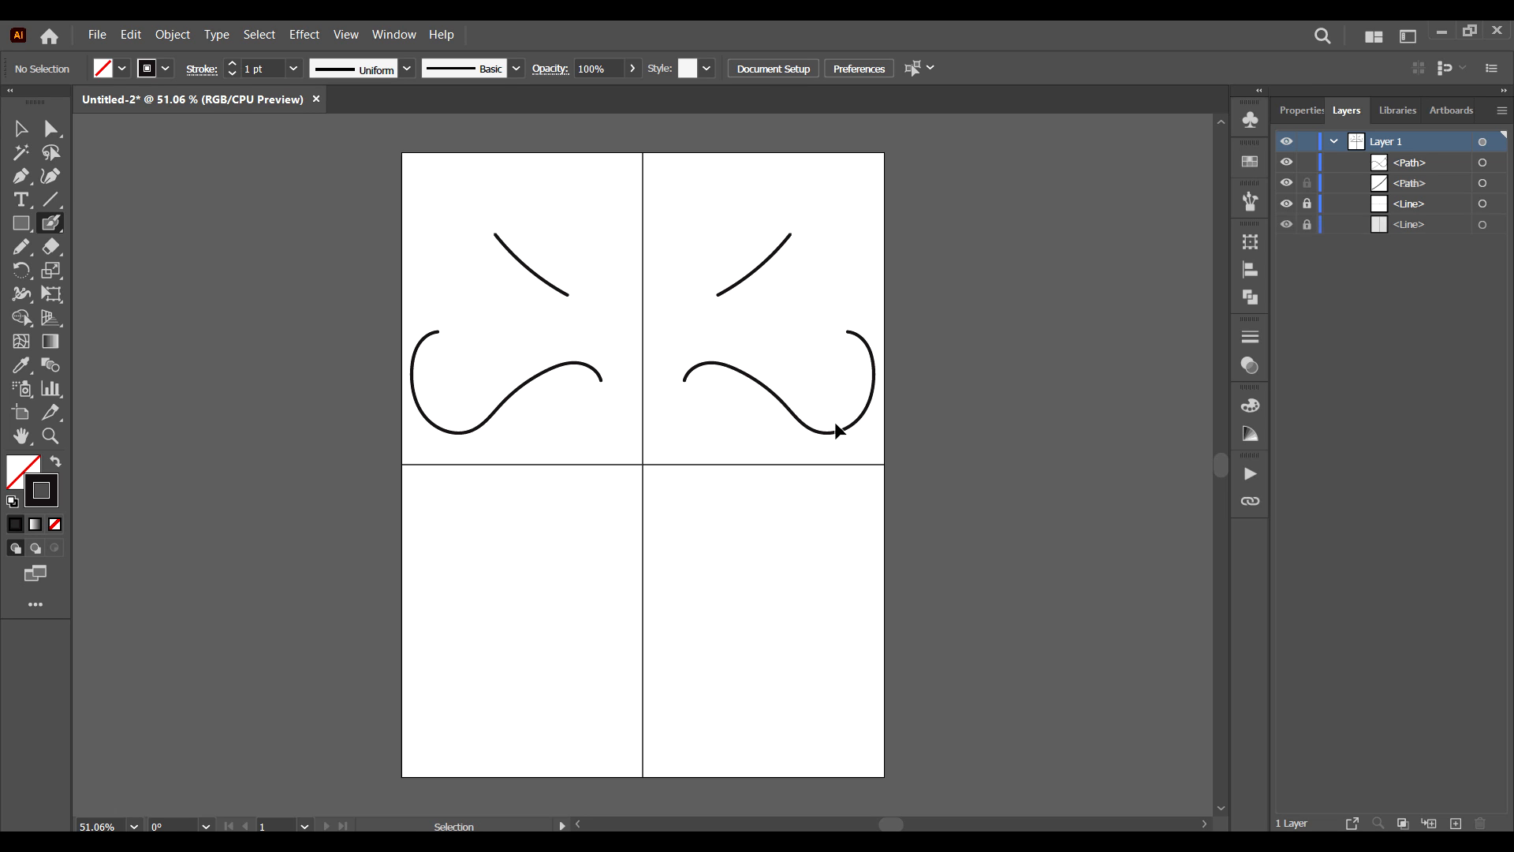
{"action": "key", "text": "ctrl+z"}
{"action": "key", "text": "ctrl+z"}
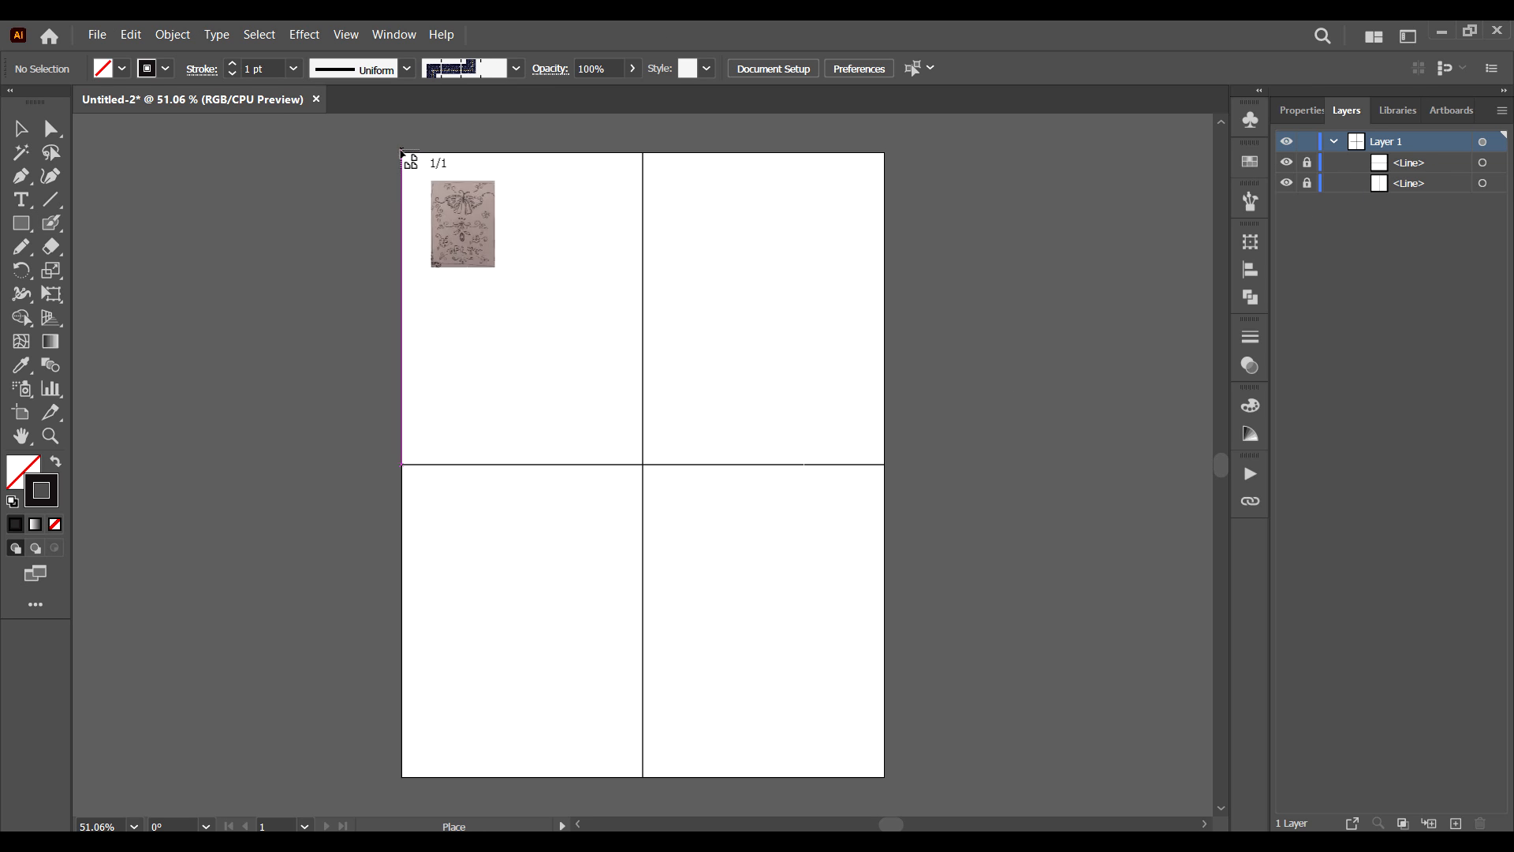
Place the butterfly sketch photo over the artboard and centre it horizontally and vertically.
{"action": "mouse_move", "coordinate": [402, 153]}
{"action": "left_mouse_down"}
{"action": "mouse_move", "coordinate": [899, 805]}
{"action": "mouse_move", "coordinate": [915, 773]}
{"action": "left_mouse_up"}
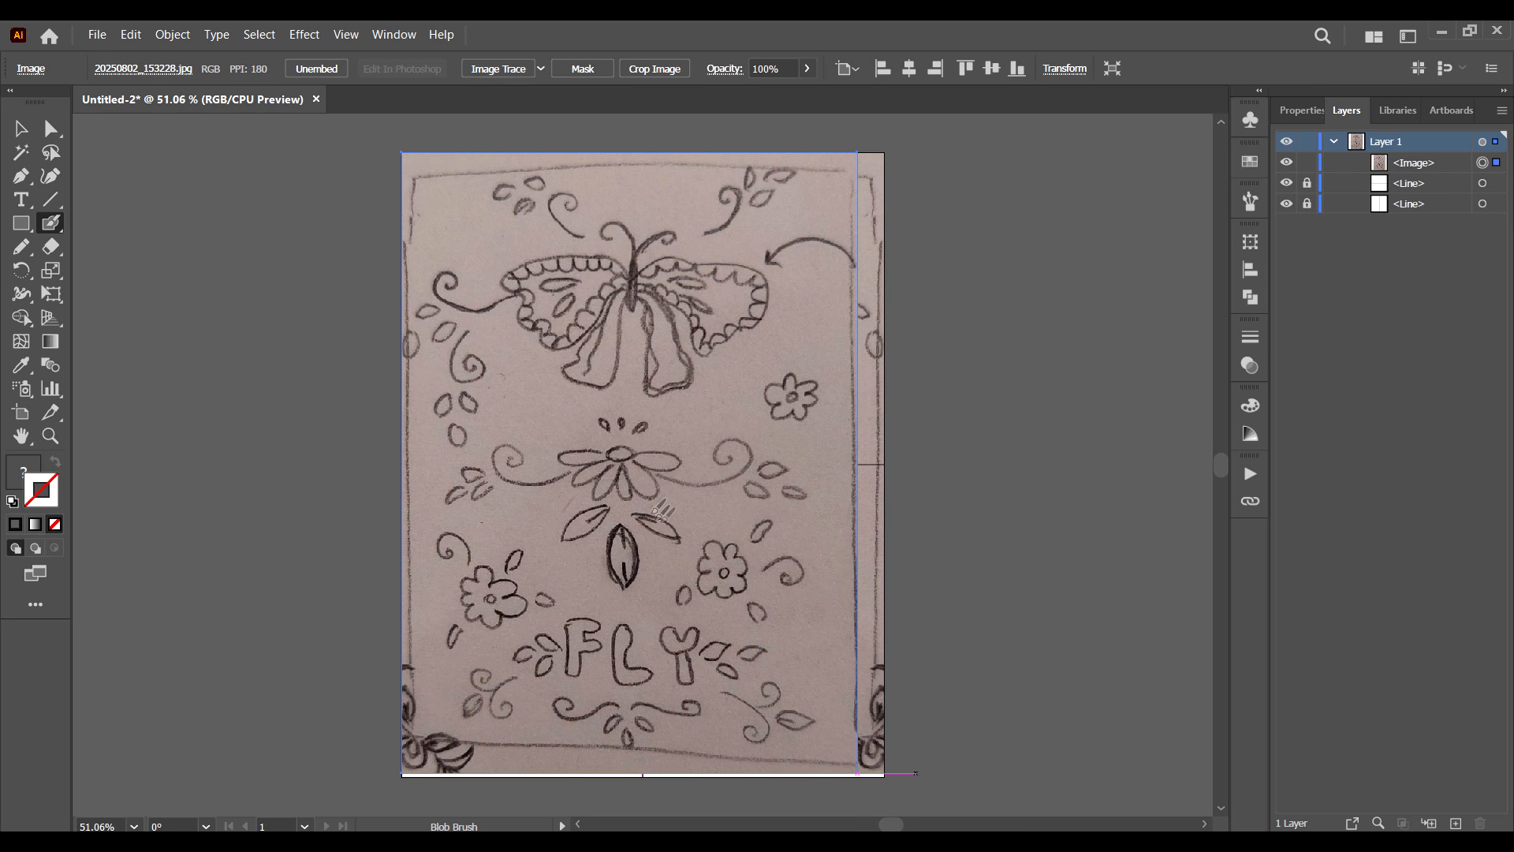
{"action": "left_click", "coordinate": [991, 68]}
{"action": "left_click", "coordinate": [909, 69]}
Move the sketch image onto a new layer of its own and lock that layer.
{"action": "left_click", "coordinate": [1414, 164]}
{"action": "mouse_move", "coordinate": [1426, 164]}
{"action": "left_mouse_down"}
{"action": "mouse_move", "coordinate": [1435, 131]}
{"action": "mouse_move", "coordinate": [1412, 184]}
{"action": "mouse_move", "coordinate": [1420, 143]}
{"action": "left_mouse_up"}
{"action": "left_click", "coordinate": [1454, 822]}
{"action": "left_click", "coordinate": [1306, 142]}
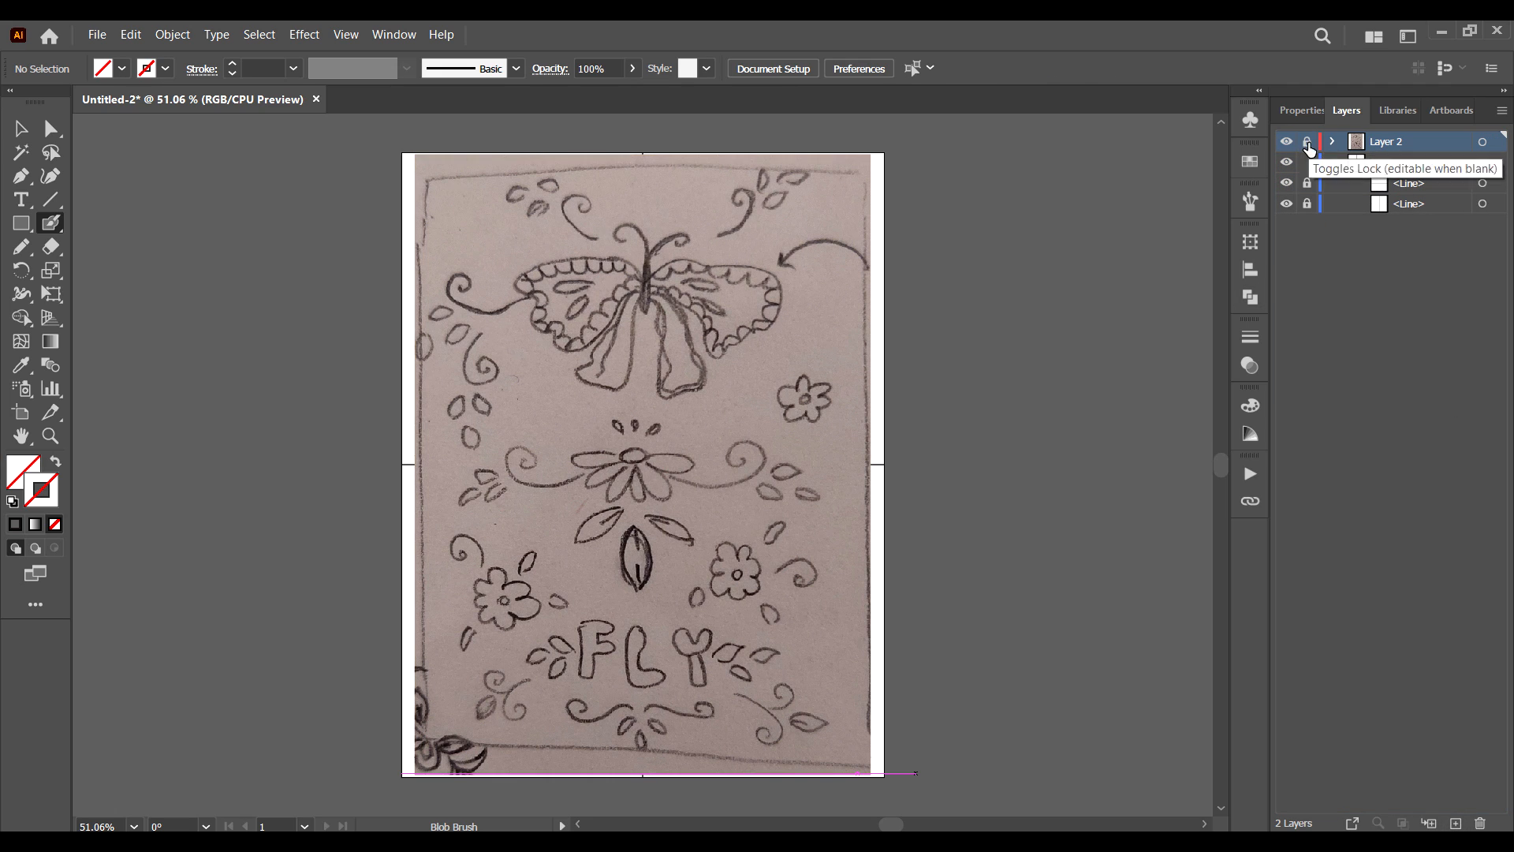
Turn Layer 2 into a dimmed template layer and move Layer 1 above it.
{"action": "double_click", "coordinate": [1432, 141]}
{"action": "left_click", "coordinate": [665, 426]}
{"action": "left_click", "coordinate": [758, 517]}
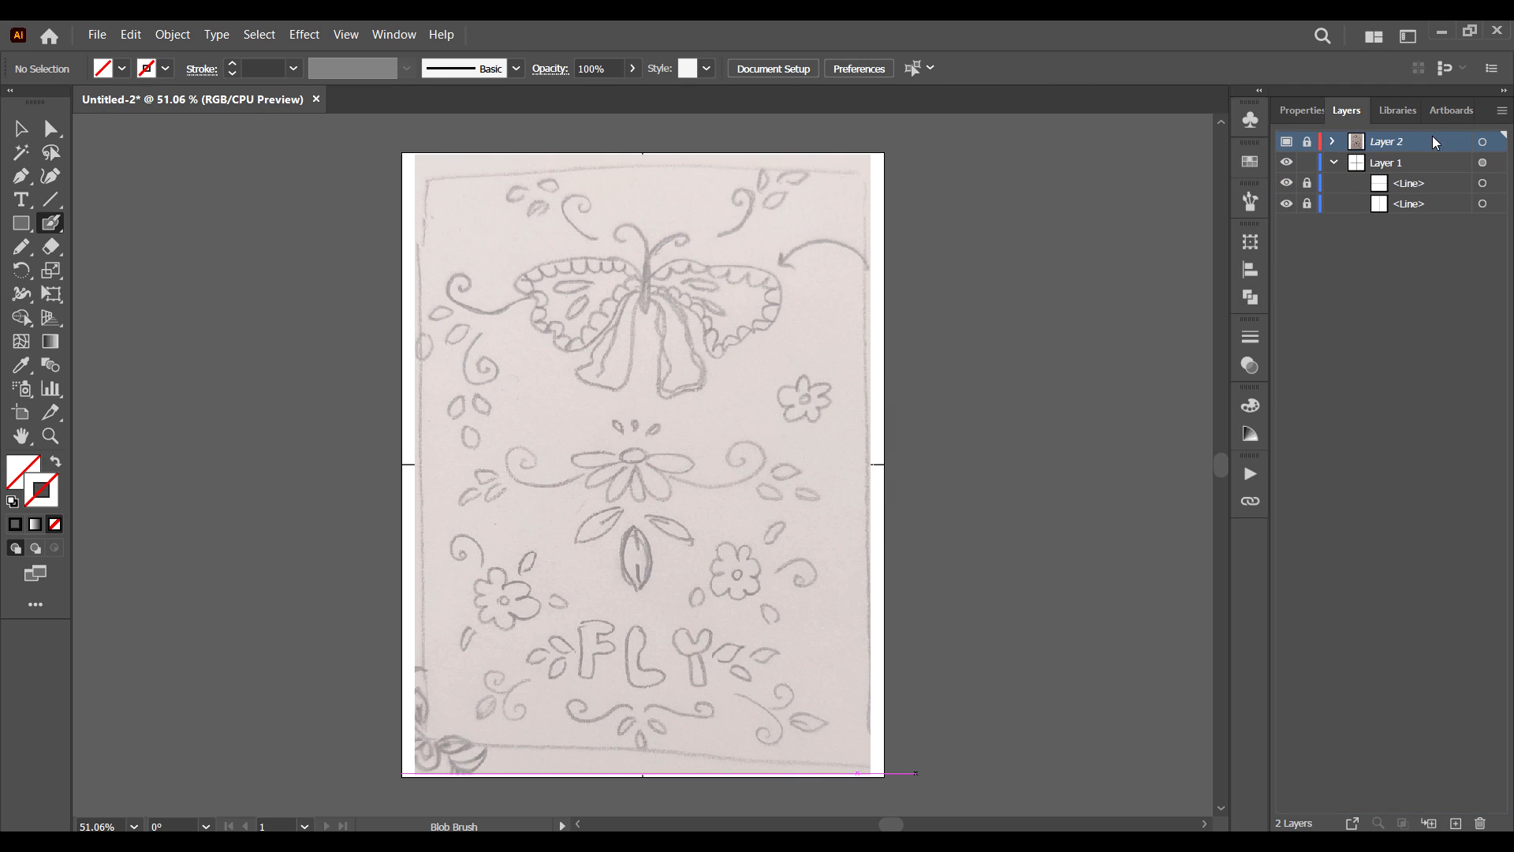
{"action": "left_click_drag", "start_coordinate": [1411, 162], "coordinate": [1408, 136]}
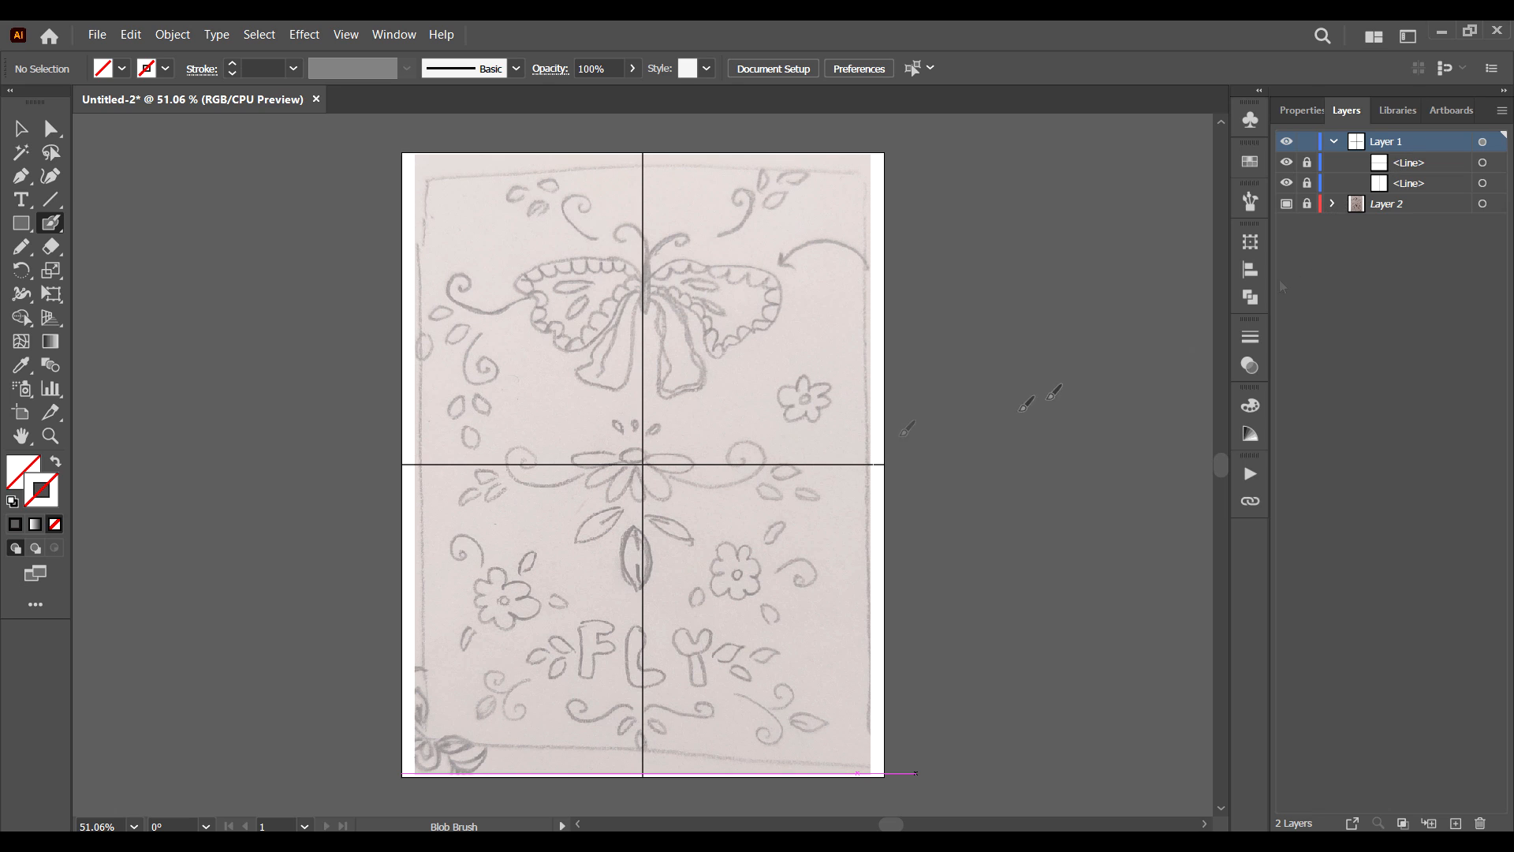
Unlock Layer 2, nudge the sketch image slightly left against the vertical centre line, relock the layer and activate Layer 1.
{"action": "left_click", "coordinate": [1388, 205]}
{"action": "left_click", "coordinate": [1332, 203]}
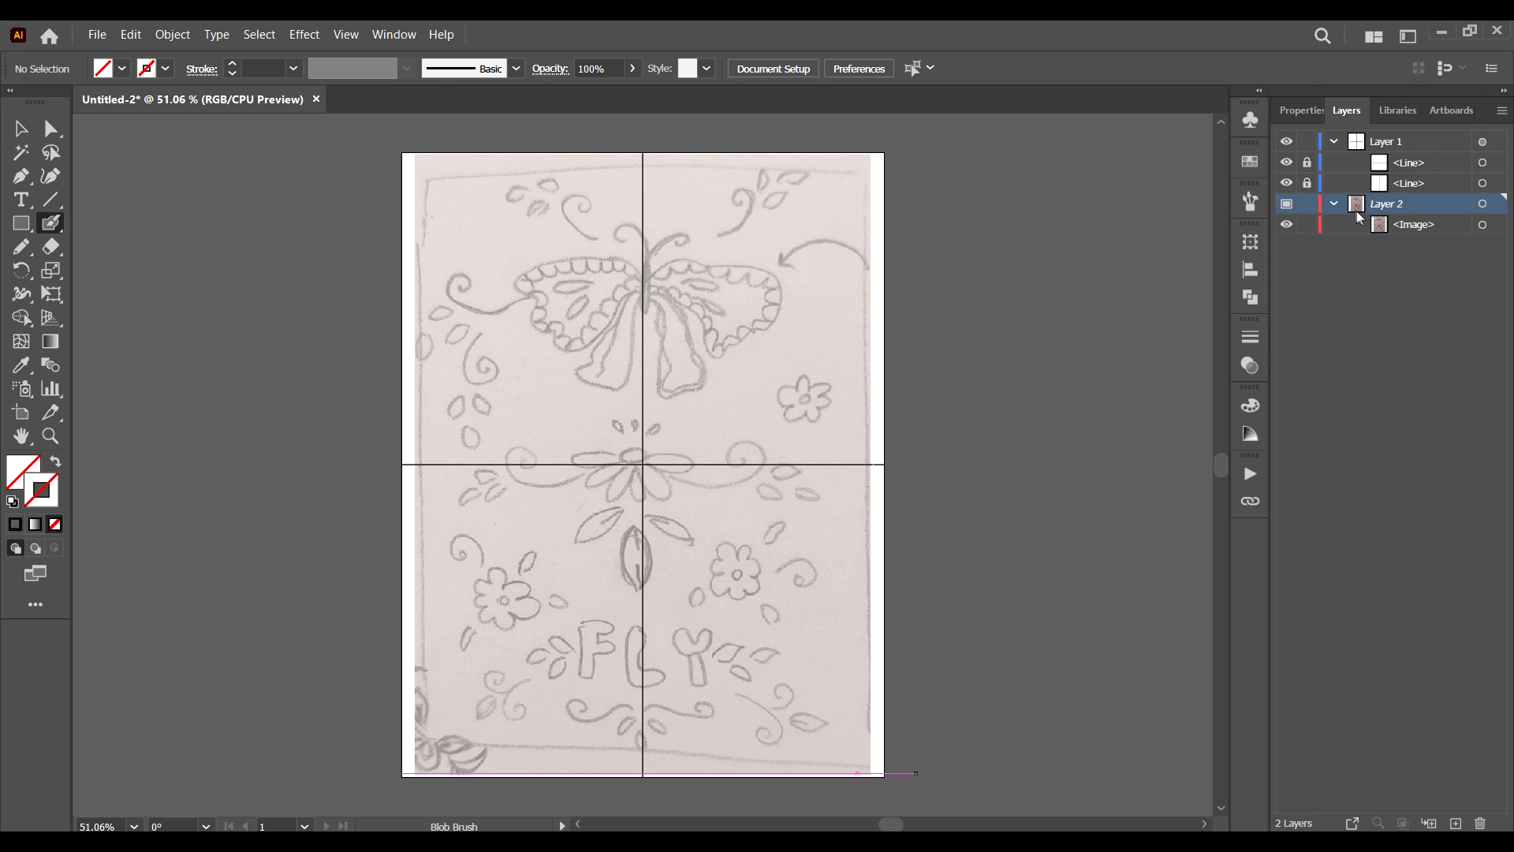
{"action": "key", "text": "v"}
{"action": "left_click", "coordinate": [686, 329]}
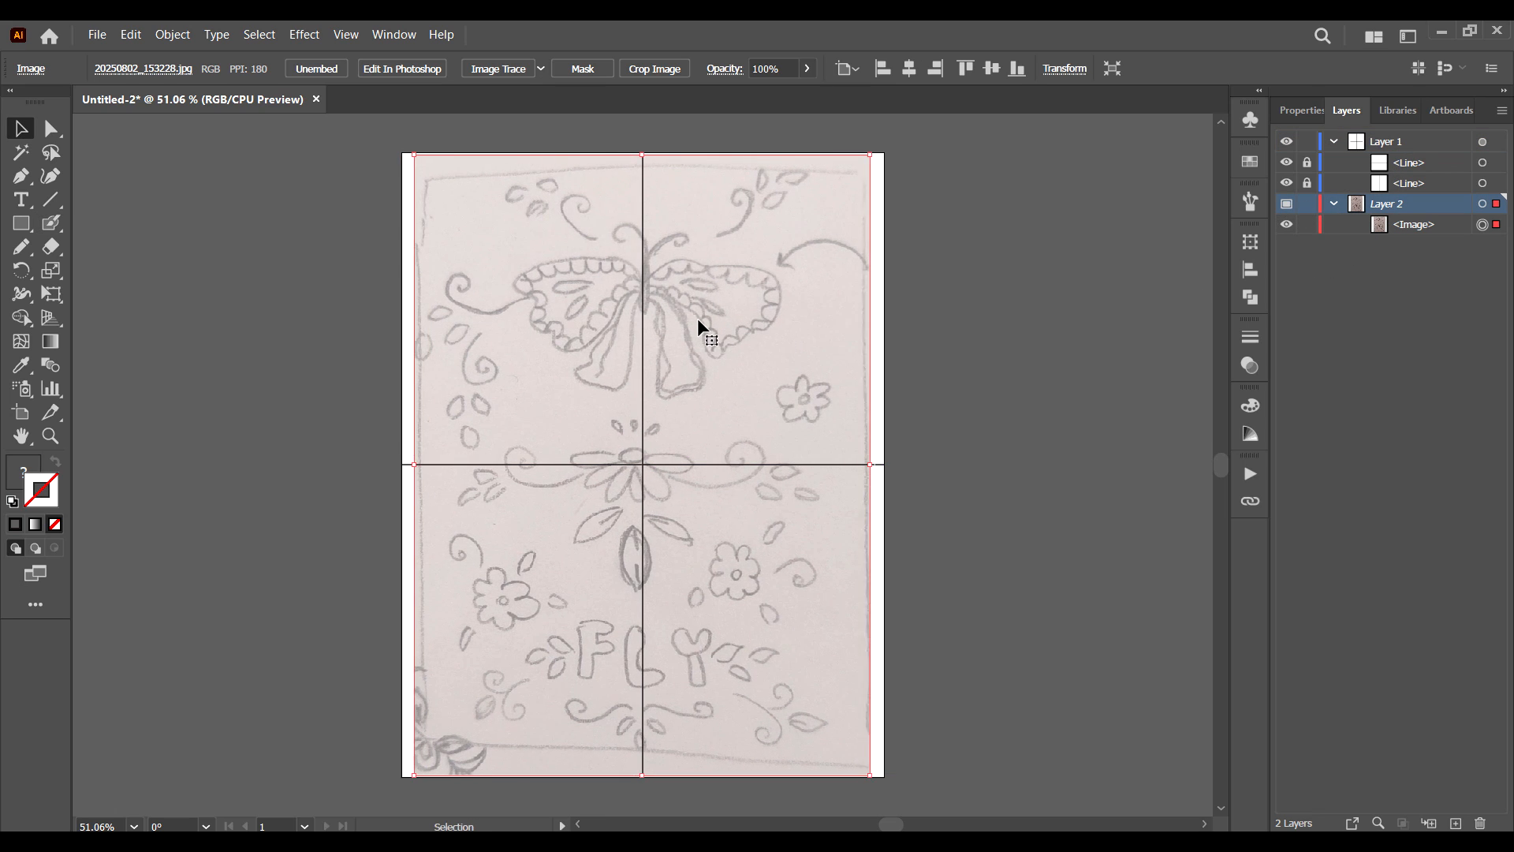
{"action": "key", "text": "Left"}
{"action": "key", "text": "Left"}
{"action": "key", "text": "Left"}
{"action": "key", "text": "Left"}
{"action": "left_click", "coordinate": [1306, 204]}
{"action": "left_click", "coordinate": [1397, 142]}
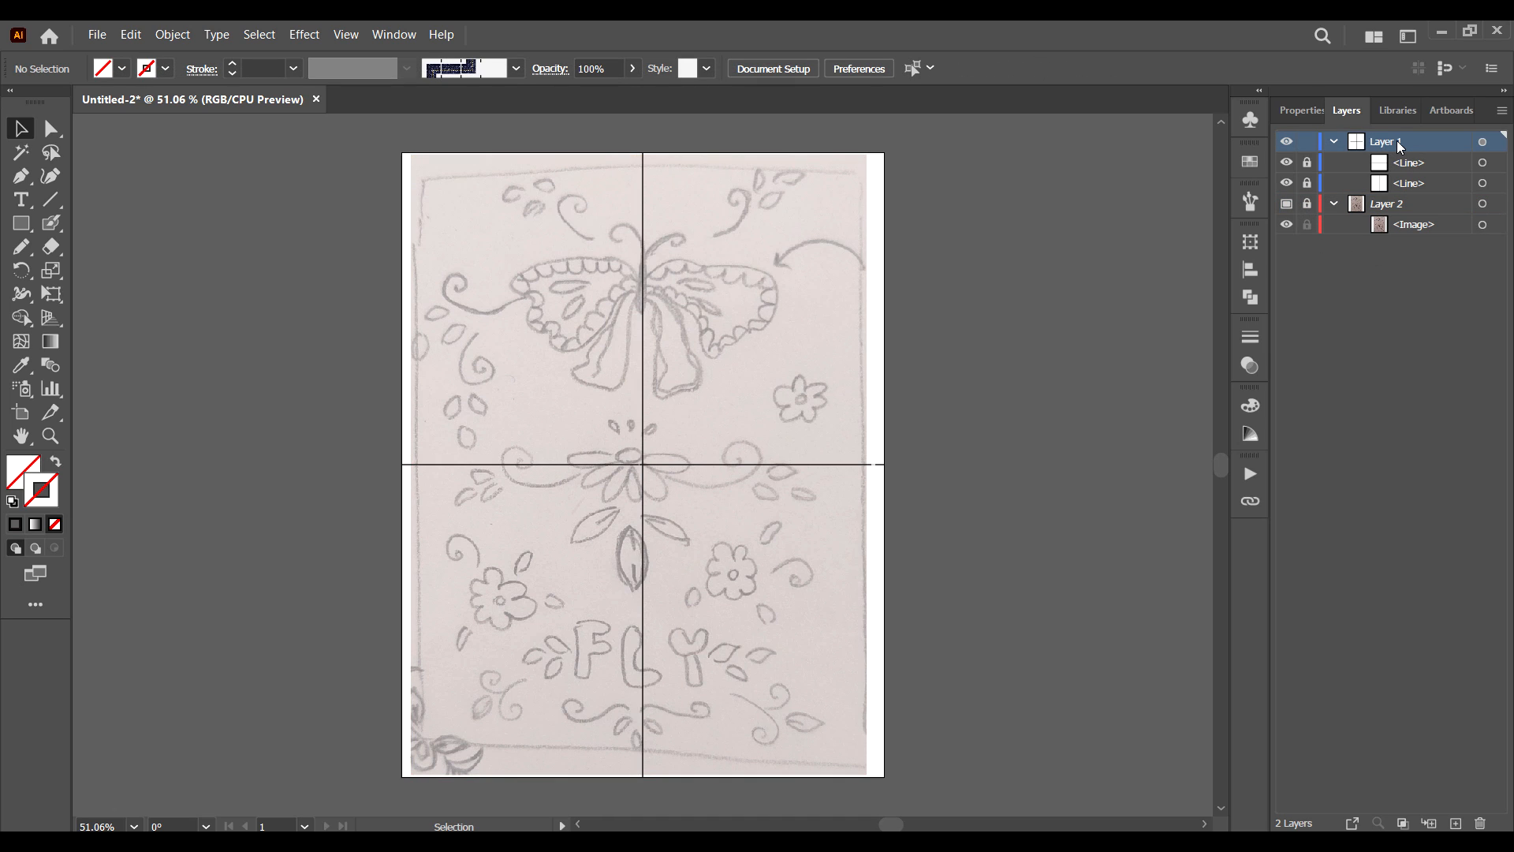
Choose the Pencil tool and set the stroke colour to black (000000) with no fill.
{"action": "left_click", "coordinate": [21, 249]}
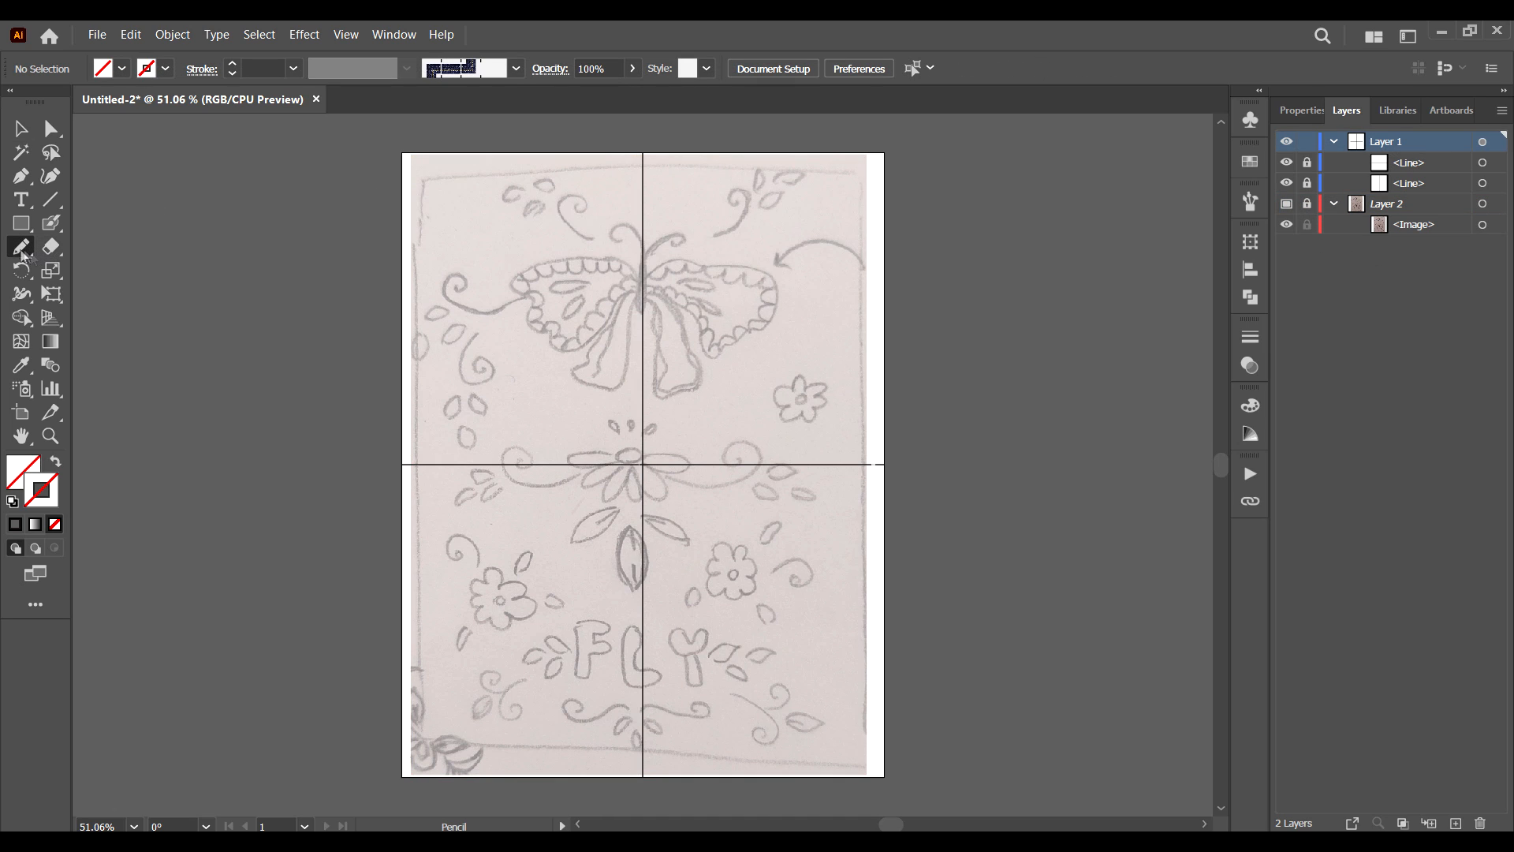
{"action": "left_click", "coordinate": [518, 73]}
{"action": "left_click", "coordinate": [405, 83]}
{"action": "left_click", "coordinate": [1299, 110]}
{"action": "left_click", "coordinate": [1319, 356]}
{"action": "left_click", "coordinate": [1421, 358]}
{"action": "left_click", "coordinate": [12, 501]}
{"action": "double_click", "coordinate": [41, 490]}
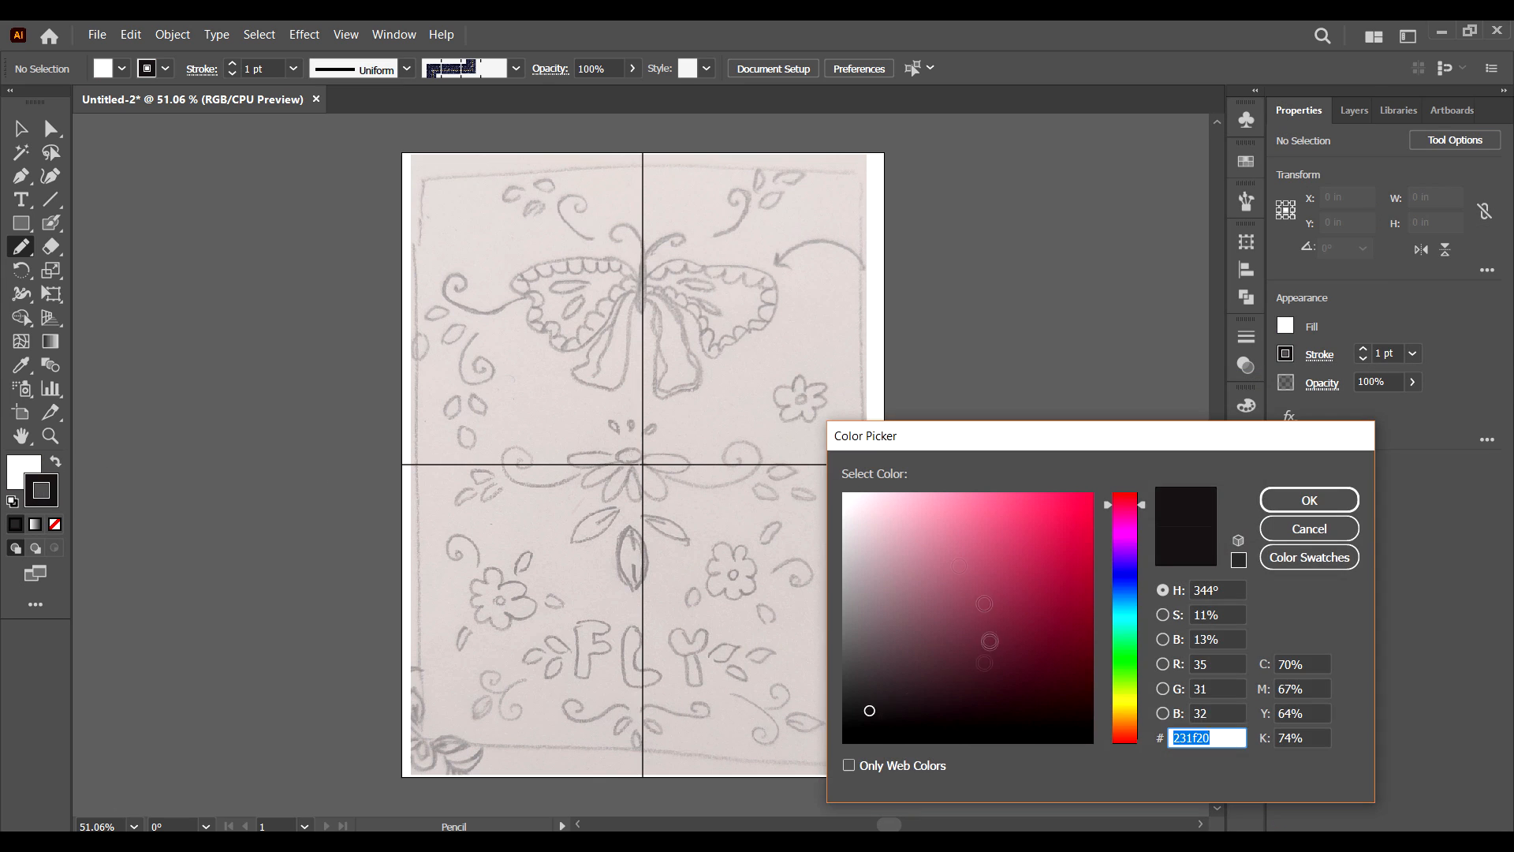
{"action": "left_click", "coordinate": [843, 741]}
{"action": "left_click", "coordinate": [1304, 501]}
{"action": "key", "text": "x"}
{"action": "key", "text": "slash"}
{"action": "key", "text": "x"}
Give the stroke a round cap and a weight of 6 pt.
{"action": "left_click", "coordinate": [1318, 354]}
{"action": "left_click", "coordinate": [1215, 406]}
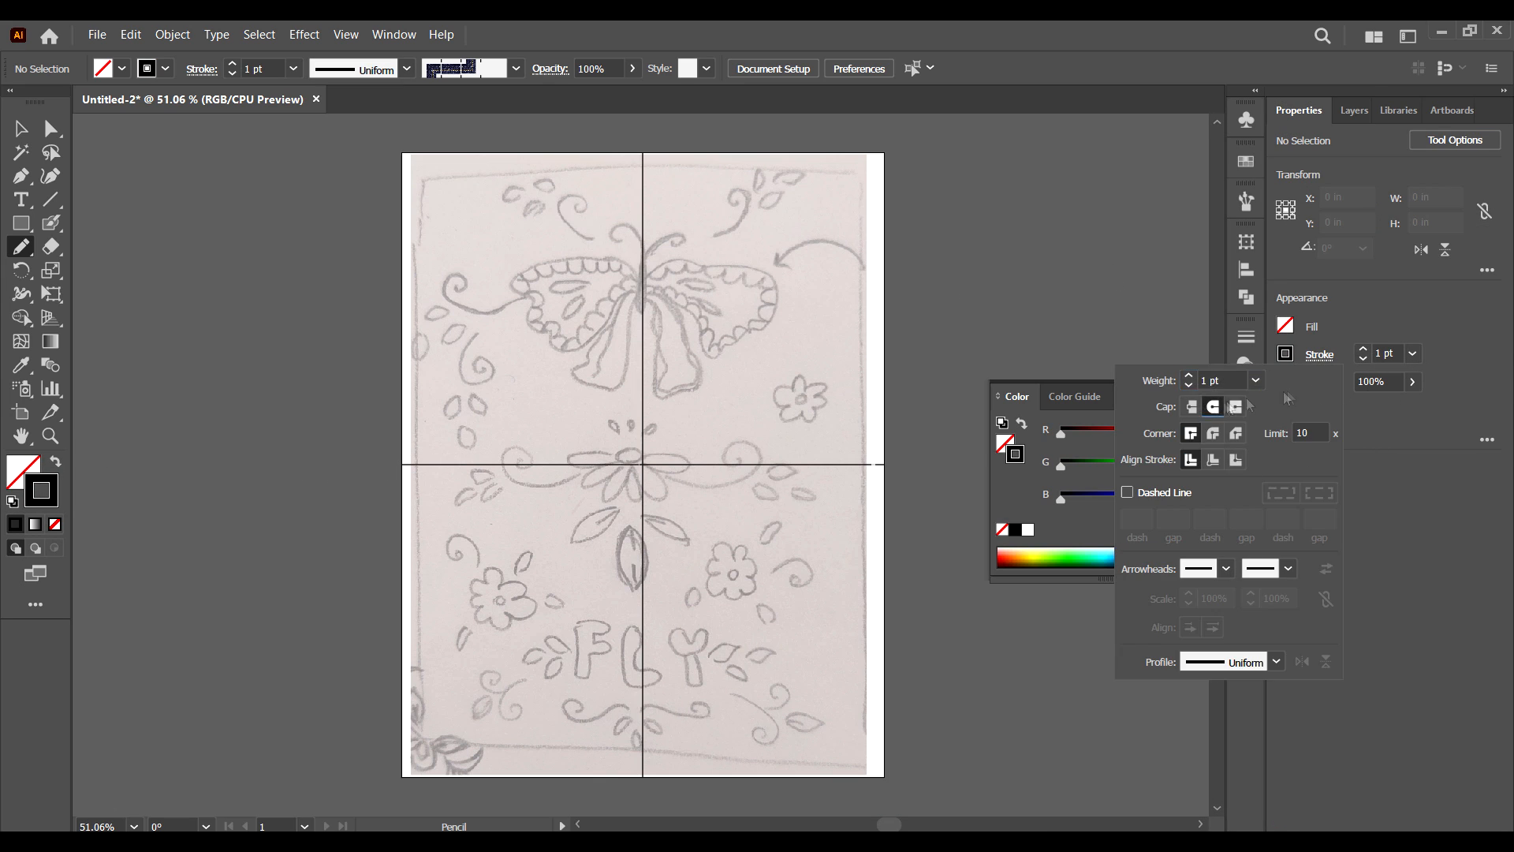
{"action": "left_click", "coordinate": [516, 69]}
{"action": "left_click", "coordinate": [638, 316]}
{"action": "left_click", "coordinate": [1412, 353]}
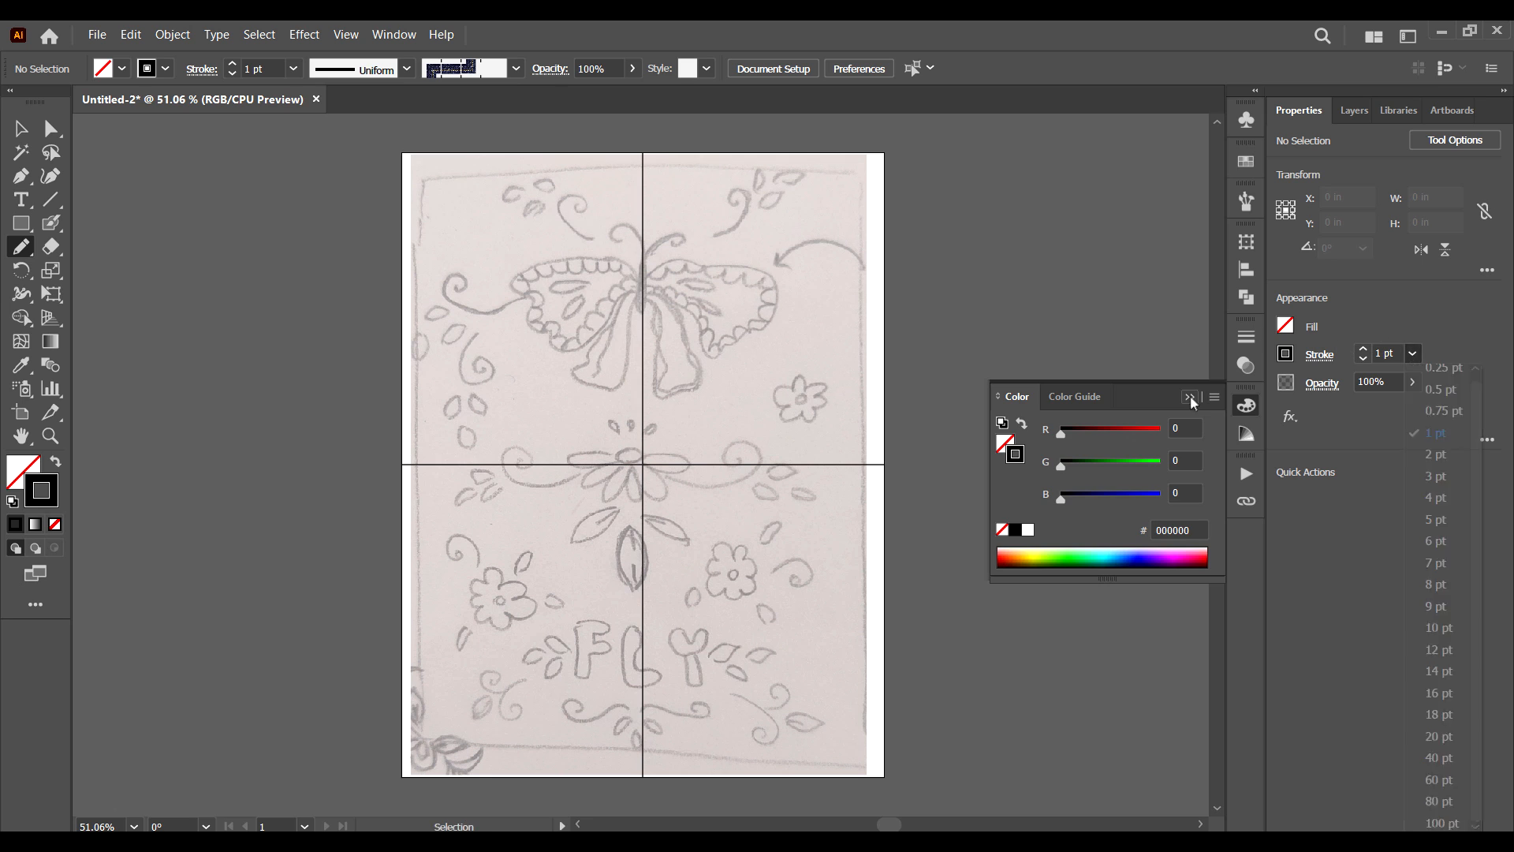
{"action": "left_click", "coordinate": [1190, 397]}
{"action": "left_click", "coordinate": [1439, 541]}
Set the stroke to 4 pt and trace the butterfly's head, body segments and curled antenna beside the centre line with the Pencil tool.
{"action": "key", "text": "ctrl+plus"}
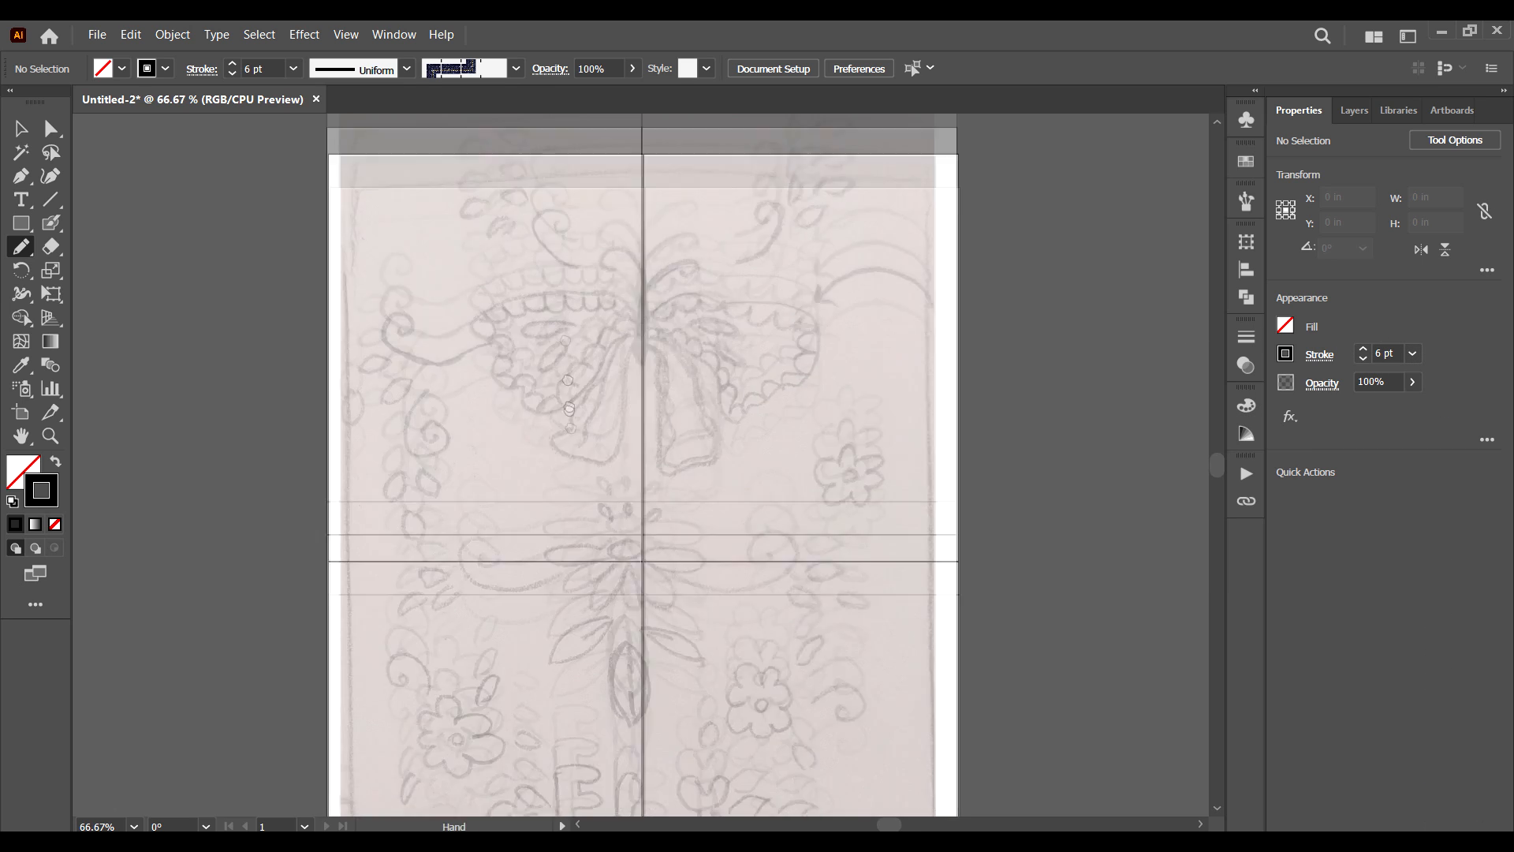
{"action": "left_click_drag", "start_coordinate": [569, 409], "coordinate": [574, 470]}
{"action": "key", "text": "ctrl+plus"}
{"action": "key", "text": "ctrl+plus"}
{"action": "key", "text": "ctrl+plus"}
{"action": "left_click_drag", "start_coordinate": [647, 231], "coordinate": [632, 440]}
{"action": "key", "text": "ctrl+z"}
{"action": "mouse_move", "coordinate": [645, 378]}
{"action": "left_mouse_down"}
{"action": "mouse_move", "coordinate": [645, 352]}
{"action": "mouse_move", "coordinate": [644, 562]}
{"action": "left_mouse_up"}
{"action": "left_click", "coordinate": [1412, 354]}
{"action": "left_click", "coordinate": [1437, 519]}
{"action": "key", "text": "ctrl+z"}
{"action": "left_click_drag", "start_coordinate": [646, 462], "coordinate": [645, 572]}
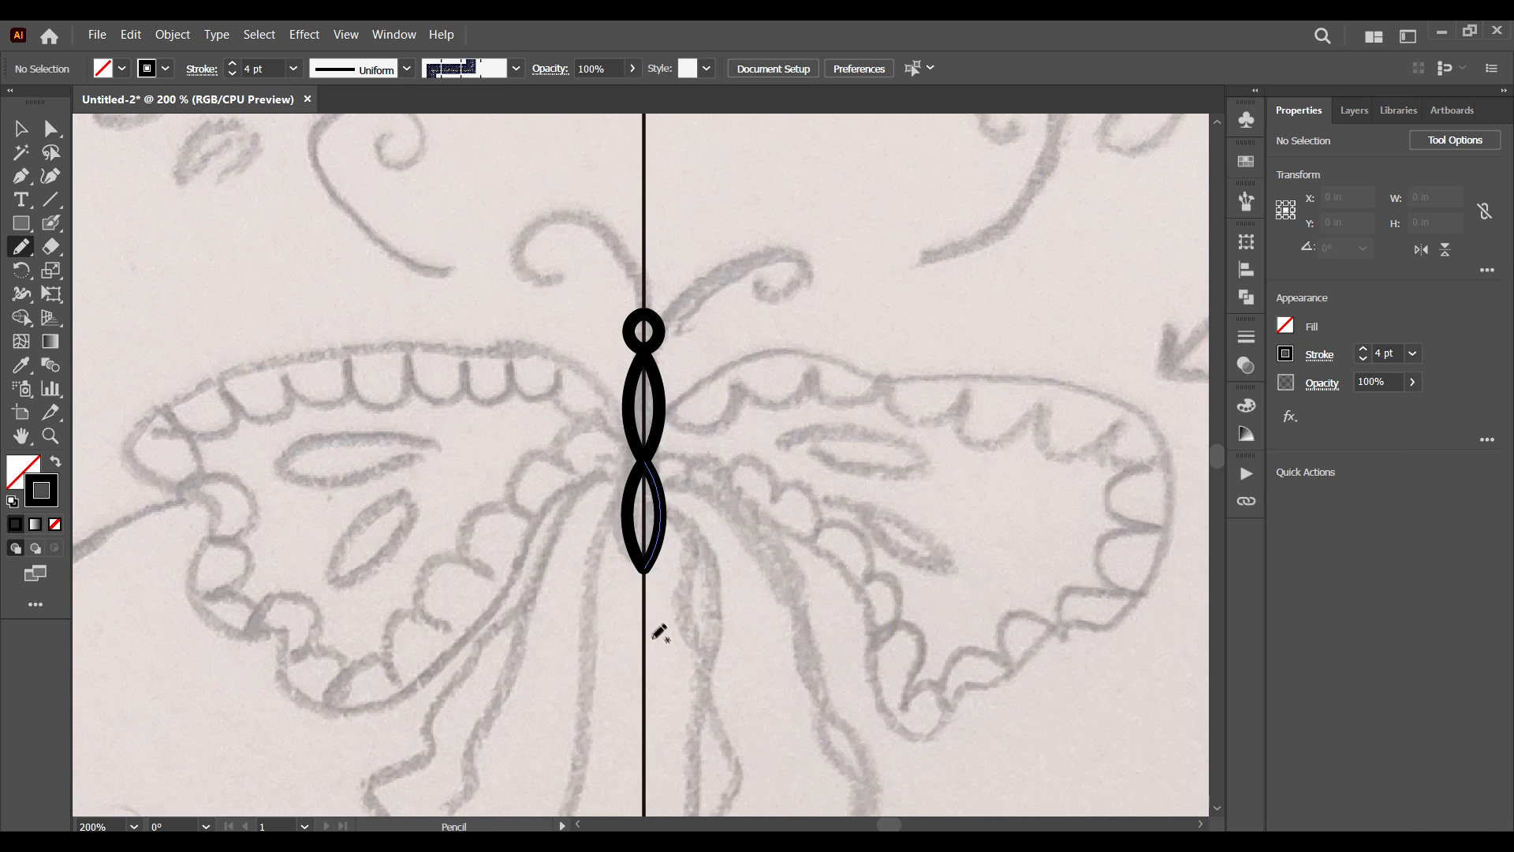
{"action": "left_click_drag", "start_coordinate": [807, 280], "coordinate": [783, 262]}
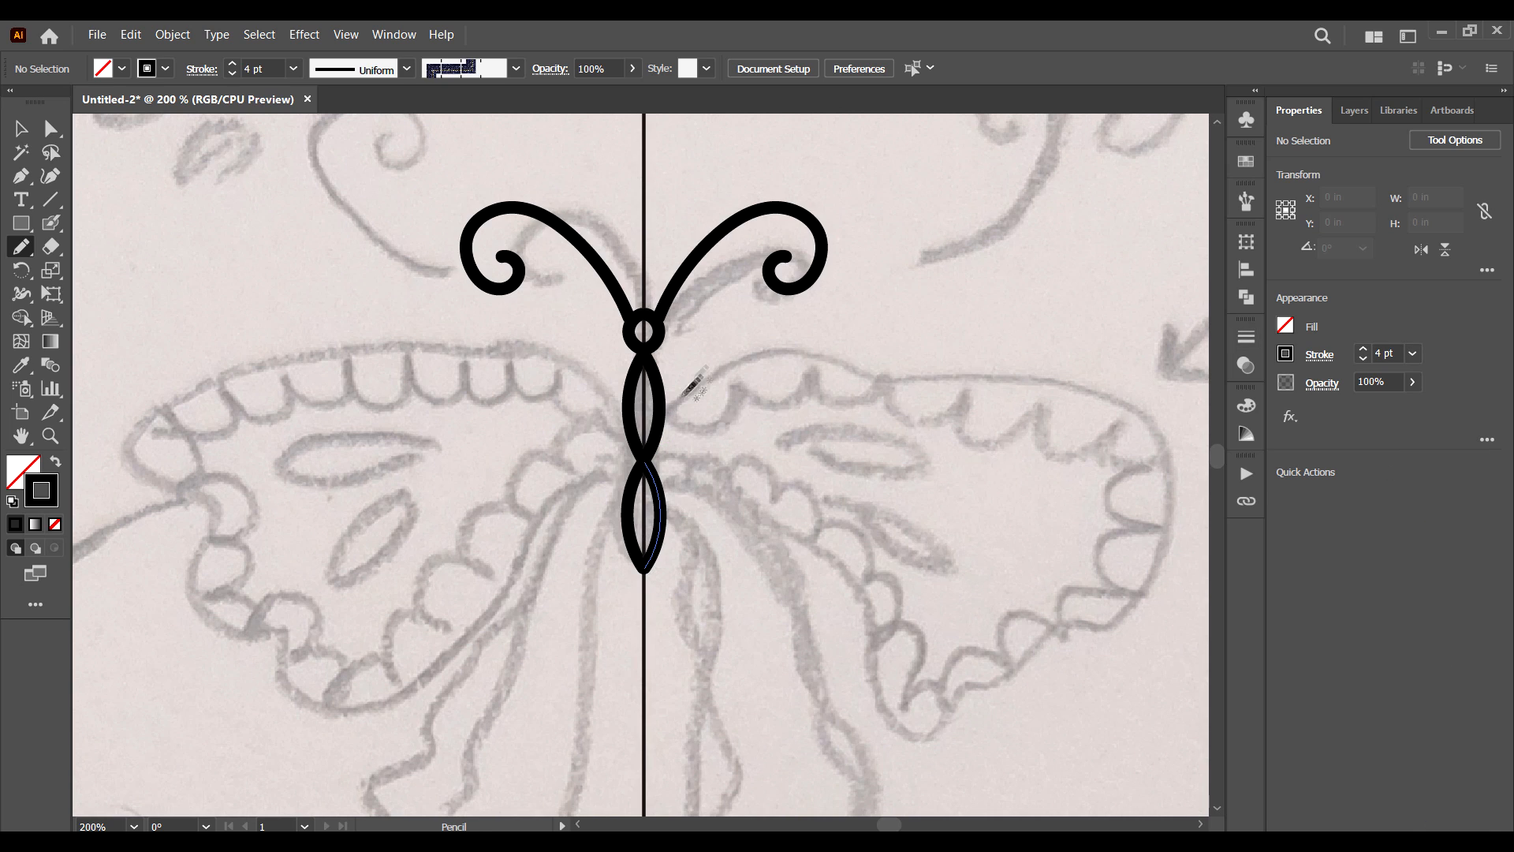
Trace the outlines of the butterfly's upper wing and its long wavy lower wing with the Pencil tool.
{"action": "mouse_move", "coordinate": [745, 339]}
{"action": "left_mouse_down"}
{"action": "mouse_move", "coordinate": [1037, 396]}
{"action": "mouse_move", "coordinate": [1093, 619]}
{"action": "left_mouse_up"}
{"action": "left_click_drag", "start_coordinate": [889, 720], "coordinate": [648, 444]}
{"action": "left_click_drag", "start_coordinate": [598, 586], "coordinate": [504, 446]}
{"action": "mouse_move", "coordinate": [563, 345]}
{"action": "left_mouse_down"}
{"action": "mouse_move", "coordinate": [716, 476]}
{"action": "mouse_move", "coordinate": [757, 737]}
{"action": "mouse_move", "coordinate": [628, 589]}
{"action": "mouse_move", "coordinate": [587, 386]}
{"action": "mouse_move", "coordinate": [520, 409]}
{"action": "left_mouse_up"}
{"action": "scroll", "coordinate": [521, 408], "scroll_direction": "down", "scroll_amount": 4}
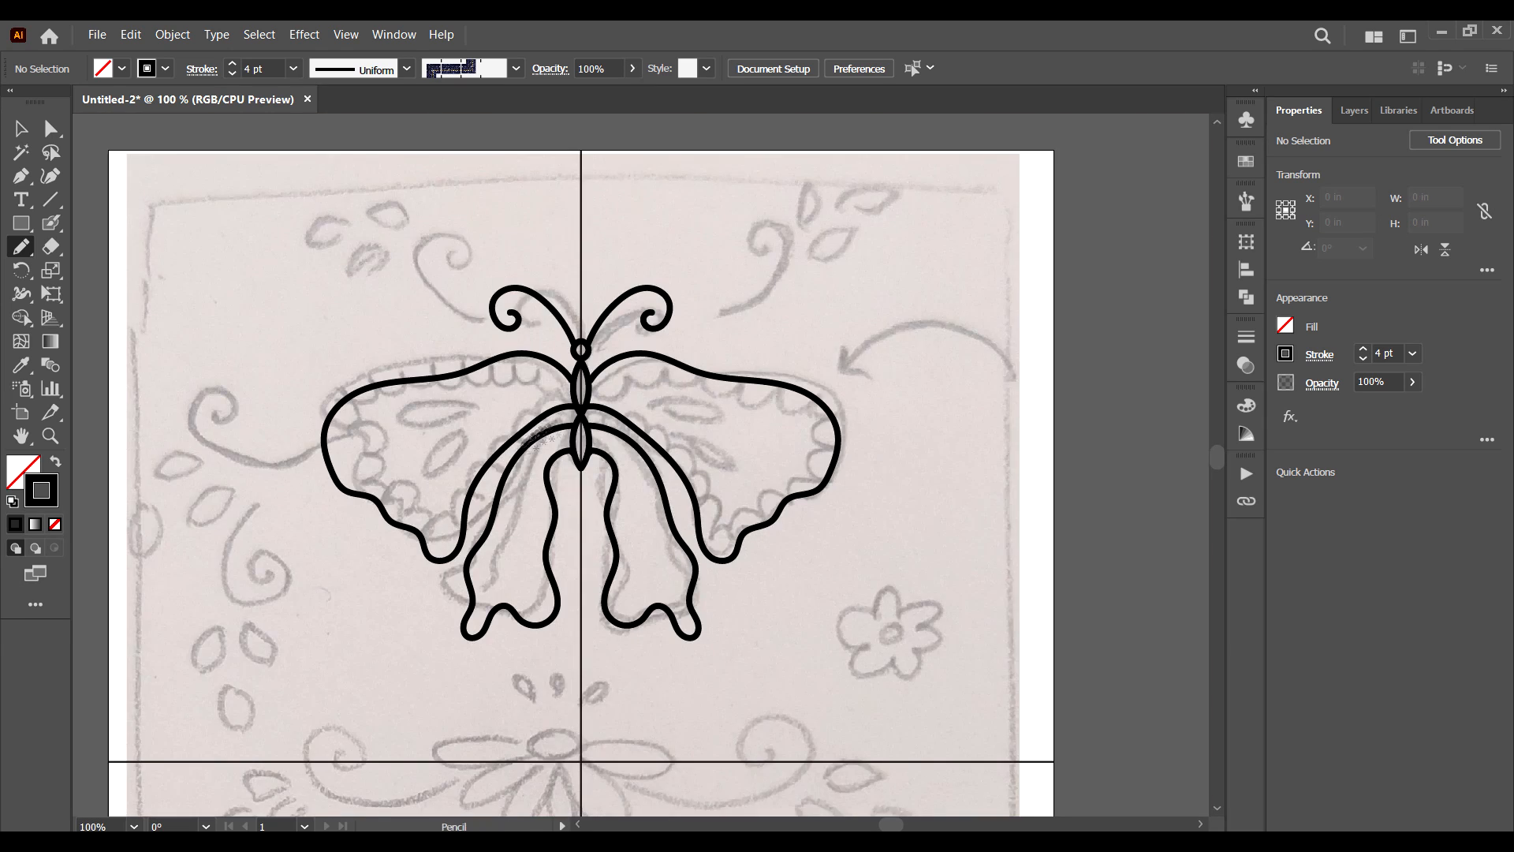
Set the stroke to 3 pt and draw a row of scallops inside the upper wing's top and outer edges with the Pencil tool.
{"action": "scroll", "coordinate": [505, 339], "scroll_direction": "up", "scroll_amount": 6}
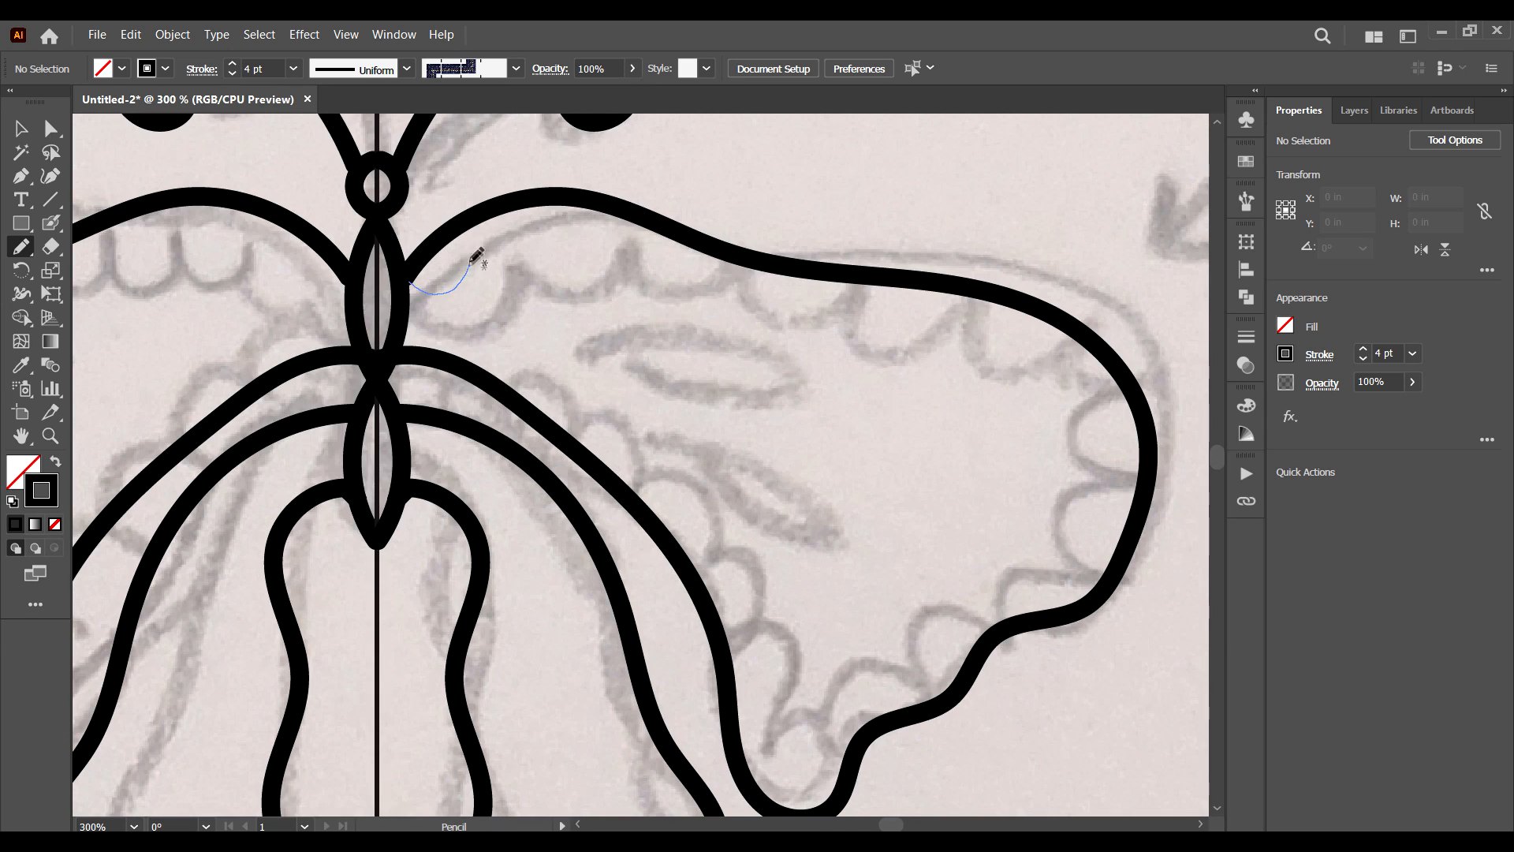
{"action": "key", "text": "ctrl+z"}
{"action": "mouse_move", "coordinate": [471, 264]}
{"action": "left_mouse_down"}
{"action": "mouse_move", "coordinate": [422, 291]}
{"action": "mouse_move", "coordinate": [467, 235]}
{"action": "left_mouse_up"}
{"action": "left_click", "coordinate": [1412, 353]}
{"action": "left_click", "coordinate": [1388, 478]}
{"action": "mouse_move", "coordinate": [471, 229]}
{"action": "left_mouse_down"}
{"action": "mouse_move", "coordinate": [487, 260]}
{"action": "mouse_move", "coordinate": [531, 210]}
{"action": "mouse_move", "coordinate": [582, 253]}
{"action": "mouse_move", "coordinate": [623, 237]}
{"action": "mouse_move", "coordinate": [699, 252]}
{"action": "left_mouse_up"}
{"action": "mouse_move", "coordinate": [698, 254]}
{"action": "left_mouse_down"}
{"action": "mouse_move", "coordinate": [771, 291]}
{"action": "mouse_move", "coordinate": [781, 276]}
{"action": "left_mouse_up"}
{"action": "mouse_move", "coordinate": [785, 277]}
{"action": "left_mouse_down"}
{"action": "mouse_move", "coordinate": [805, 321]}
{"action": "mouse_move", "coordinate": [873, 284]}
{"action": "mouse_move", "coordinate": [1019, 362]}
{"action": "mouse_move", "coordinate": [1082, 339]}
{"action": "mouse_move", "coordinate": [1115, 418]}
{"action": "mouse_move", "coordinate": [1087, 428]}
{"action": "mouse_move", "coordinate": [1113, 449]}
{"action": "mouse_move", "coordinate": [1112, 555]}
{"action": "left_mouse_up"}
{"action": "mouse_move", "coordinate": [1108, 562]}
{"action": "left_mouse_down"}
{"action": "mouse_move", "coordinate": [1030, 551]}
{"action": "mouse_move", "coordinate": [1009, 622]}
{"action": "left_mouse_up"}
{"action": "key", "text": "ctrl+z"}
{"action": "left_click_drag", "start_coordinate": [923, 705], "coordinate": [927, 704]}
{"action": "key", "text": "space"}
{"action": "mouse_move", "coordinate": [788, 686]}
{"action": "left_mouse_down"}
{"action": "mouse_move", "coordinate": [820, 492]}
{"action": "mouse_move", "coordinate": [870, 585]}
{"action": "left_mouse_up"}
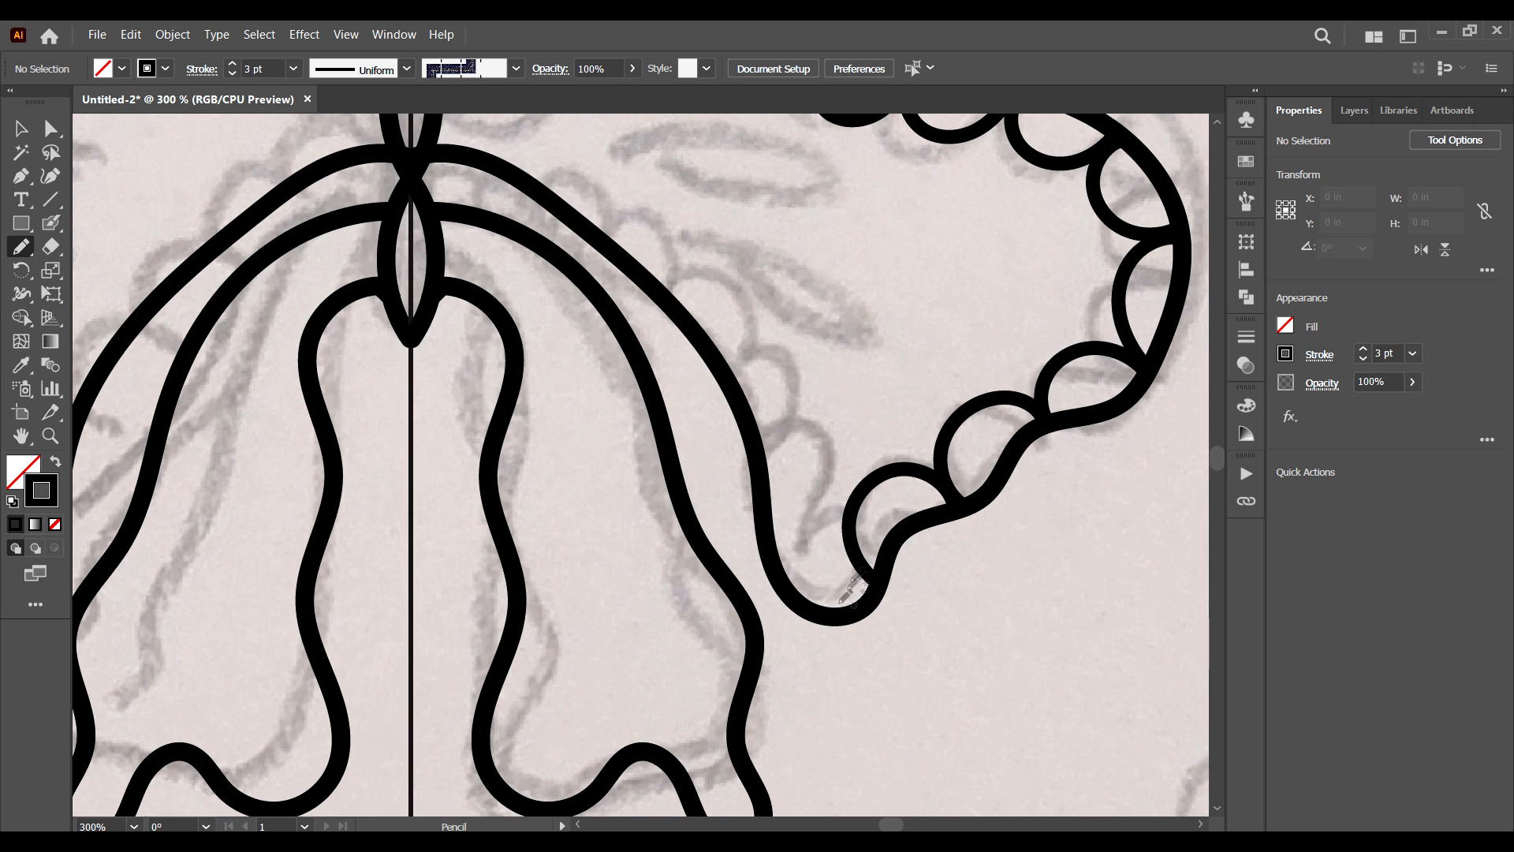
Continue the scallops around the upper wing's lower tip and up along its inner edge to the body.
{"action": "key", "text": "ctrl+z"}
{"action": "mouse_move", "coordinate": [953, 502]}
{"action": "left_mouse_down"}
{"action": "mouse_move", "coordinate": [869, 513]}
{"action": "mouse_move", "coordinate": [875, 572]}
{"action": "mouse_move", "coordinate": [789, 585]}
{"action": "left_mouse_up"}
{"action": "mouse_move", "coordinate": [776, 499]}
{"action": "left_mouse_down"}
{"action": "mouse_move", "coordinate": [798, 512]}
{"action": "mouse_move", "coordinate": [795, 570]}
{"action": "mouse_move", "coordinate": [809, 556]}
{"action": "mouse_move", "coordinate": [789, 574]}
{"action": "left_mouse_up"}
{"action": "key", "text": "ctrl+z"}
{"action": "key", "text": "ctrl+z"}
{"action": "key", "text": "space"}
{"action": "left_click_drag", "start_coordinate": [716, 434], "coordinate": [739, 502]}
{"action": "mouse_move", "coordinate": [791, 543]}
{"action": "left_mouse_down"}
{"action": "mouse_move", "coordinate": [825, 475]}
{"action": "mouse_move", "coordinate": [772, 436]}
{"action": "mouse_move", "coordinate": [727, 354]}
{"action": "mouse_move", "coordinate": [694, 364]}
{"action": "left_mouse_up"}
{"action": "mouse_move", "coordinate": [697, 364]}
{"action": "left_mouse_down"}
{"action": "mouse_move", "coordinate": [701, 317]}
{"action": "mouse_move", "coordinate": [638, 304]}
{"action": "mouse_move", "coordinate": [593, 240]}
{"action": "mouse_move", "coordinate": [561, 250]}
{"action": "left_mouse_up"}
{"action": "key", "text": "ctrl+z"}
{"action": "mouse_move", "coordinate": [635, 308]}
{"action": "left_mouse_down"}
{"action": "mouse_move", "coordinate": [533, 200]}
{"action": "mouse_move", "coordinate": [497, 216]}
{"action": "left_mouse_up"}
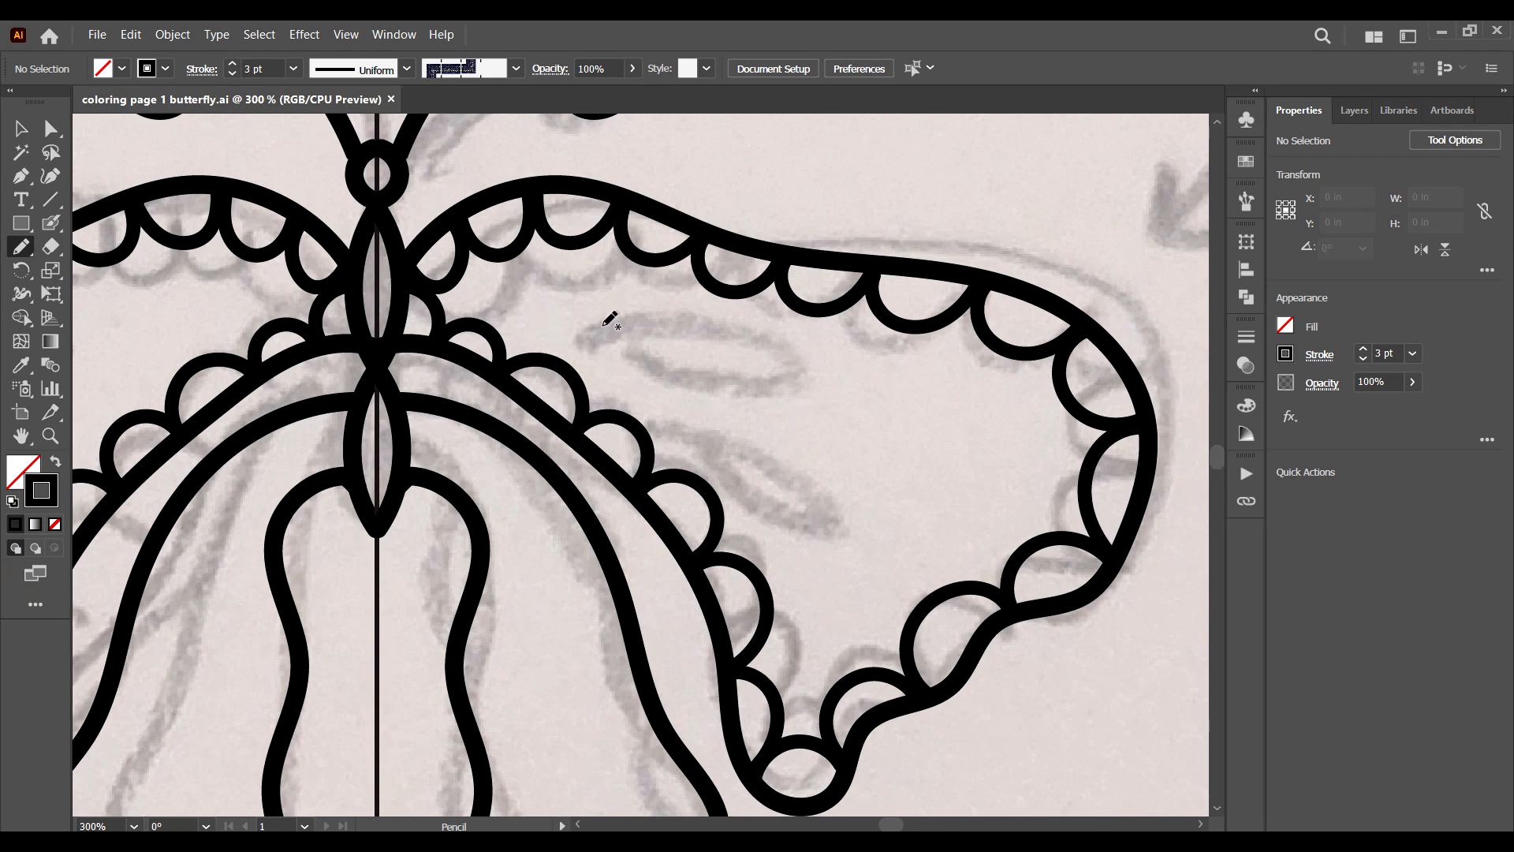
Fill the upper wing with one long teardrop, two shorter teardrops, two small circles and a small drop near the inner scallops.
{"action": "mouse_move", "coordinate": [608, 313]}
{"action": "left_mouse_down"}
{"action": "mouse_move", "coordinate": [642, 315]}
{"action": "mouse_move", "coordinate": [924, 376]}
{"action": "mouse_move", "coordinate": [936, 463]}
{"action": "mouse_move", "coordinate": [608, 325]}
{"action": "left_mouse_up"}
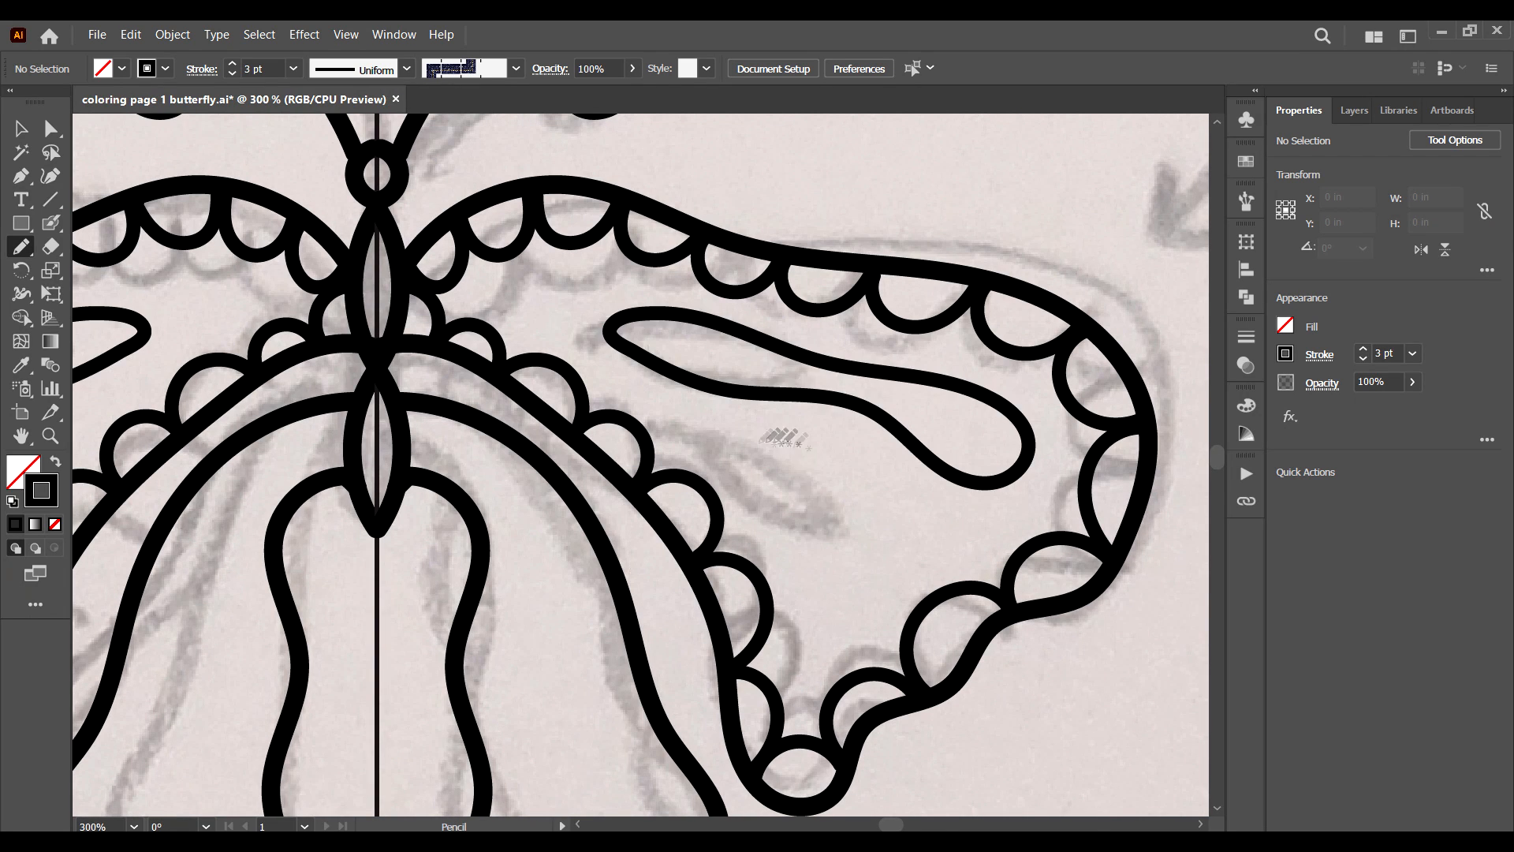
{"action": "mouse_move", "coordinate": [780, 438]}
{"action": "left_mouse_down"}
{"action": "mouse_move", "coordinate": [910, 497]}
{"action": "mouse_move", "coordinate": [836, 514]}
{"action": "mouse_move", "coordinate": [771, 442]}
{"action": "left_mouse_up"}
{"action": "mouse_move", "coordinate": [792, 552]}
{"action": "left_mouse_down"}
{"action": "mouse_move", "coordinate": [811, 608]}
{"action": "mouse_move", "coordinate": [794, 554]}
{"action": "left_mouse_up"}
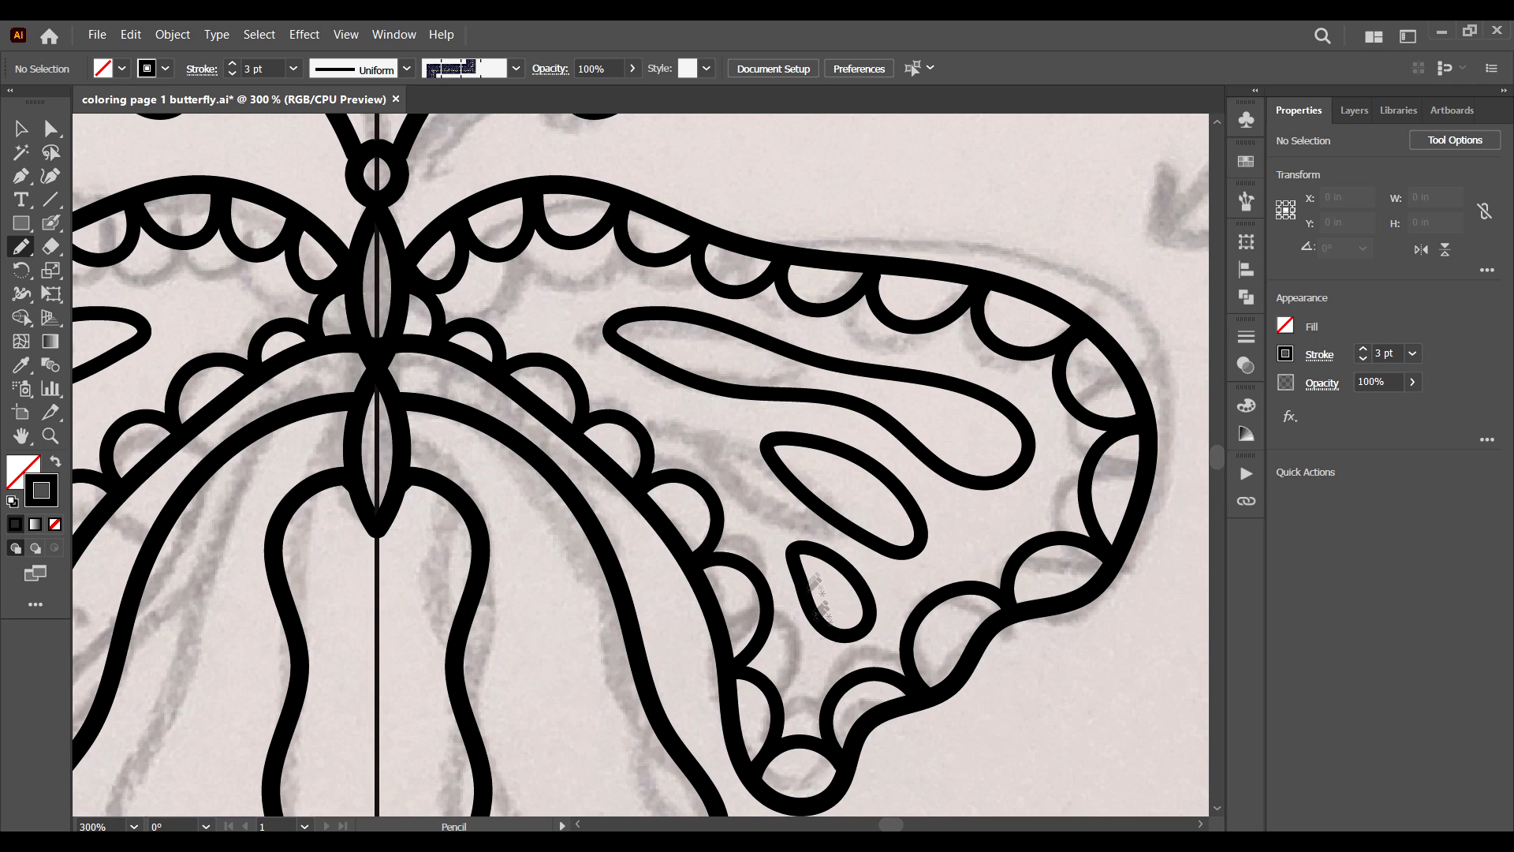
{"action": "left_click_drag", "start_coordinate": [955, 515], "coordinate": [960, 537]}
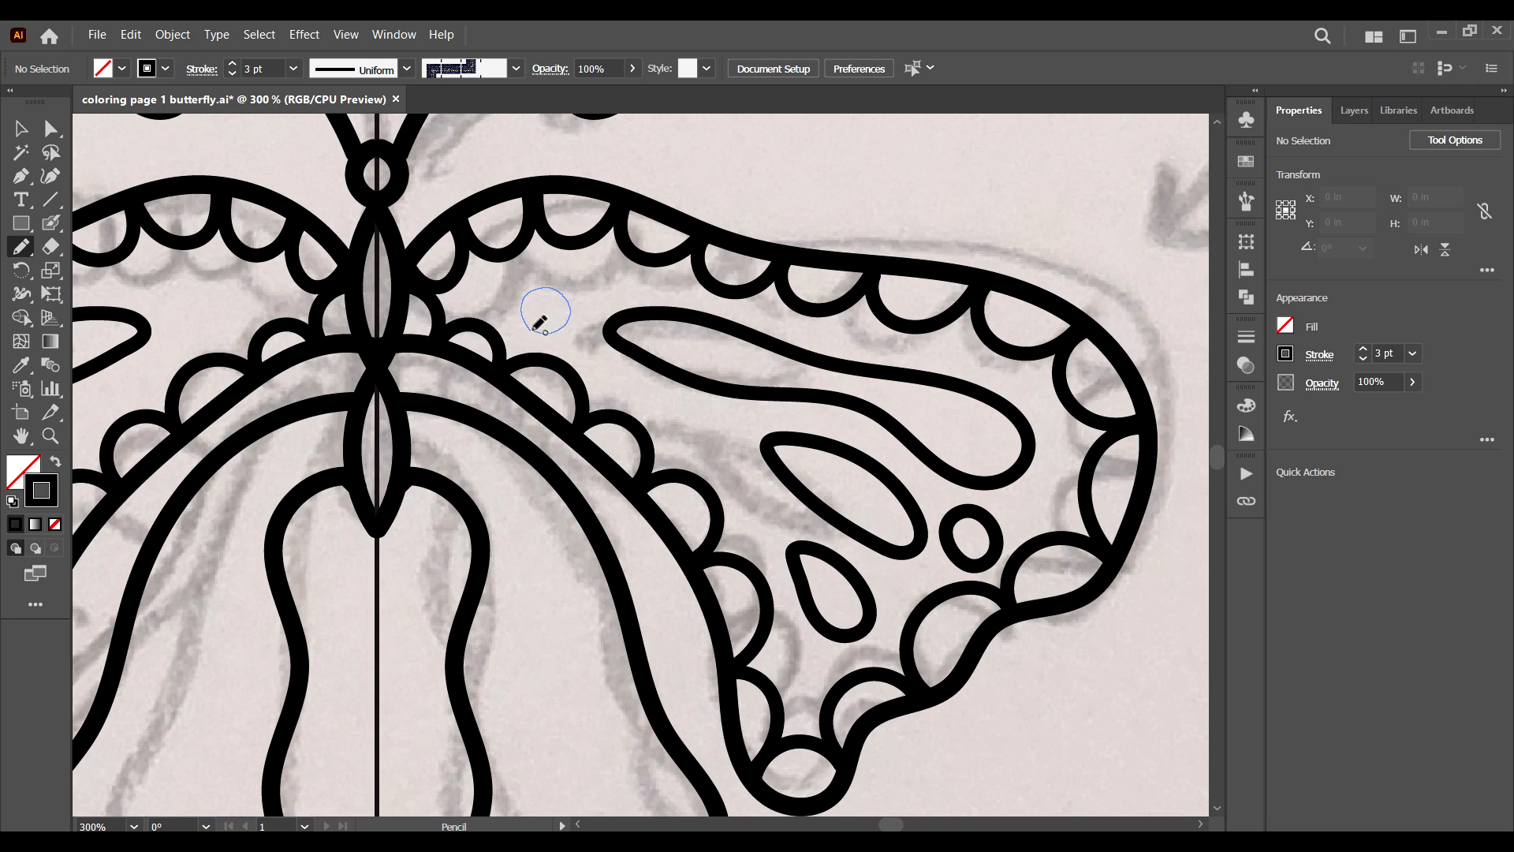
{"action": "left_click_drag", "start_coordinate": [540, 324], "coordinate": [543, 327]}
{"action": "left_click_drag", "start_coordinate": [724, 431], "coordinate": [674, 445]}
Draw a closed wavy outline inside the long lower wing, following its shape, with the Pencil tool.
{"action": "key", "text": "ctrl+minus"}
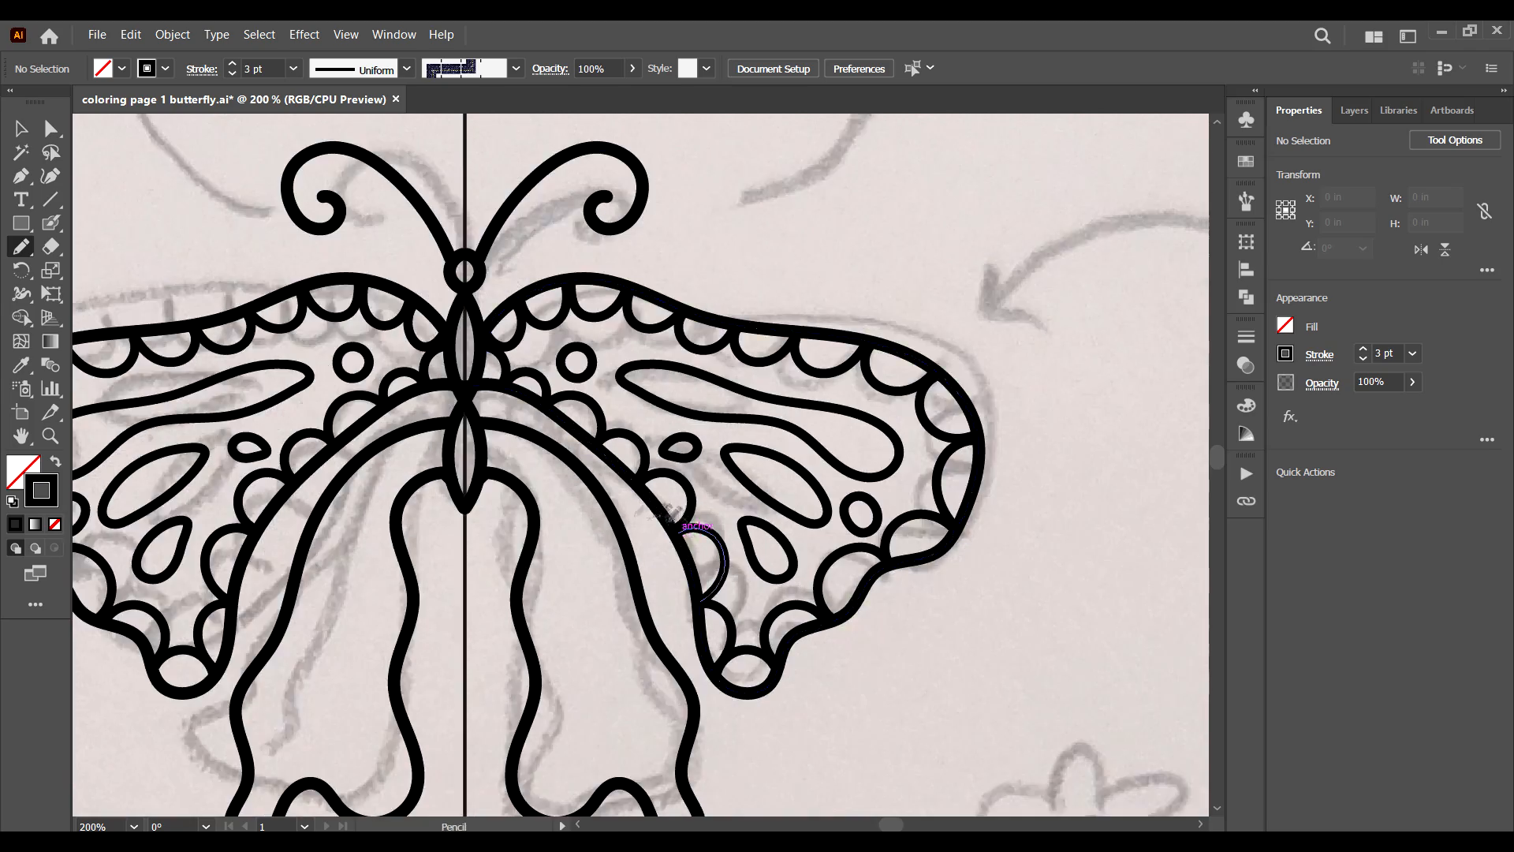
{"action": "left_click_drag", "start_coordinate": [686, 530], "coordinate": [828, 452]}
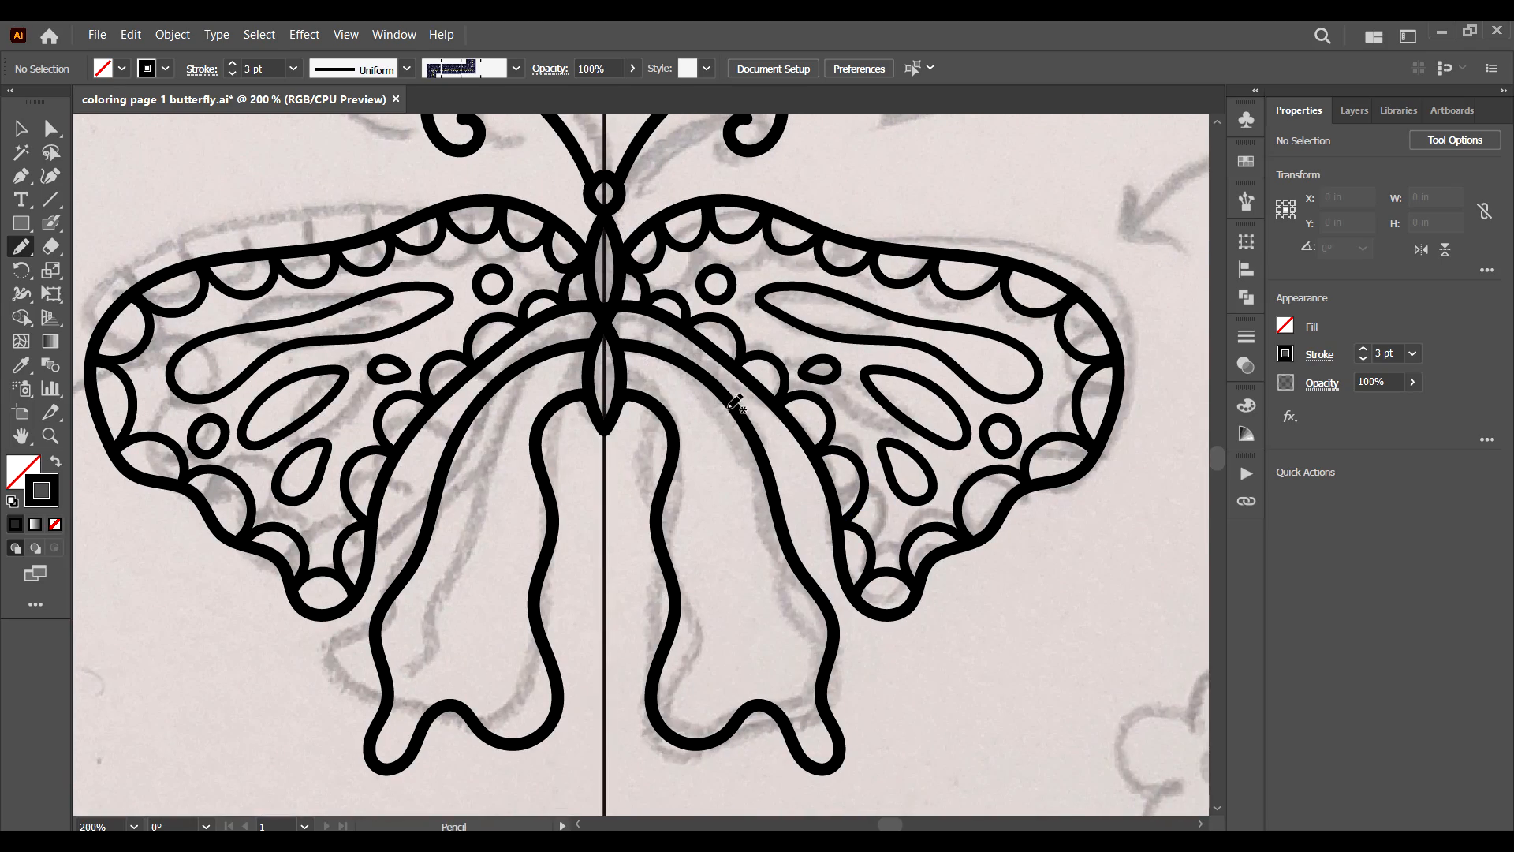
{"action": "left_click_drag", "start_coordinate": [672, 475], "coordinate": [674, 436]}
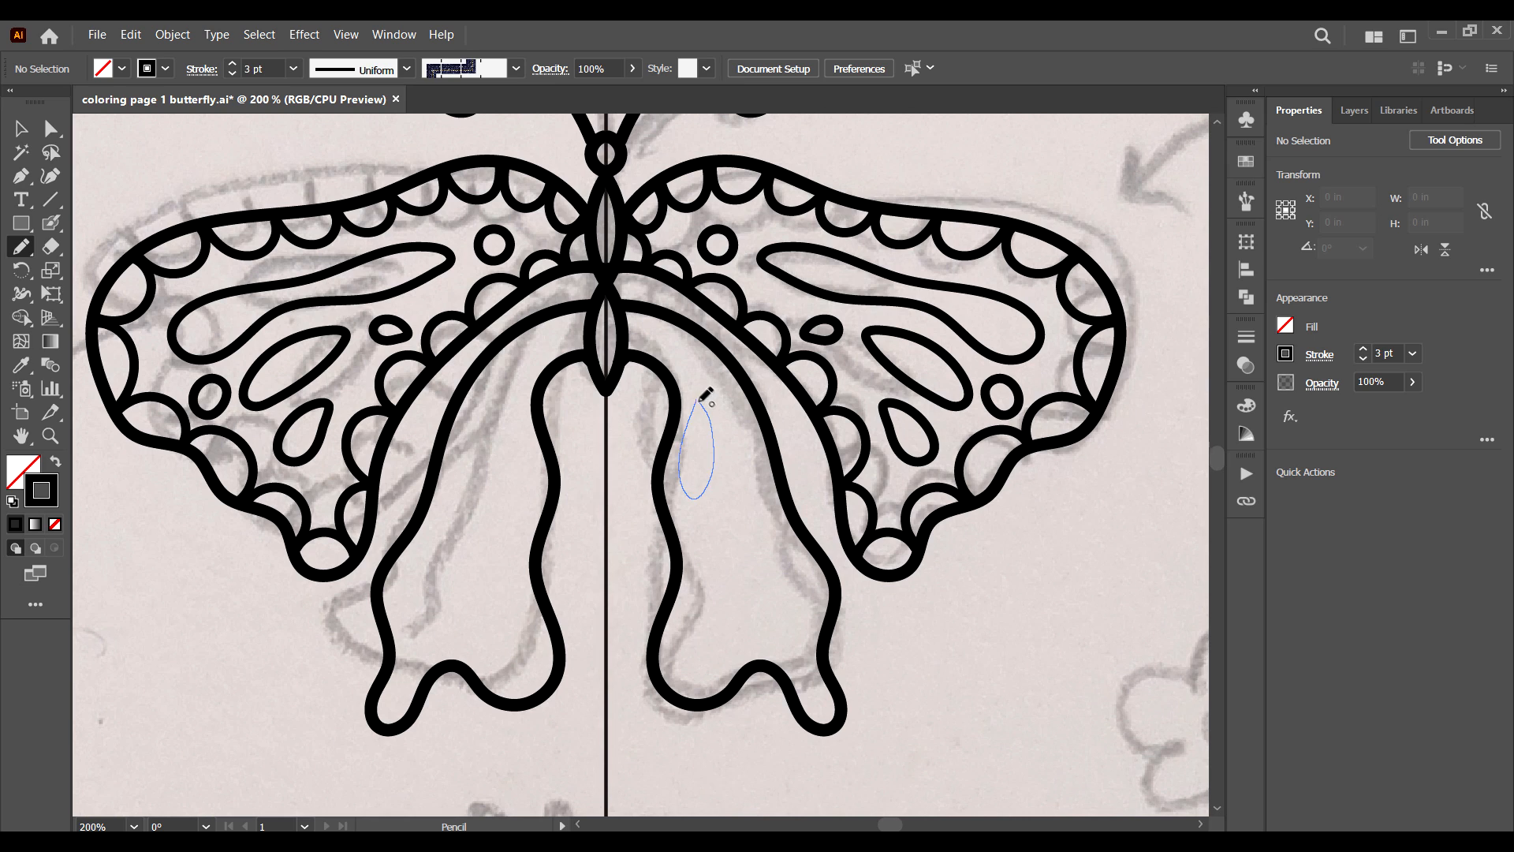
{"action": "left_click_drag", "start_coordinate": [706, 396], "coordinate": [704, 399]}
{"action": "key", "text": "ctrl+z"}
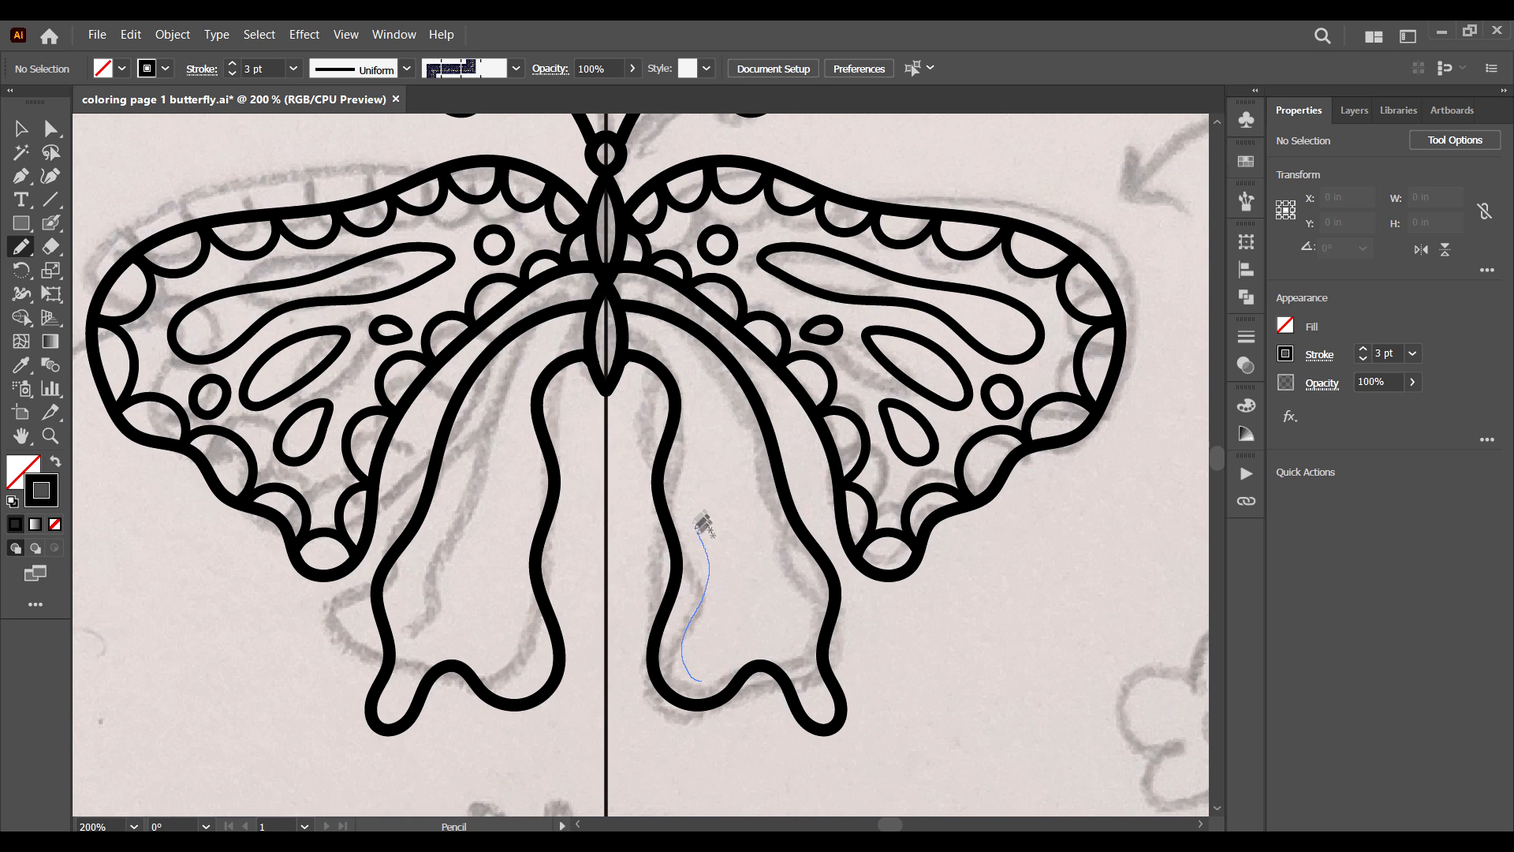
{"action": "mouse_move", "coordinate": [745, 453]}
{"action": "left_mouse_down"}
{"action": "mouse_move", "coordinate": [786, 561]}
{"action": "mouse_move", "coordinate": [796, 646]}
{"action": "mouse_move", "coordinate": [700, 677]}
{"action": "left_mouse_up"}
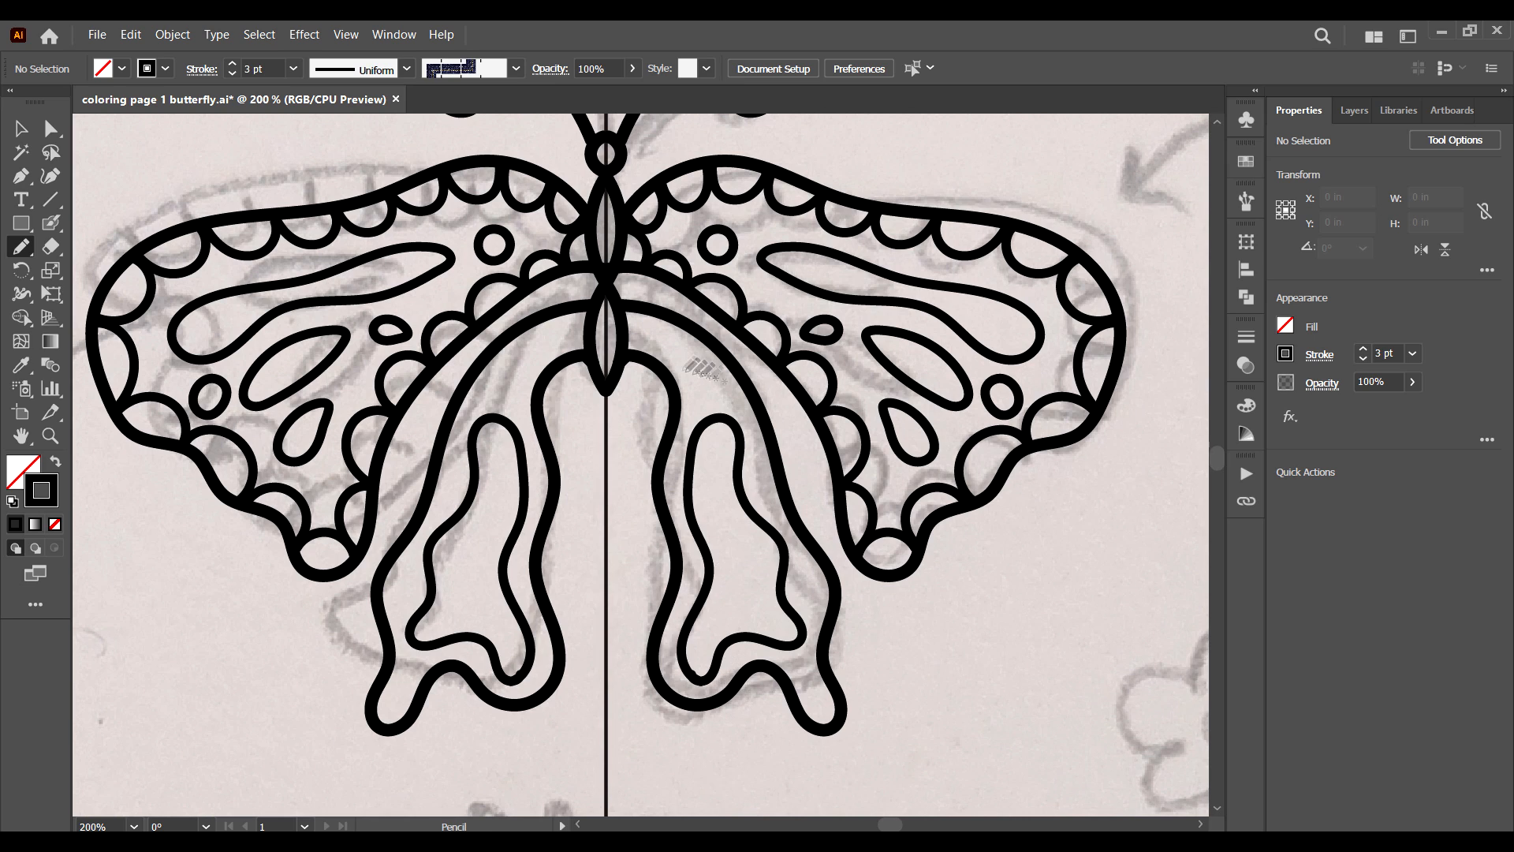
Draw a curved drop at the top of the lower wing and a circle, slanted oval and rounded triangle inside its inner outline.
{"action": "left_click_drag", "start_coordinate": [708, 398], "coordinate": [723, 447]}
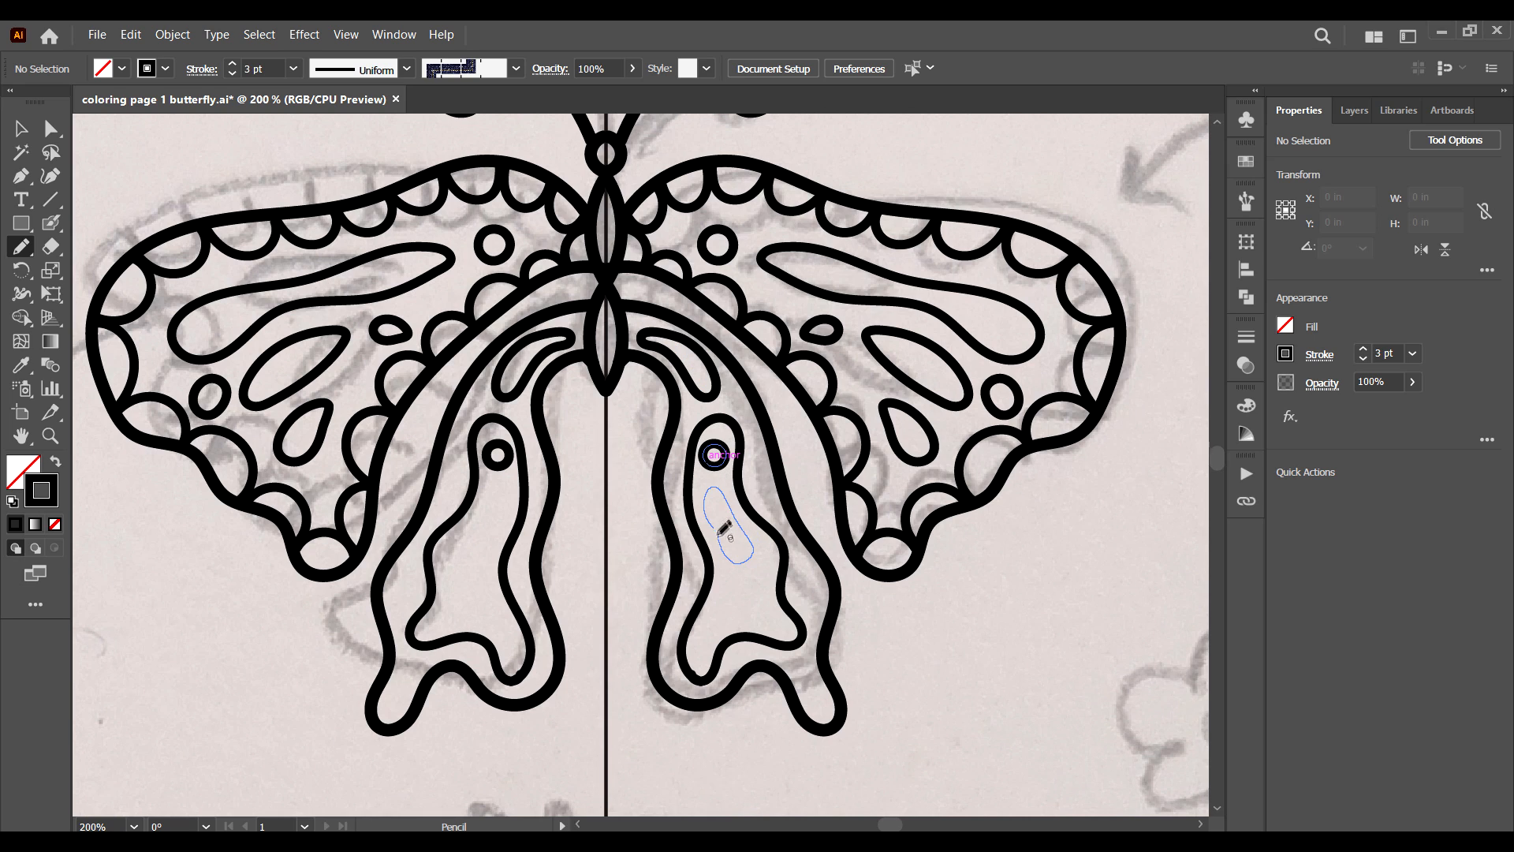
{"action": "left_click_drag", "start_coordinate": [719, 535], "coordinate": [708, 495]}
{"action": "left_click_drag", "start_coordinate": [733, 593], "coordinate": [731, 594]}
{"action": "key", "text": "ctrl+z"}
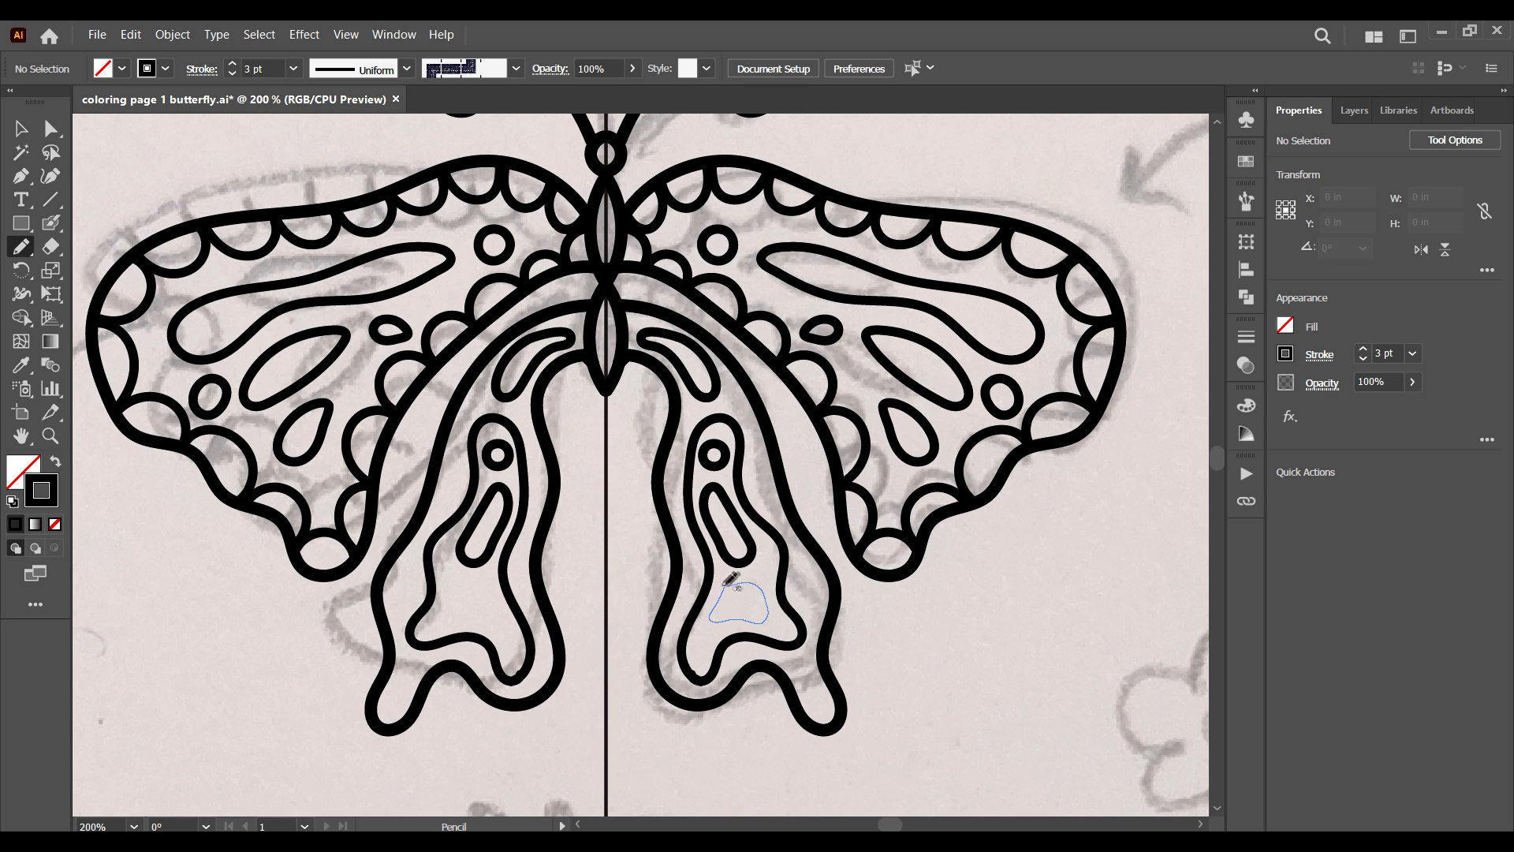
{"action": "left_click_drag", "start_coordinate": [723, 585], "coordinate": [725, 586]}
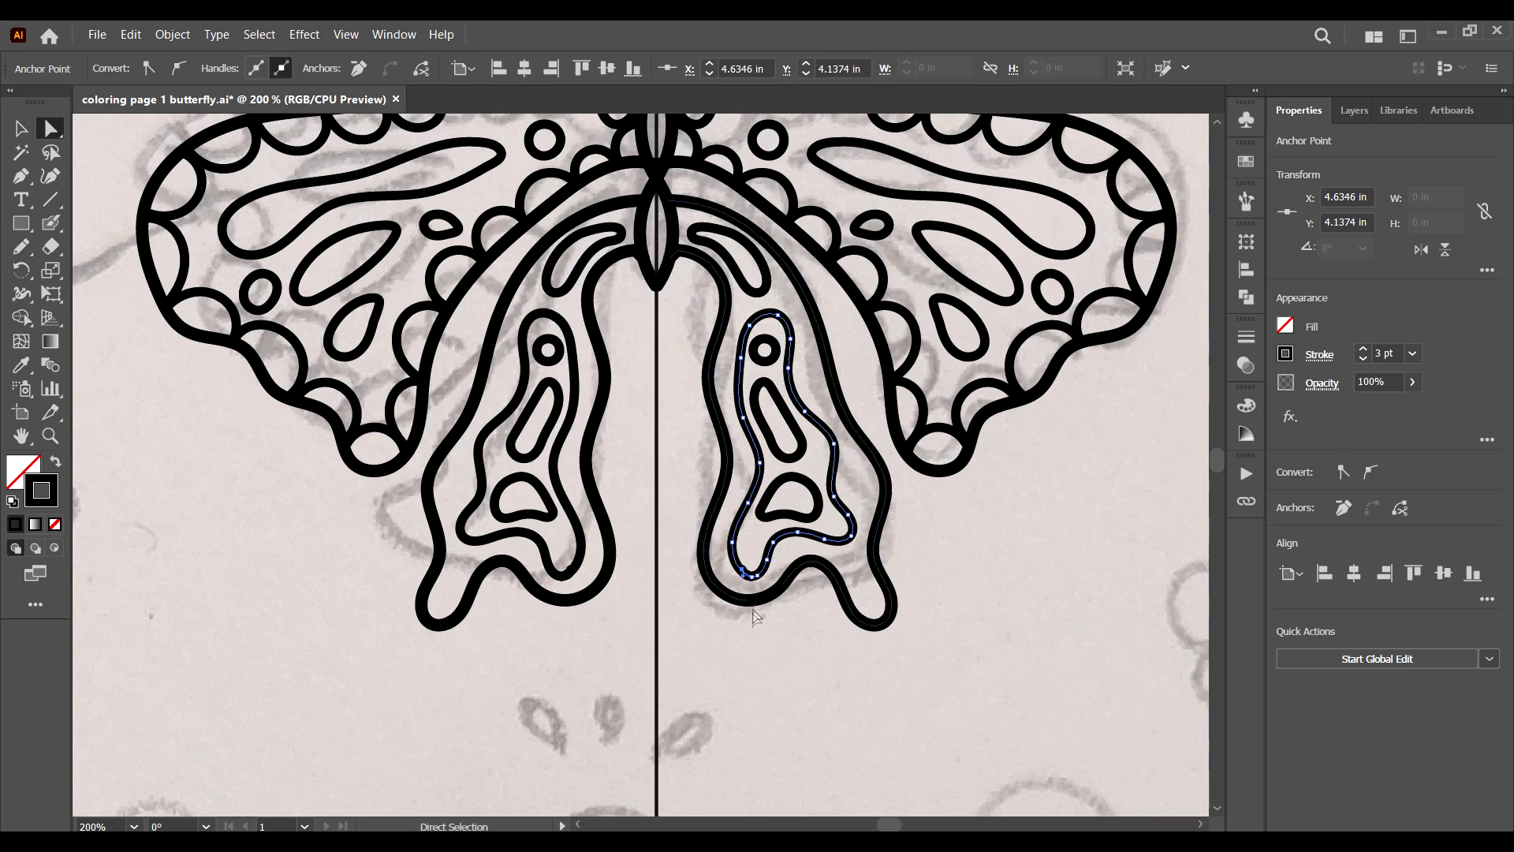
Join and smooth the rough lower tip of the lower wing's inner outline.
{"action": "key", "text": "ctrl+equal"}
{"action": "key", "text": "ctrl+equal"}
{"action": "key", "text": "ctrl+equal"}
{"action": "mouse_move", "coordinate": [640, 465]}
{"action": "left_mouse_down"}
{"action": "mouse_move", "coordinate": [673, 478]}
{"action": "mouse_move", "coordinate": [633, 454]}
{"action": "mouse_move", "coordinate": [672, 479]}
{"action": "left_mouse_up"}
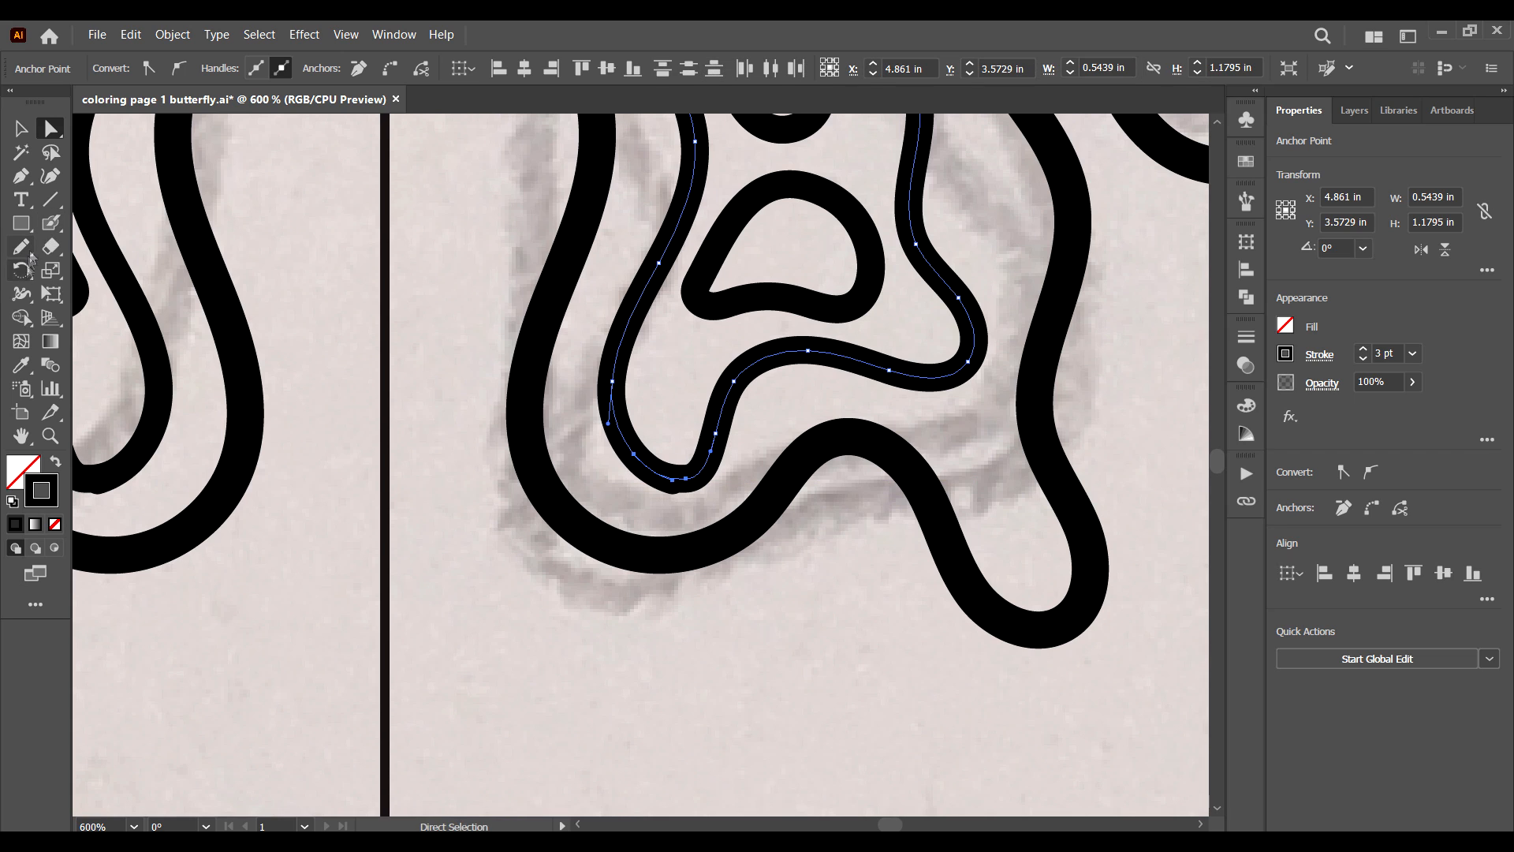
{"action": "left_click_drag", "start_coordinate": [23, 248], "coordinate": [95, 355]}
{"action": "mouse_move", "coordinate": [666, 479]}
{"action": "left_mouse_down"}
{"action": "mouse_move", "coordinate": [716, 473]}
{"action": "mouse_move", "coordinate": [716, 425]}
{"action": "left_mouse_up"}
{"action": "key", "text": "a"}
{"action": "left_click", "coordinate": [686, 478]}
{"action": "left_click_drag", "start_coordinate": [23, 247], "coordinate": [106, 295]}
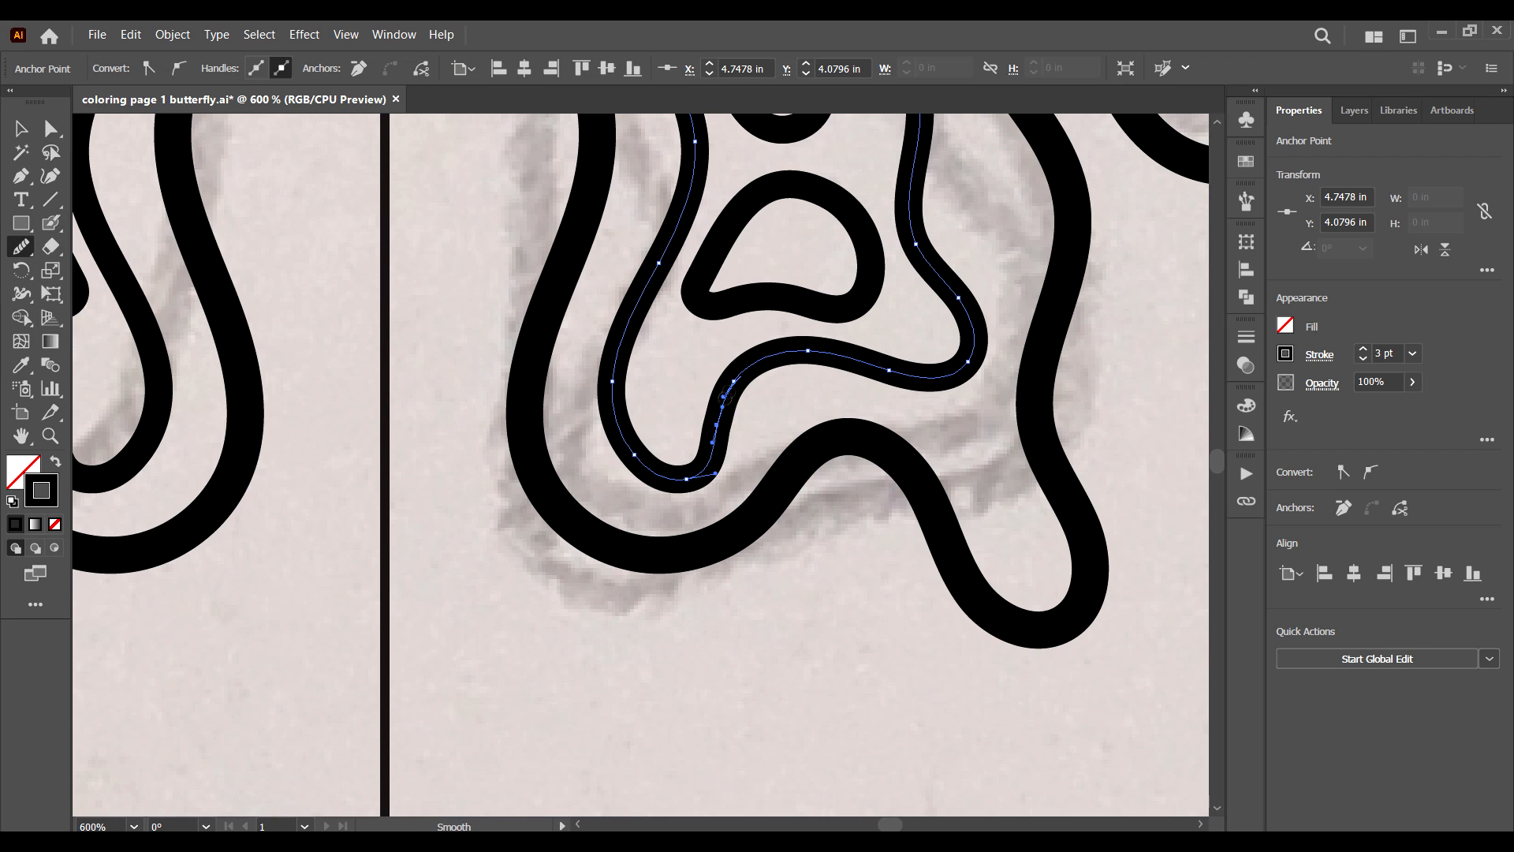
{"action": "left_click_drag", "start_coordinate": [727, 396], "coordinate": [710, 448]}
{"action": "key", "text": "v"}
{"action": "left_click", "coordinate": [619, 465]}
Join and smooth the pointed lower corner of the rounded triangle inside the lower wing.
{"action": "left_click", "coordinate": [711, 312]}
{"action": "left_click", "coordinate": [23, 248]}
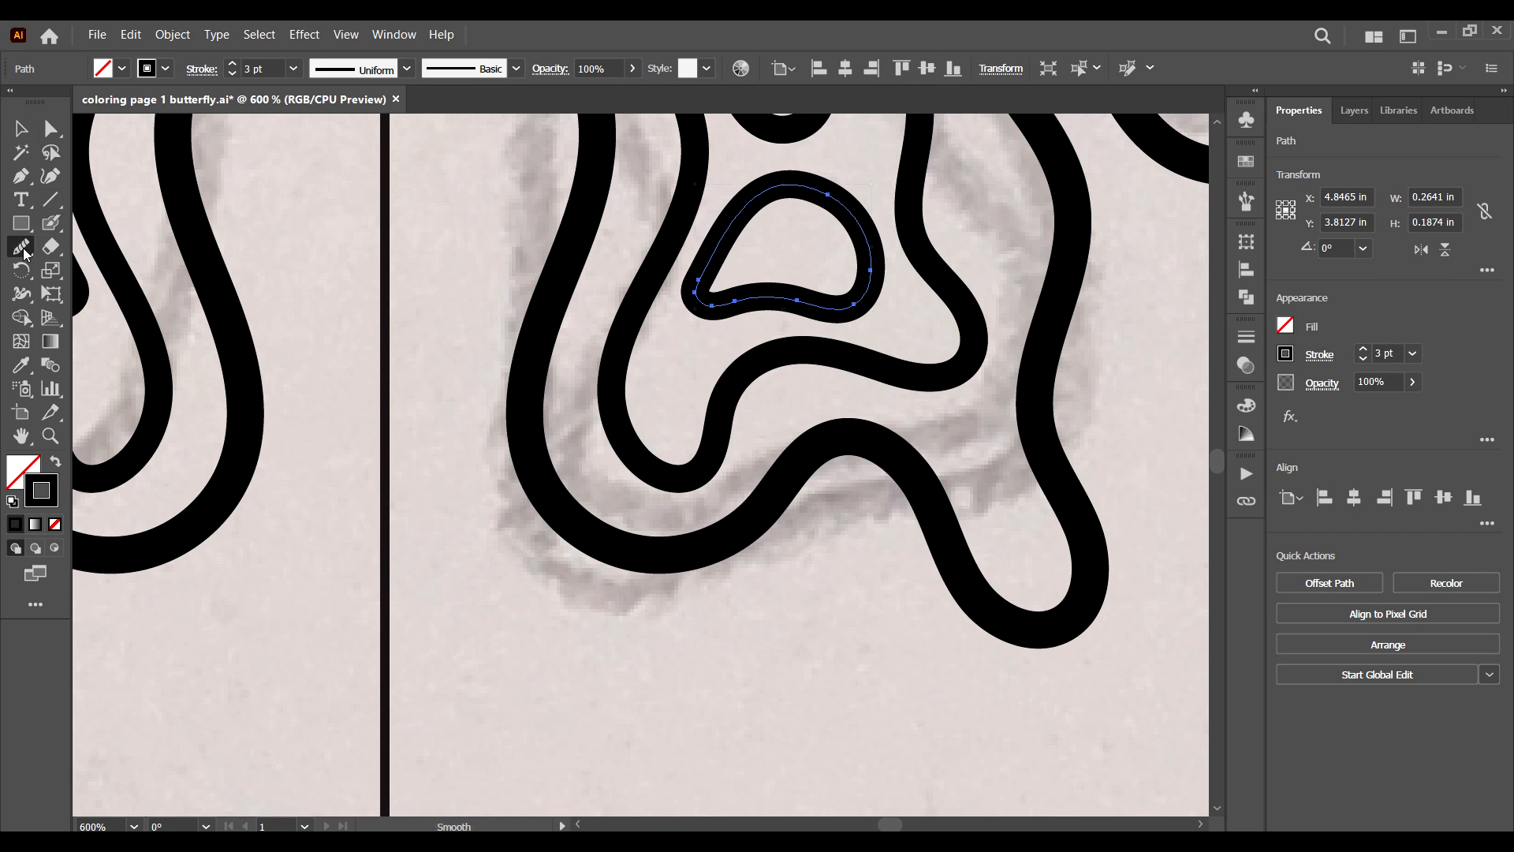
{"action": "left_click_drag", "start_coordinate": [24, 248], "coordinate": [95, 341]}
{"action": "left_click", "coordinate": [710, 307]}
{"action": "key", "text": "v"}
{"action": "left_click", "coordinate": [711, 309]}
{"action": "left_click_drag", "start_coordinate": [23, 247], "coordinate": [103, 294]}
{"action": "left_click_drag", "start_coordinate": [745, 199], "coordinate": [705, 311]}
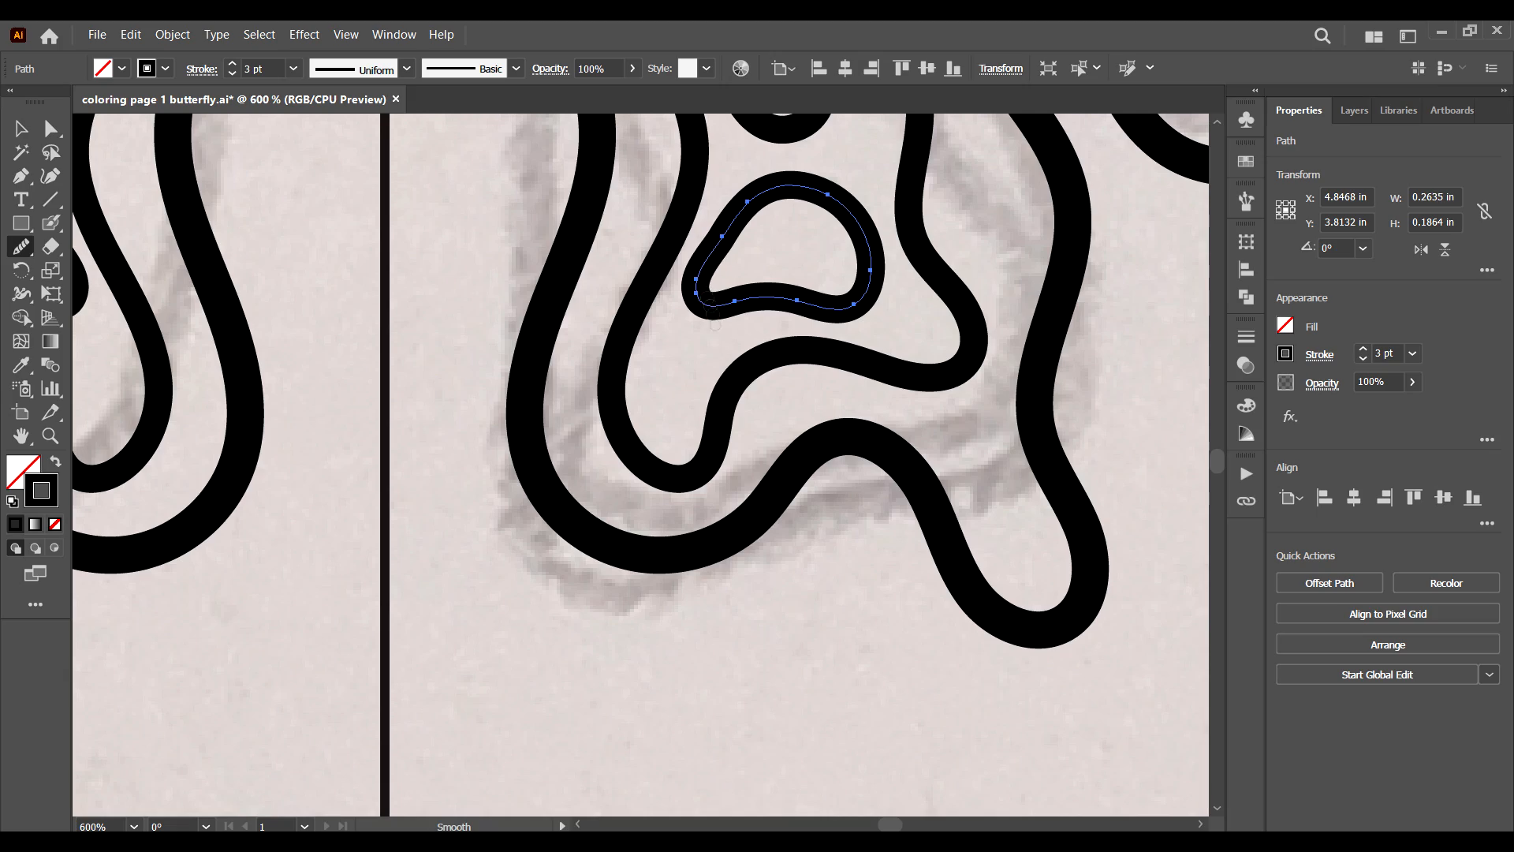
{"action": "left_click", "coordinate": [51, 129]}
{"action": "left_click", "coordinate": [697, 295]}
{"action": "left_click", "coordinate": [689, 385]}
Draw an ellipse about 0.54 by 0.28 in on the vertical centre line as the centre of the flower below the butterfly.
{"action": "key", "text": "ctrl+minus"}
{"action": "key", "text": "ctrl+minus"}
{"action": "key", "text": "ctrl+minus"}
{"action": "key", "text": "ctrl+minus"}
{"action": "key", "text": "ctrl+minus"}
{"action": "left_click_drag", "start_coordinate": [502, 334], "coordinate": [503, 438]}
{"action": "scroll", "coordinate": [503, 446], "scroll_direction": "down", "scroll_amount": 5}
{"action": "key", "text": "ctrl+plus"}
{"action": "scroll", "coordinate": [503, 446], "scroll_direction": "down", "scroll_amount": 2}
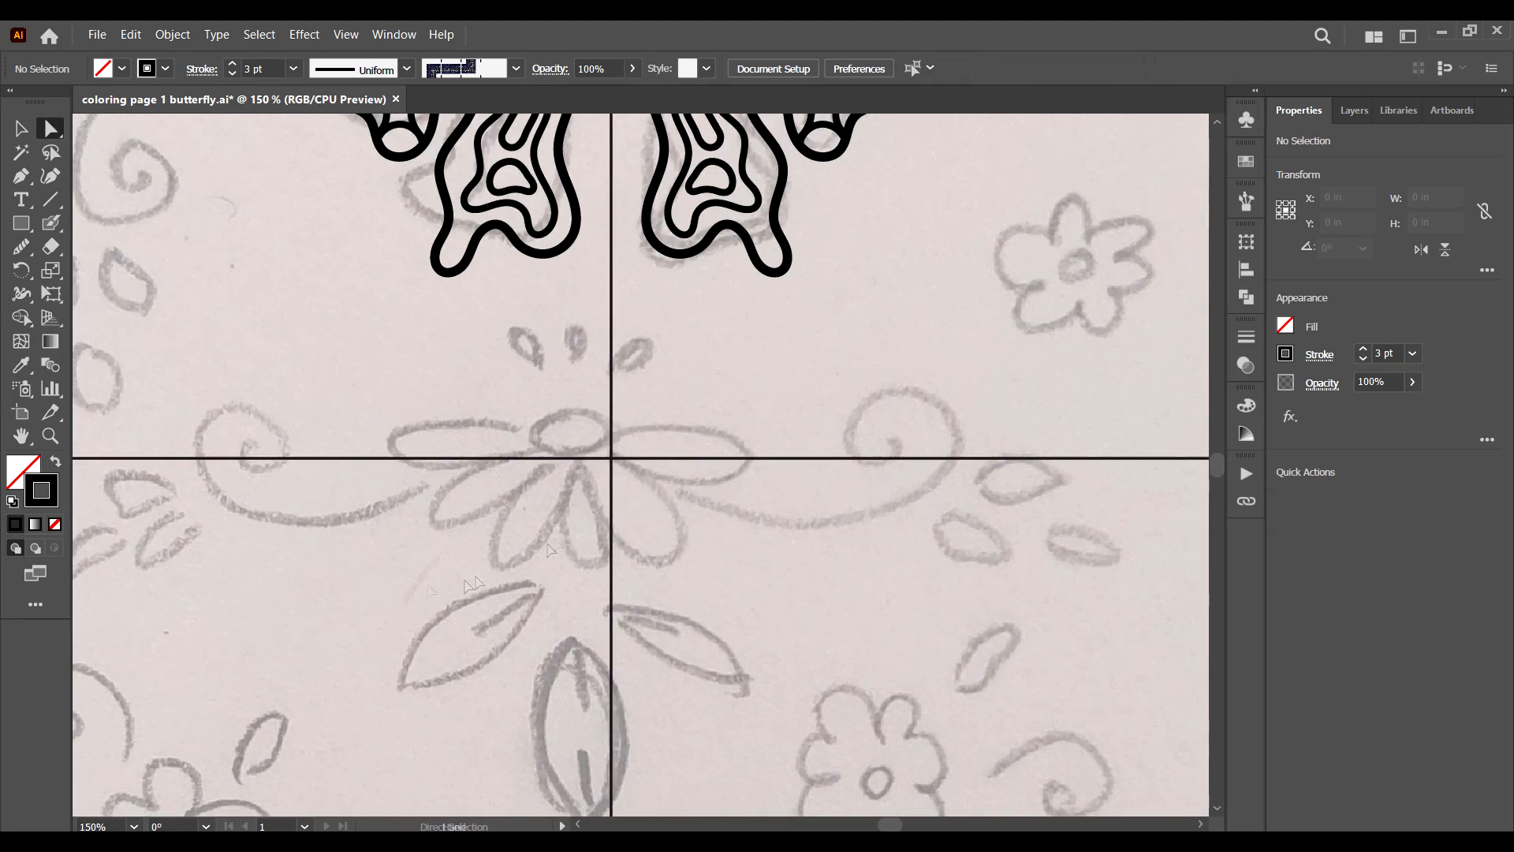
{"action": "left_click", "coordinate": [21, 249]}
{"action": "left_click", "coordinate": [108, 269]}
{"action": "left_click", "coordinate": [21, 224]}
{"action": "left_click", "coordinate": [108, 271]}
{"action": "mouse_move", "coordinate": [655, 382]}
{"action": "left_mouse_down"}
{"action": "mouse_move", "coordinate": [749, 438]}
{"action": "mouse_move", "coordinate": [635, 456]}
{"action": "left_mouse_up"}
{"action": "key", "text": "v"}
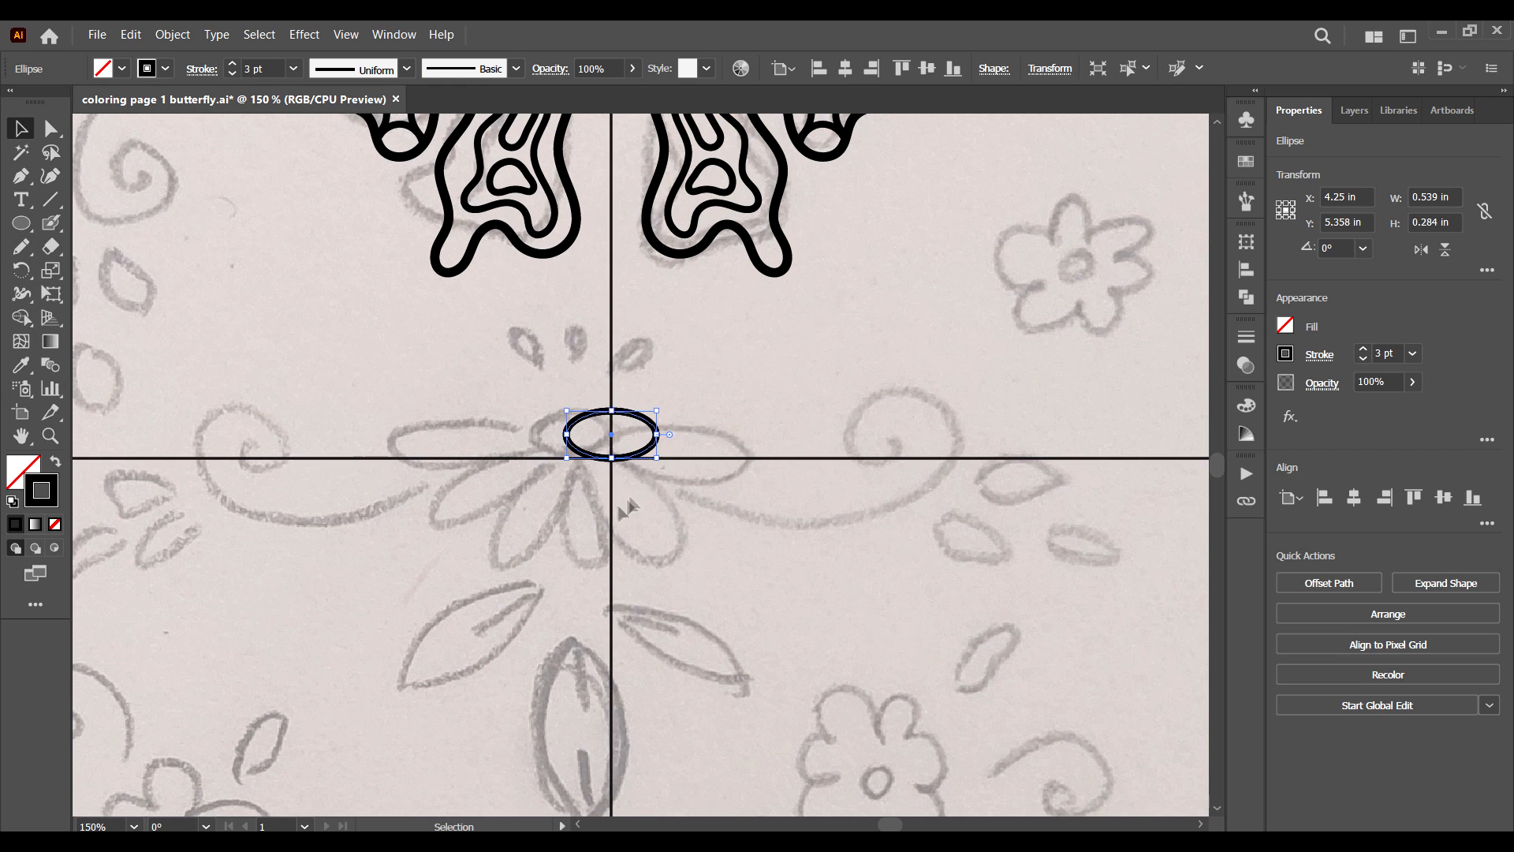
Set the flower centre ellipse's stroke to 4 pt.
{"action": "left_click_drag", "start_coordinate": [698, 394], "coordinate": [630, 443]}
{"action": "left_click", "coordinate": [788, 270]}
{"action": "left_click", "coordinate": [655, 439]}
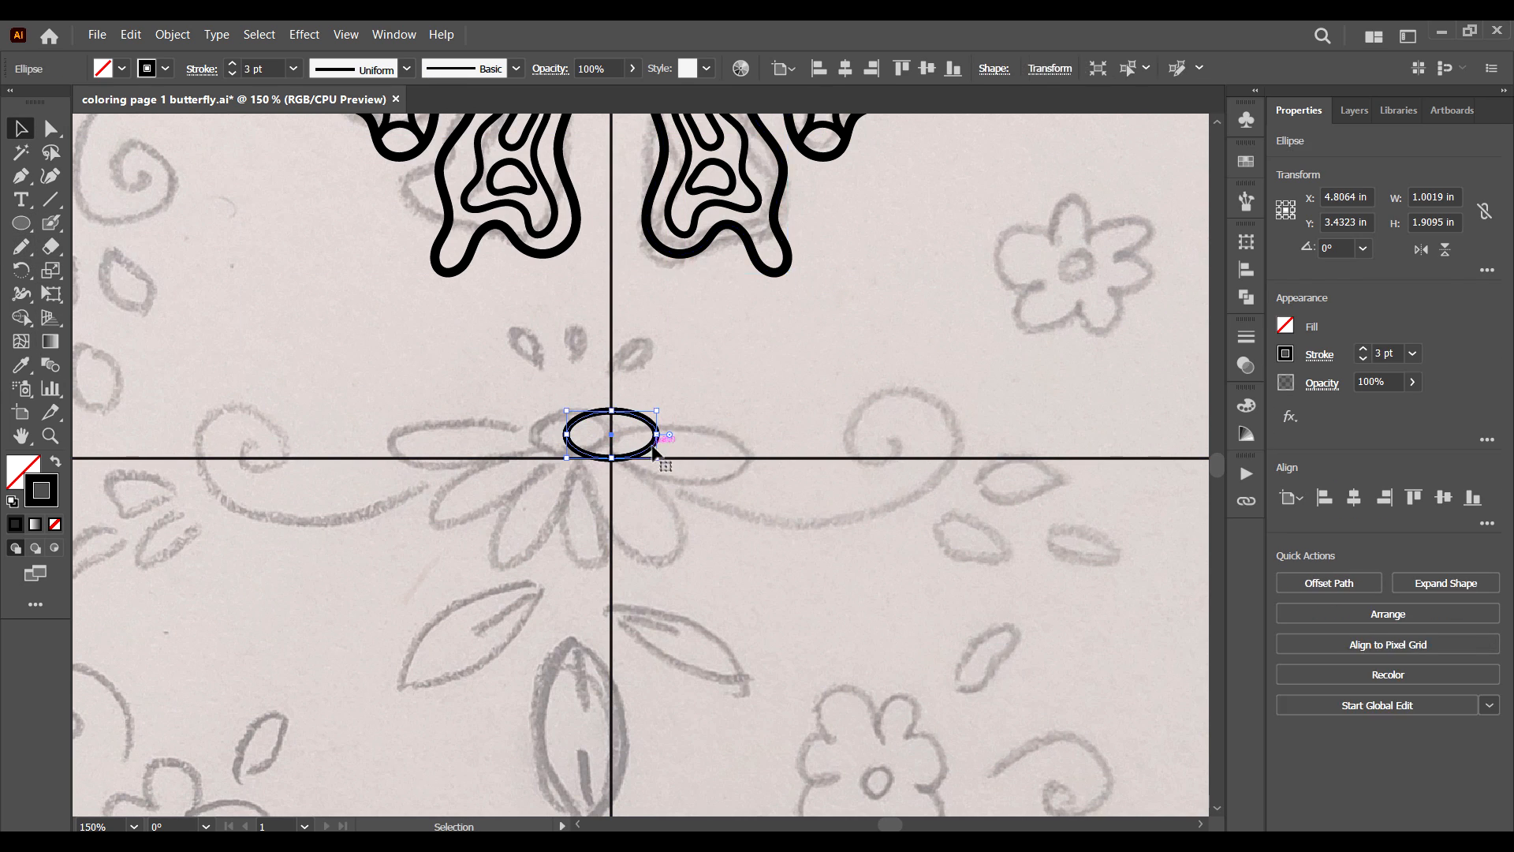
{"action": "left_click", "coordinate": [1411, 353]}
{"action": "left_click", "coordinate": [1435, 498]}
{"action": "left_click", "coordinate": [729, 388]}
Draw the flower's middle petal on the centre line and the slanted petal beside it with the Pencil tool.
{"action": "key", "text": "n"}
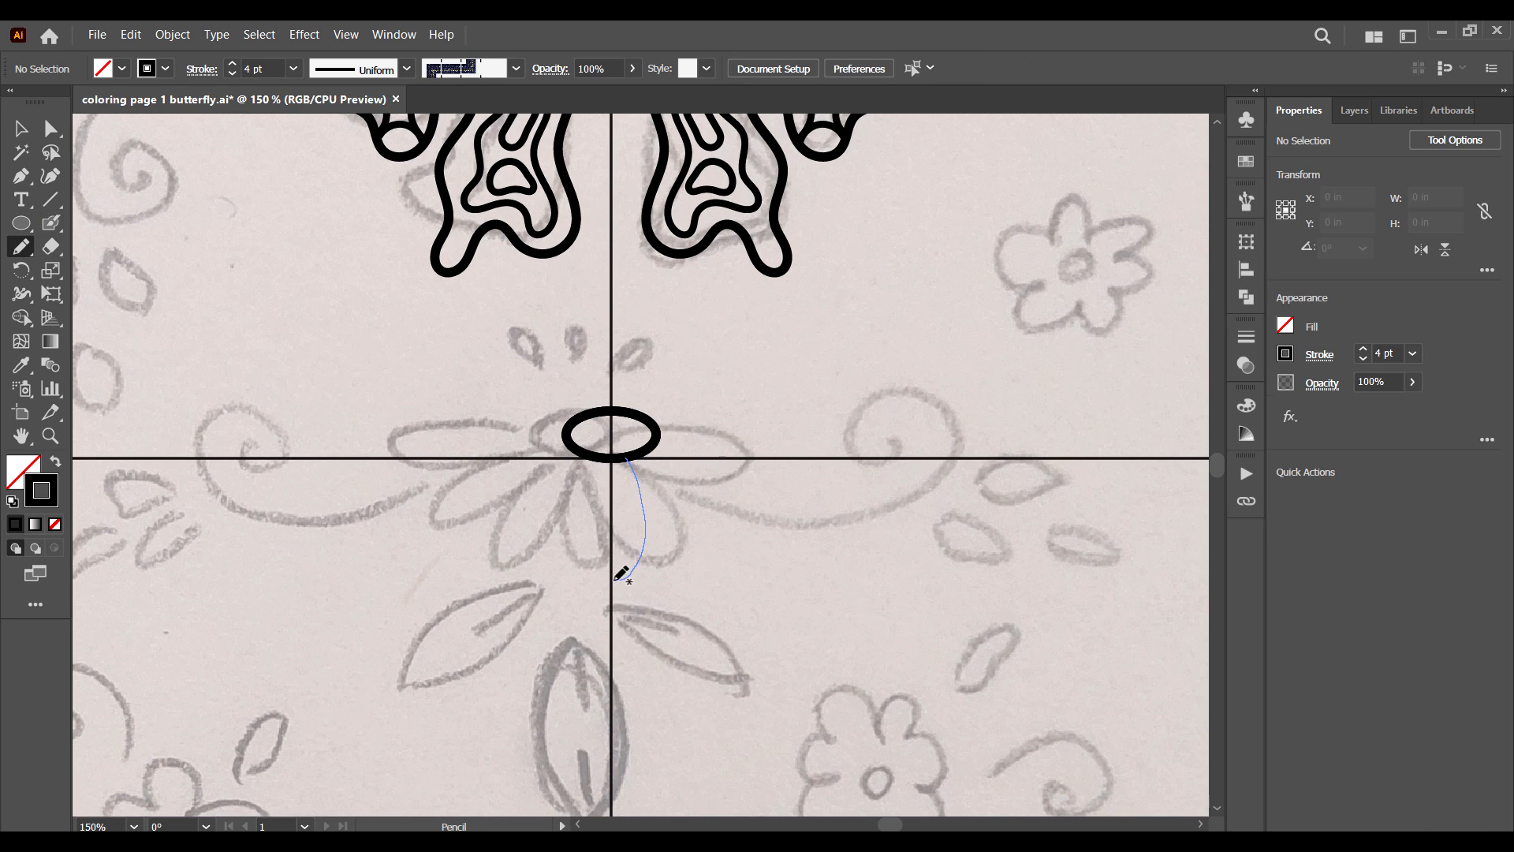
{"action": "left_click_drag", "start_coordinate": [615, 581], "coordinate": [612, 581]}
{"action": "key", "text": "ctrl+z"}
{"action": "left_click_drag", "start_coordinate": [655, 505], "coordinate": [614, 577]}
{"action": "key", "text": "ctrl+z"}
{"action": "left_click_drag", "start_coordinate": [645, 482], "coordinate": [633, 462]}
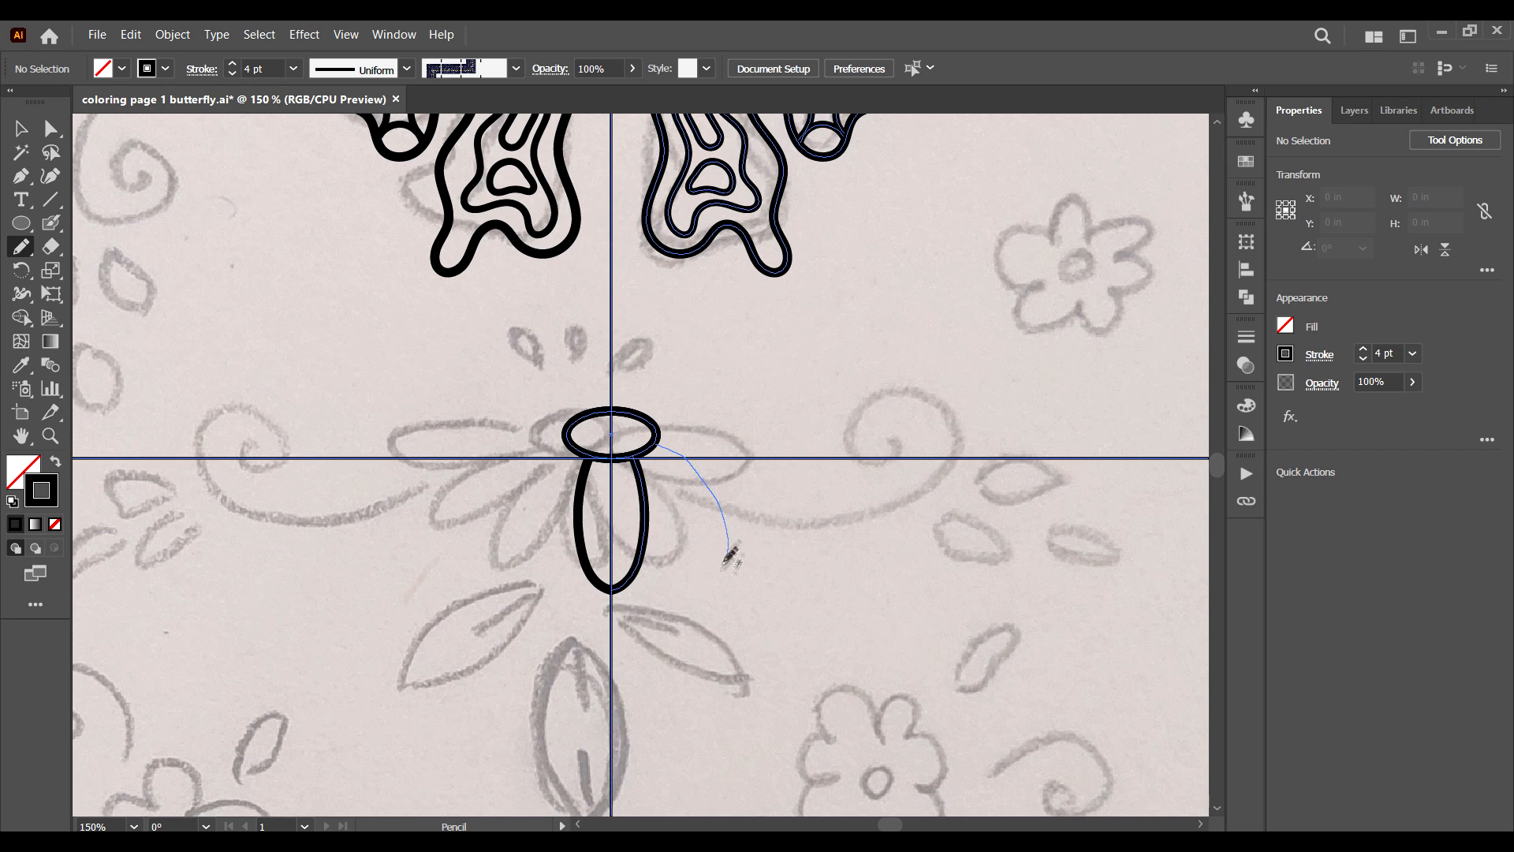
{"action": "left_click_drag", "start_coordinate": [727, 552], "coordinate": [647, 503]}
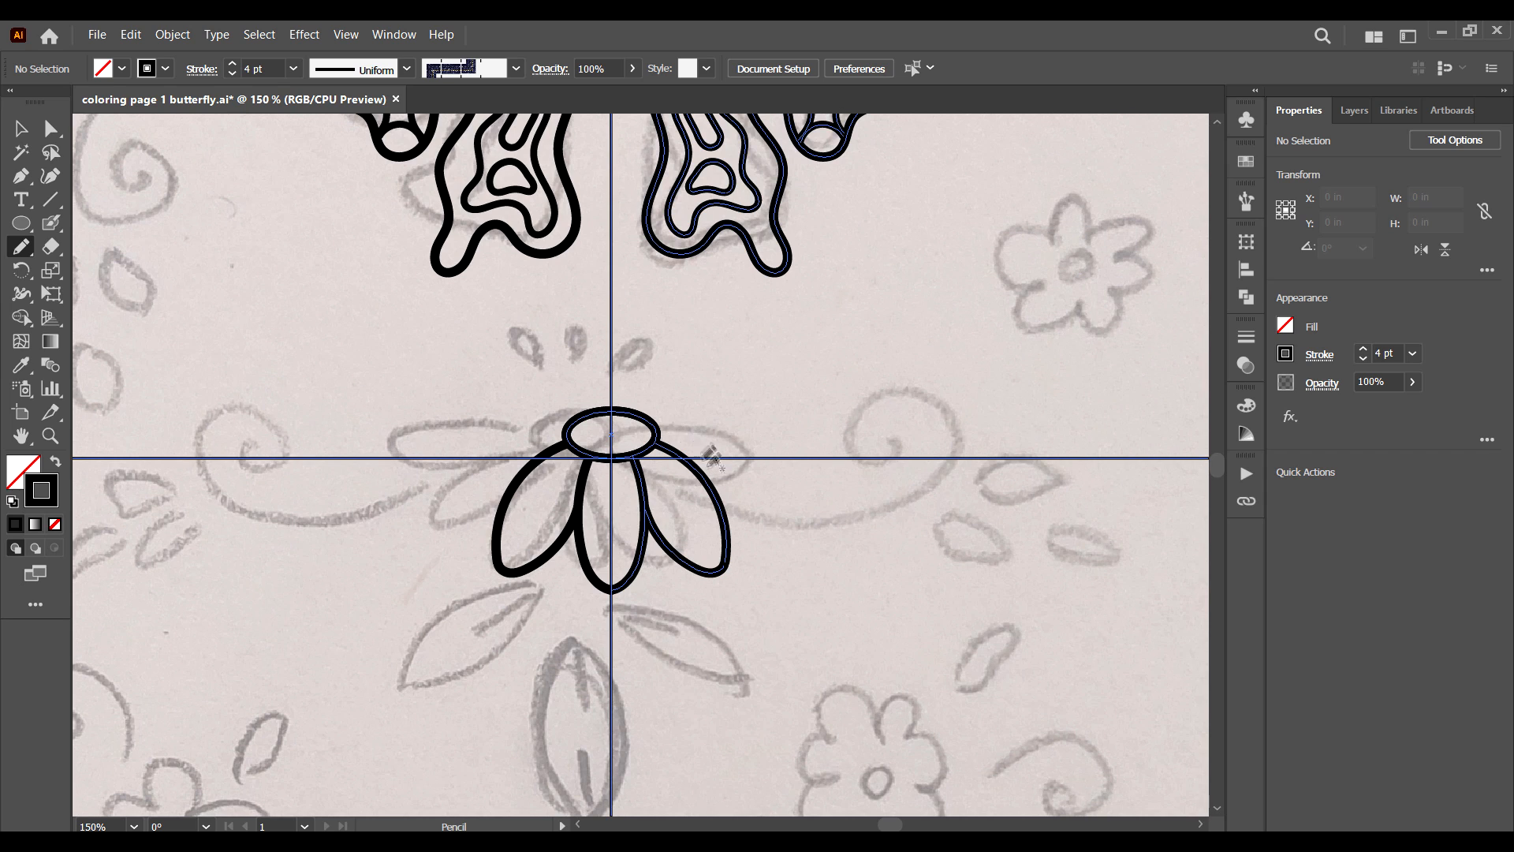
Rotate the view to 90°, draw the flower's outermost petal with the Pencil tool, and restore the upright view.
{"action": "key", "text": "shift+h"}
{"action": "left_click_drag", "start_coordinate": [402, 335], "coordinate": [300, 544]}
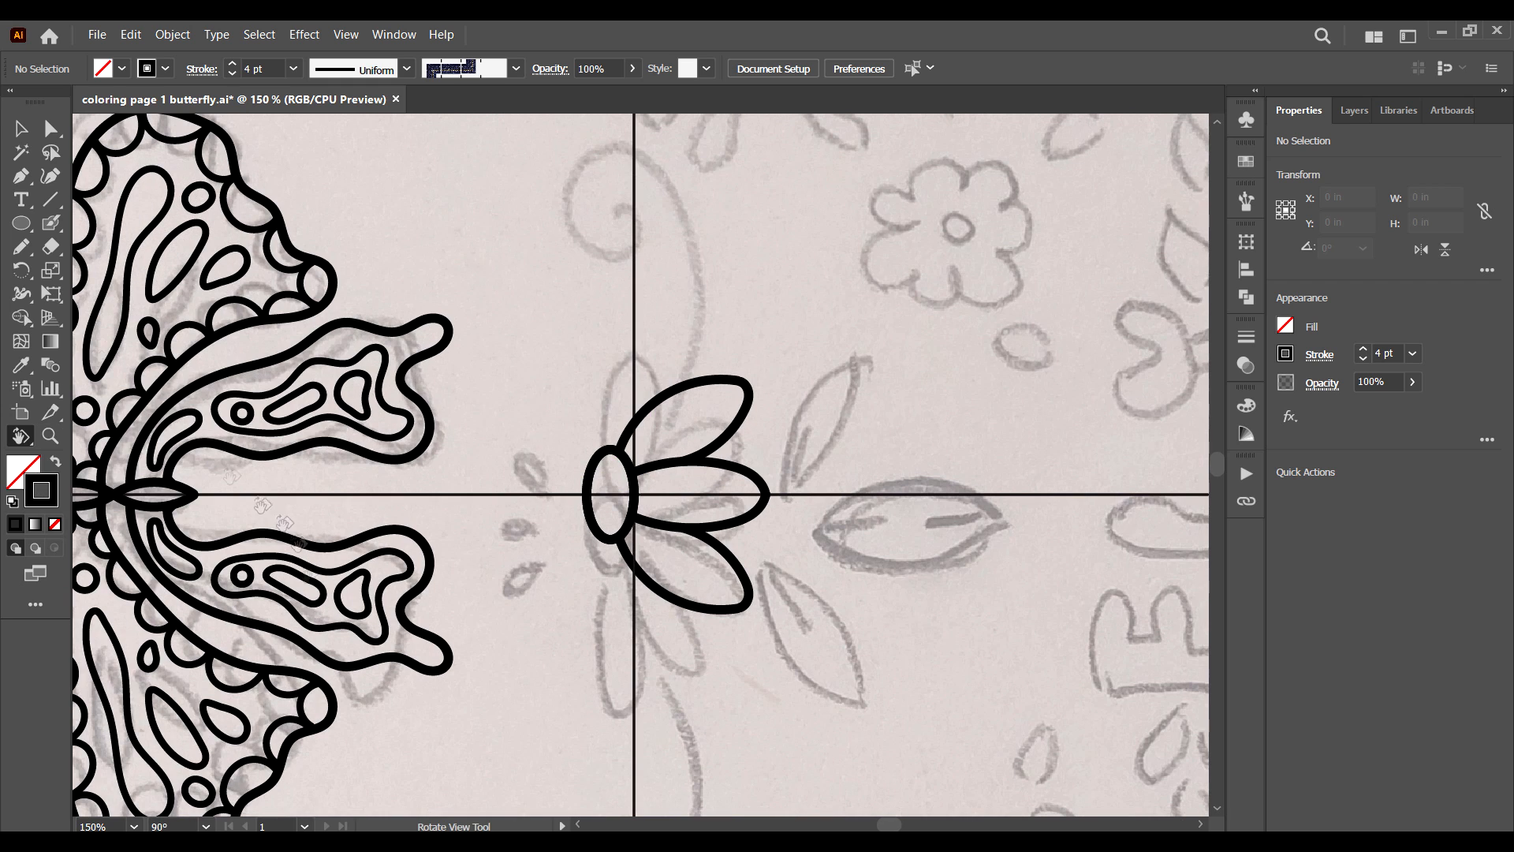
{"action": "key", "text": "n"}
{"action": "mouse_move", "coordinate": [626, 353]}
{"action": "left_mouse_down"}
{"action": "mouse_move", "coordinate": [676, 337]}
{"action": "mouse_move", "coordinate": [681, 386]}
{"action": "left_mouse_up"}
{"action": "key", "text": "ctrl+z"}
{"action": "key", "text": "ctrl+z"}
{"action": "left_click", "coordinate": [22, 411]}
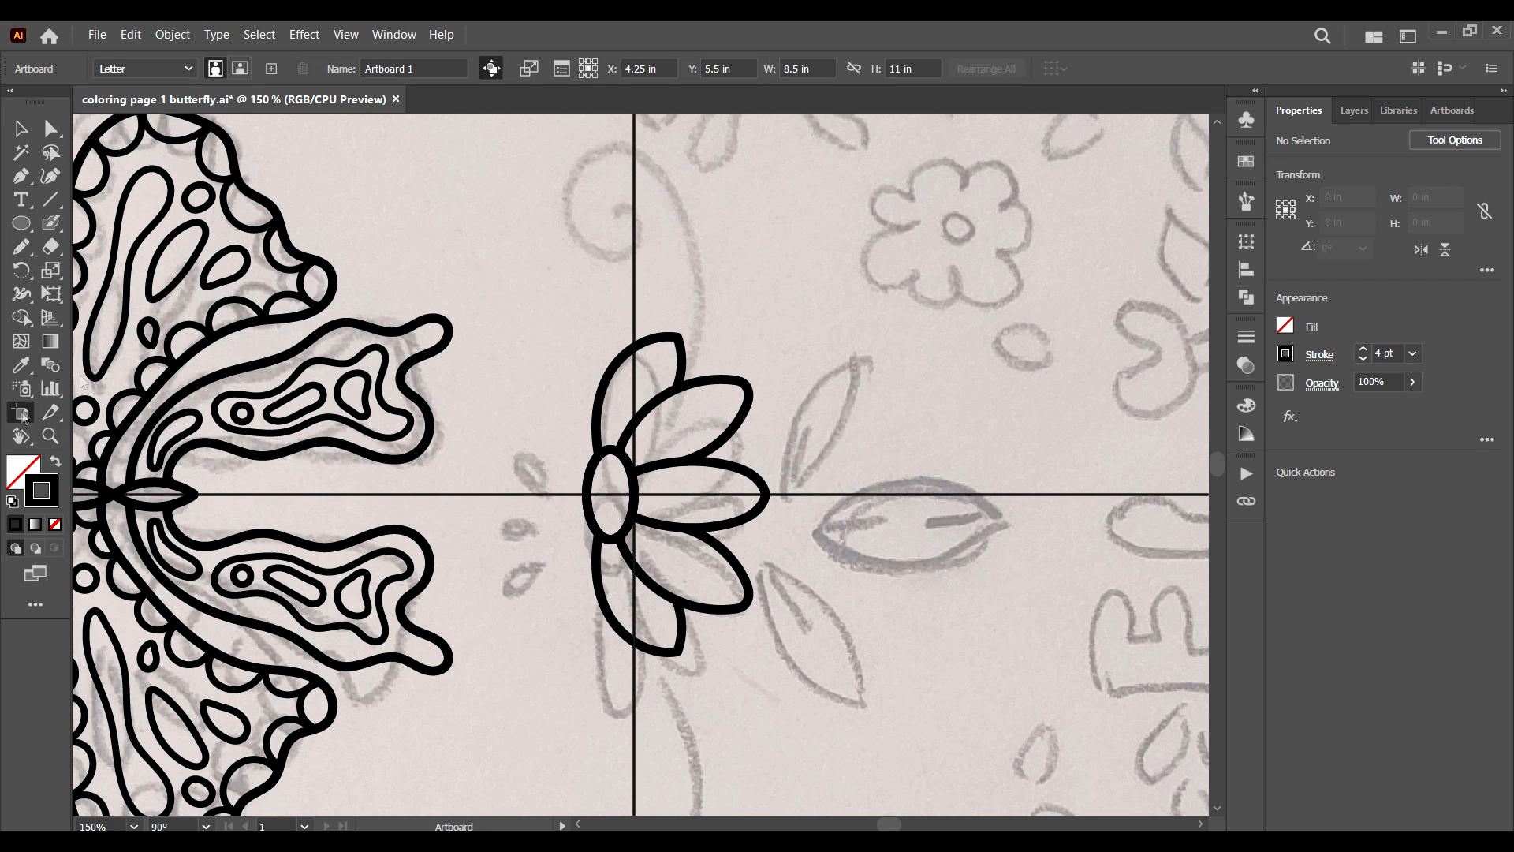
{"action": "left_click", "coordinate": [21, 436]}
{"action": "left_click_drag", "start_coordinate": [564, 220], "coordinate": [987, 407]}
Join the open ends of the outermost petal's strokes at its lower tip.
{"action": "left_click", "coordinate": [21, 129]}
{"action": "left_click_drag", "start_coordinate": [793, 473], "coordinate": [745, 525]}
{"action": "mouse_move", "coordinate": [21, 246]}
{"action": "left_mouse_down"}
{"action": "mouse_move", "coordinate": [87, 271]}
{"action": "mouse_move", "coordinate": [120, 341]}
{"action": "left_mouse_up"}
{"action": "left_click_drag", "start_coordinate": [763, 496], "coordinate": [774, 508]}
{"action": "left_click", "coordinate": [49, 129]}
{"action": "left_click", "coordinate": [761, 505]}
{"action": "left_click", "coordinate": [784, 564]}
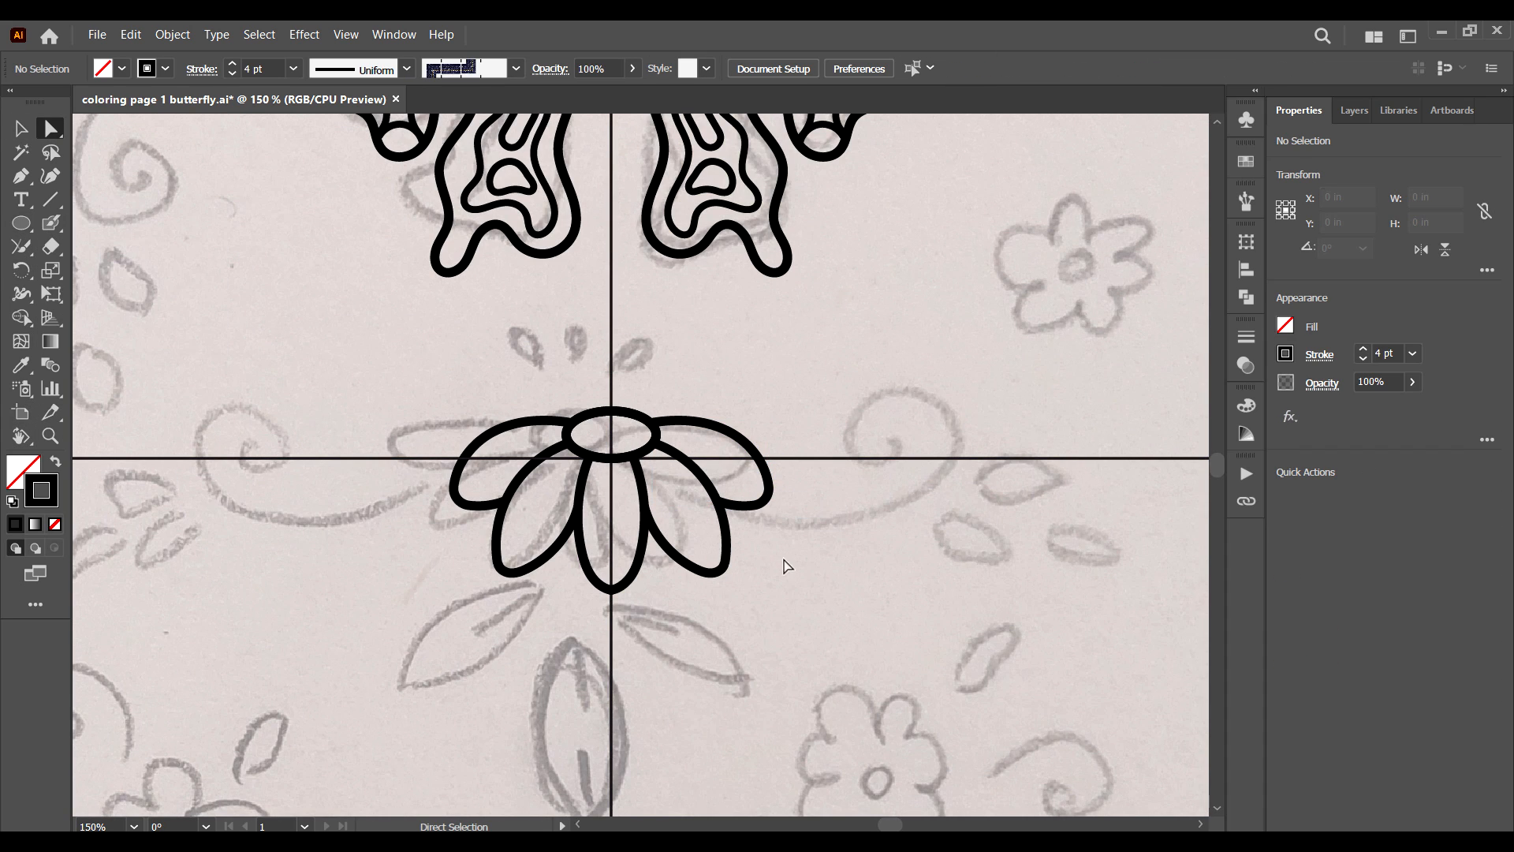
Draw a small slanted drop and an upright drop on the centre line above the flower with the Pencil tool.
{"action": "left_click_drag", "start_coordinate": [21, 246], "coordinate": [86, 271]}
{"action": "left_click_drag", "start_coordinate": [666, 362], "coordinate": [645, 380]}
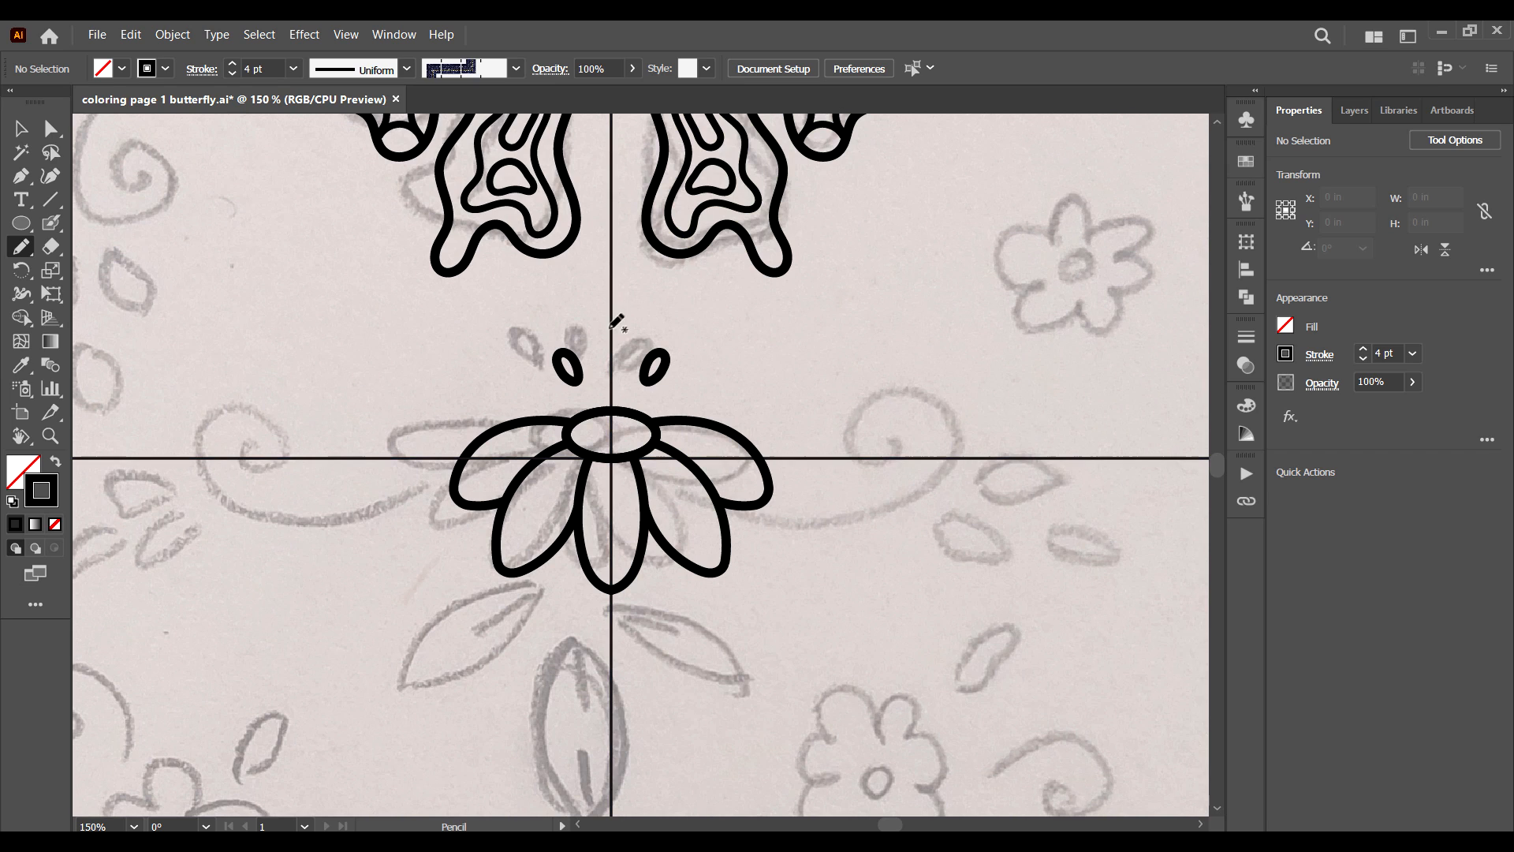
{"action": "mouse_move", "coordinate": [619, 326]}
{"action": "left_mouse_down"}
{"action": "mouse_move", "coordinate": [611, 359]}
{"action": "mouse_move", "coordinate": [599, 335]}
{"action": "mouse_move", "coordinate": [614, 317]}
{"action": "mouse_move", "coordinate": [610, 371]}
{"action": "left_mouse_up"}
Set the small drops' stroke to 3 pt and draw short vein lines inside the flower's petals.
{"action": "left_click", "coordinate": [21, 128]}
{"action": "left_click", "coordinate": [1411, 353]}
{"action": "left_click", "coordinate": [1431, 476]}
{"action": "left_click", "coordinate": [748, 365]}
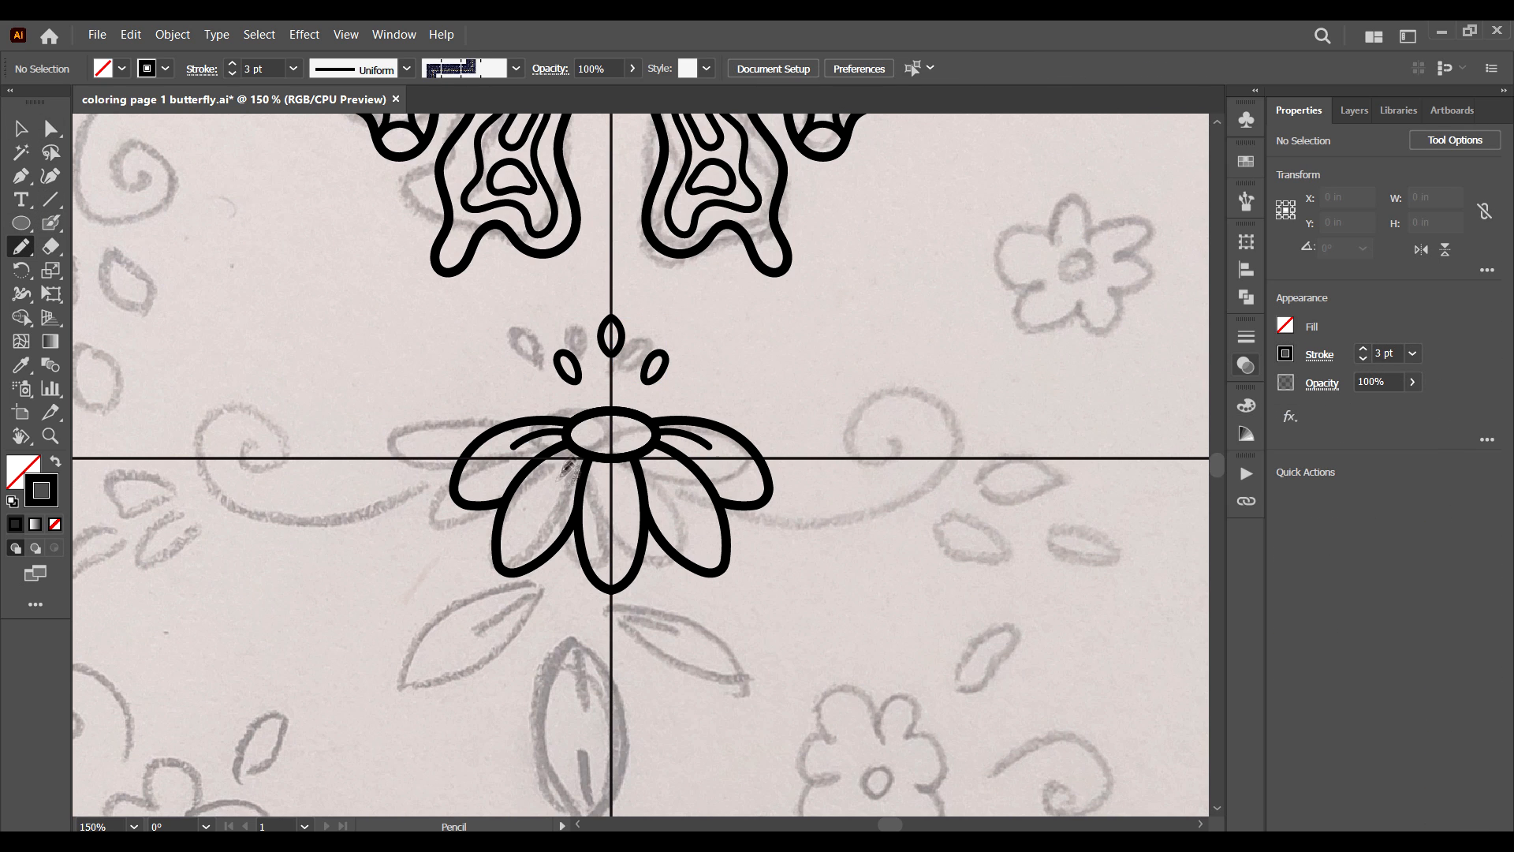
{"action": "left_click_drag", "start_coordinate": [613, 458], "coordinate": [612, 509]}
Draw a double-lined curled scroll sweeping outward from the flower's side with the Pencil tool.
{"action": "left_click_drag", "start_coordinate": [763, 520], "coordinate": [645, 402]}
{"action": "left_click_drag", "start_coordinate": [645, 402], "coordinate": [765, 404]}
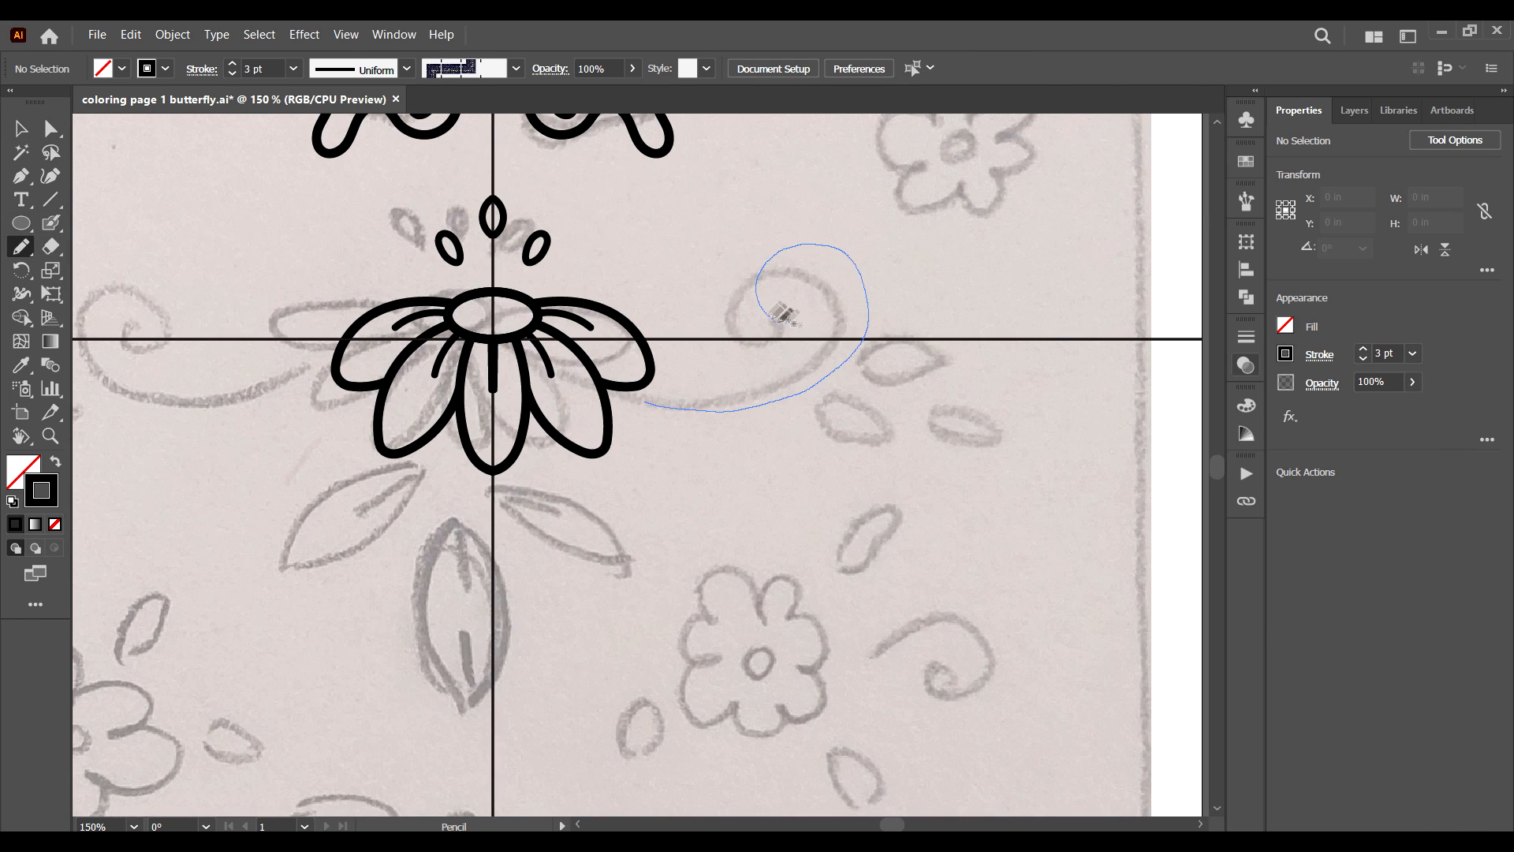
{"action": "left_click_drag", "start_coordinate": [774, 317], "coordinate": [804, 292]}
{"action": "key", "text": "ctrl+z"}
{"action": "mouse_move", "coordinate": [723, 408]}
{"action": "left_mouse_down"}
{"action": "mouse_move", "coordinate": [805, 269]}
{"action": "mouse_move", "coordinate": [799, 361]}
{"action": "mouse_move", "coordinate": [644, 402]}
{"action": "left_mouse_up"}
Adjust the anchor point at the scroll's inner curl so the ends of its two strokes meet.
{"action": "key", "text": "v"}
{"action": "left_click", "coordinate": [820, 344]}
{"action": "left_click", "coordinate": [848, 368], "text": "shift"}
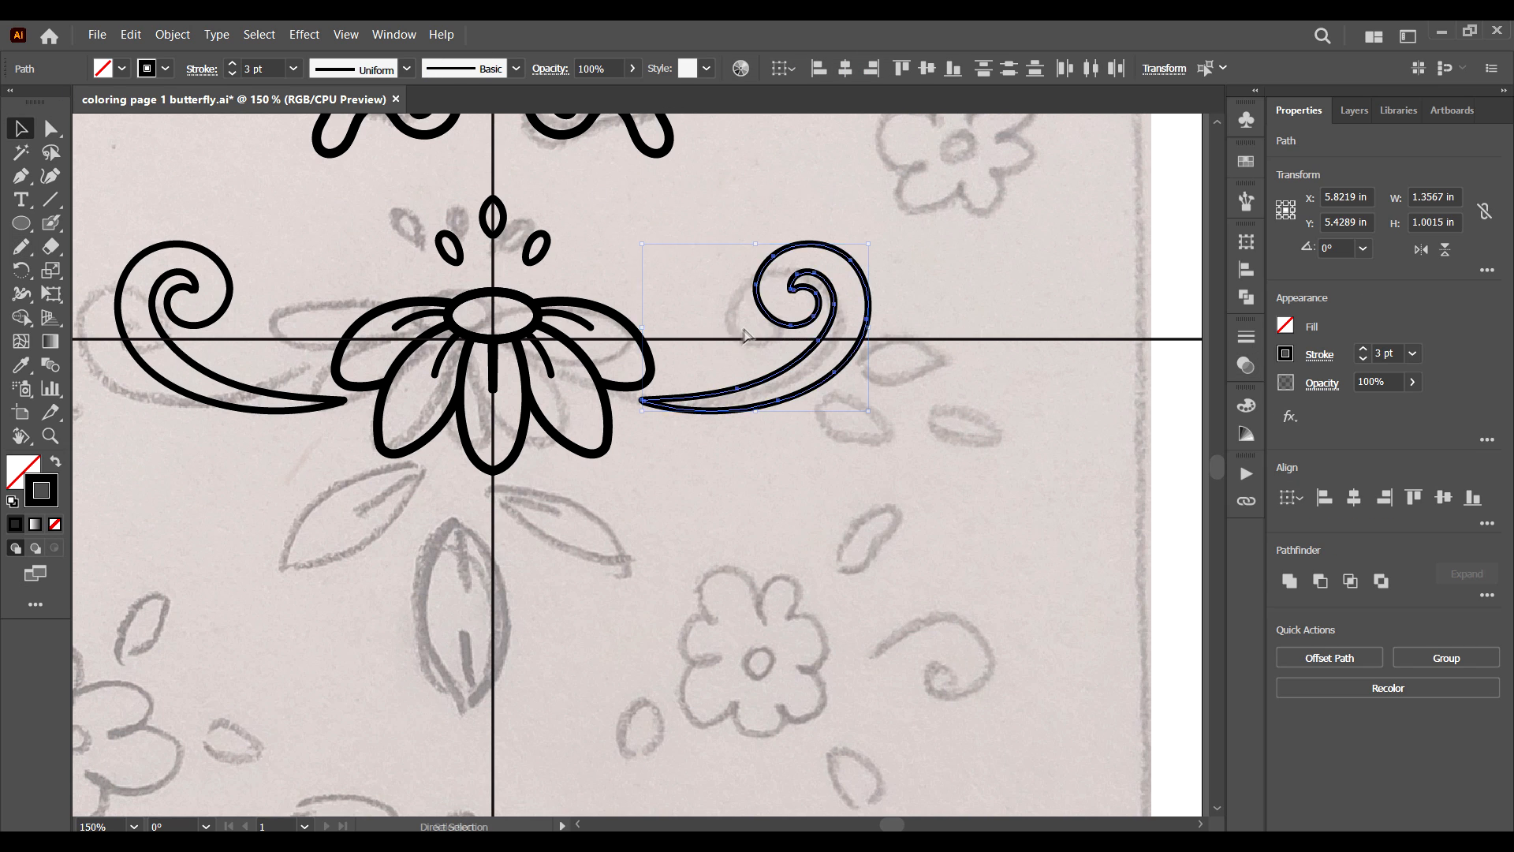
{"action": "key", "text": "ctrl+plus"}
{"action": "key", "text": "ctrl+plus"}
{"action": "key", "text": "ctrl+plus"}
{"action": "key", "text": "ctrl+plus"}
{"action": "left_click", "coordinate": [50, 129]}
{"action": "left_click", "coordinate": [729, 331]}
{"action": "left_click_drag", "start_coordinate": [794, 318], "coordinate": [824, 283]}
{"action": "left_click", "coordinate": [830, 363]}
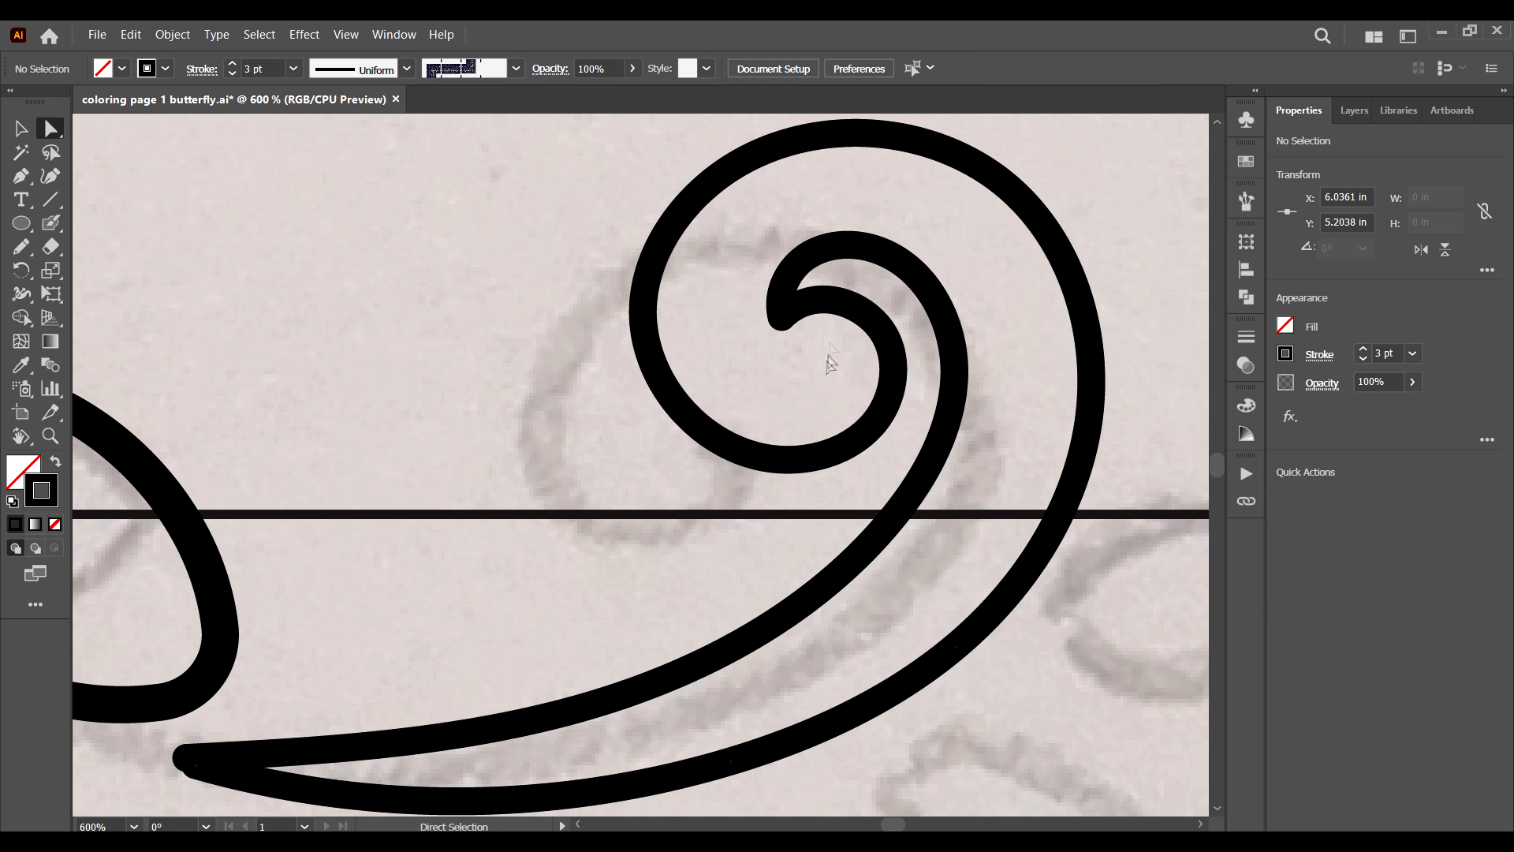
Move the end anchor at the scroll's pointed tail so that its two strokes meet.
{"action": "left_click_drag", "start_coordinate": [302, 728], "coordinate": [481, 370]}
{"action": "left_click_drag", "start_coordinate": [374, 412], "coordinate": [365, 400]}
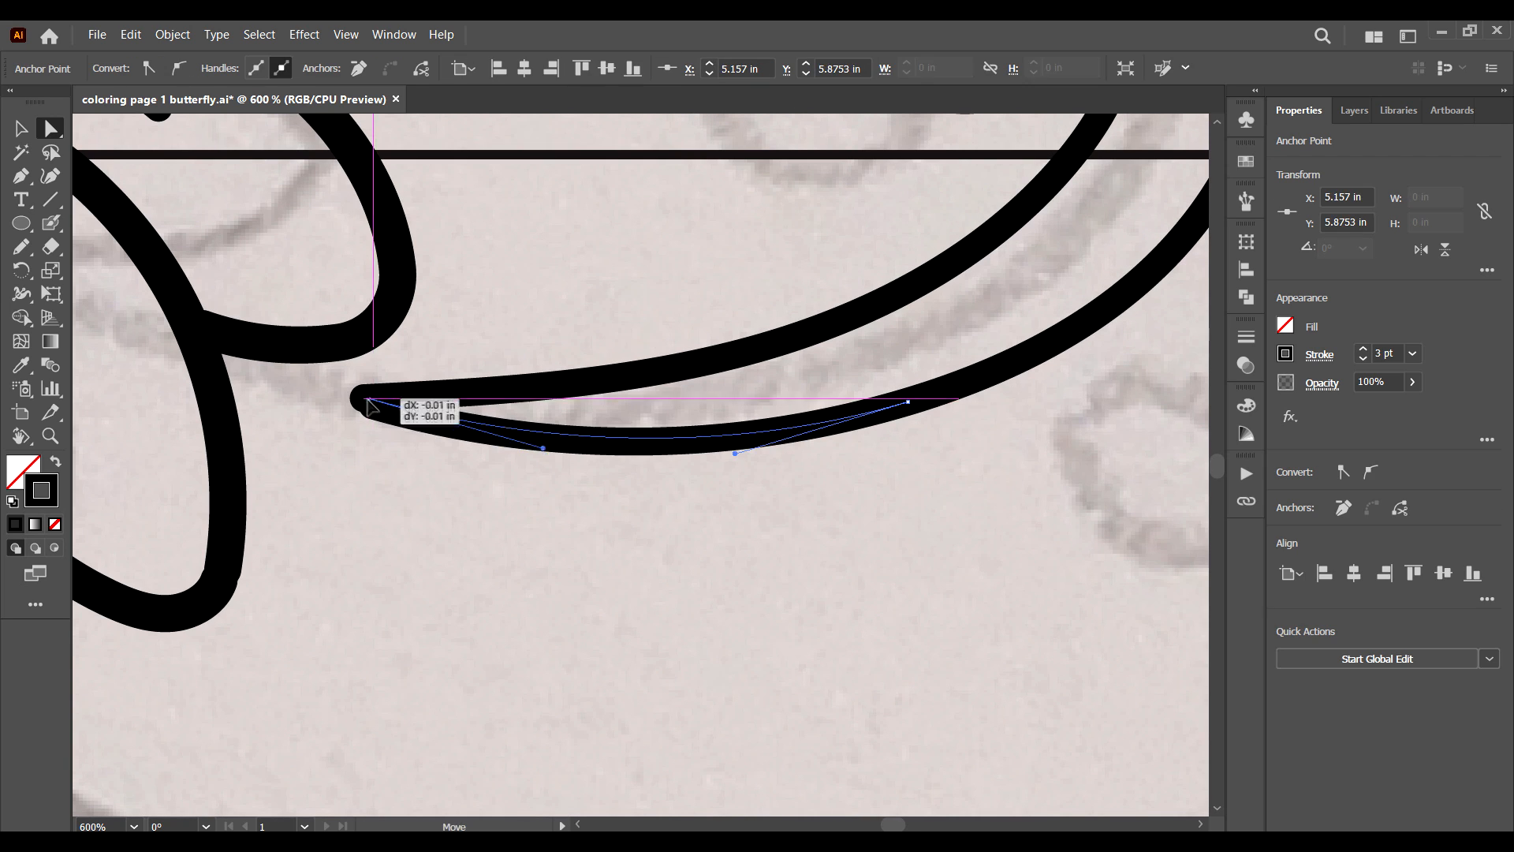
{"action": "left_click", "coordinate": [505, 516]}
Draw three pointed leaves beside the scroll's outer curve with the Pencil tool.
{"action": "key", "text": "ctrl+minus"}
{"action": "key", "text": "ctrl+minus"}
{"action": "key", "text": "ctrl+minus"}
{"action": "key", "text": "ctrl+minus"}
{"action": "key", "text": "ctrl+minus"}
{"action": "left_click_drag", "start_coordinate": [504, 523], "coordinate": [462, 526]}
{"action": "left_click", "coordinate": [21, 247]}
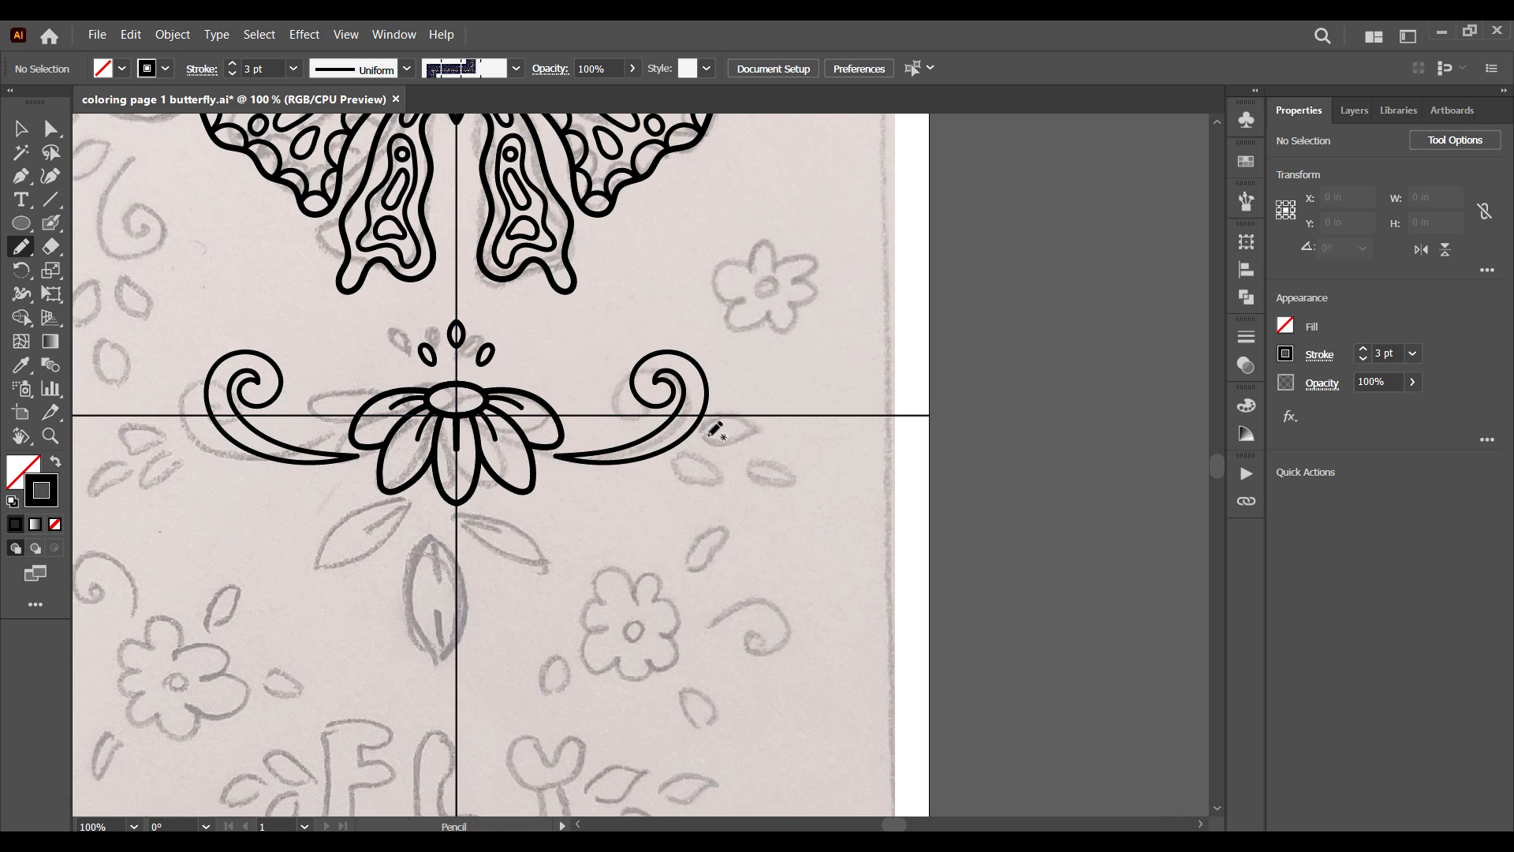
{"action": "key", "text": "ctrl+plus"}
{"action": "left_click_drag", "start_coordinate": [741, 341], "coordinate": [573, 295]}
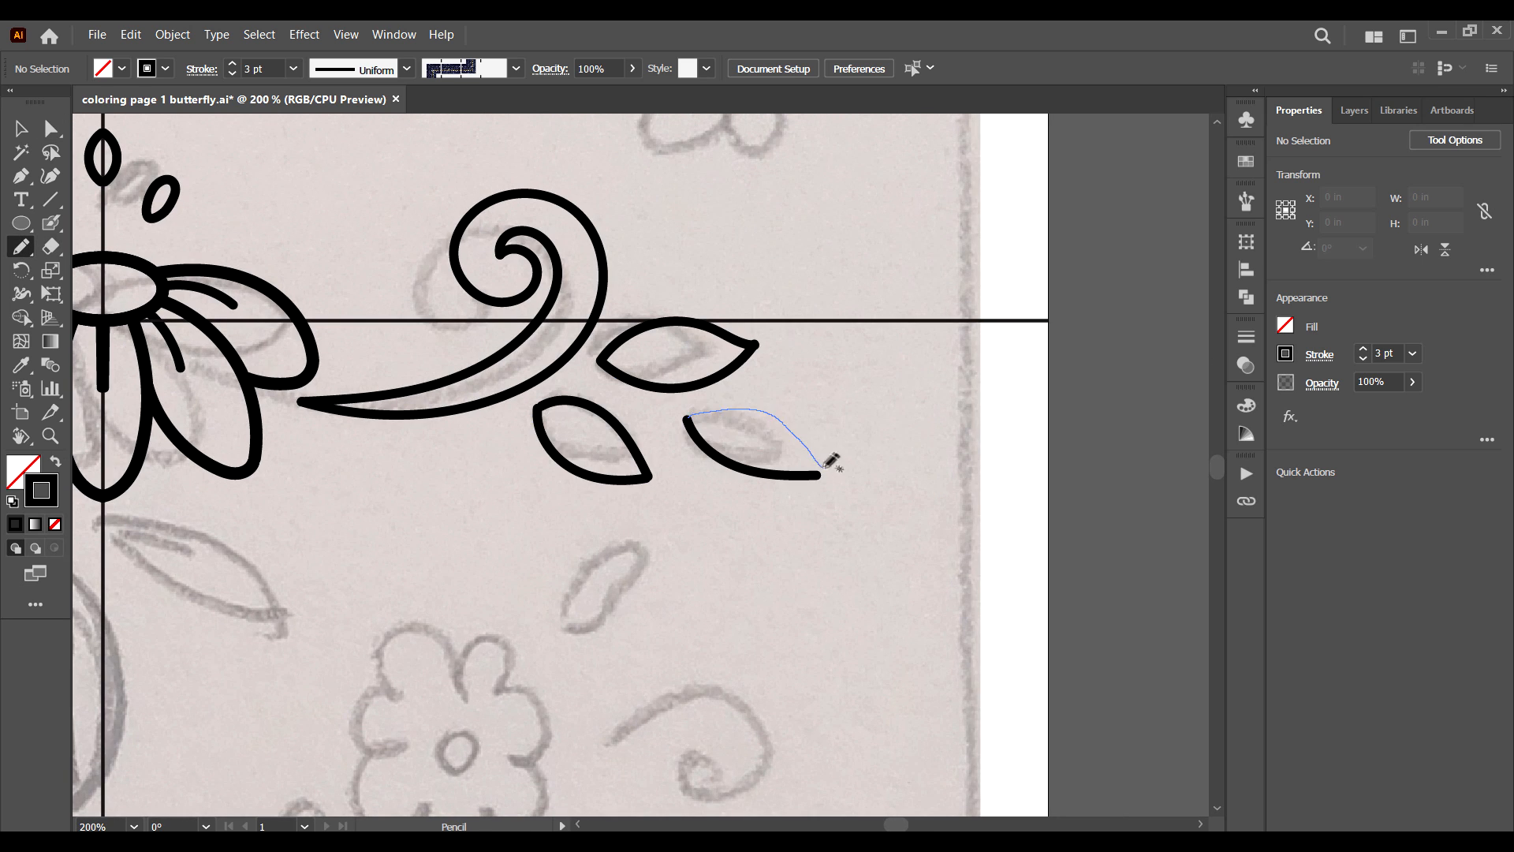
{"action": "left_click_drag", "start_coordinate": [823, 467], "coordinate": [817, 475]}
{"action": "key", "text": "ctrl+z"}
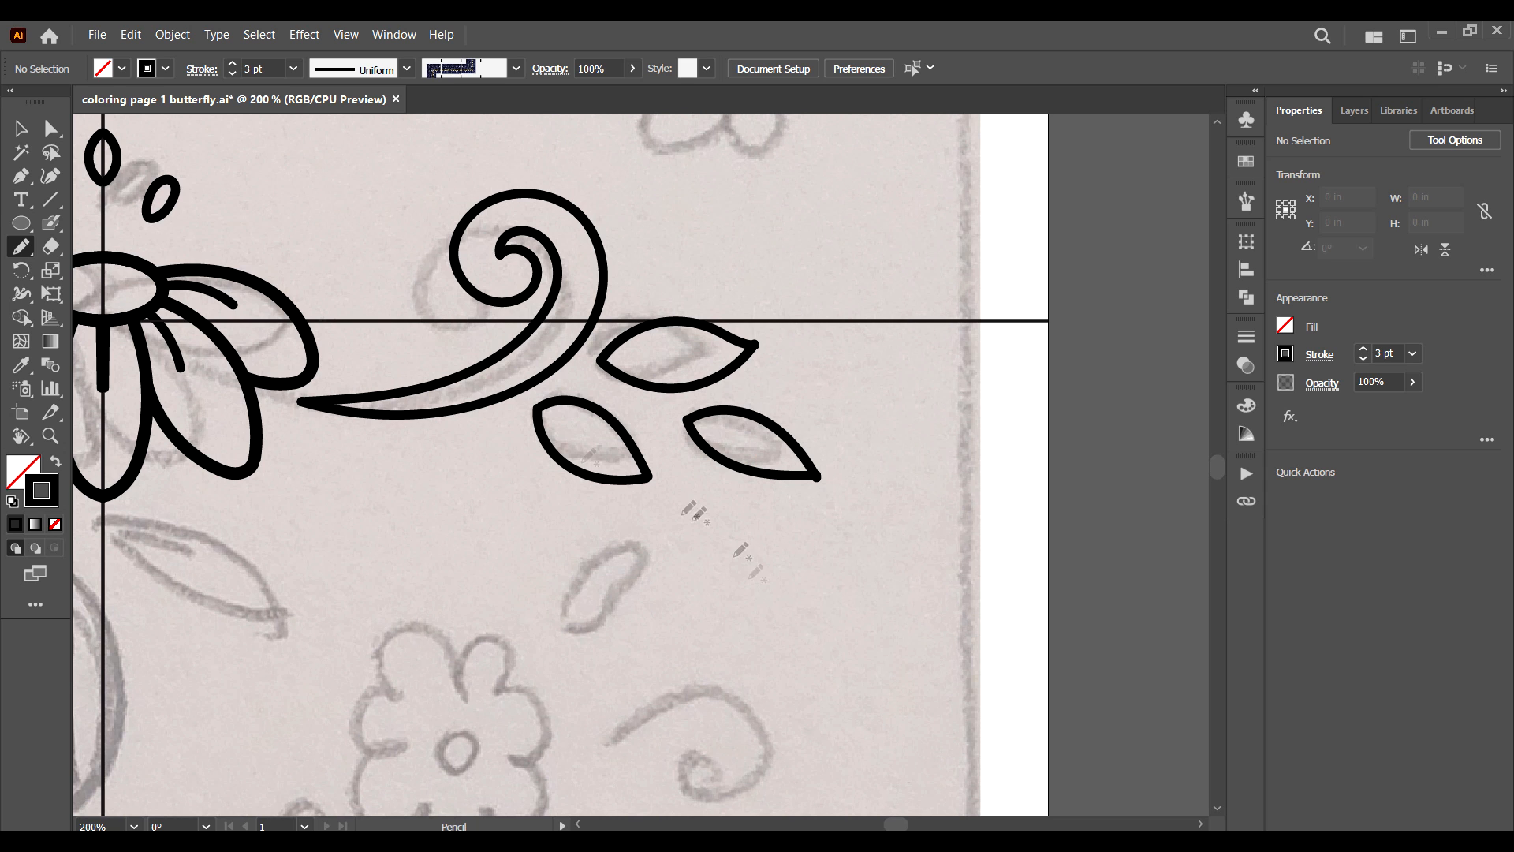
Adjust the end anchor points of the outer lower leaf so that its two strokes meet at both tips.
{"action": "key", "text": "a"}
{"action": "scroll", "coordinate": [759, 504], "scroll_direction": "up", "scroll_amount": 3}
{"action": "left_click", "coordinate": [905, 382]}
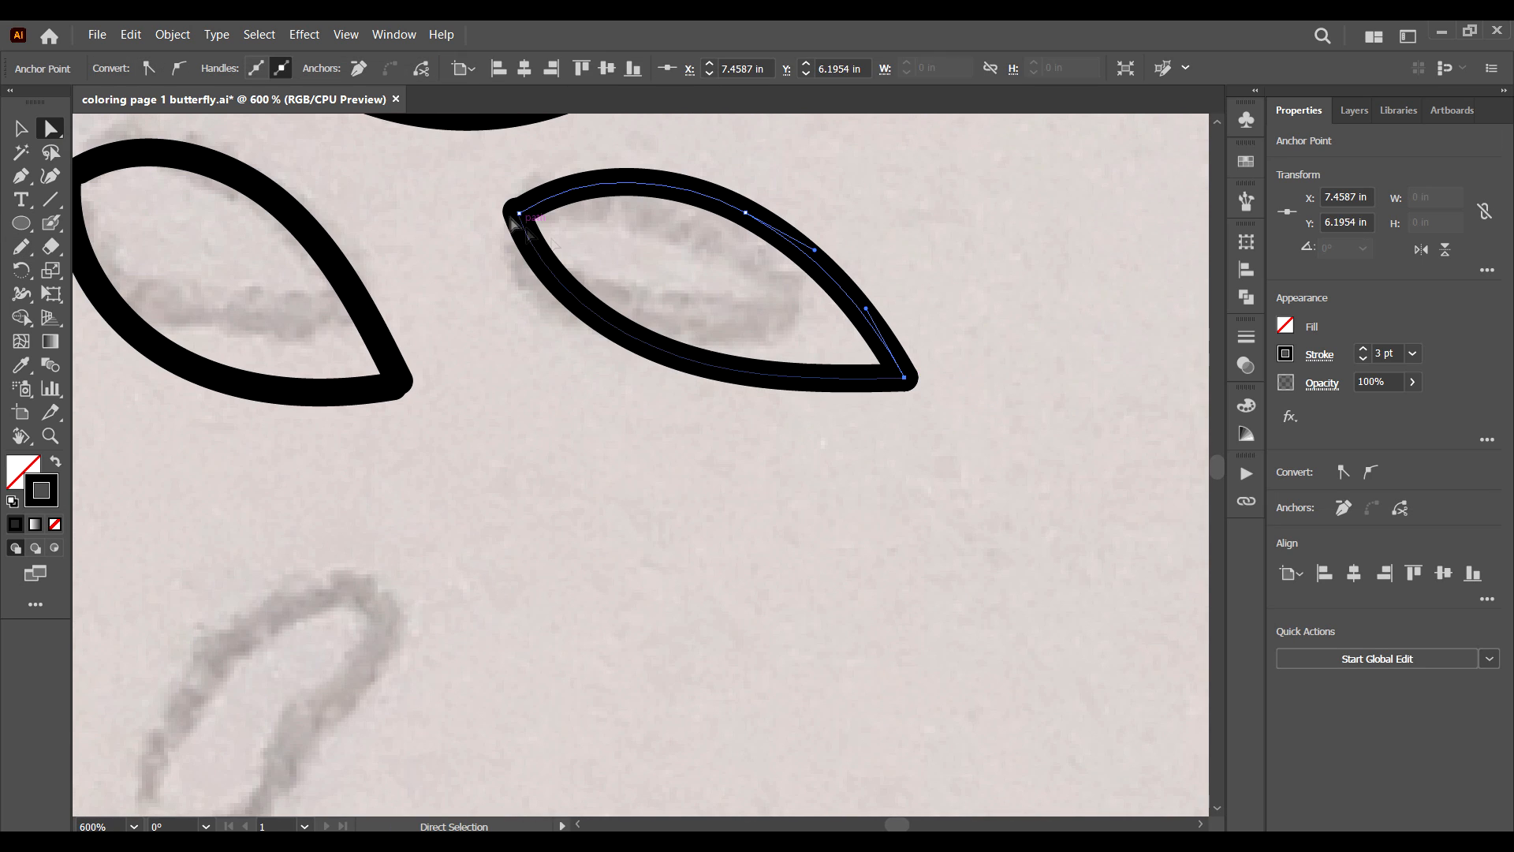
{"action": "left_click", "coordinate": [550, 218]}
{"action": "left_click_drag", "start_coordinate": [518, 214], "coordinate": [515, 209]}
{"action": "left_click", "coordinate": [538, 220]}
{"action": "left_click", "coordinate": [538, 221]}
{"action": "left_click", "coordinate": [539, 221]}
Move the end anchors of the inner lower leaf and the upper leaf so that their strokes meet at the tips.
{"action": "left_click_drag", "start_coordinate": [94, 188], "coordinate": [392, 313]}
{"action": "left_click_drag", "start_coordinate": [724, 514], "coordinate": [718, 520]}
{"action": "left_click_drag", "start_coordinate": [717, 572], "coordinate": [605, 776]}
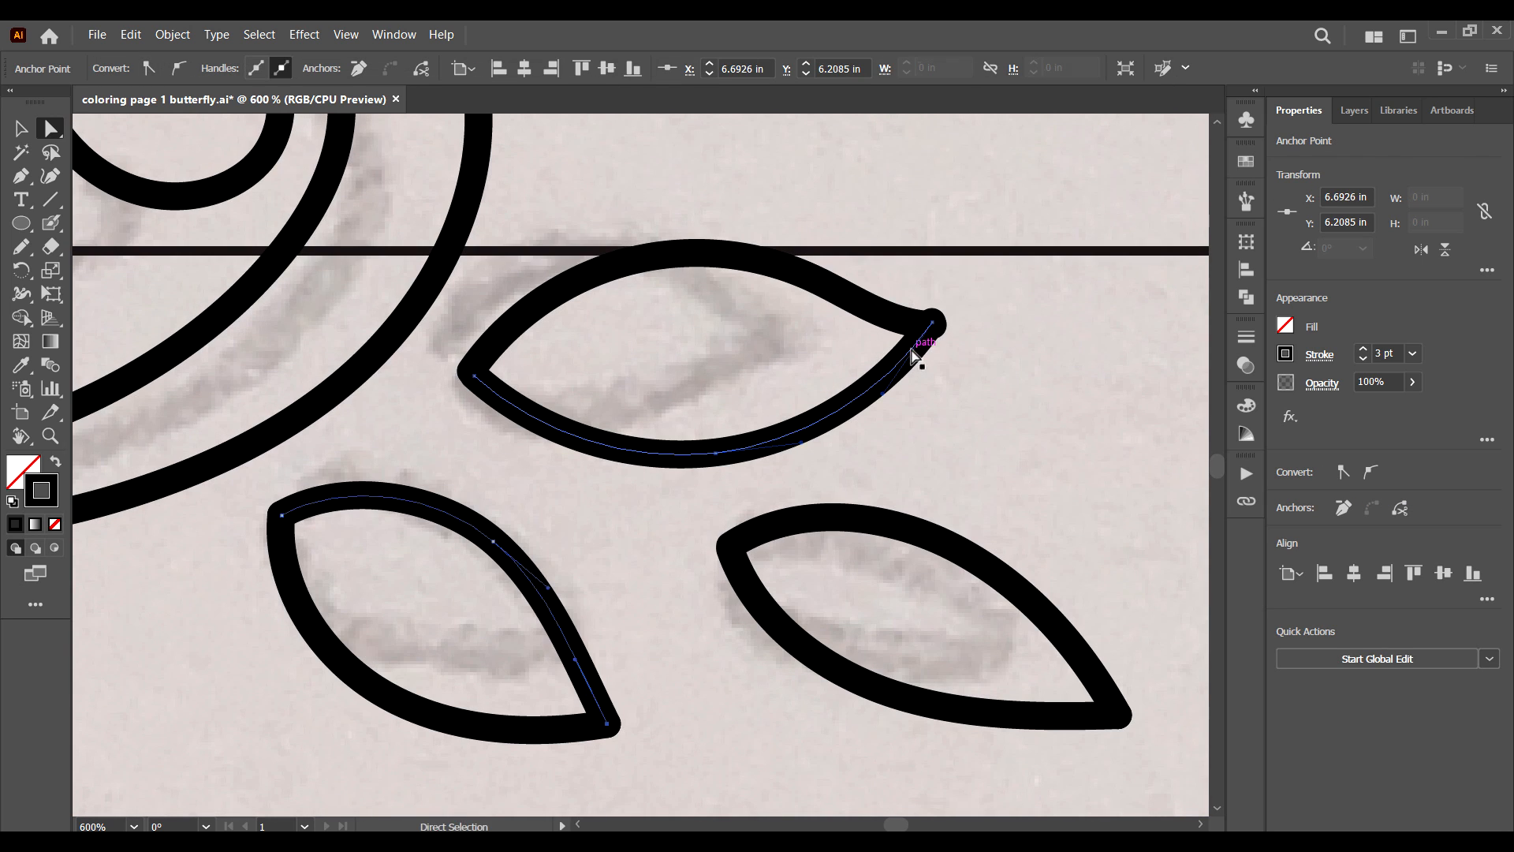
{"action": "left_click_drag", "start_coordinate": [932, 322], "coordinate": [936, 320]}
{"action": "left_click", "coordinate": [922, 395]}
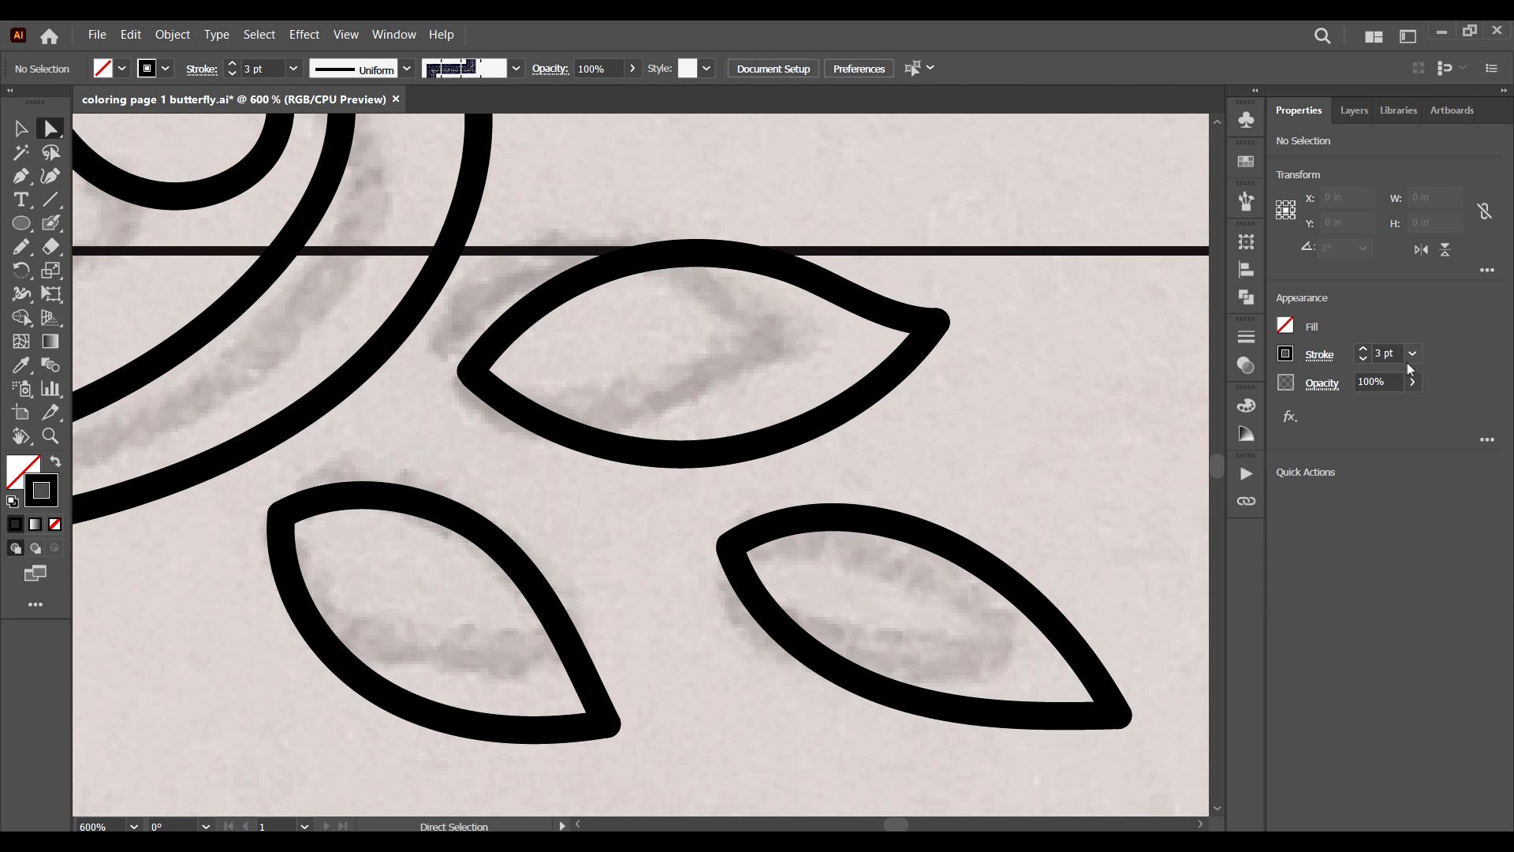
Set the scroll's and three leaves' strokes to 4 pt and draw 3 pt vein lines with dots inside the leaves.
{"action": "key", "text": "ctrl+minus"}
{"action": "key", "text": "ctrl+minus"}
{"action": "key", "text": "ctrl+minus"}
{"action": "key", "text": "ctrl+minus"}
{"action": "left_click", "coordinate": [542, 408]}
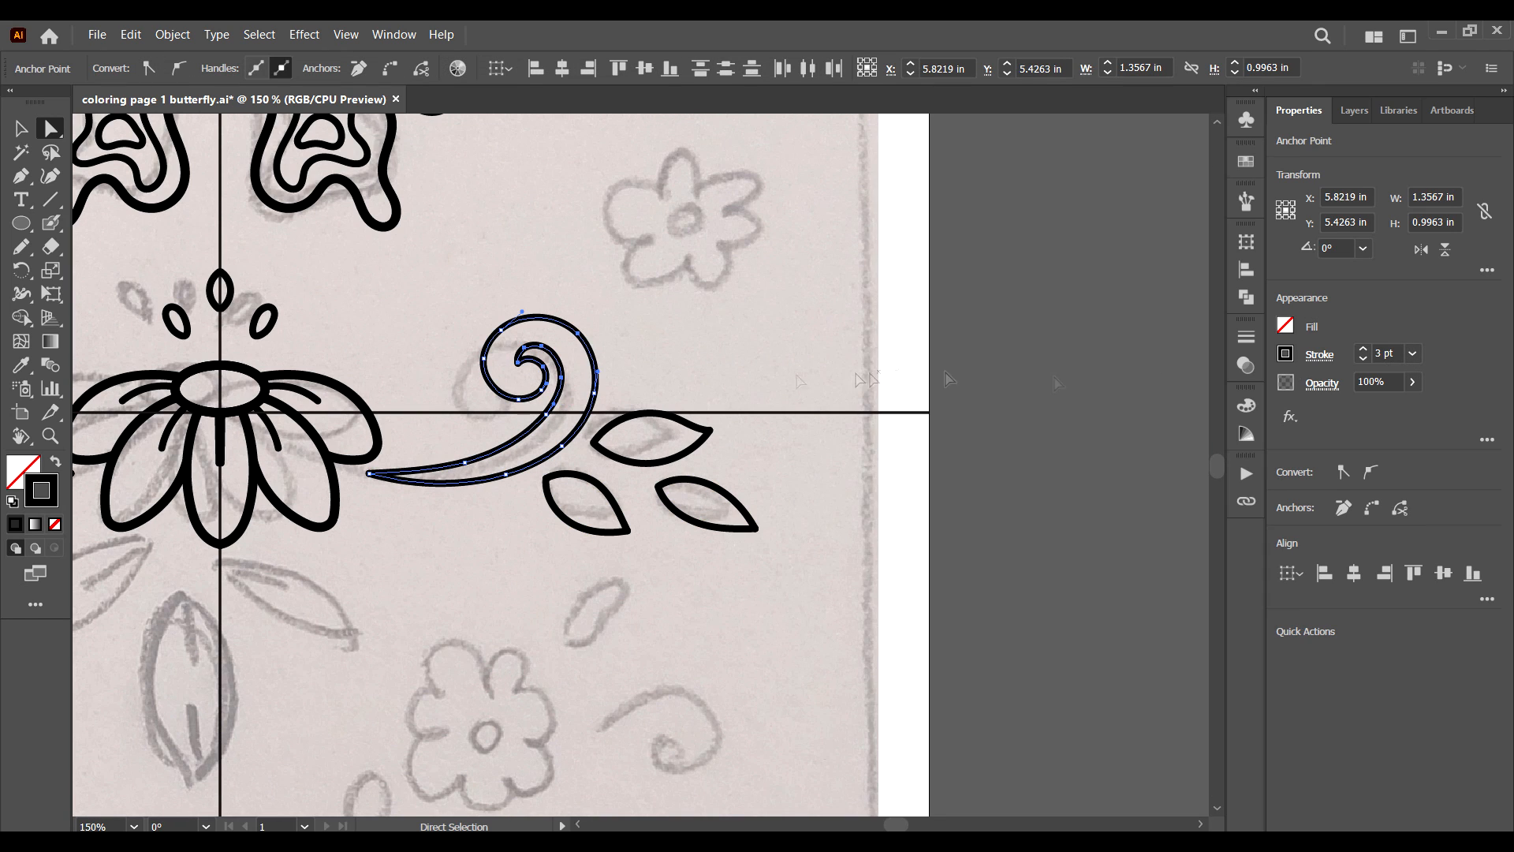
{"action": "left_click", "coordinate": [522, 543]}
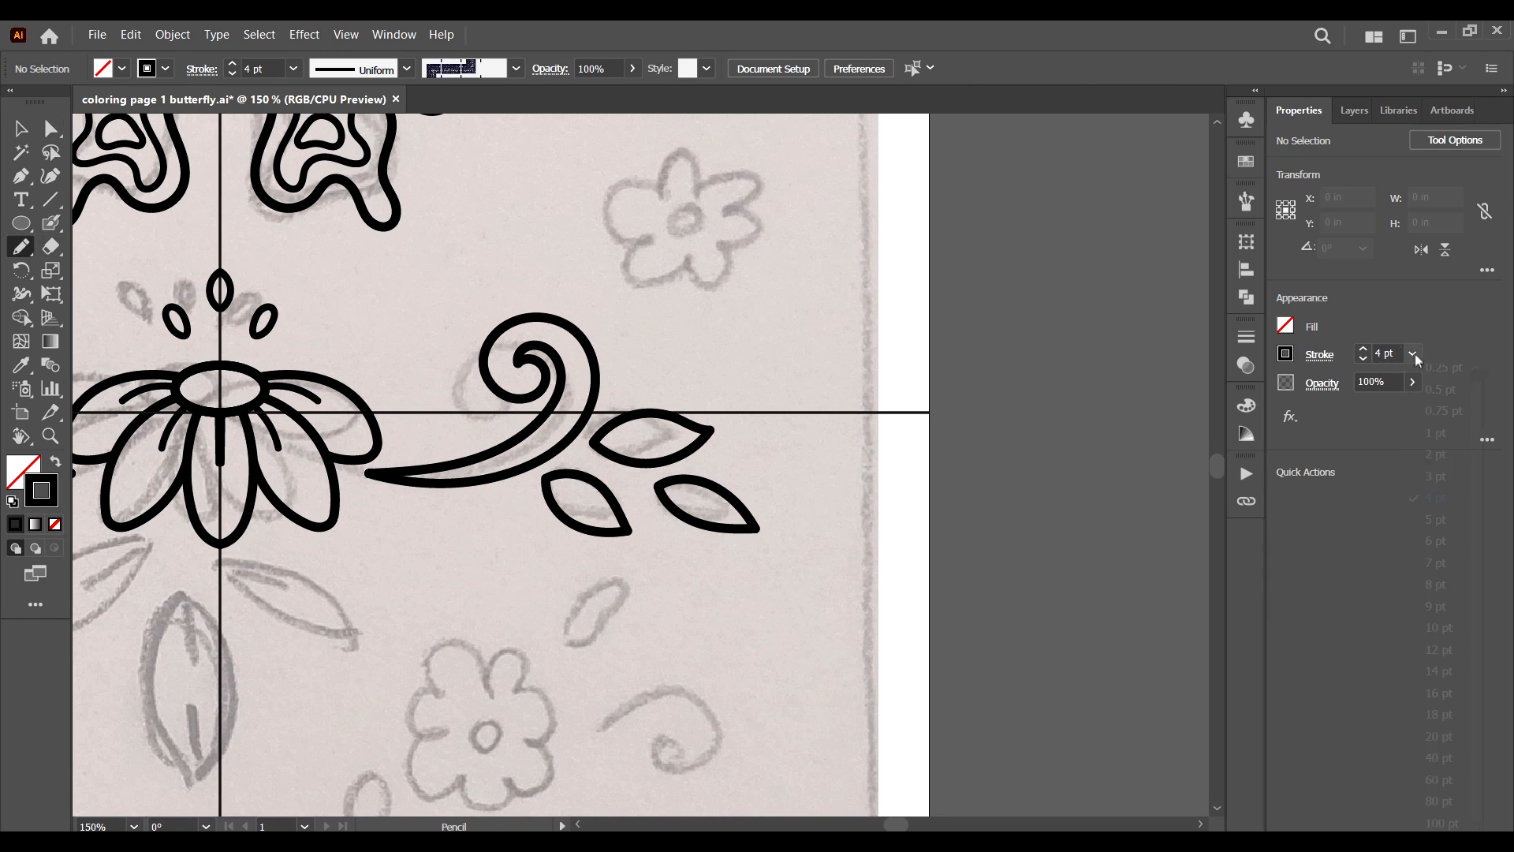
{"action": "left_click", "coordinate": [1435, 476]}
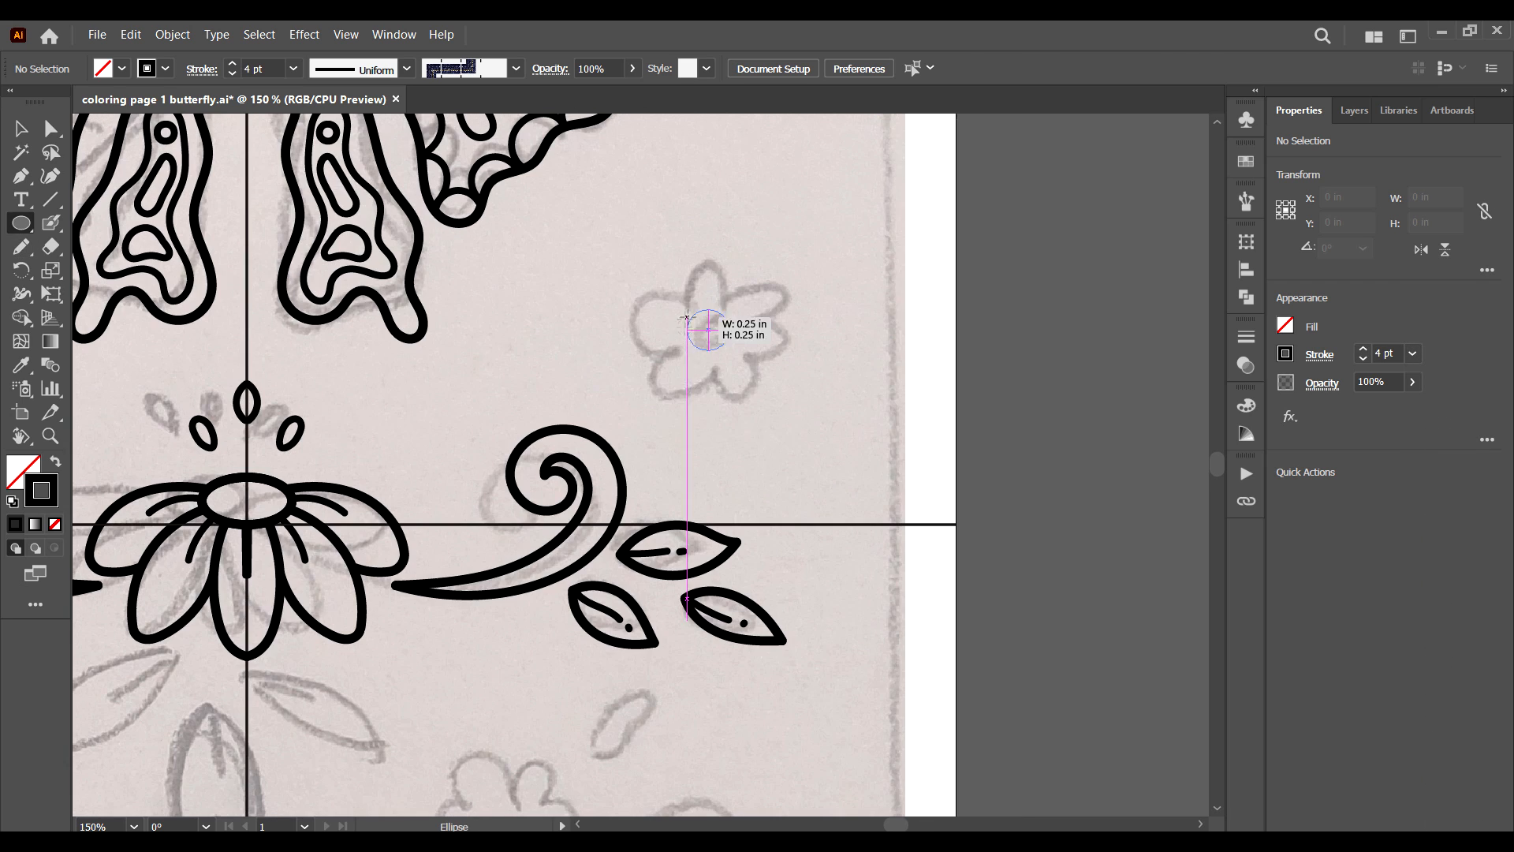
Draw a circle about 0.25 in wide over the sketched flower above the leaves and surround it with six Pencil-drawn petals.
{"action": "left_click_drag", "start_coordinate": [697, 322], "coordinate": [733, 355]}
{"action": "key", "text": "v"}
{"action": "left_click", "coordinate": [807, 303]}
{"action": "key", "text": "n"}
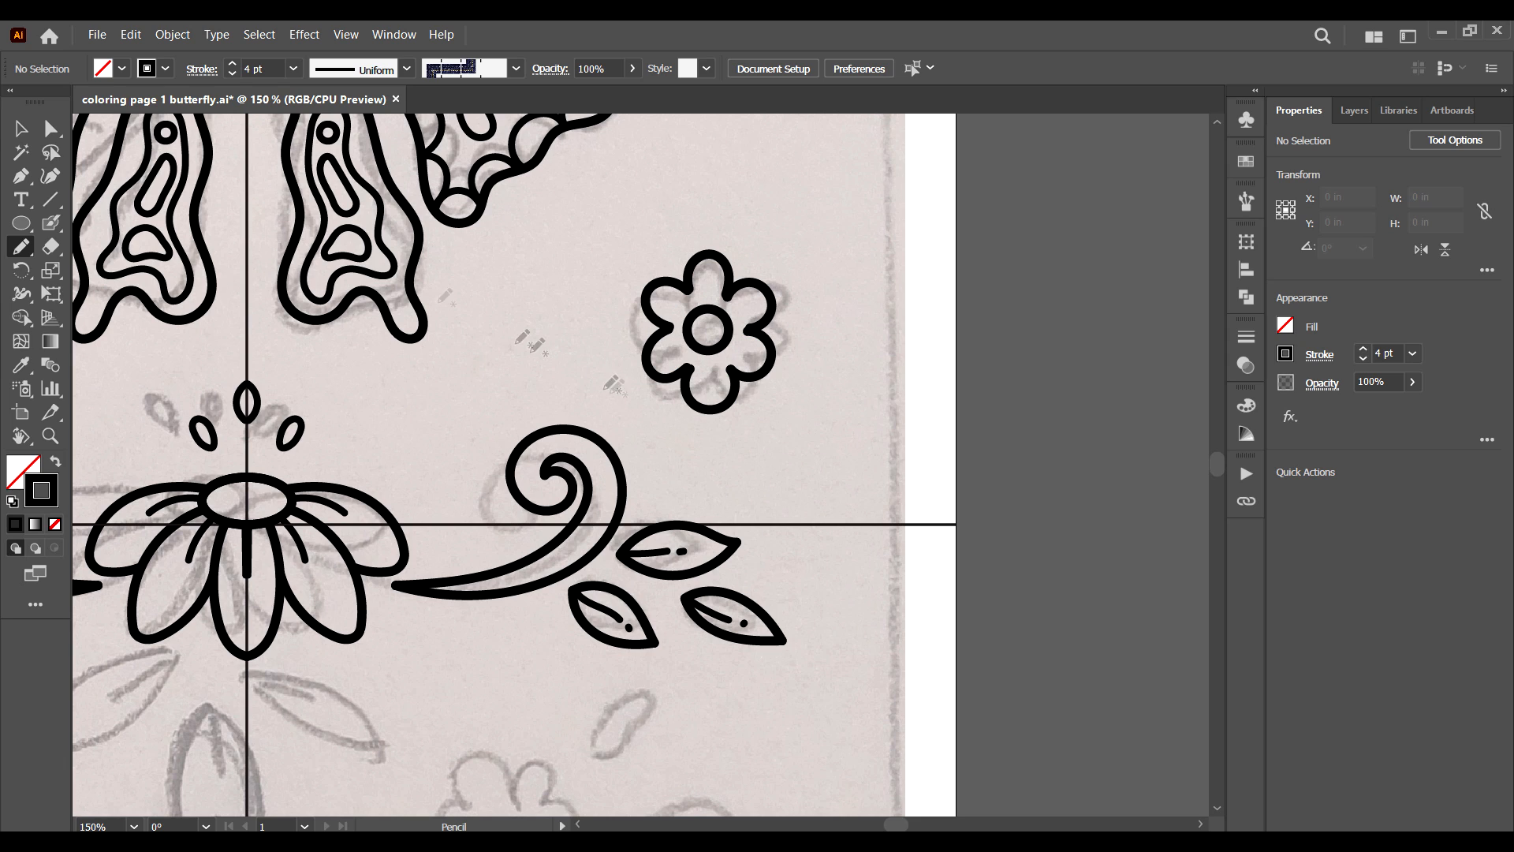
Adjust the small flower's lowest petal and shift it up to fit between its neighbouring petals.
{"action": "key", "text": "v"}
{"action": "left_click", "coordinate": [735, 406]}
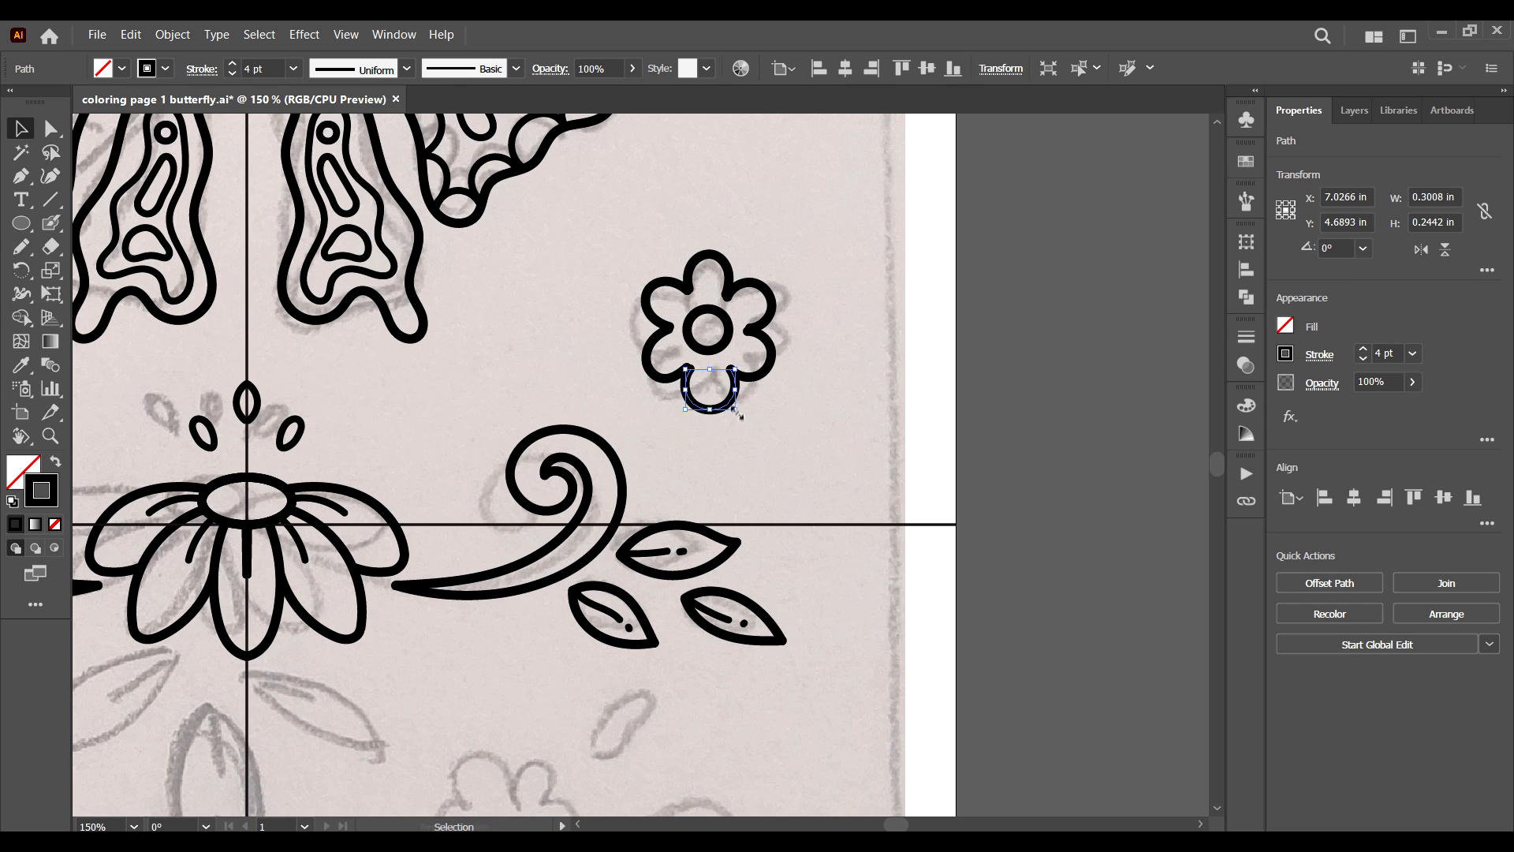
{"action": "left_click", "coordinate": [654, 344]}
{"action": "left_click_drag", "start_coordinate": [682, 395], "coordinate": [673, 398]}
{"action": "left_click", "coordinate": [776, 368]}
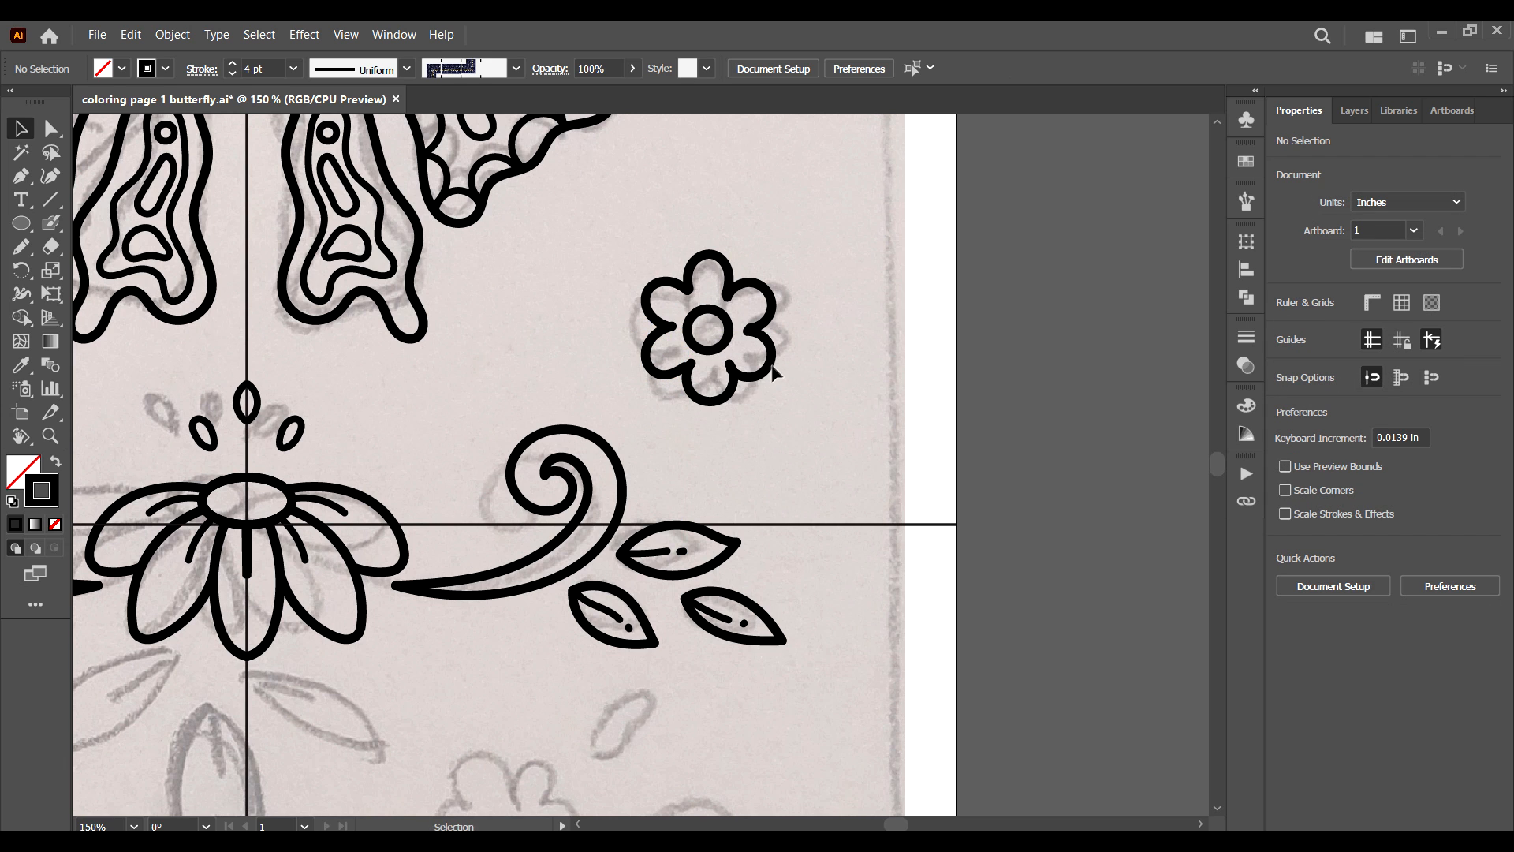
Adjust the small flower's petal end anchors so that neighbouring petals meet in clean inner corners.
{"action": "scroll", "coordinate": [774, 371], "scroll_direction": "up", "scroll_amount": 3}
{"action": "left_click", "coordinate": [514, 481]}
{"action": "left_click", "coordinate": [51, 128]}
{"action": "left_click", "coordinate": [597, 489]}
{"action": "left_click_drag", "start_coordinate": [597, 489], "coordinate": [686, 484]}
{"action": "left_click_drag", "start_coordinate": [727, 412], "coordinate": [722, 417]}
{"action": "key", "text": "ctrl+z"}
{"action": "left_click", "coordinate": [708, 381]}
{"action": "left_click", "coordinate": [683, 349]}
{"action": "left_click_drag", "start_coordinate": [683, 349], "coordinate": [602, 338]}
{"action": "left_click", "coordinate": [573, 408]}
{"action": "left_click", "coordinate": [554, 413]}
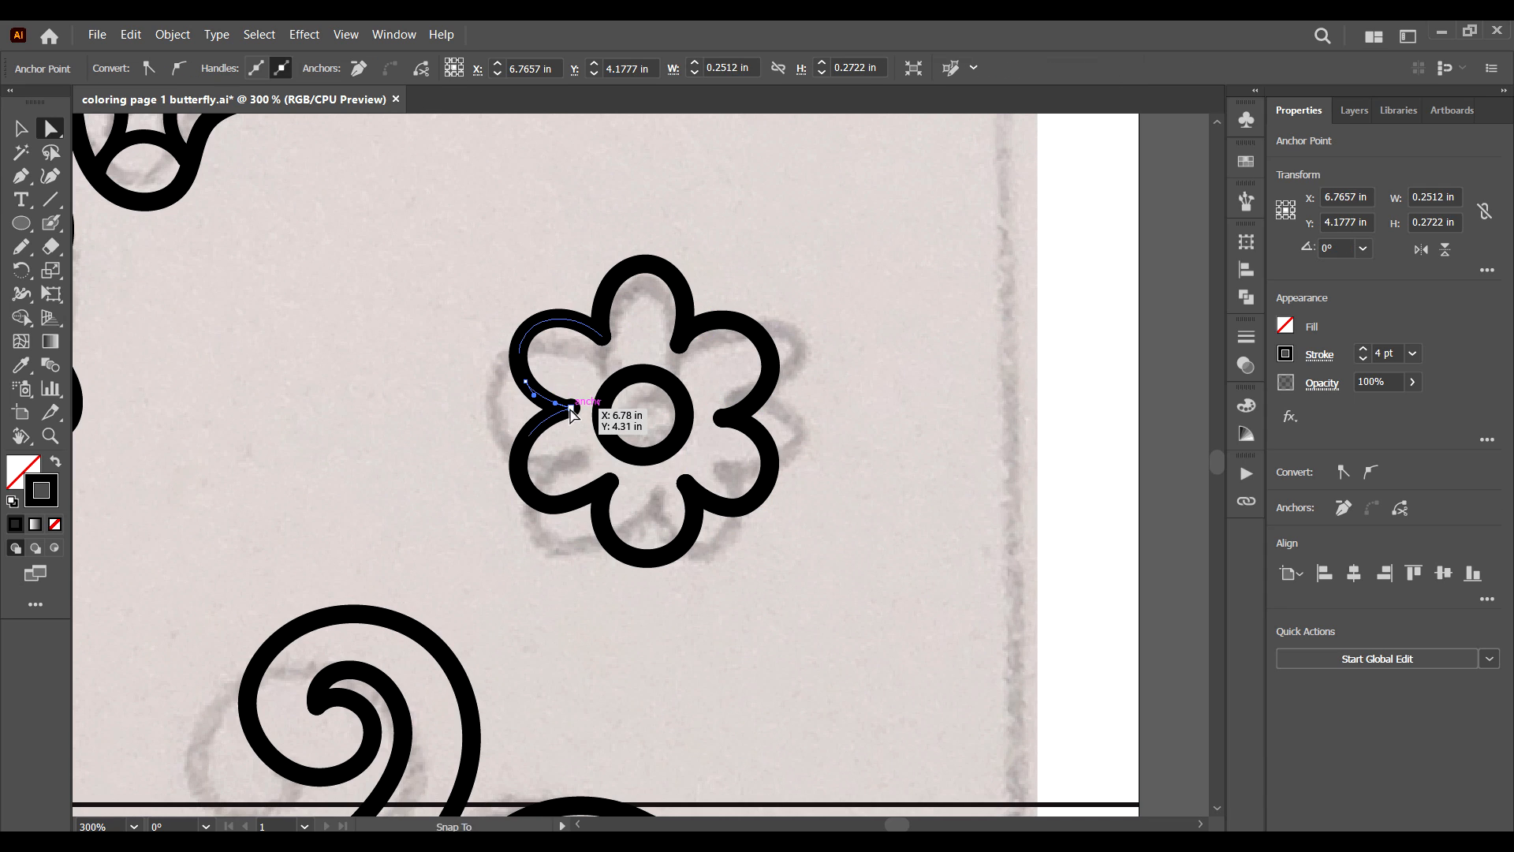
{"action": "left_click", "coordinate": [567, 408]}
Select the six petals without the centre circle and resize them to about 0.88 in wide and 0.93 in high.
{"action": "key", "text": "v"}
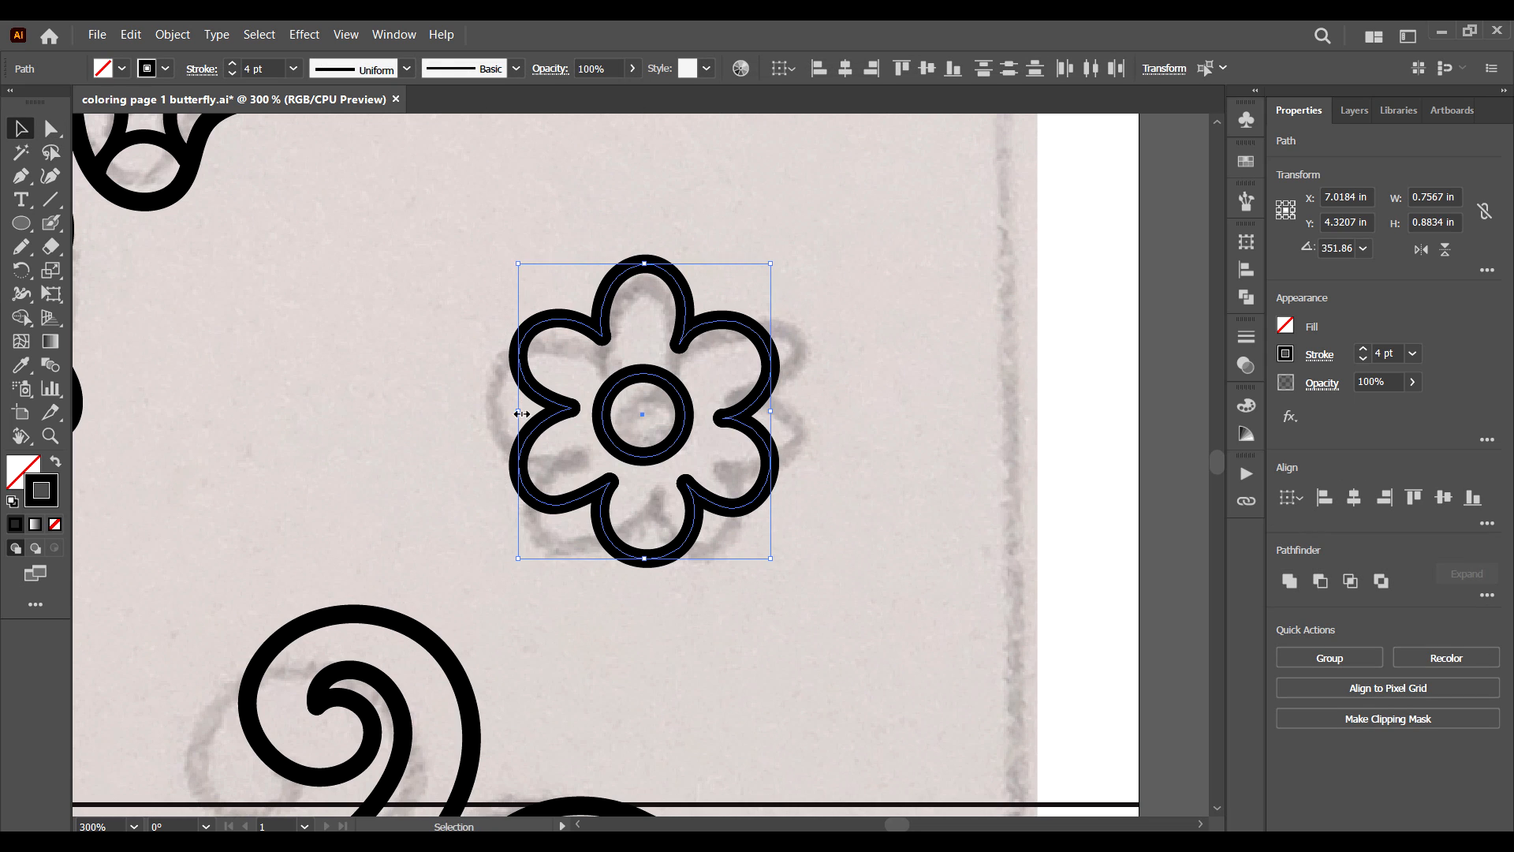
{"action": "left_click_drag", "start_coordinate": [804, 208], "coordinate": [541, 326]}
{"action": "left_click_drag", "start_coordinate": [821, 443], "coordinate": [683, 473]}
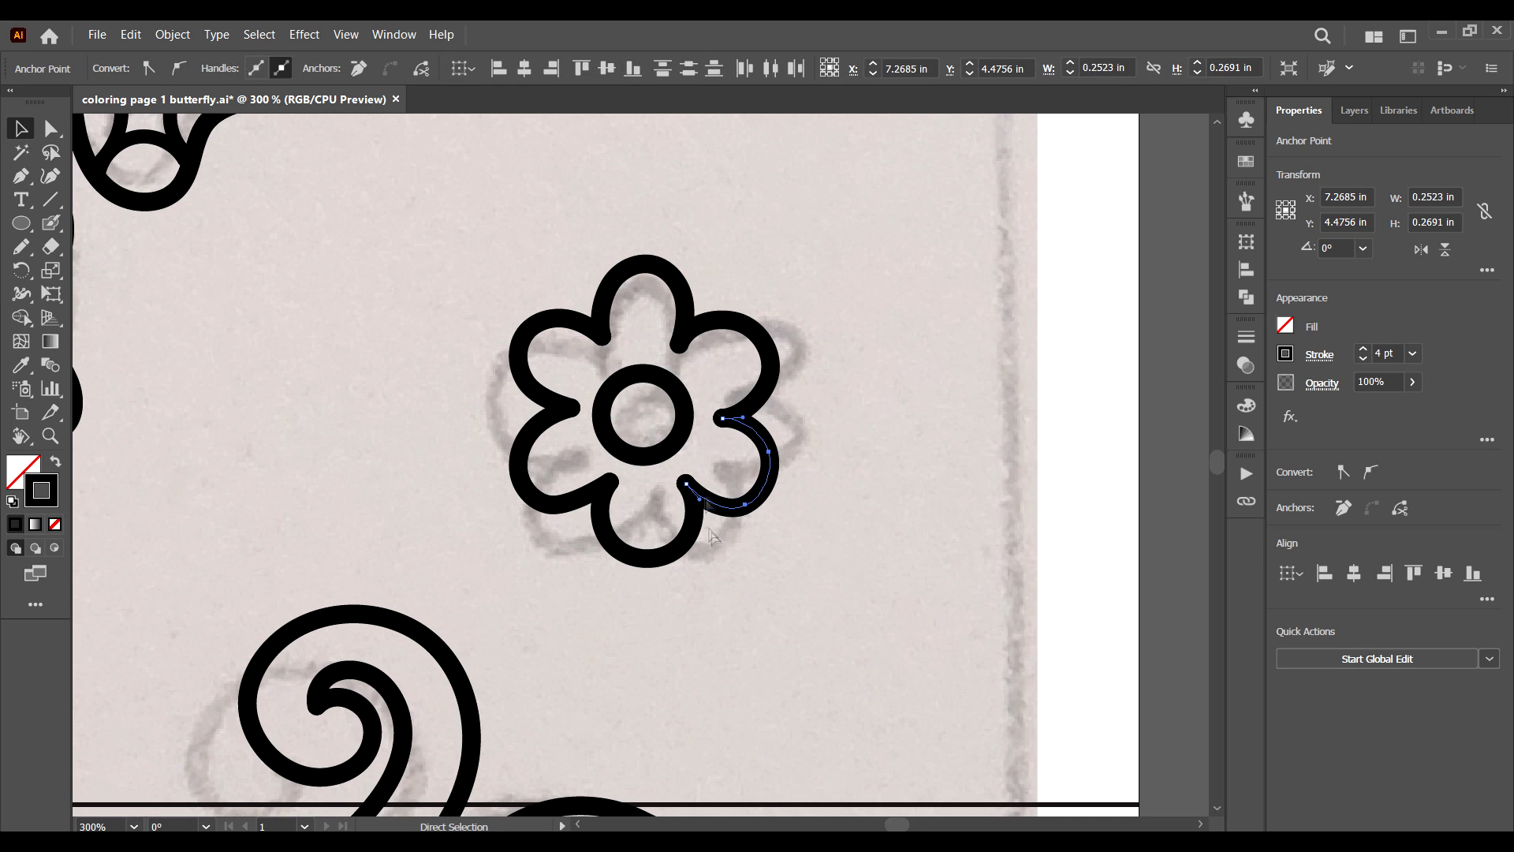
{"action": "left_click", "coordinate": [741, 514], "text": "shift"}
{"action": "left_click", "coordinate": [608, 294], "text": "shift"}
{"action": "left_click", "coordinate": [666, 457]}
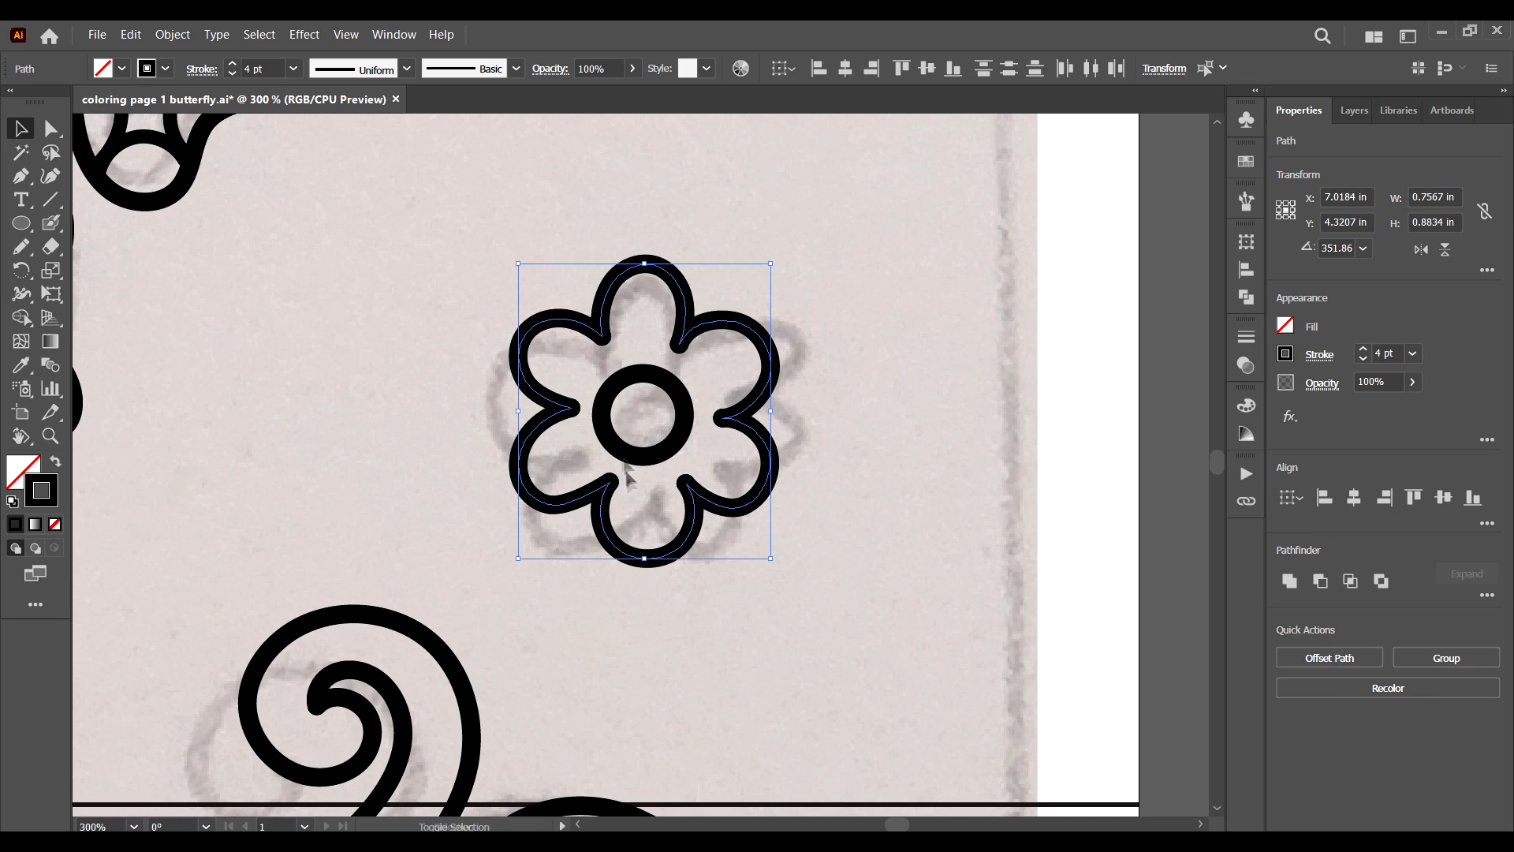
{"action": "left_click_drag", "start_coordinate": [510, 411], "coordinate": [499, 410]}
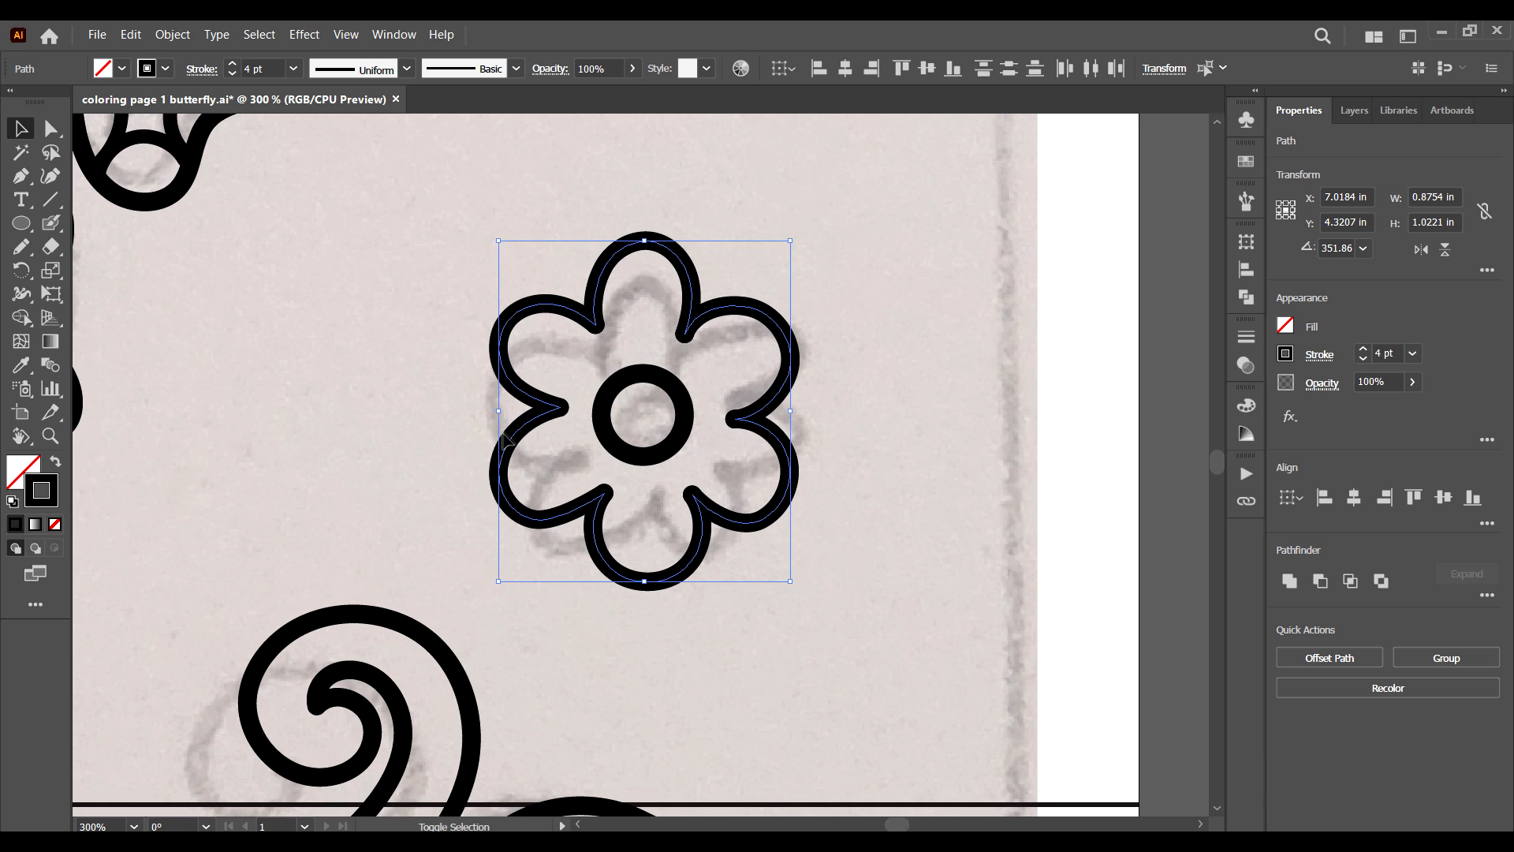
{"action": "left_click_drag", "start_coordinate": [645, 241], "coordinate": [645, 248]}
{"action": "key", "text": "ctrl+z"}
{"action": "left_click_drag", "start_coordinate": [645, 581], "coordinate": [643, 563]}
{"action": "left_click_drag", "start_coordinate": [645, 241], "coordinate": [645, 254]}
Move the centre circle up to the petals' middle, and draw 2 pt dashes inside it and short rays around it.
{"action": "left_click", "coordinate": [826, 272]}
{"action": "left_click_drag", "start_coordinate": [677, 447], "coordinate": [679, 437]}
{"action": "left_click", "coordinate": [830, 281]}
{"action": "key", "text": "n"}
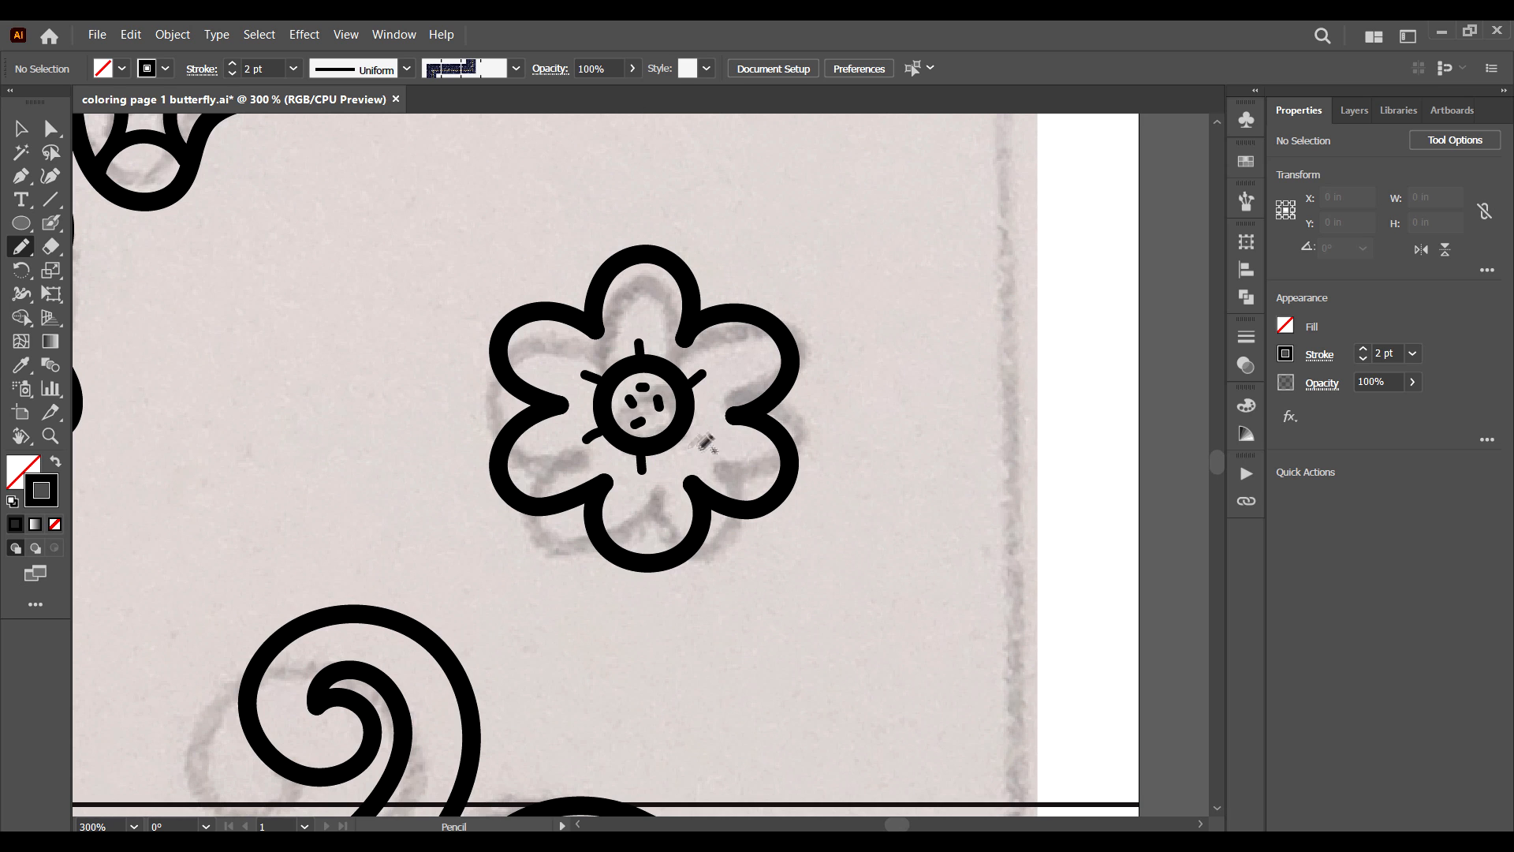
Group the six petals, duplicate them in place and enlarge the copy to about 1.17 by 1.24 in.
{"action": "left_click", "coordinate": [21, 128]}
{"action": "left_click", "coordinate": [522, 317]}
{"action": "left_click", "coordinate": [538, 507], "text": "shift"}
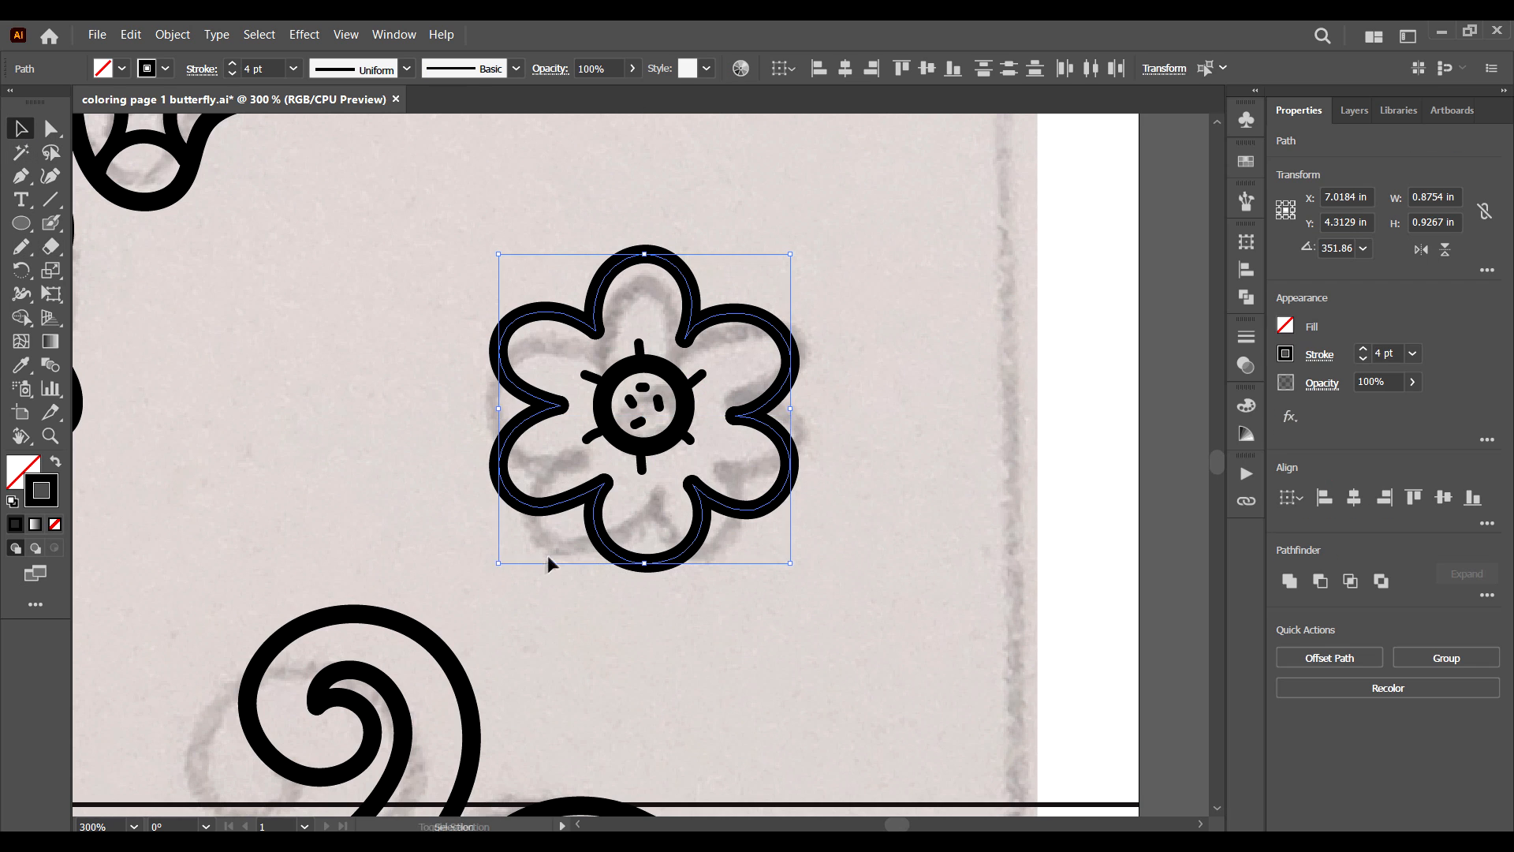
{"action": "key", "text": "ctrl+g"}
{"action": "left_click", "coordinate": [131, 34]}
{"action": "left_click", "coordinate": [237, 156]}
{"action": "left_click_drag", "start_coordinate": [790, 253], "coordinate": [840, 202]}
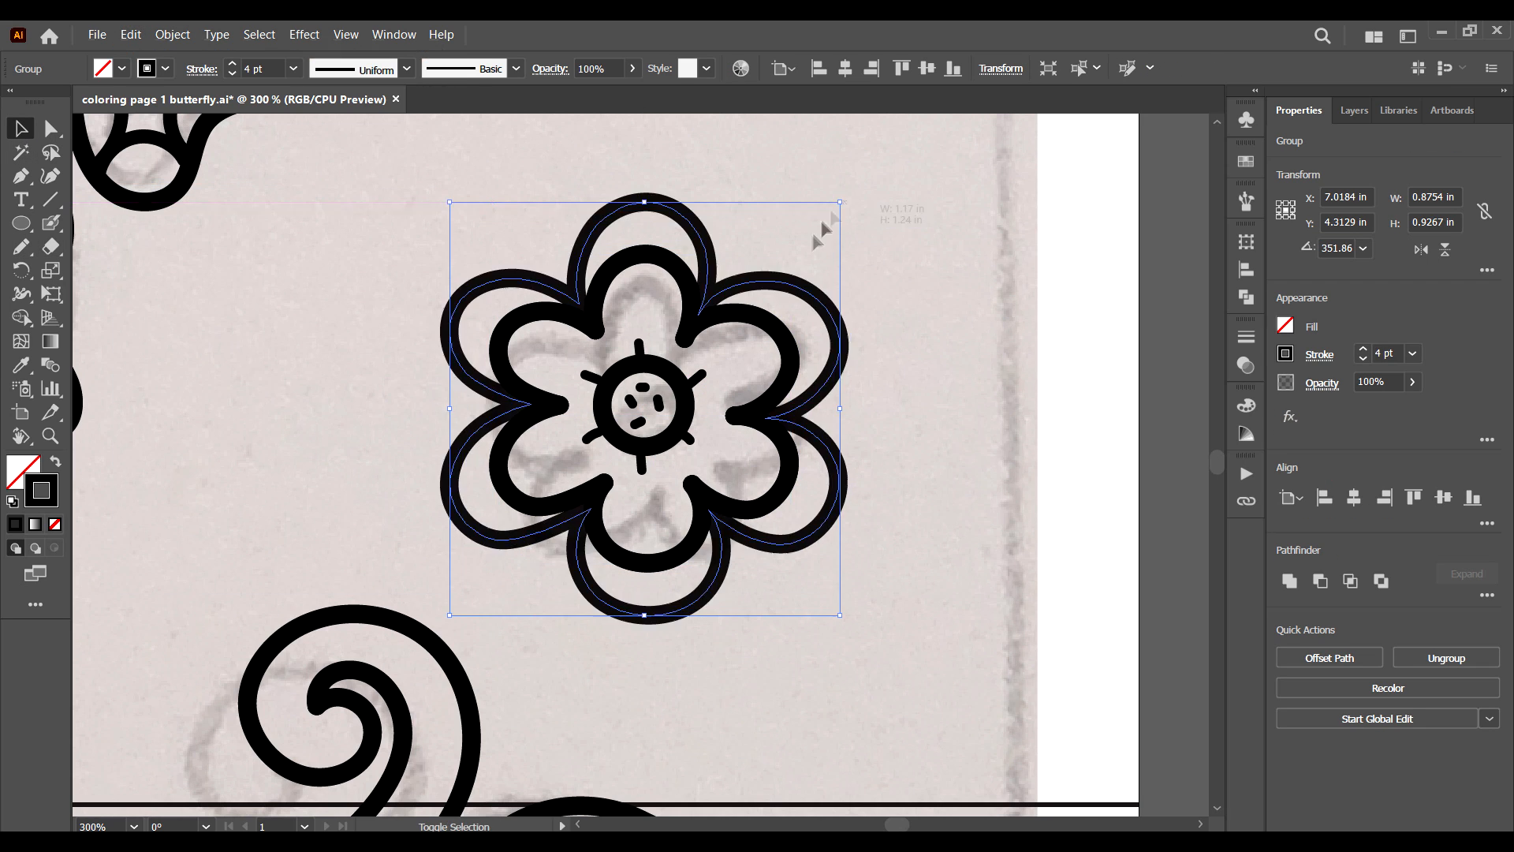
Set the outer petal outline's stroke to 4 pt and the inner petals' stroke to 3 pt.
{"action": "left_click", "coordinate": [1412, 354]}
{"action": "left_click", "coordinate": [1435, 476]}
{"action": "left_click", "coordinate": [1412, 353]}
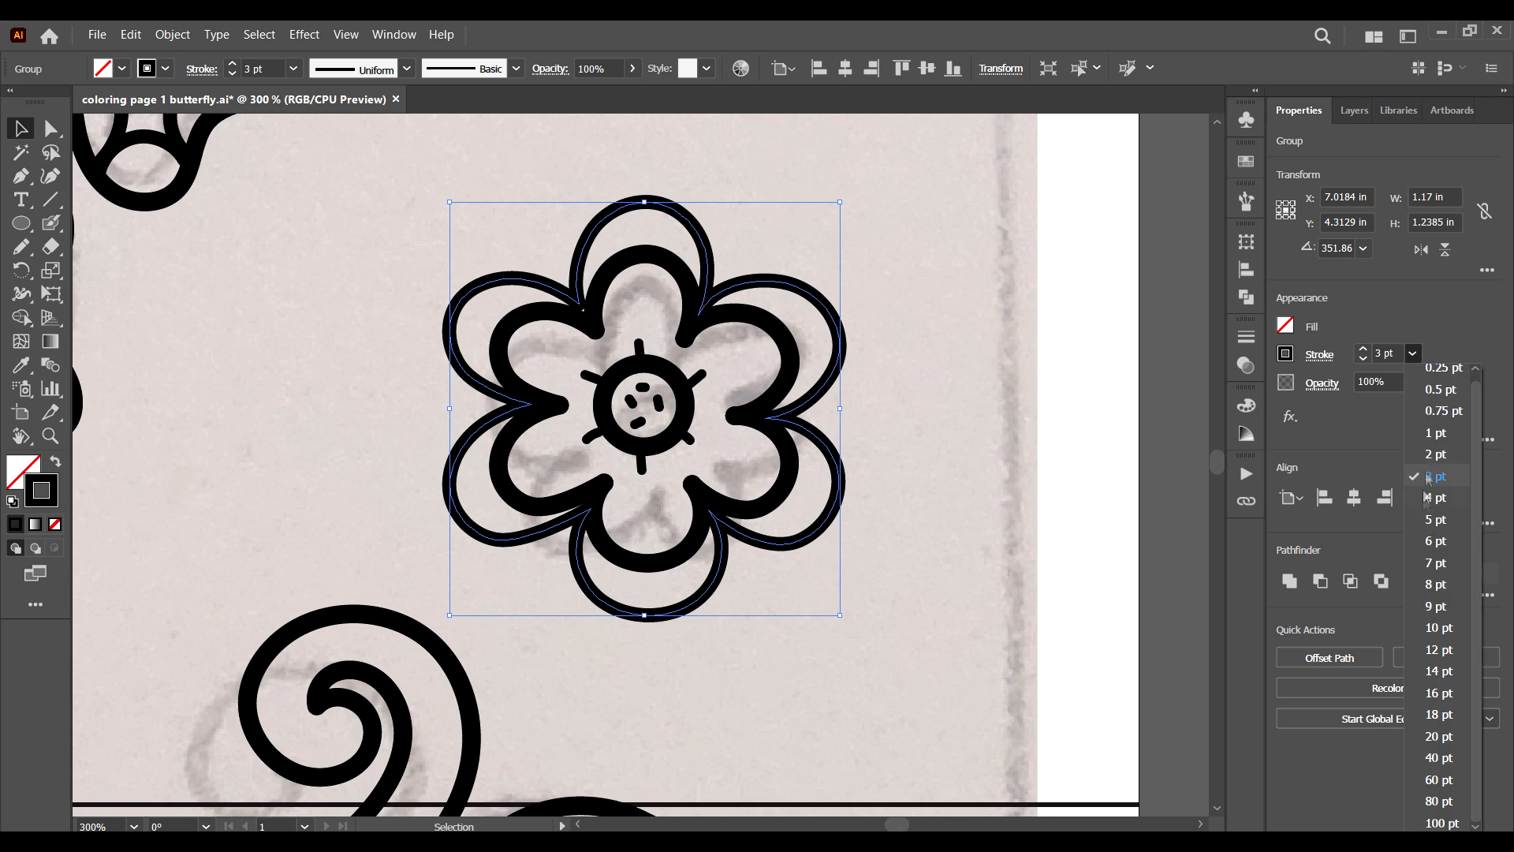
{"action": "left_click", "coordinate": [1435, 496]}
{"action": "left_click", "coordinate": [785, 370]}
{"action": "left_click", "coordinate": [1411, 354]}
{"action": "left_click", "coordinate": [1435, 476]}
{"action": "left_click", "coordinate": [900, 300]}
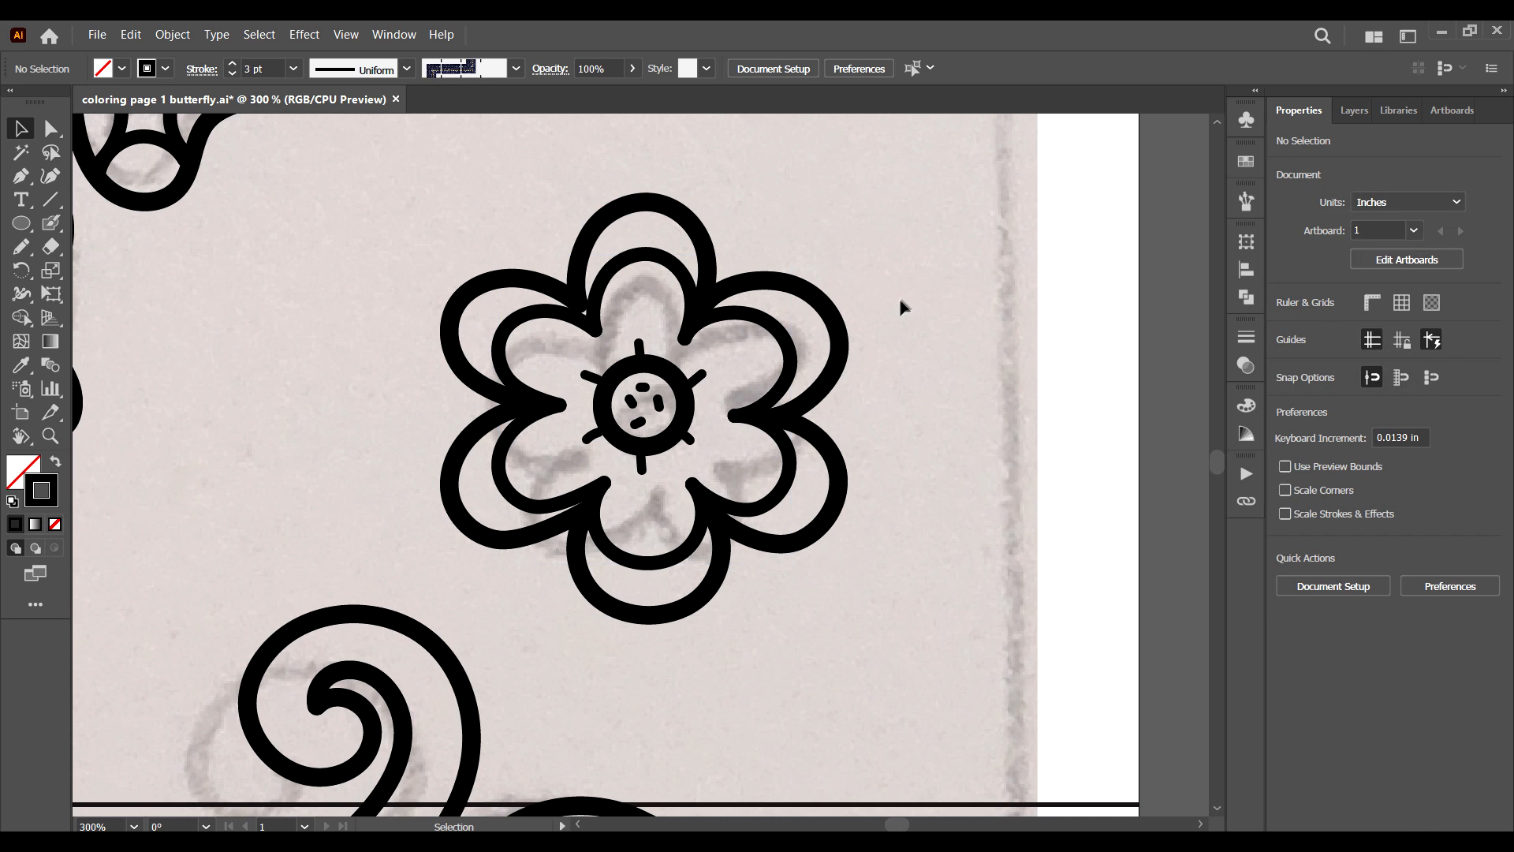
Shrink the outer petal outline to about 1.14 by 1.21 in and adjust the anchors where its petals meet.
{"action": "left_click", "coordinate": [597, 268]}
{"action": "left_click_drag", "start_coordinate": [841, 199], "coordinate": [834, 207]}
{"action": "key", "text": "a"}
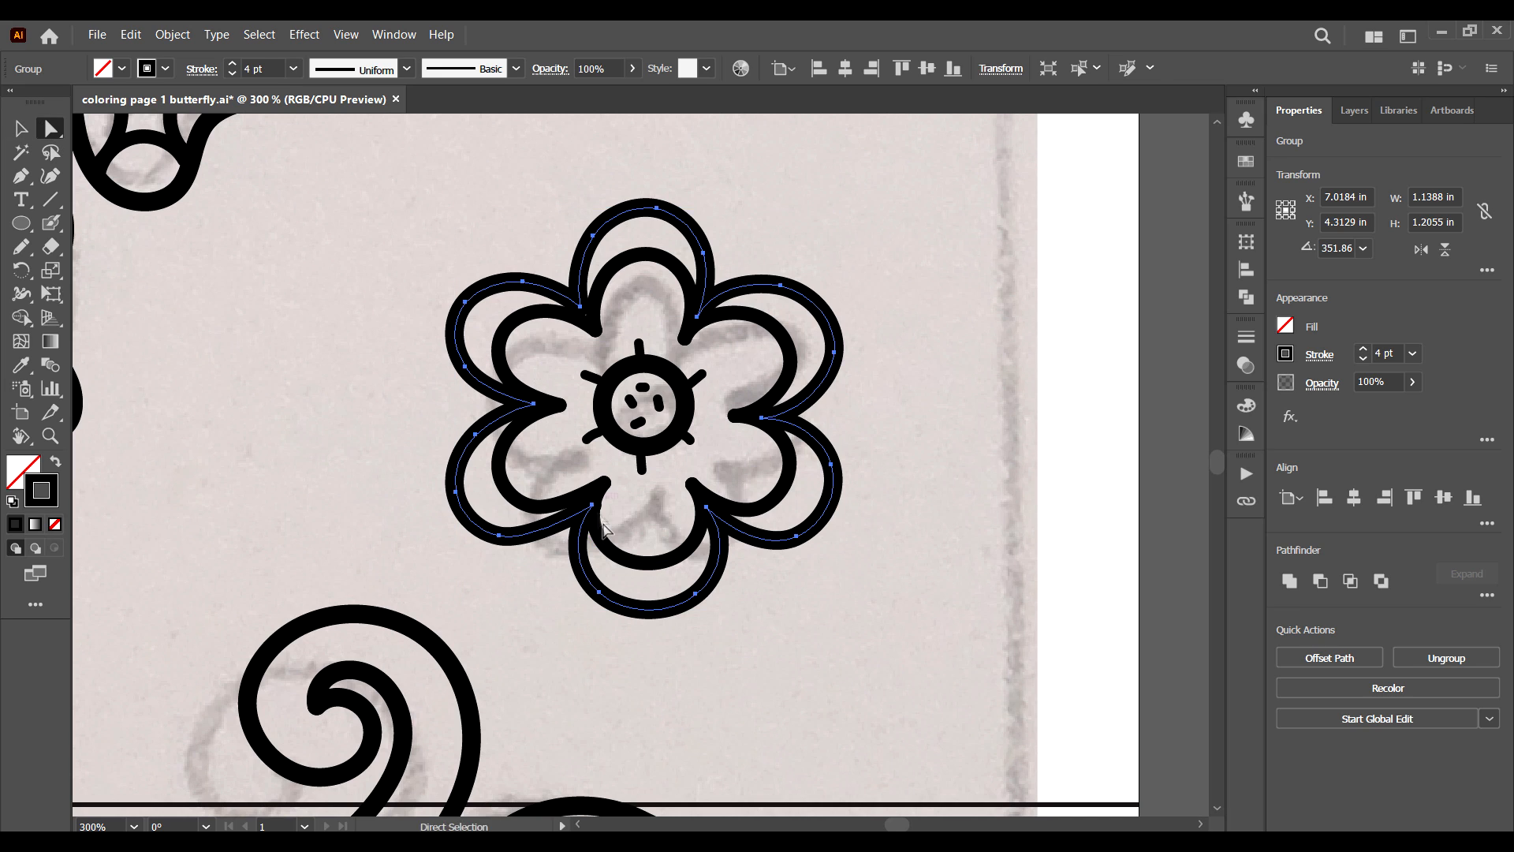
{"action": "left_click_drag", "start_coordinate": [592, 506], "coordinate": [597, 499]}
{"action": "left_click_drag", "start_coordinate": [582, 307], "coordinate": [587, 320]}
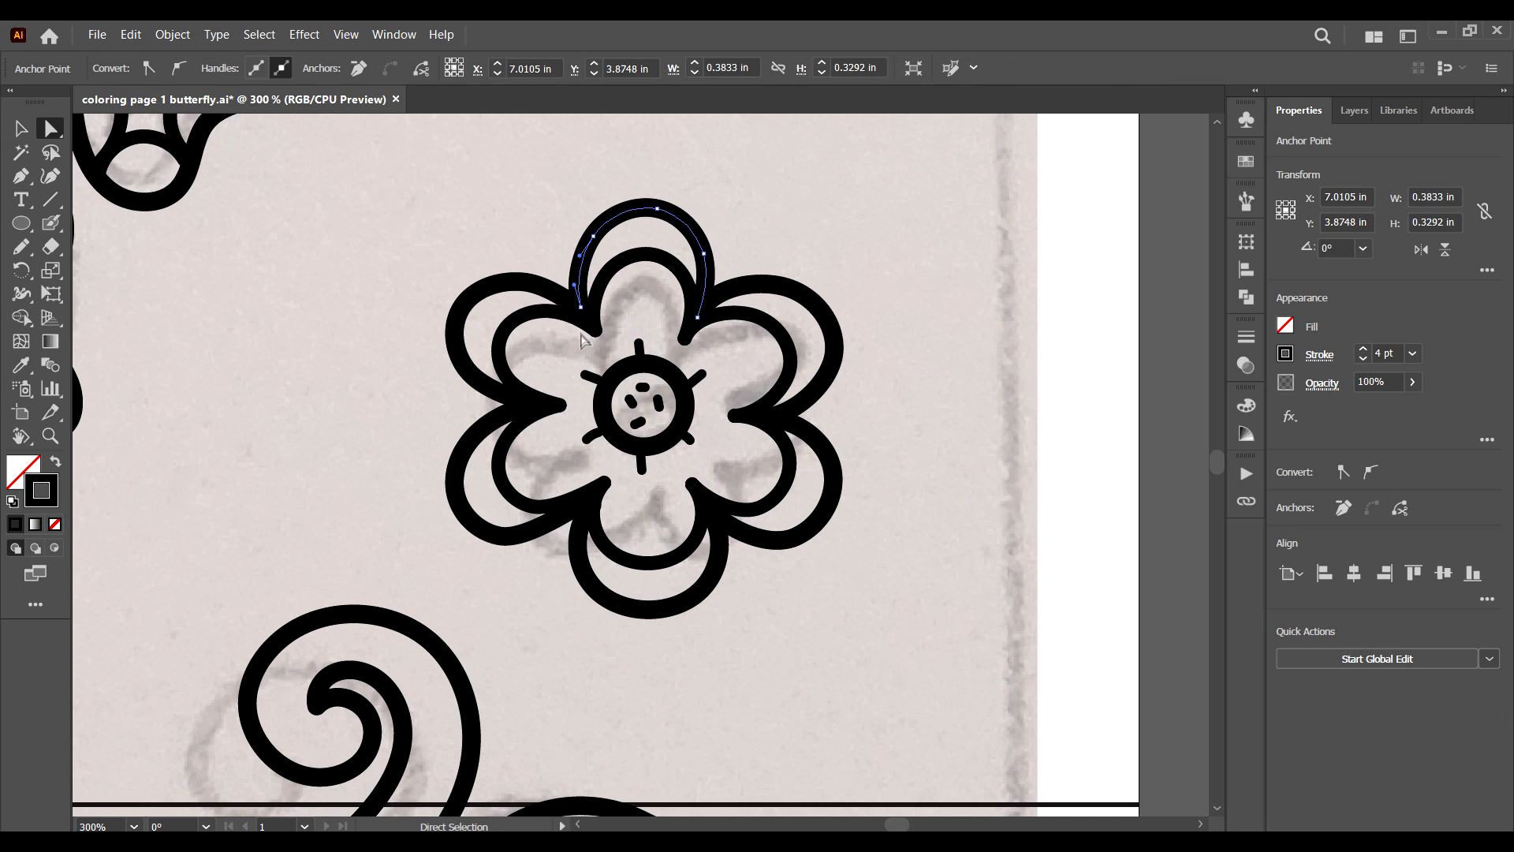
{"action": "left_click", "coordinate": [872, 295]}
{"action": "left_click_drag", "start_coordinate": [590, 520], "coordinate": [595, 512]}
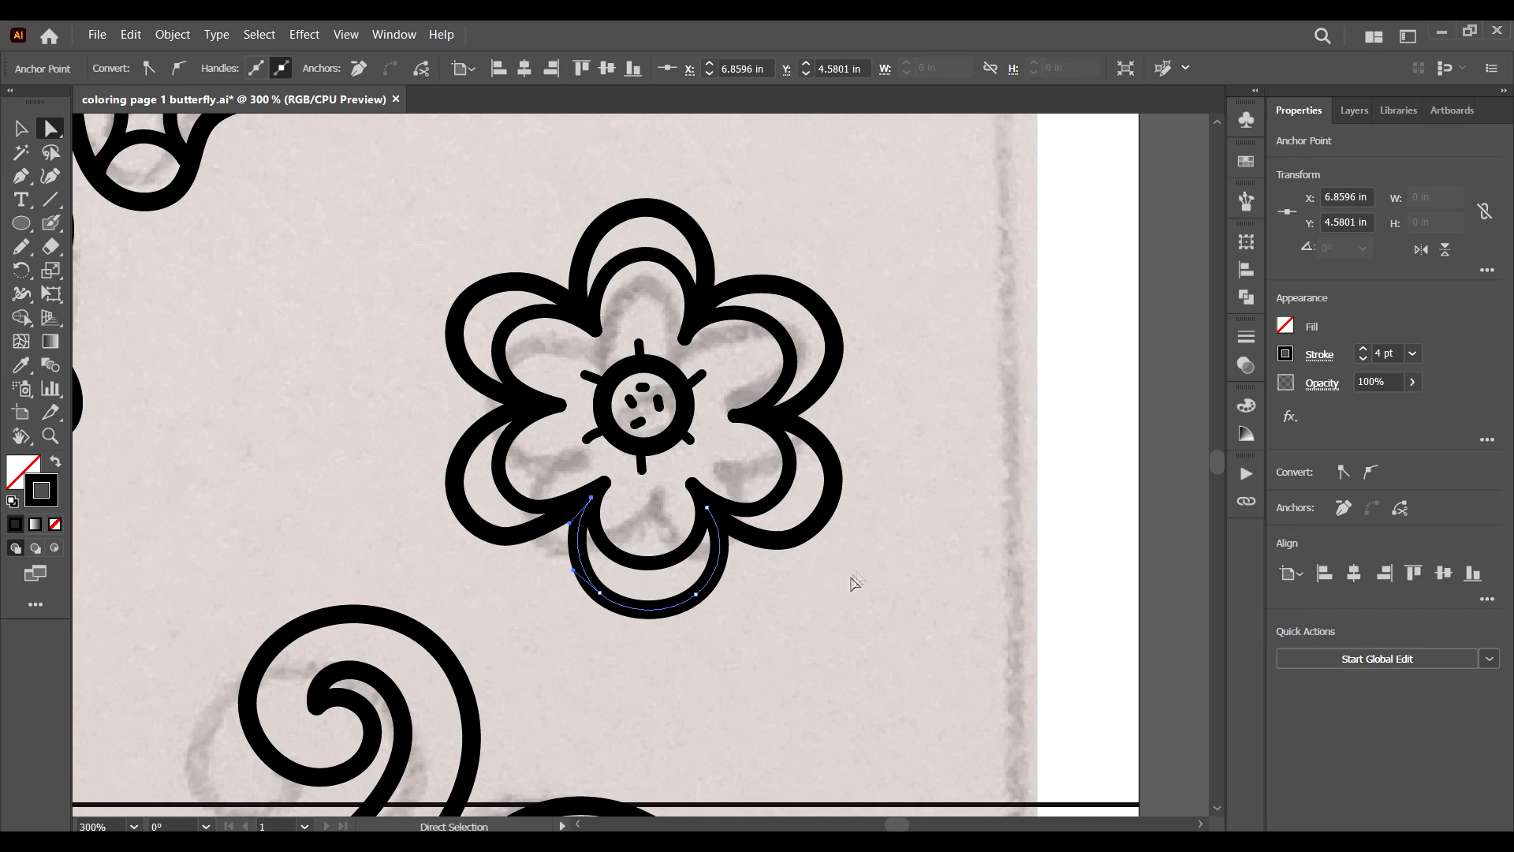
{"action": "left_click", "coordinate": [769, 551]}
{"action": "left_click", "coordinate": [906, 437]}
{"action": "left_click", "coordinate": [834, 360]}
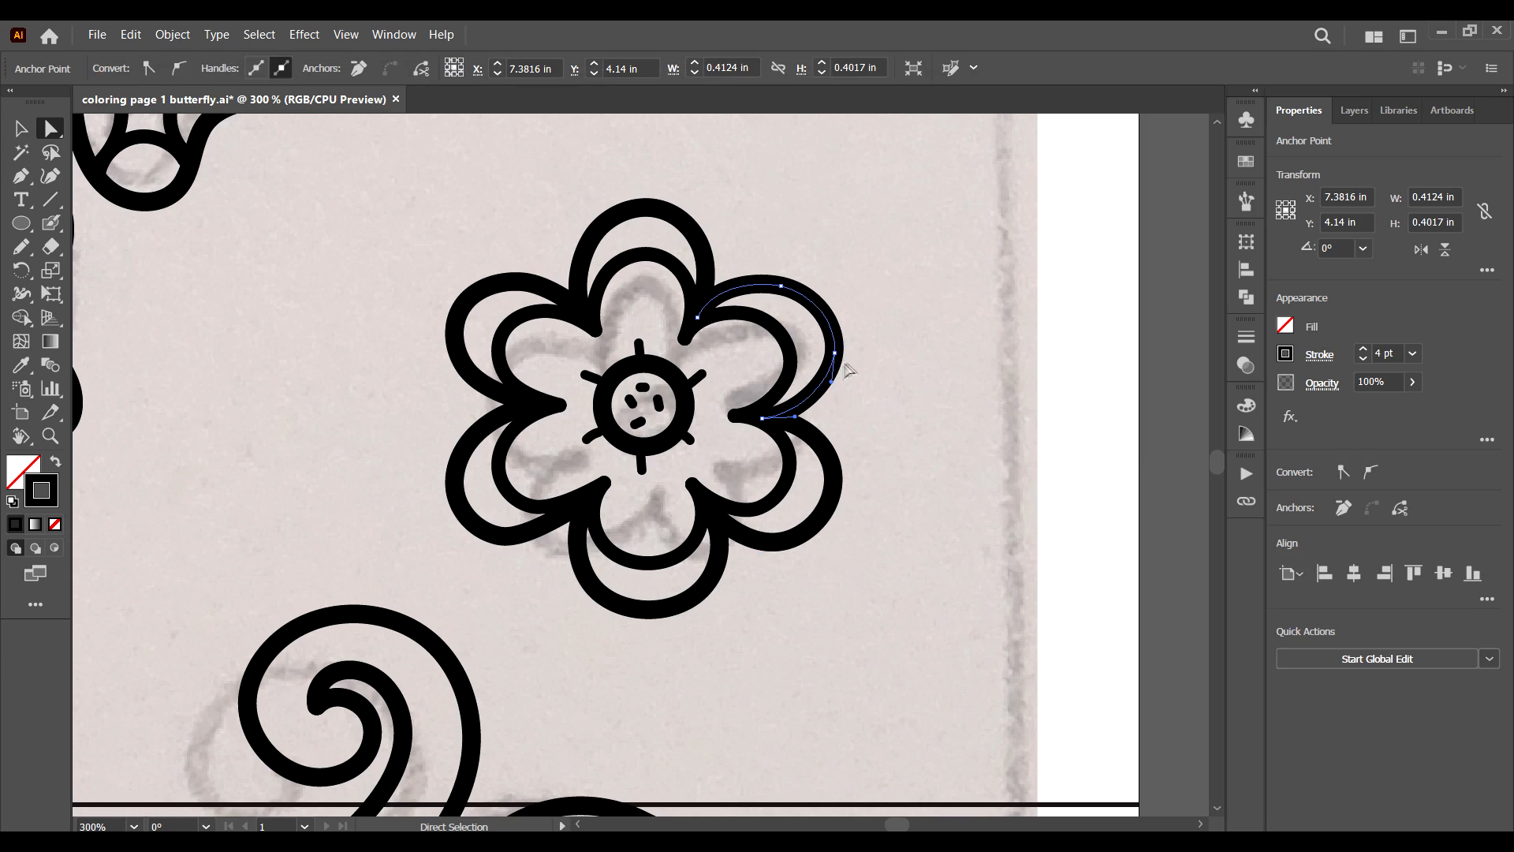
{"action": "left_click", "coordinate": [875, 345]}
Draw one side of an upright pointed leaf against the mirror axis below the large central flower with the Pencil tool.
{"action": "key", "text": "ctrl+minus"}
{"action": "key", "text": "ctrl+minus"}
{"action": "key", "text": "ctrl+minus"}
{"action": "left_click_drag", "start_coordinate": [749, 399], "coordinate": [962, 37]}
{"action": "left_click", "coordinate": [21, 246]}
{"action": "left_click_drag", "start_coordinate": [538, 377], "coordinate": [521, 365]}
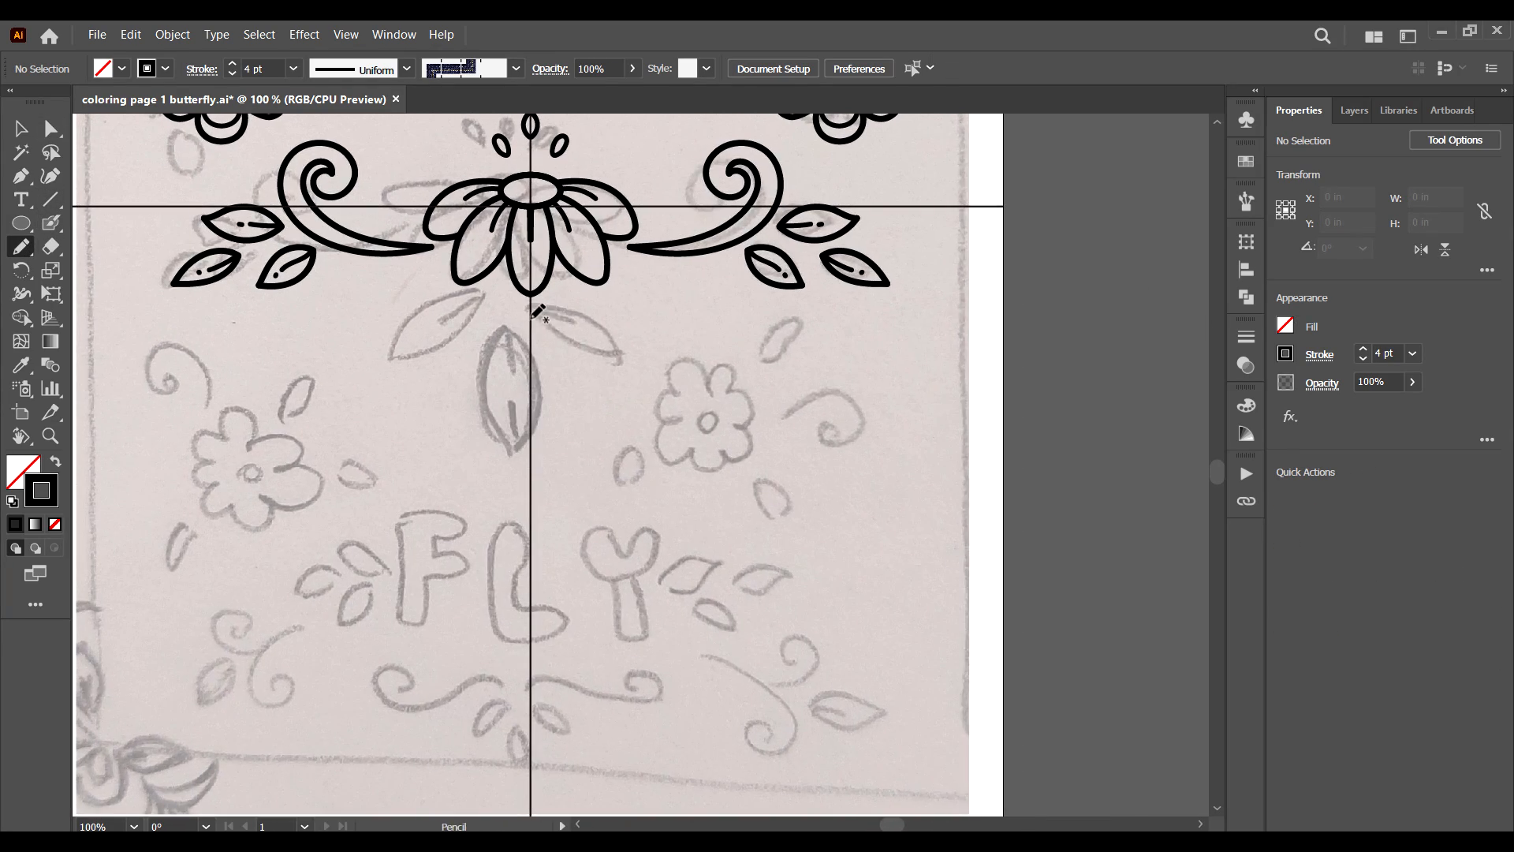
{"action": "left_click_drag", "start_coordinate": [540, 438], "coordinate": [531, 446]}
Move the upright leaf's top anchor point so that its mirrored halves meet on the axis.
{"action": "key", "text": "ctrl+plus"}
{"action": "key", "text": "ctrl+plus"}
{"action": "key", "text": "ctrl+plus"}
{"action": "key", "text": "a"}
{"action": "left_click", "coordinate": [556, 377]}
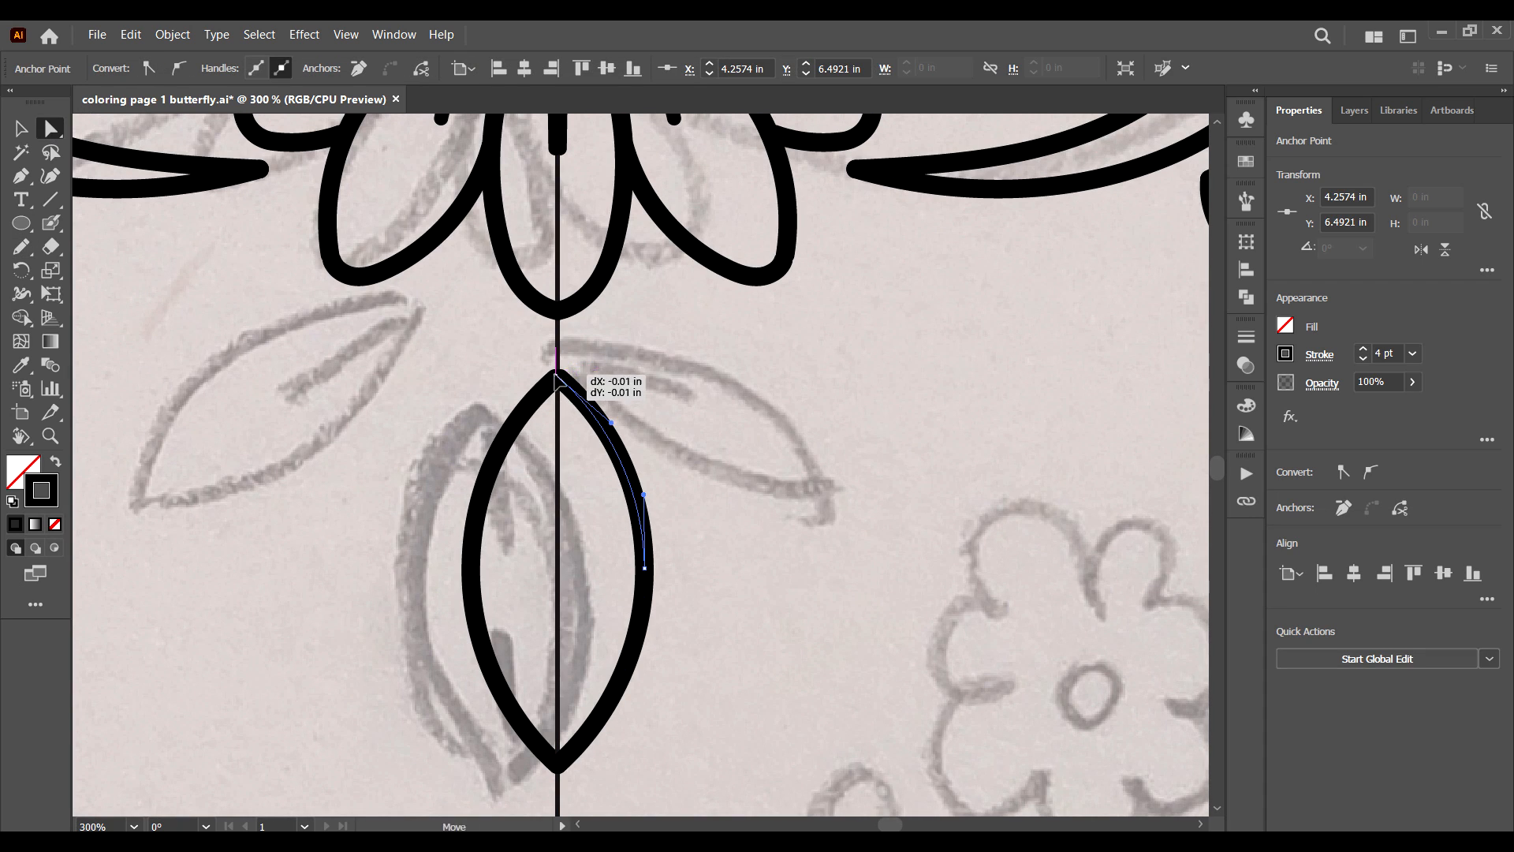
{"action": "left_click", "coordinate": [602, 367]}
Draw a vein line and a short dot below it along the upright leaf's centre line.
{"action": "left_click_drag", "start_coordinate": [559, 382], "coordinate": [557, 512]}
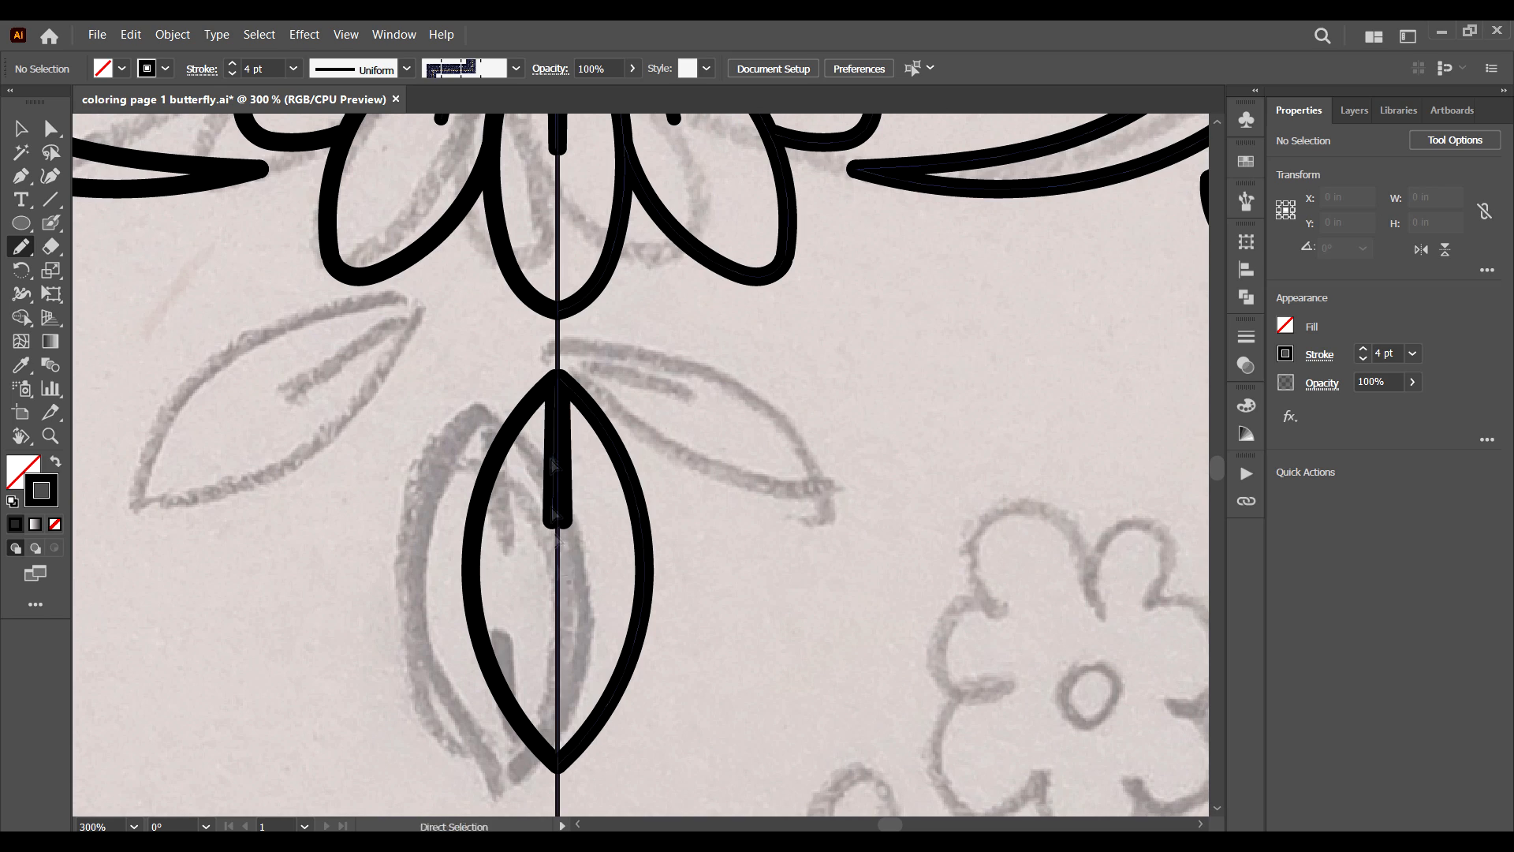
{"action": "key", "text": "ctrl+minus"}
{"action": "key", "text": "ctrl+minus"}
{"action": "key", "text": "ctrl+minus"}
{"action": "key", "text": "ctrl+minus"}
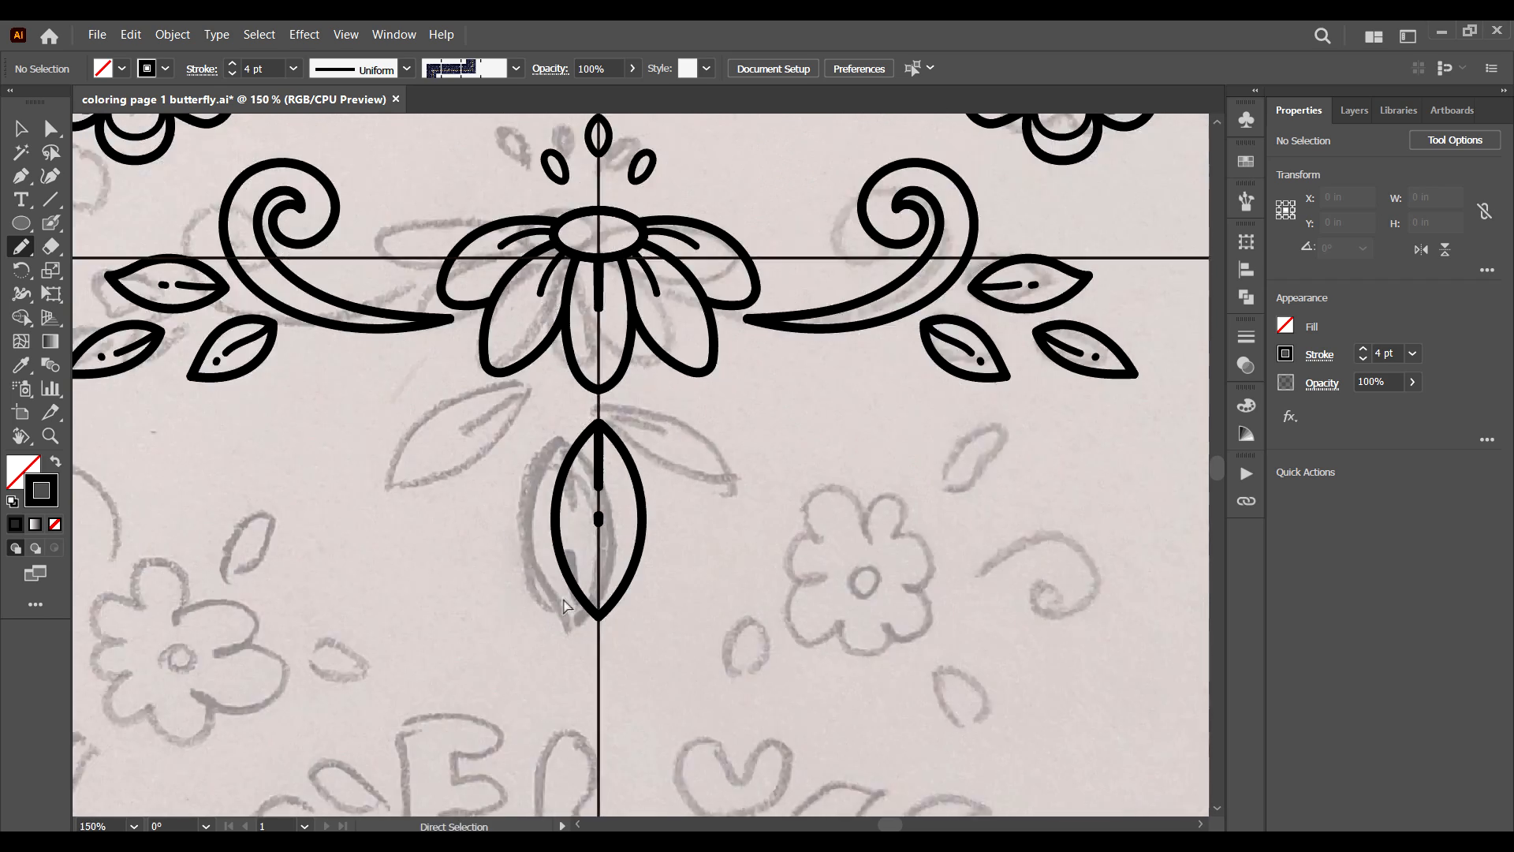
Draw a slanted pointed leaf beside the upright leaf and move its inner end anchor so that the strokes meet.
{"action": "left_click_drag", "start_coordinate": [552, 481], "coordinate": [556, 483]}
{"action": "key", "text": "ctrl+plus"}
{"action": "key", "text": "ctrl+plus"}
{"action": "key", "text": "ctrl+plus"}
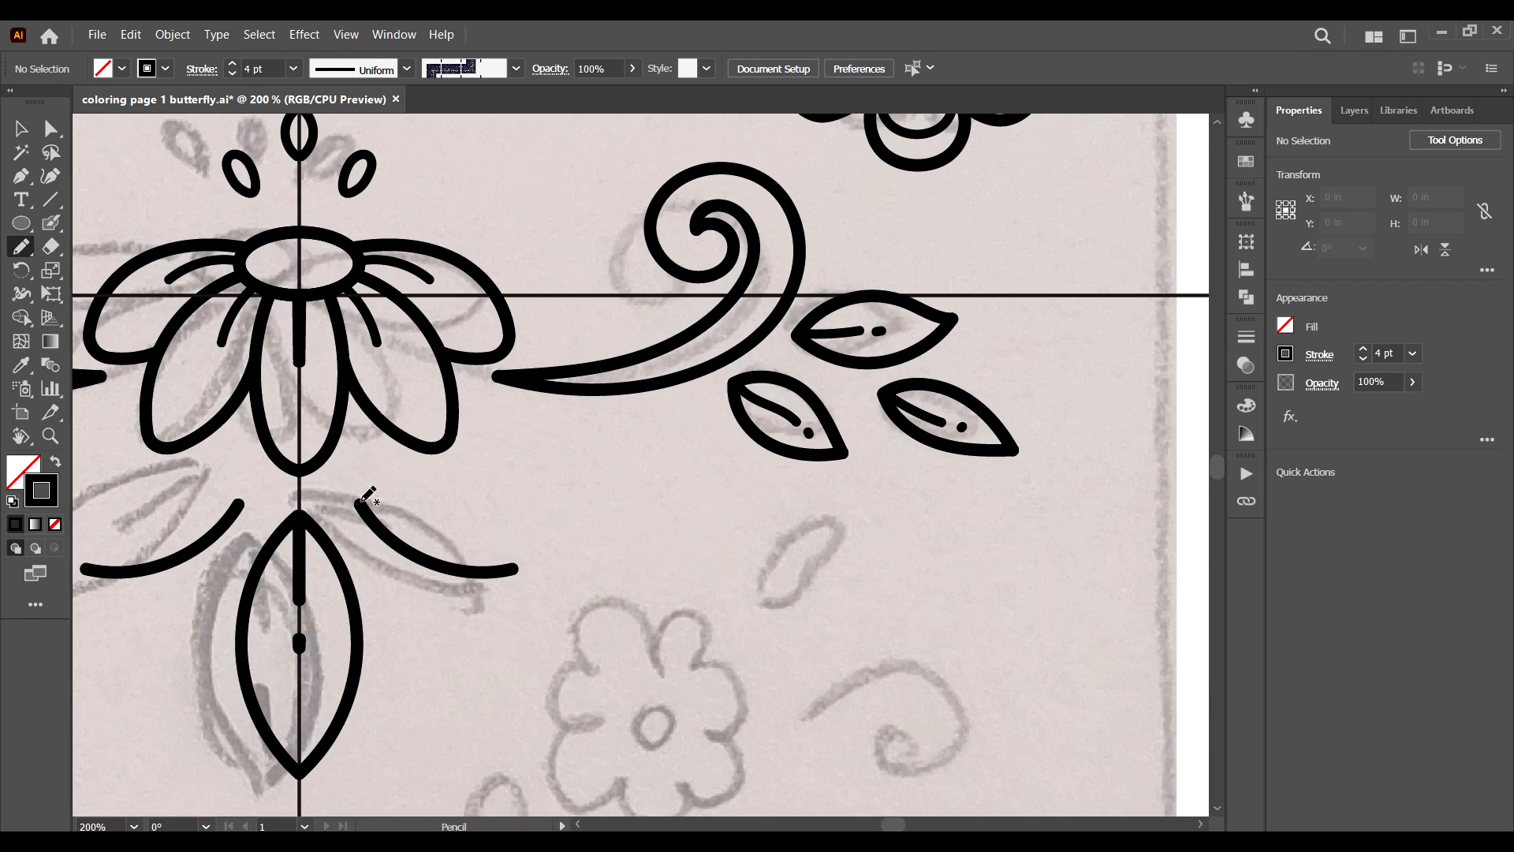
{"action": "left_click_drag", "start_coordinate": [518, 561], "coordinate": [516, 565]}
{"action": "left_click", "coordinate": [360, 500]}
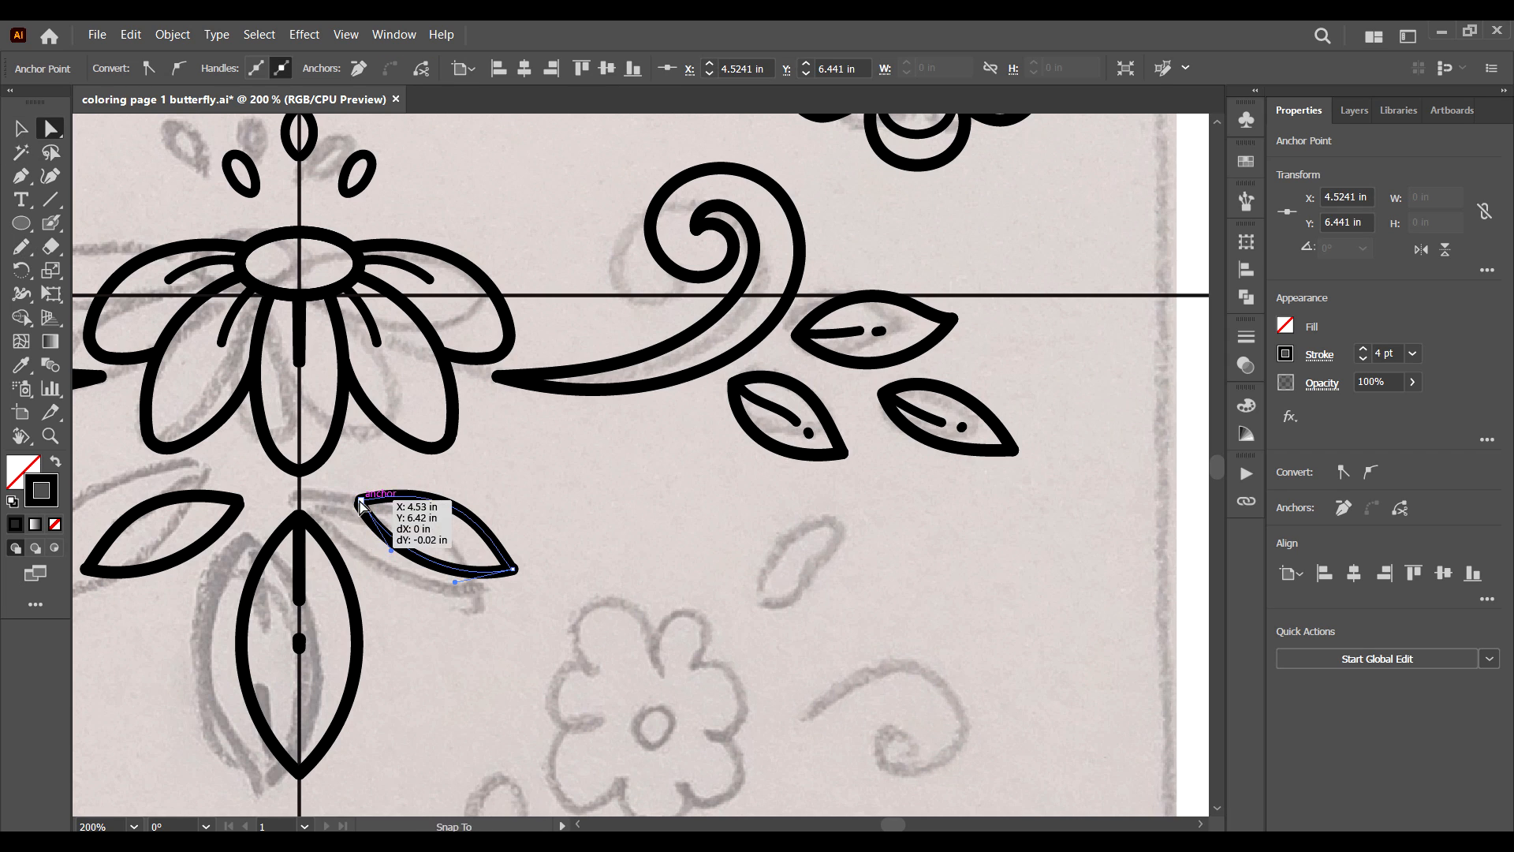
Set the Pencil's stroke to 3 pt and draw a vein line with dots inside the slanted side leaf.
{"action": "left_click", "coordinate": [1412, 353]}
{"action": "left_click", "coordinate": [21, 128]}
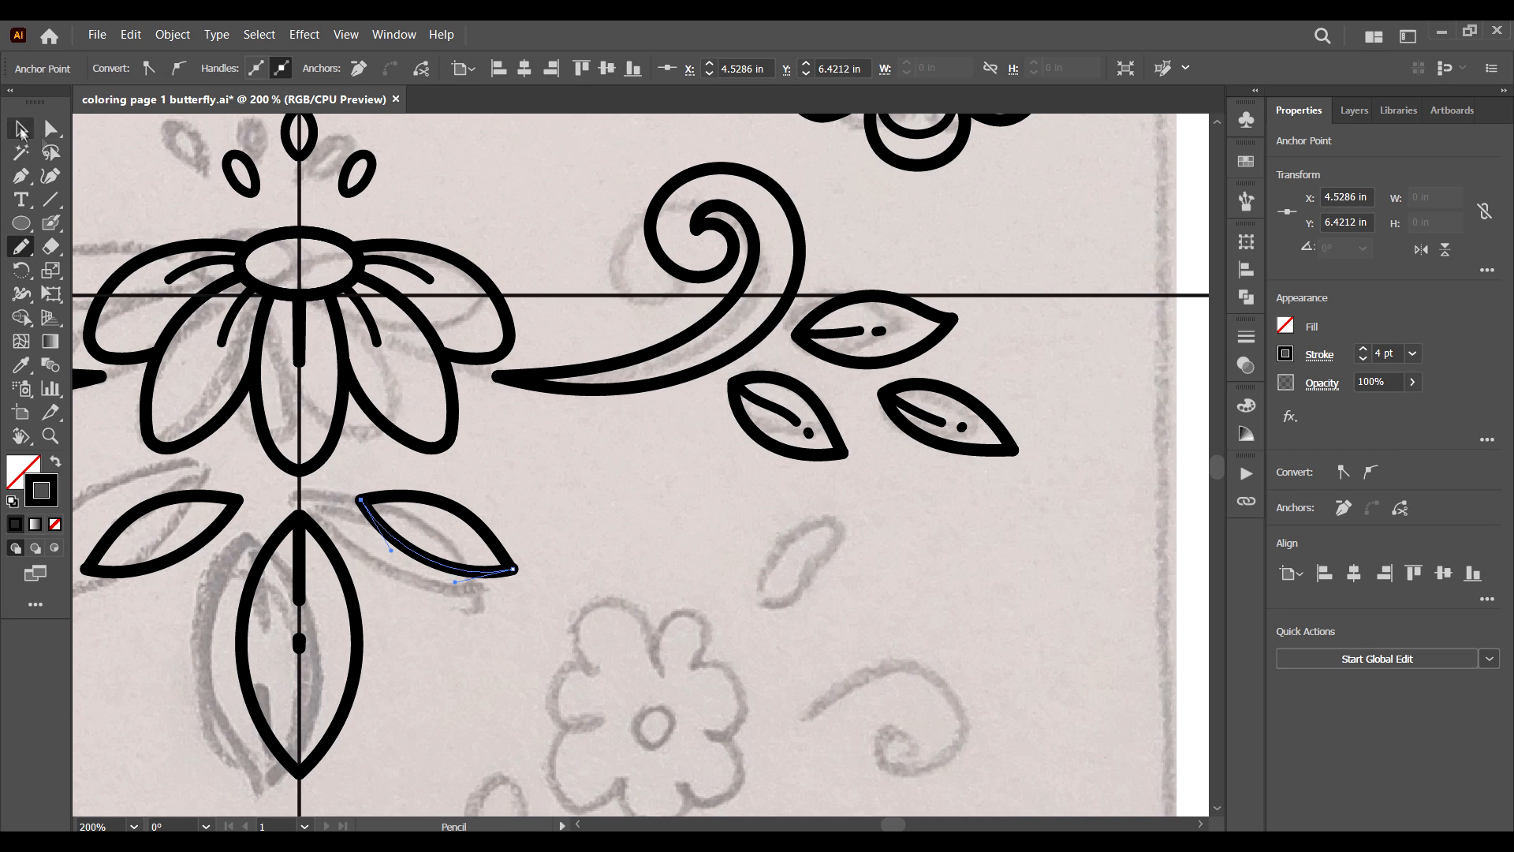
{"action": "left_click", "coordinate": [575, 332]}
{"action": "left_click", "coordinate": [21, 246]}
{"action": "left_click", "coordinate": [1412, 352]}
{"action": "left_click", "coordinate": [1434, 476]}
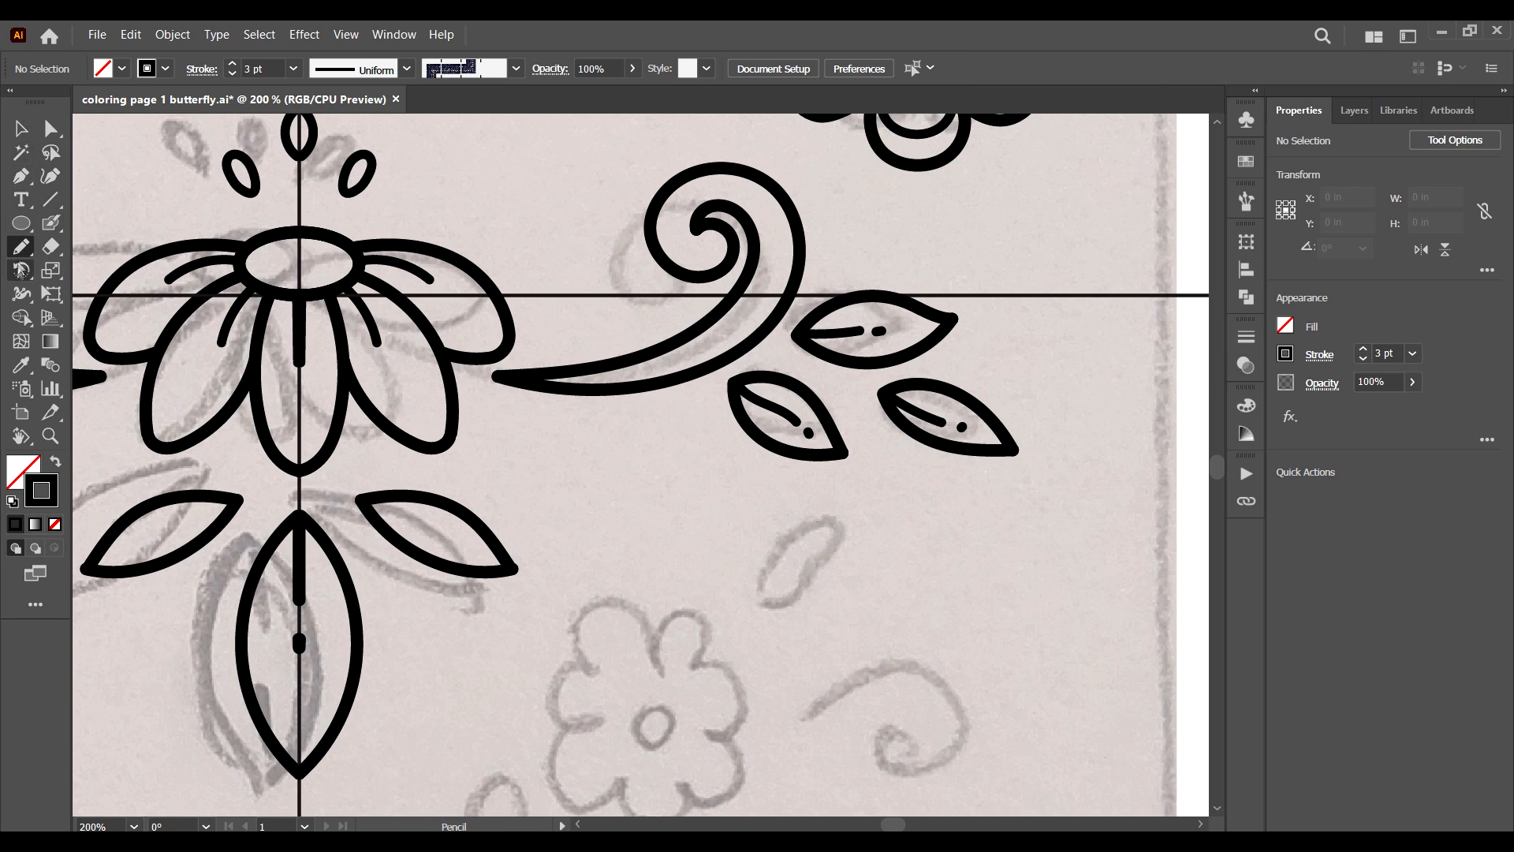
{"action": "scroll", "coordinate": [392, 678], "scroll_direction": "left", "scroll_amount": 3}
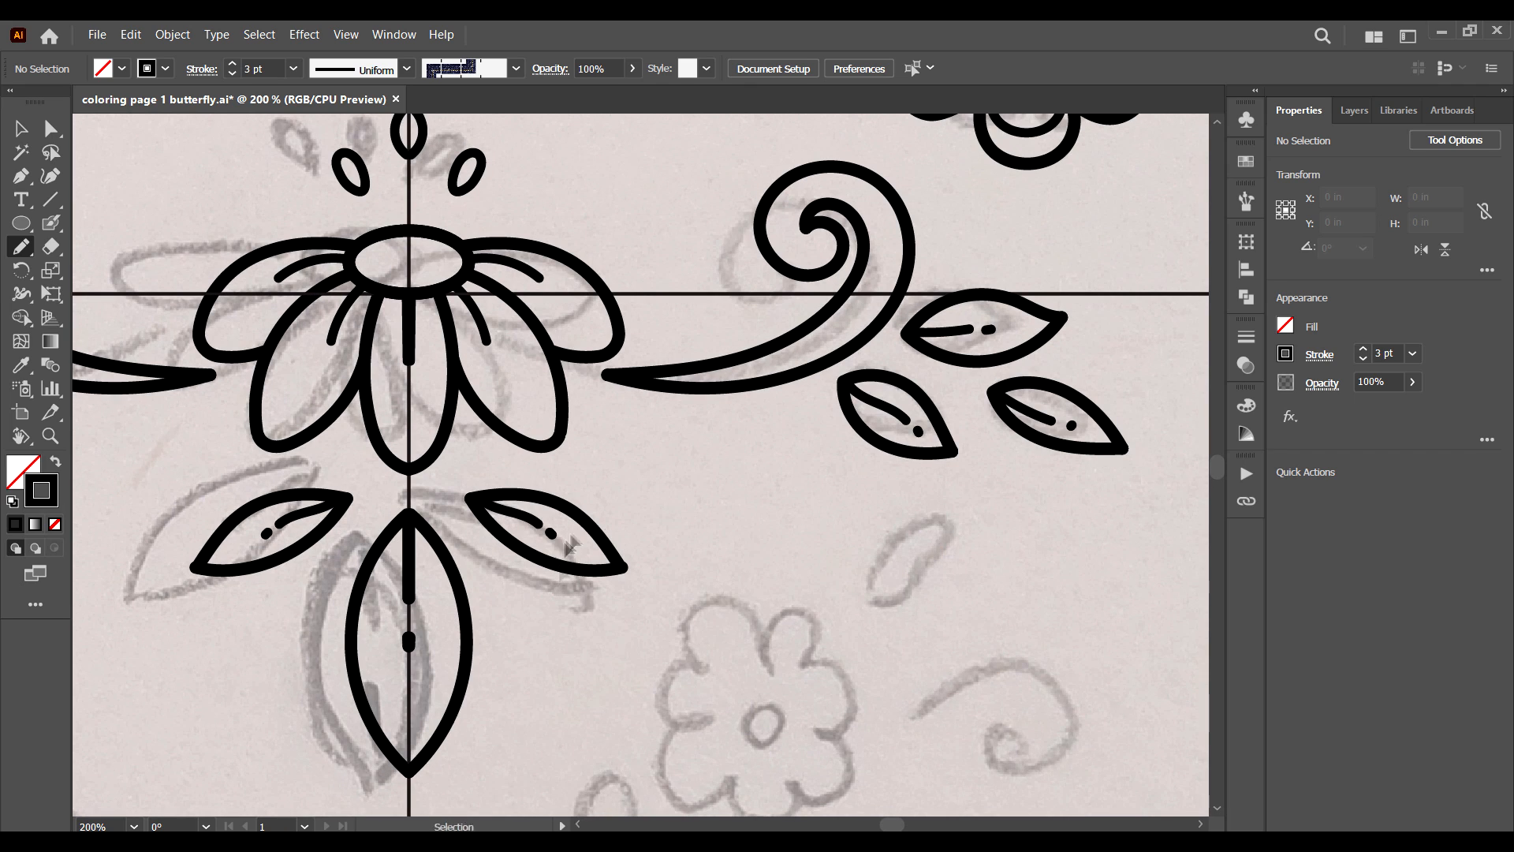
Redraw the slanted side leaf's vein as one full-length line and trace a spiral scroll over the sketched curl.
{"action": "left_click_drag", "start_coordinate": [484, 496], "coordinate": [609, 565]}
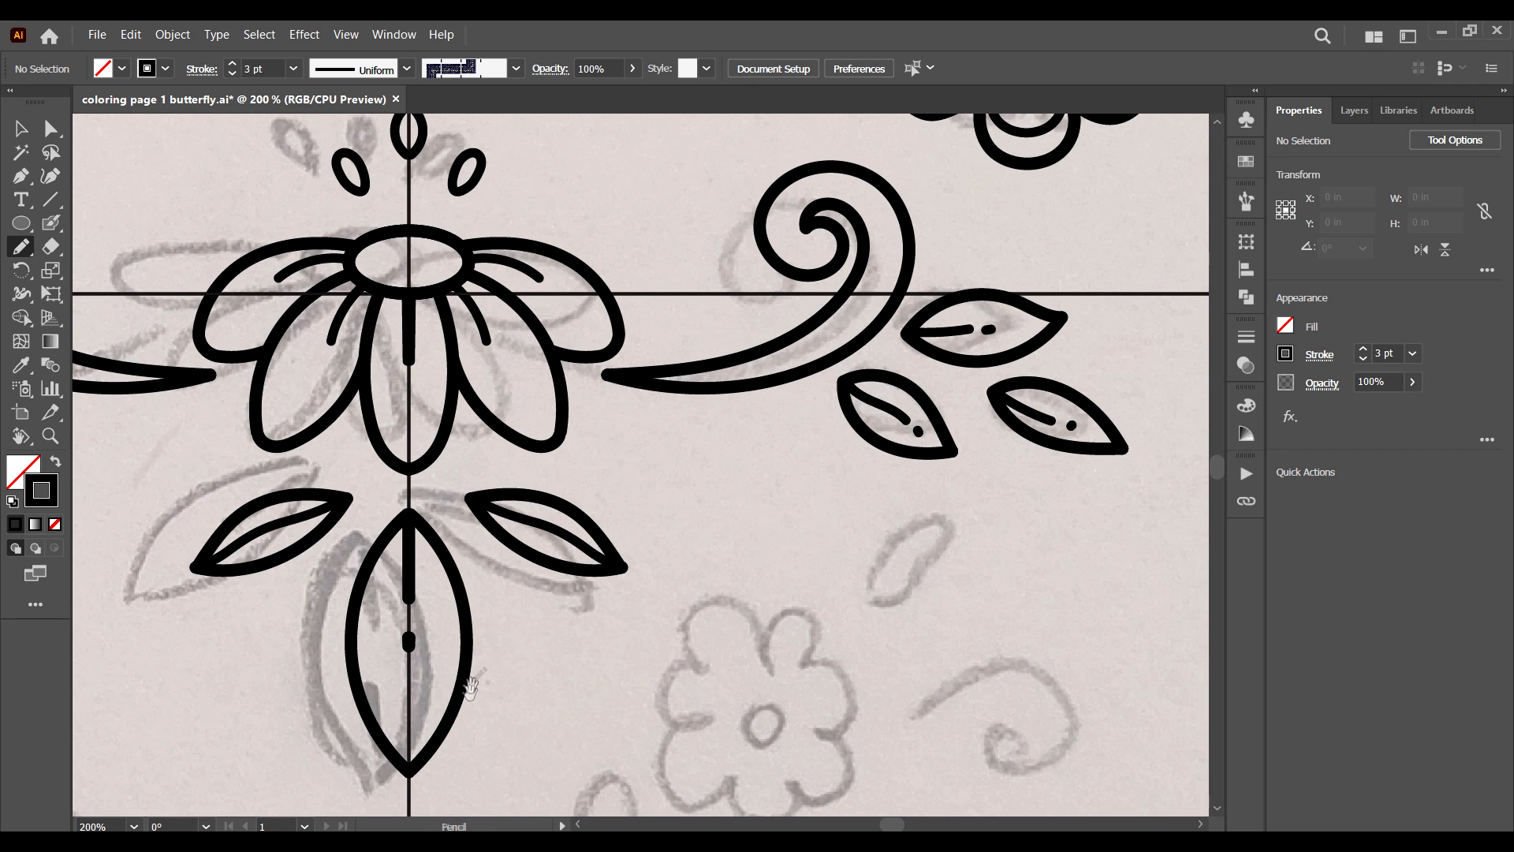
{"action": "left_click_drag", "start_coordinate": [470, 686], "coordinate": [512, 530]}
{"action": "left_click_drag", "start_coordinate": [421, 603], "coordinate": [278, 485]}
{"action": "left_click_drag", "start_coordinate": [893, 443], "coordinate": [922, 456]}
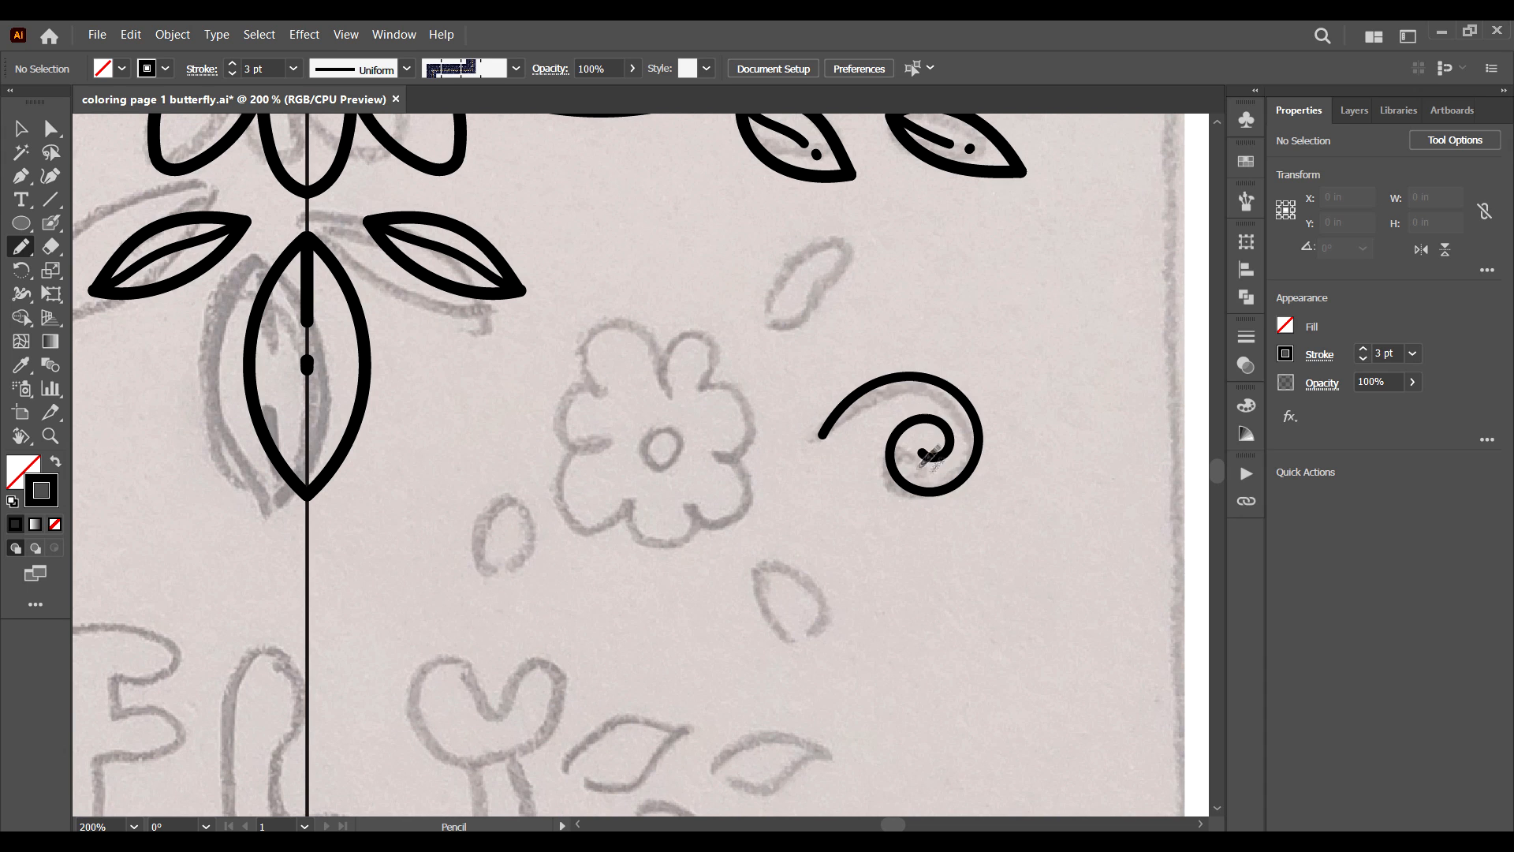
Copy the double-outlined flower beside the lower spiral and scale the copy to about 0.97 by 1.03 in.
{"action": "left_click_drag", "start_coordinate": [660, 373], "coordinate": [630, 411]}
{"action": "key", "text": "ctrl+minus"}
{"action": "key", "text": "ctrl+minus"}
{"action": "key", "text": "ctrl+minus"}
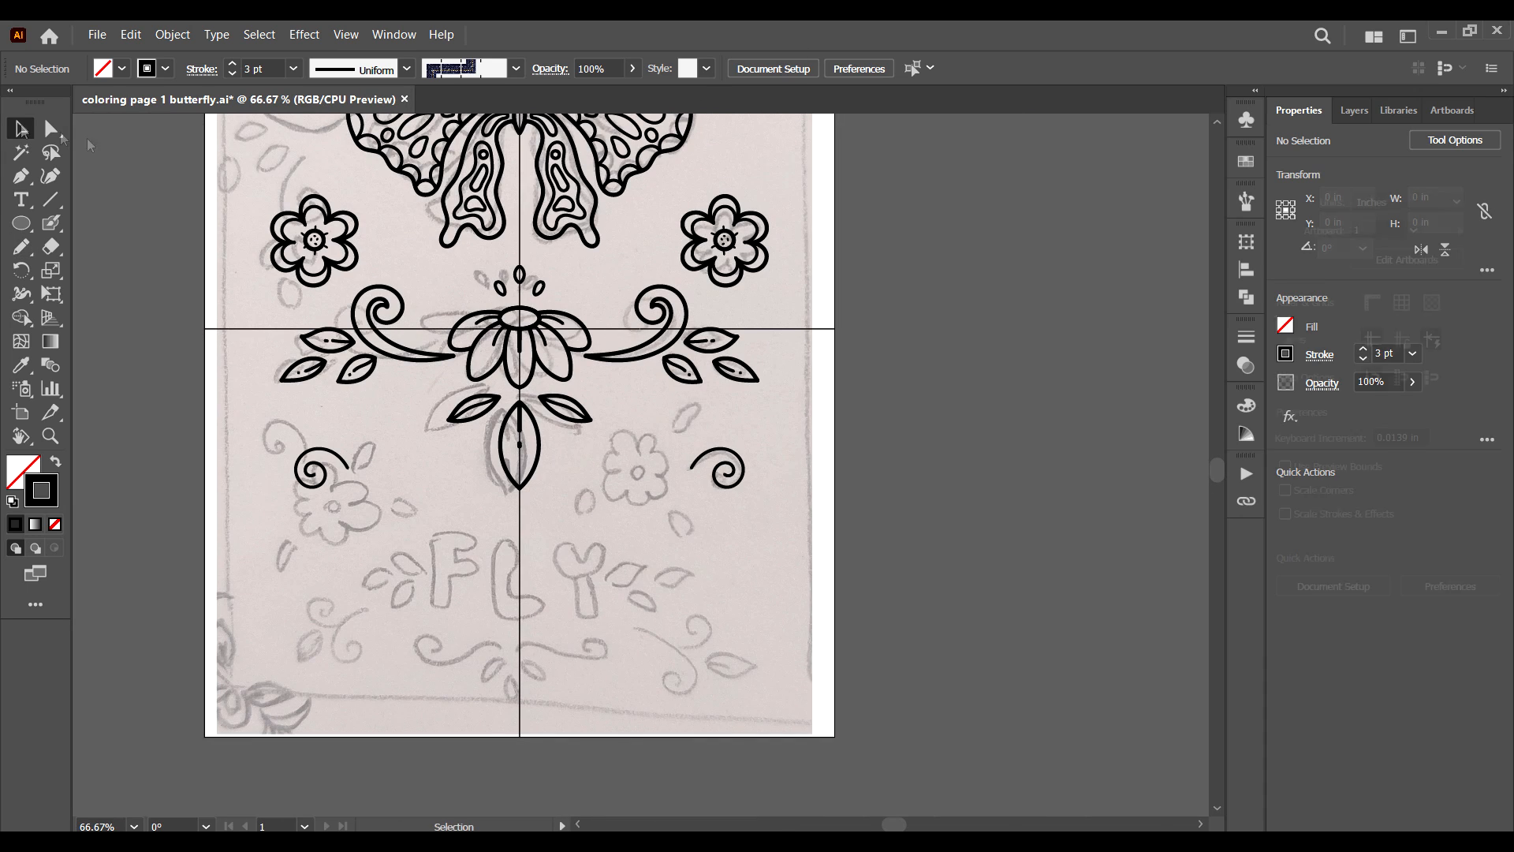
{"action": "left_click_drag", "start_coordinate": [798, 179], "coordinate": [683, 292]}
{"action": "key", "text": "ctrl+shift+a"}
{"action": "mouse_move", "coordinate": [655, 484]}
{"action": "left_mouse_down"}
{"action": "mouse_move", "coordinate": [647, 572]}
{"action": "mouse_move", "coordinate": [658, 487]}
{"action": "mouse_move", "coordinate": [675, 500]}
{"action": "left_mouse_up"}
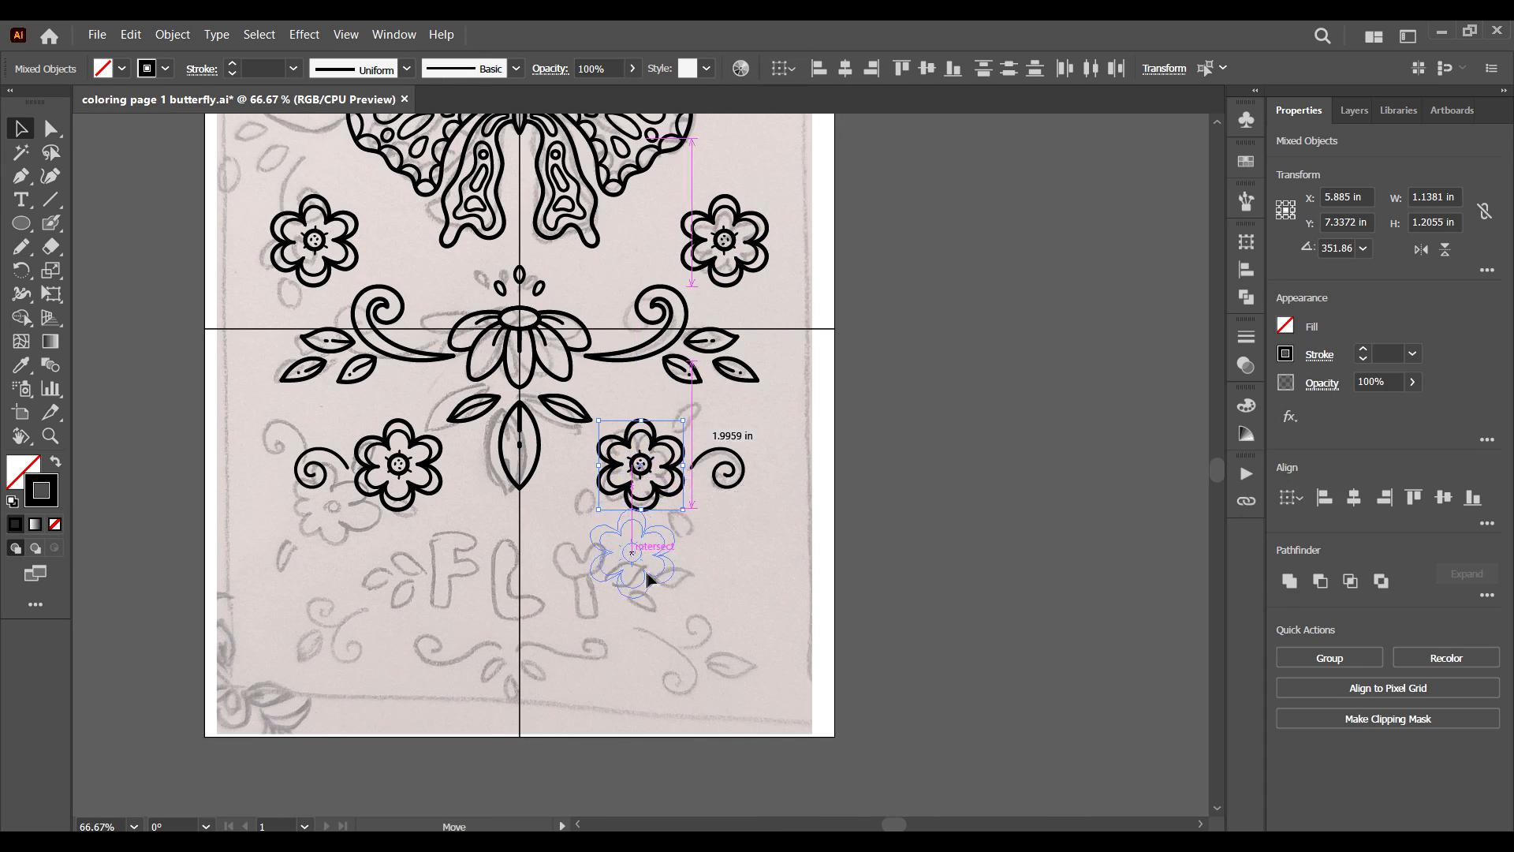
{"action": "left_click_drag", "start_coordinate": [675, 434], "coordinate": [658, 477]}
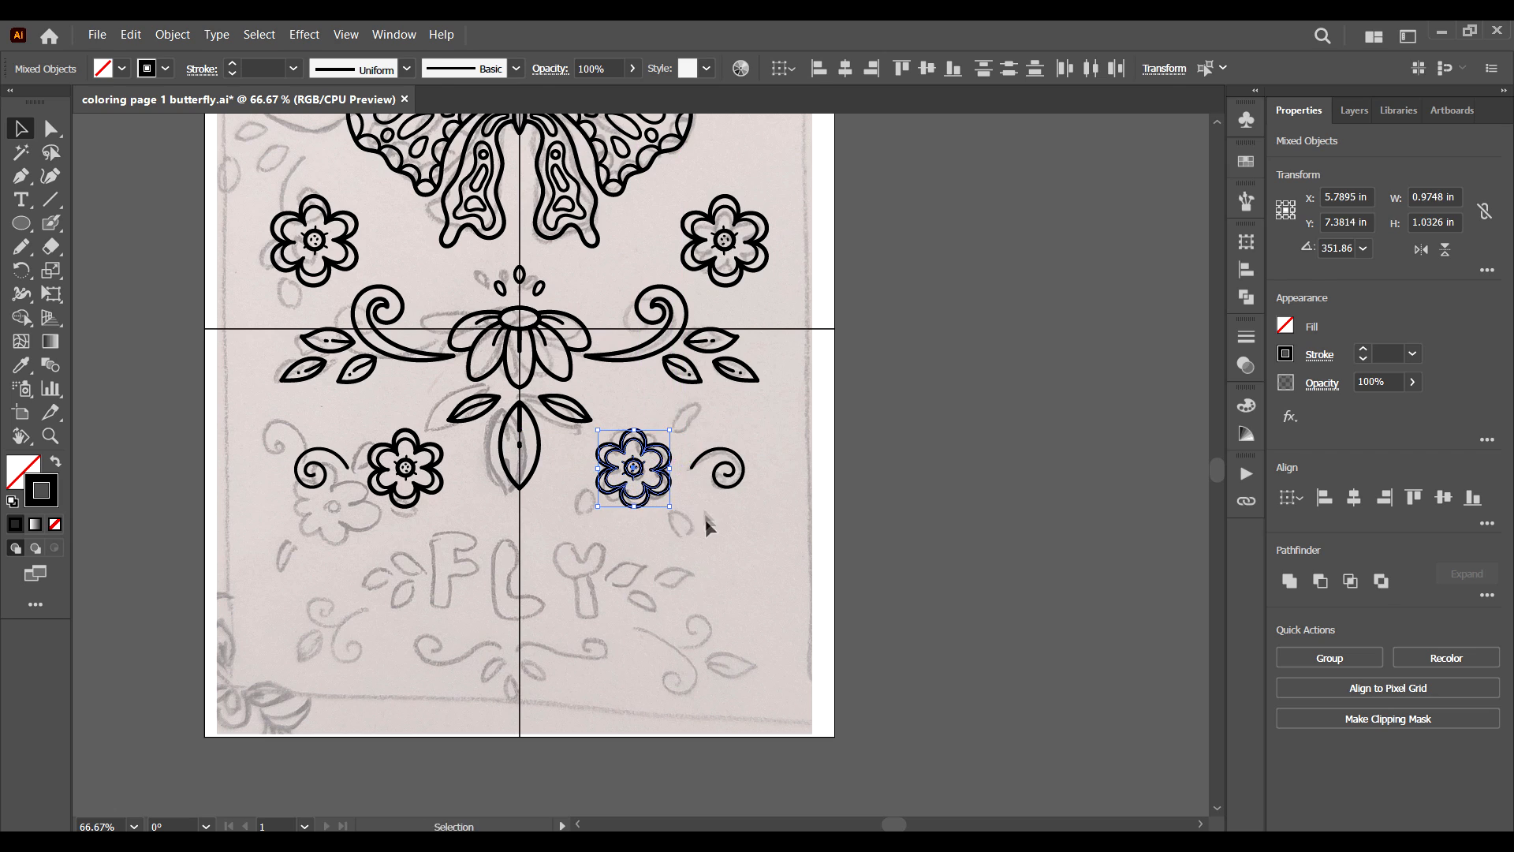
Delete the outer petal outline of the copied flower, keeping its inner petals and centre.
{"action": "left_click", "coordinate": [705, 518]}
{"action": "key", "text": "ctrl+plus"}
{"action": "key", "text": "ctrl+plus"}
{"action": "key", "text": "ctrl+plus"}
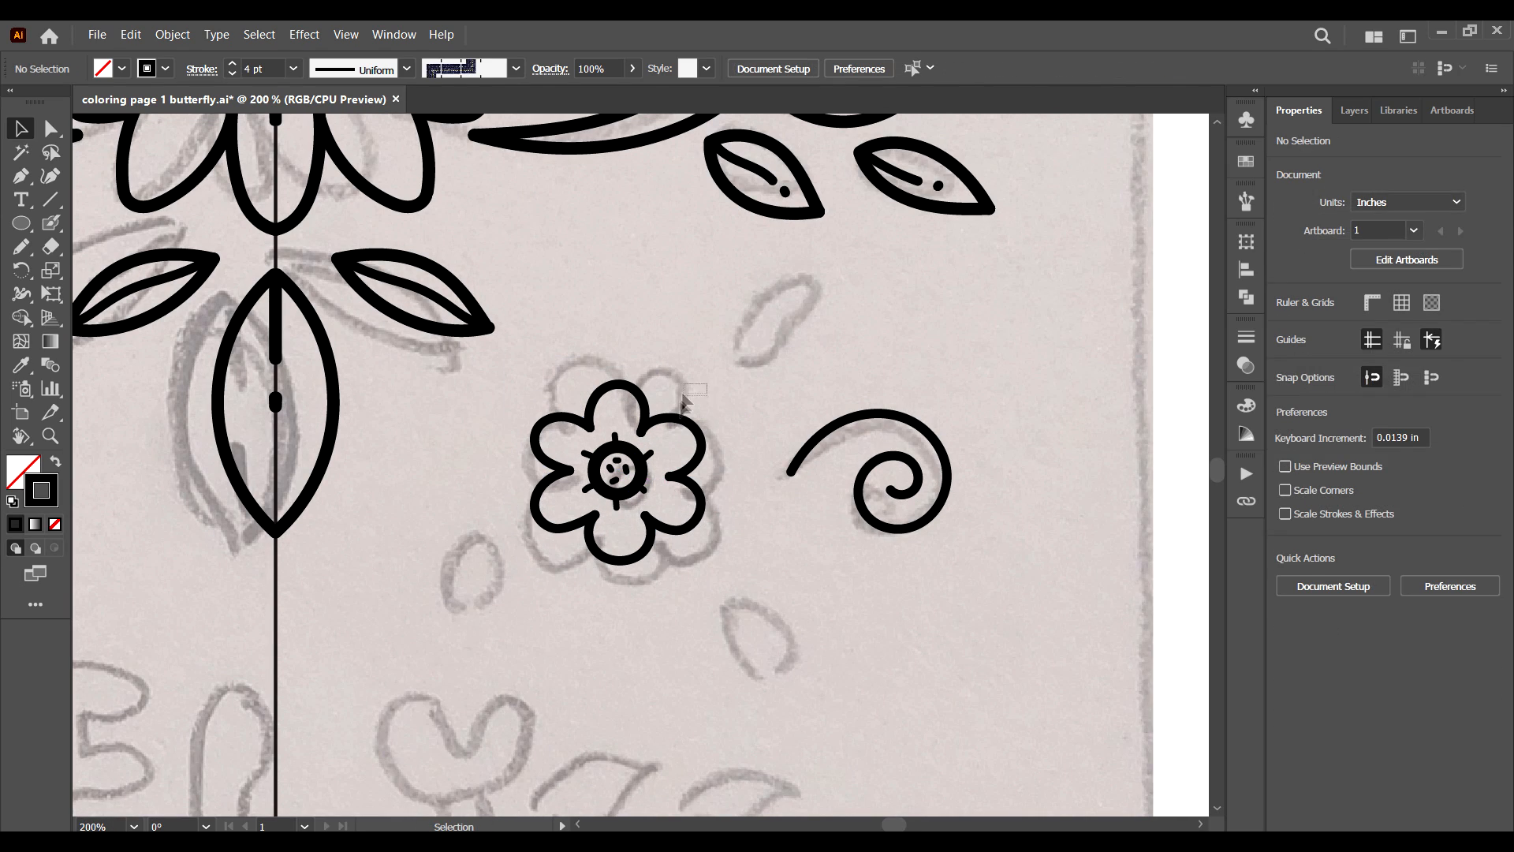
{"action": "left_click_drag", "start_coordinate": [683, 402], "coordinate": [677, 413]}
{"action": "key", "text": "ctrl+shift+a"}
{"action": "key", "text": "ctrl+shift+a"}
Set the selected line's stroke to 3 pt and delete the short rays around the copied flower's centre.
{"action": "mouse_move", "coordinate": [892, 287]}
{"action": "left_mouse_down"}
{"action": "mouse_move", "coordinate": [762, 775]}
{"action": "mouse_move", "coordinate": [865, 323]}
{"action": "left_mouse_up"}
{"action": "left_click", "coordinate": [783, 291]}
{"action": "left_click", "coordinate": [1442, 351]}
{"action": "left_click", "coordinate": [1441, 481]}
{"action": "left_click", "coordinate": [916, 463]}
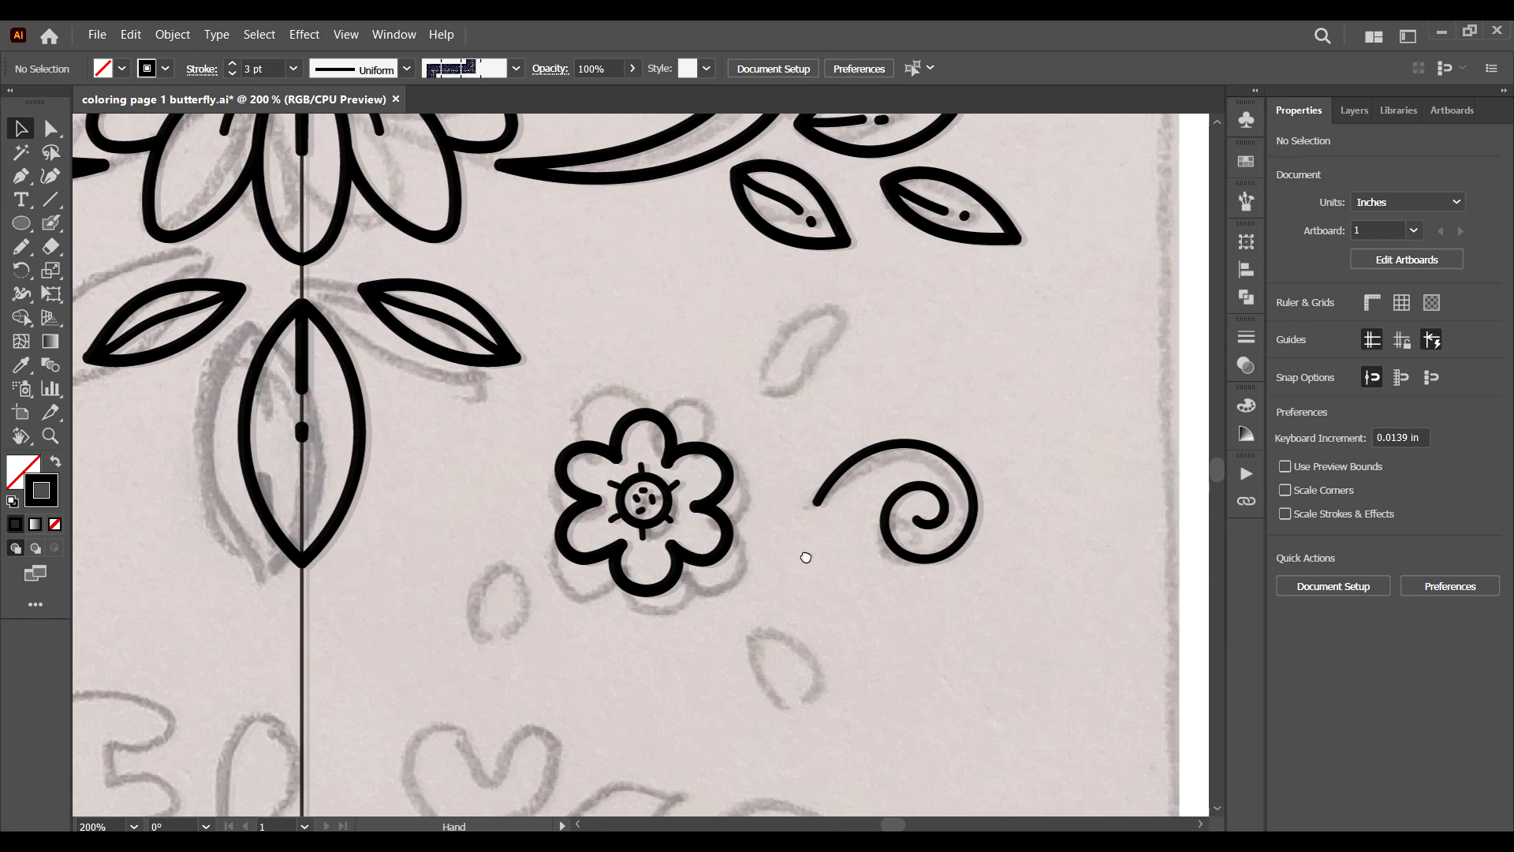
{"action": "left_click", "coordinate": [669, 524]}
{"action": "key", "text": "ctrl+shift+a"}
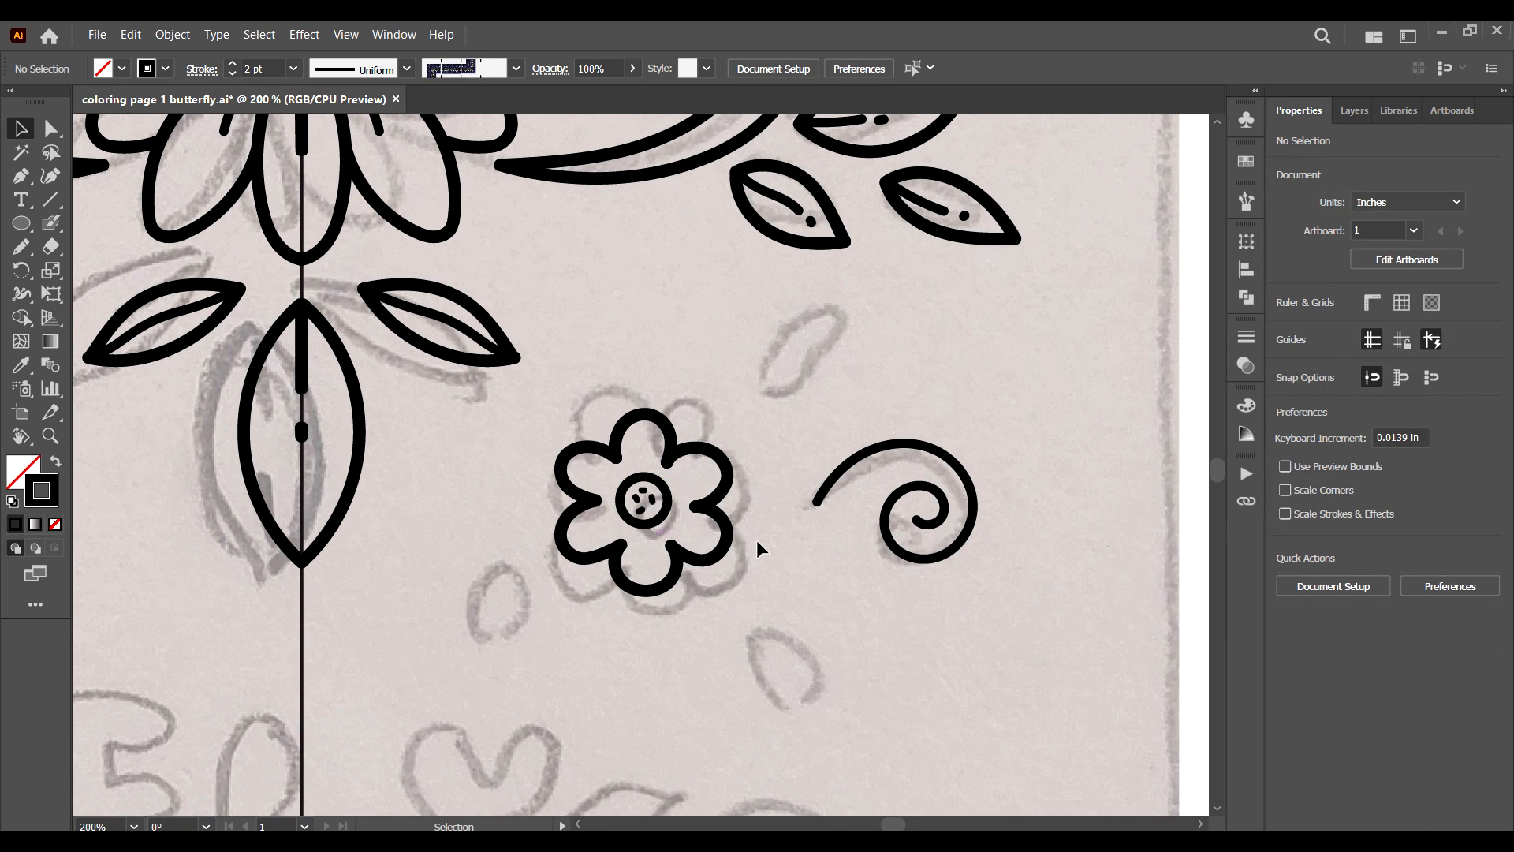
Set the Pencil's stroke to 4 pt and draw one pointed leaf above and one below the copied flower.
{"action": "left_click", "coordinate": [22, 249]}
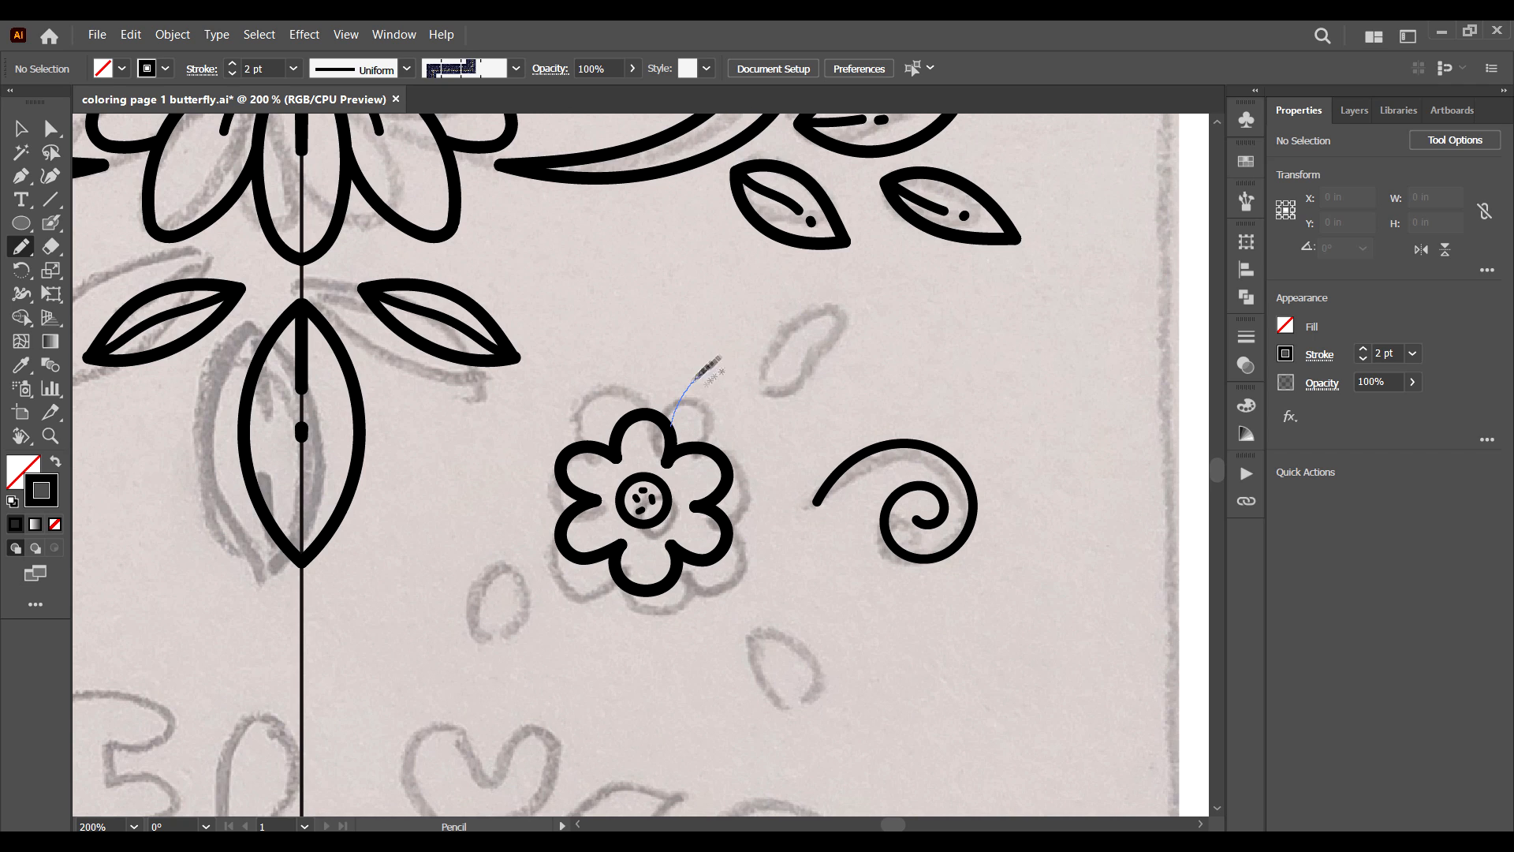
{"action": "left_click", "coordinate": [1413, 353]}
{"action": "left_click", "coordinate": [1403, 497]}
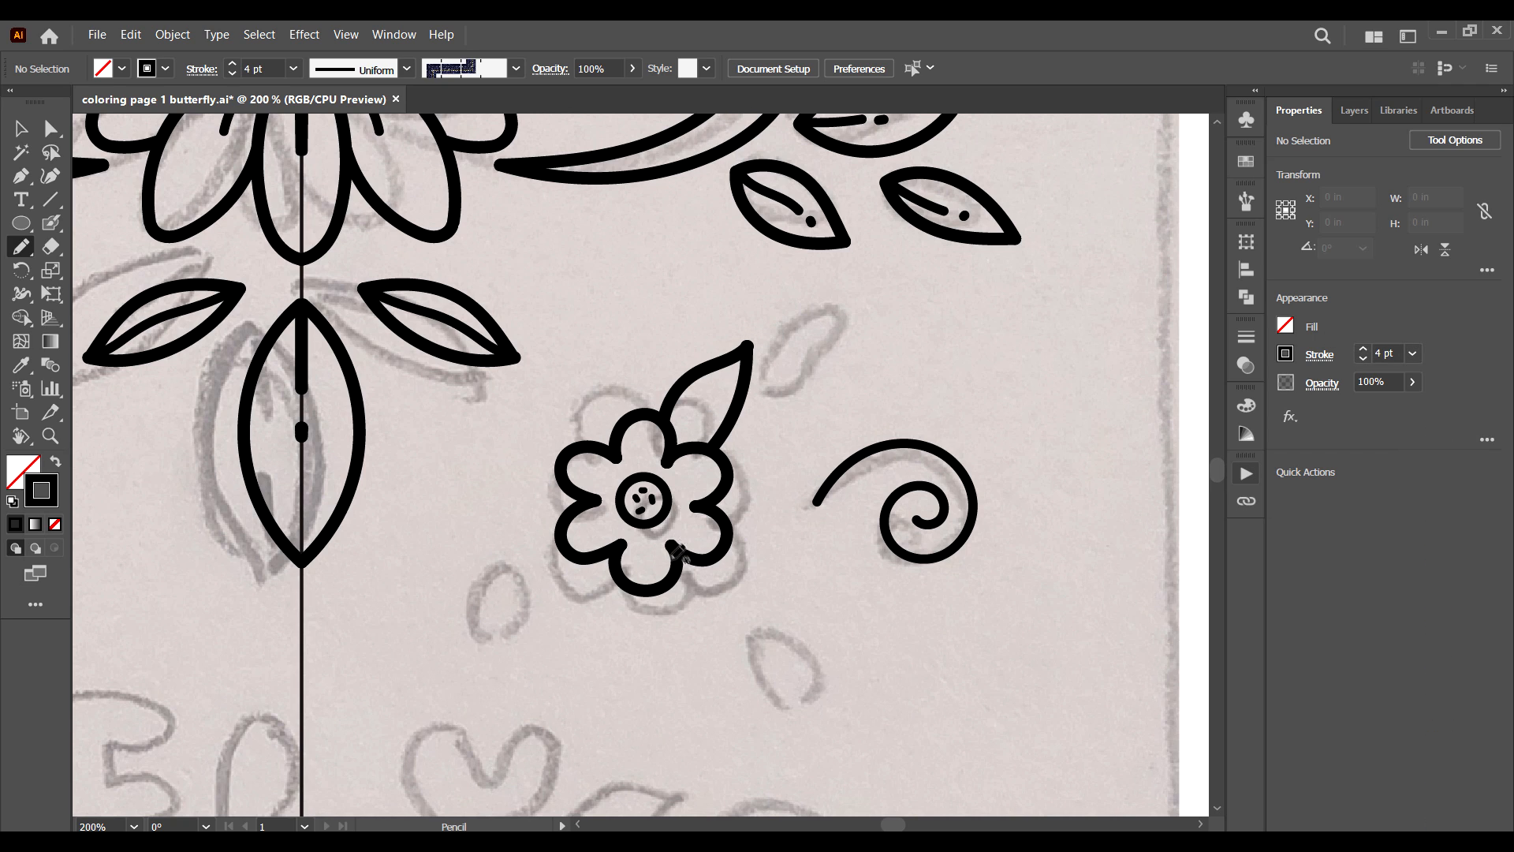
{"action": "left_click_drag", "start_coordinate": [582, 570], "coordinate": [604, 708]}
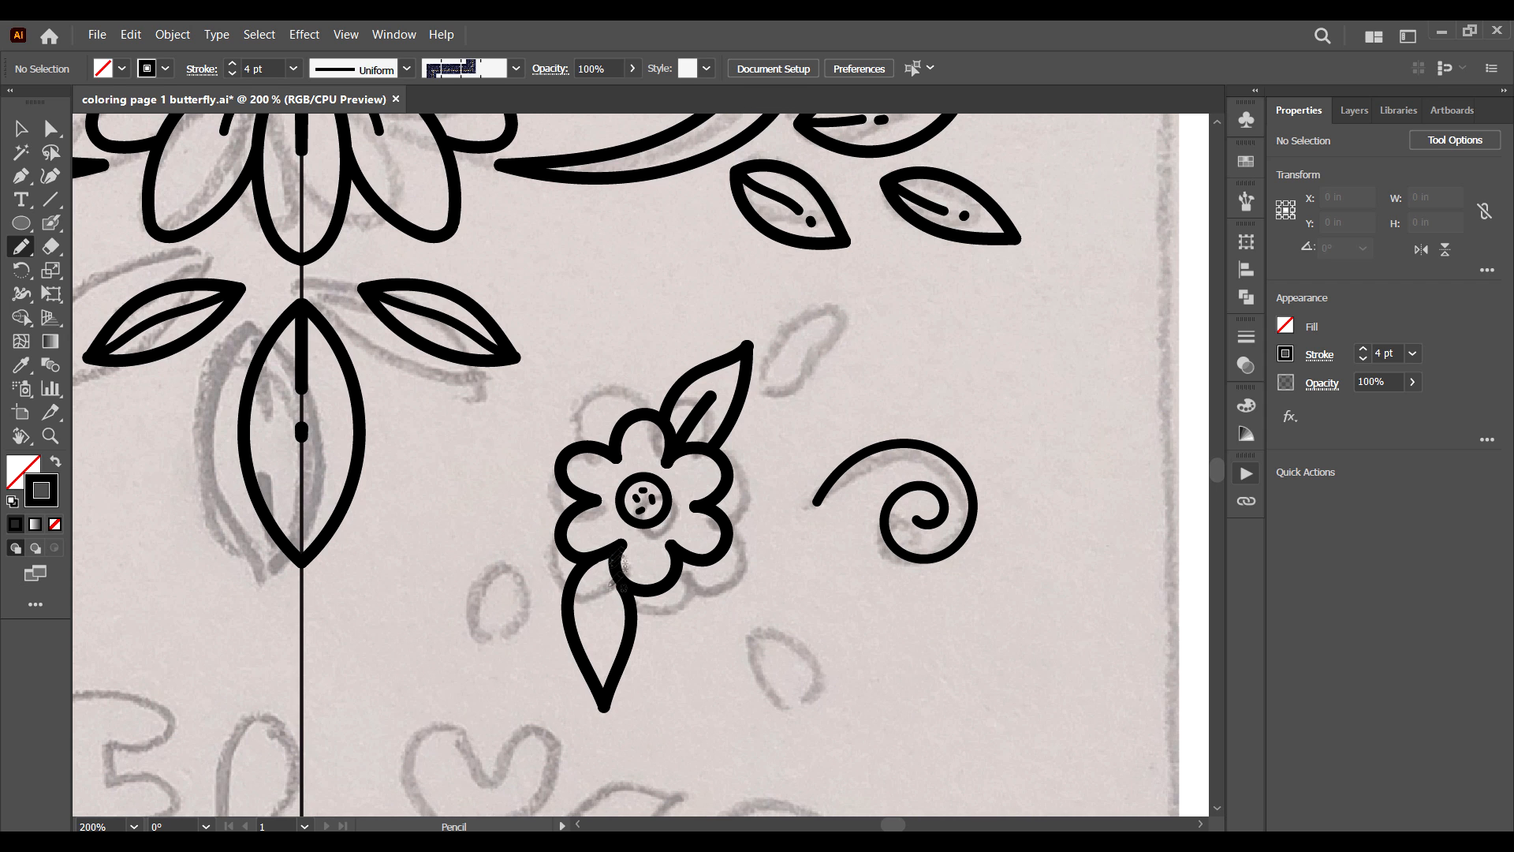
Select the vein lines of the flower's two leaves and set their stroke to 3 pt.
{"action": "left_click", "coordinate": [21, 128]}
{"action": "left_click", "coordinate": [603, 574]}
{"action": "left_click", "coordinate": [694, 420], "text": "shift"}
{"action": "left_click", "coordinate": [1412, 353]}
{"action": "left_click", "coordinate": [1435, 467]}
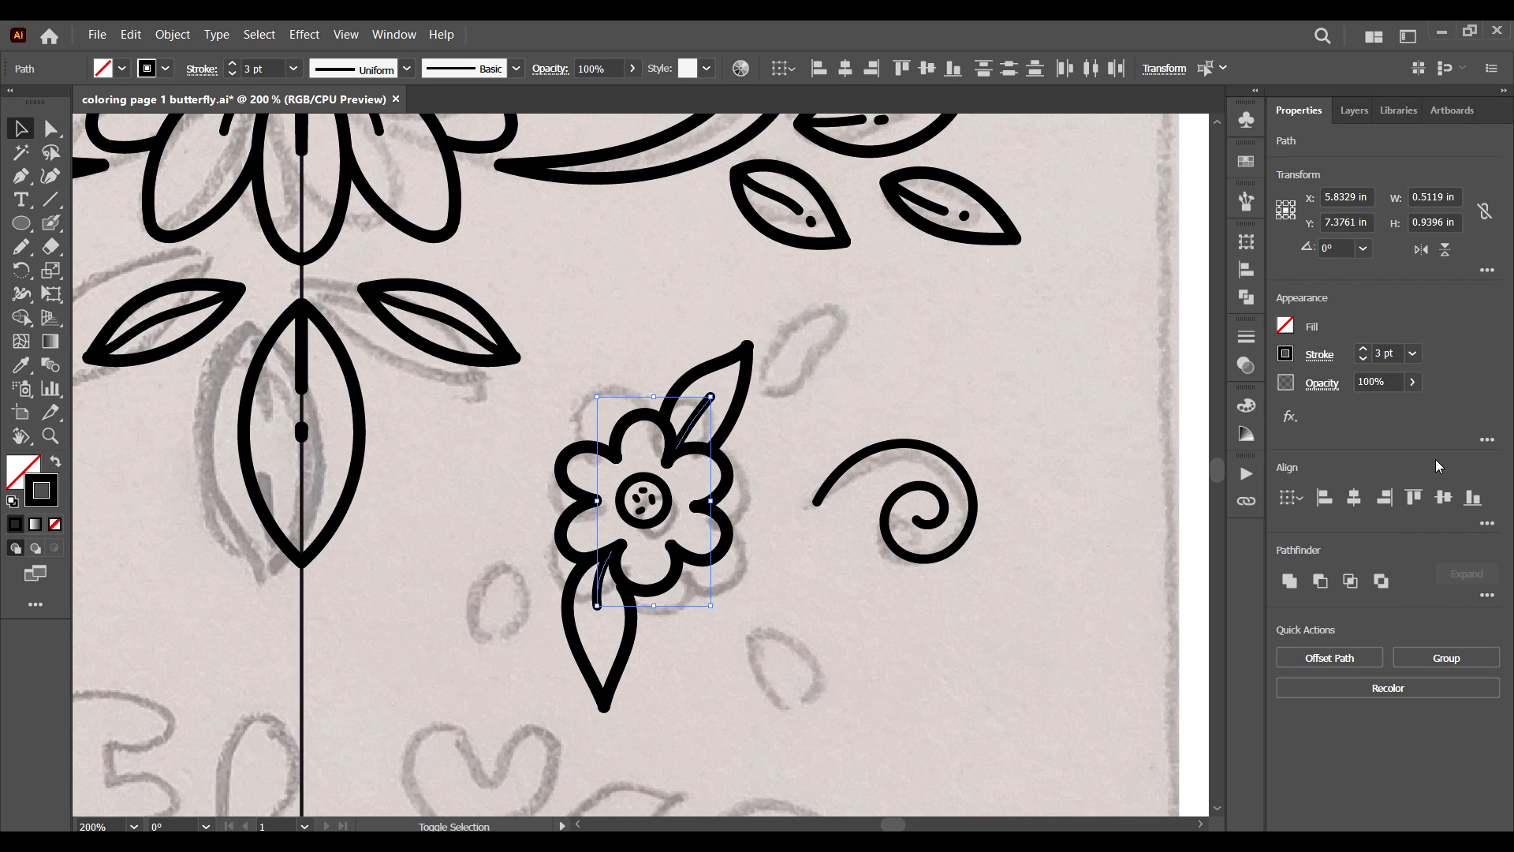
Move the tip anchor point of the flower's upper leaf so that its two edge strokes meet.
{"action": "key", "text": "ctrl+equal"}
{"action": "key", "text": "ctrl+equal"}
{"action": "left_click_drag", "start_coordinate": [812, 220], "coordinate": [737, 483]}
{"action": "left_click", "coordinate": [797, 426]}
{"action": "left_click", "coordinate": [749, 454]}
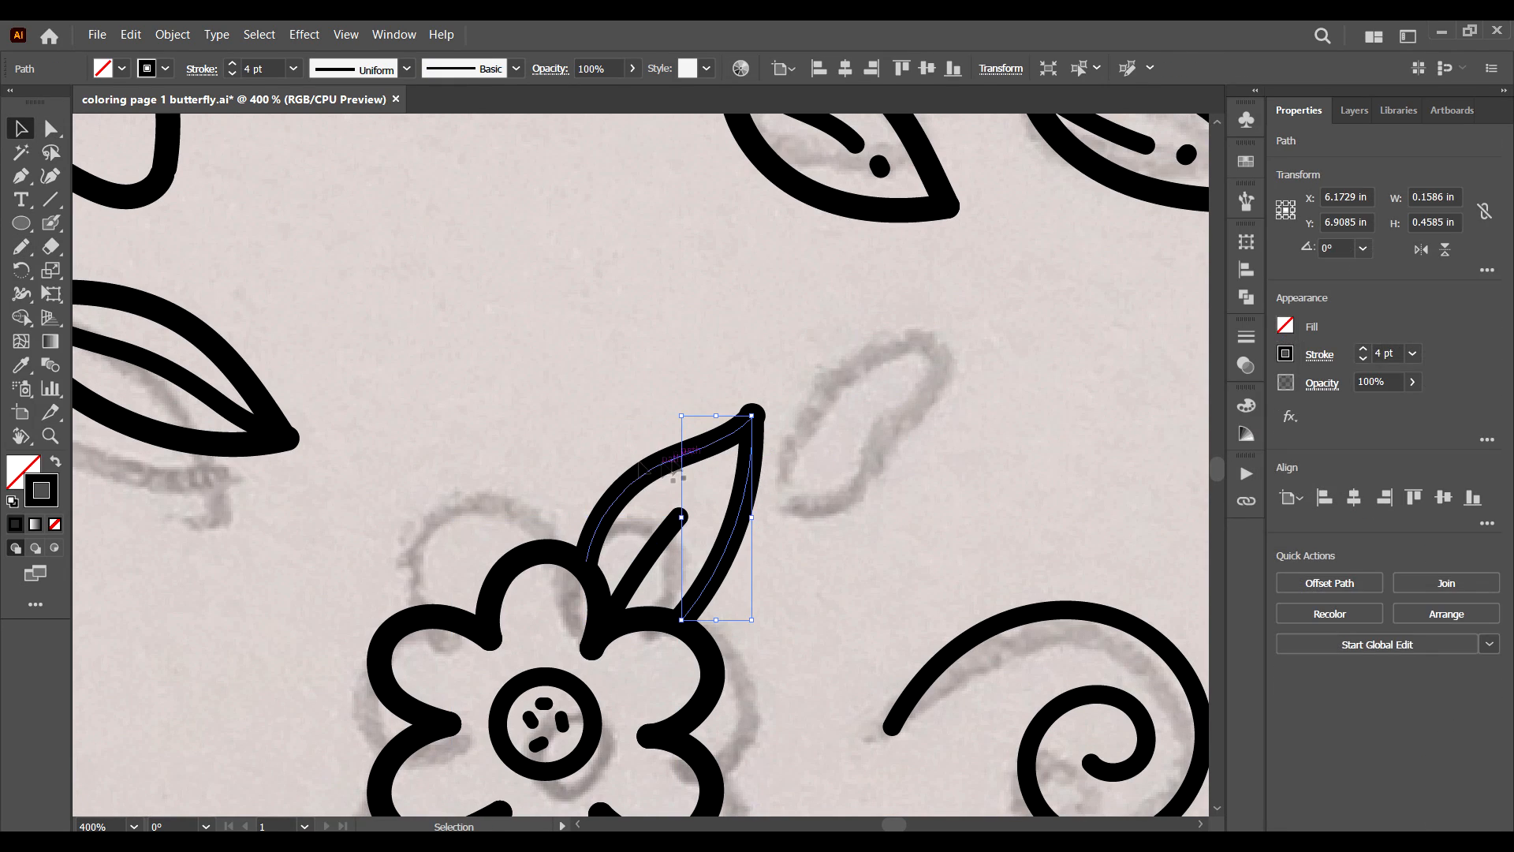
{"action": "key", "text": "a"}
{"action": "left_click_drag", "start_coordinate": [745, 420], "coordinate": [752, 416]}
{"action": "left_click", "coordinate": [753, 416]}
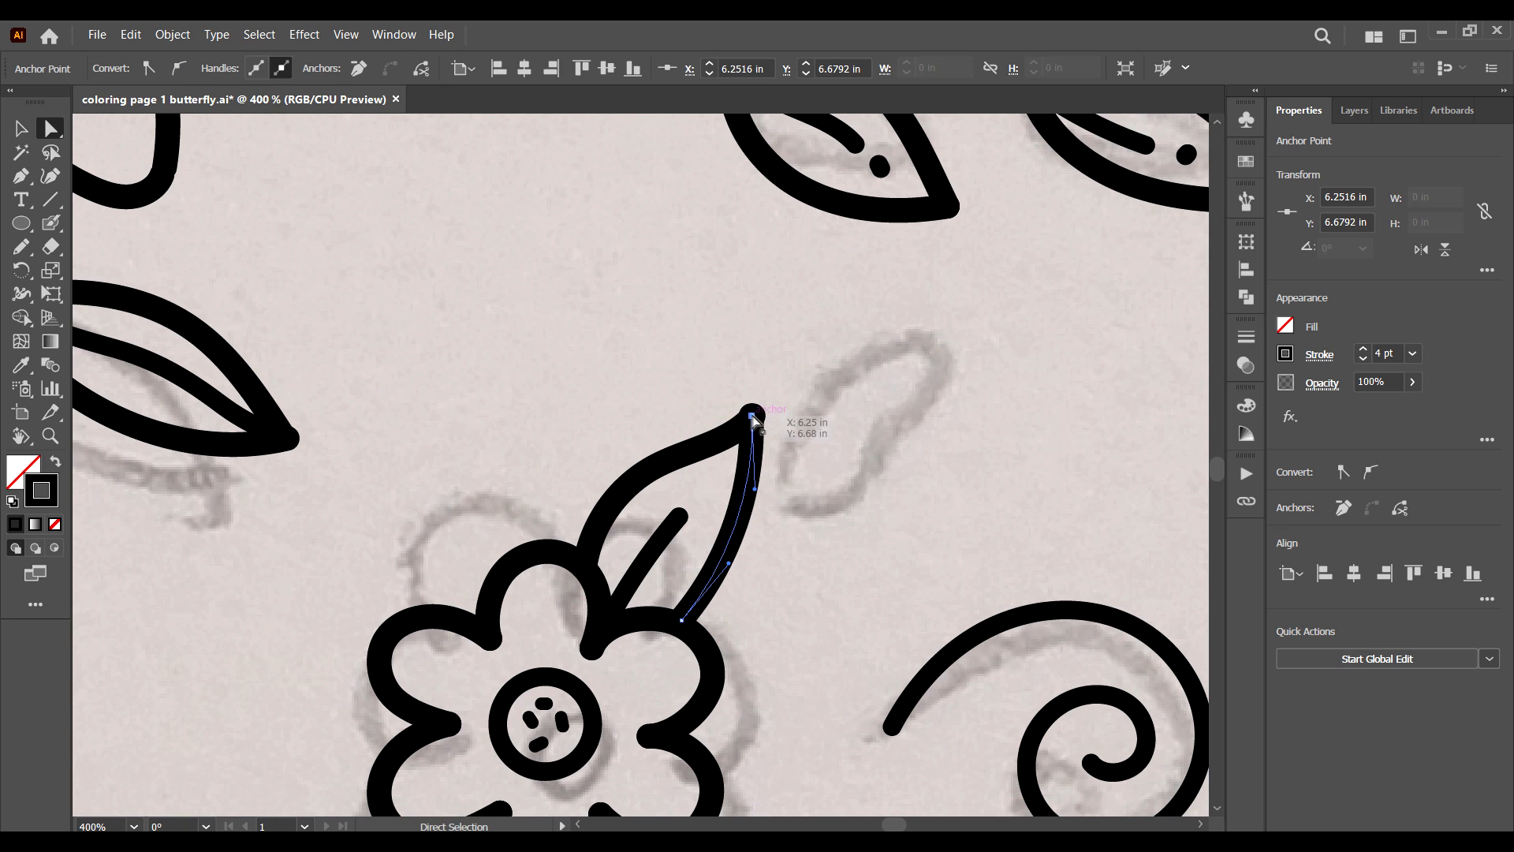
Adjust the tip anchor point of the flower's lower leaf so that its two edge strokes meet.
{"action": "left_click_drag", "start_coordinate": [620, 673], "coordinate": [735, 286]}
{"action": "left_click", "coordinate": [624, 501]}
{"action": "left_click_drag", "start_coordinate": [603, 733], "coordinate": [591, 602]}
{"action": "left_click", "coordinate": [592, 618]}
{"action": "left_click", "coordinate": [591, 596]}
{"action": "left_click", "coordinate": [592, 596]}
{"action": "left_click", "coordinate": [633, 578]}
Draw a double-line scroll below the FLY lettering, running from the mirror axis to a curled end.
{"action": "key", "text": "ctrl+1"}
{"action": "left_click_drag", "start_coordinate": [476, 436], "coordinate": [535, 404]}
{"action": "left_click", "coordinate": [21, 246]}
{"action": "scroll", "coordinate": [569, 623], "scroll_direction": "up", "scroll_amount": 2}
{"action": "left_click_drag", "start_coordinate": [569, 623], "coordinate": [587, 430]}
{"action": "mouse_move", "coordinate": [584, 430]}
{"action": "left_mouse_down"}
{"action": "mouse_move", "coordinate": [826, 440]}
{"action": "mouse_move", "coordinate": [902, 383]}
{"action": "left_mouse_up"}
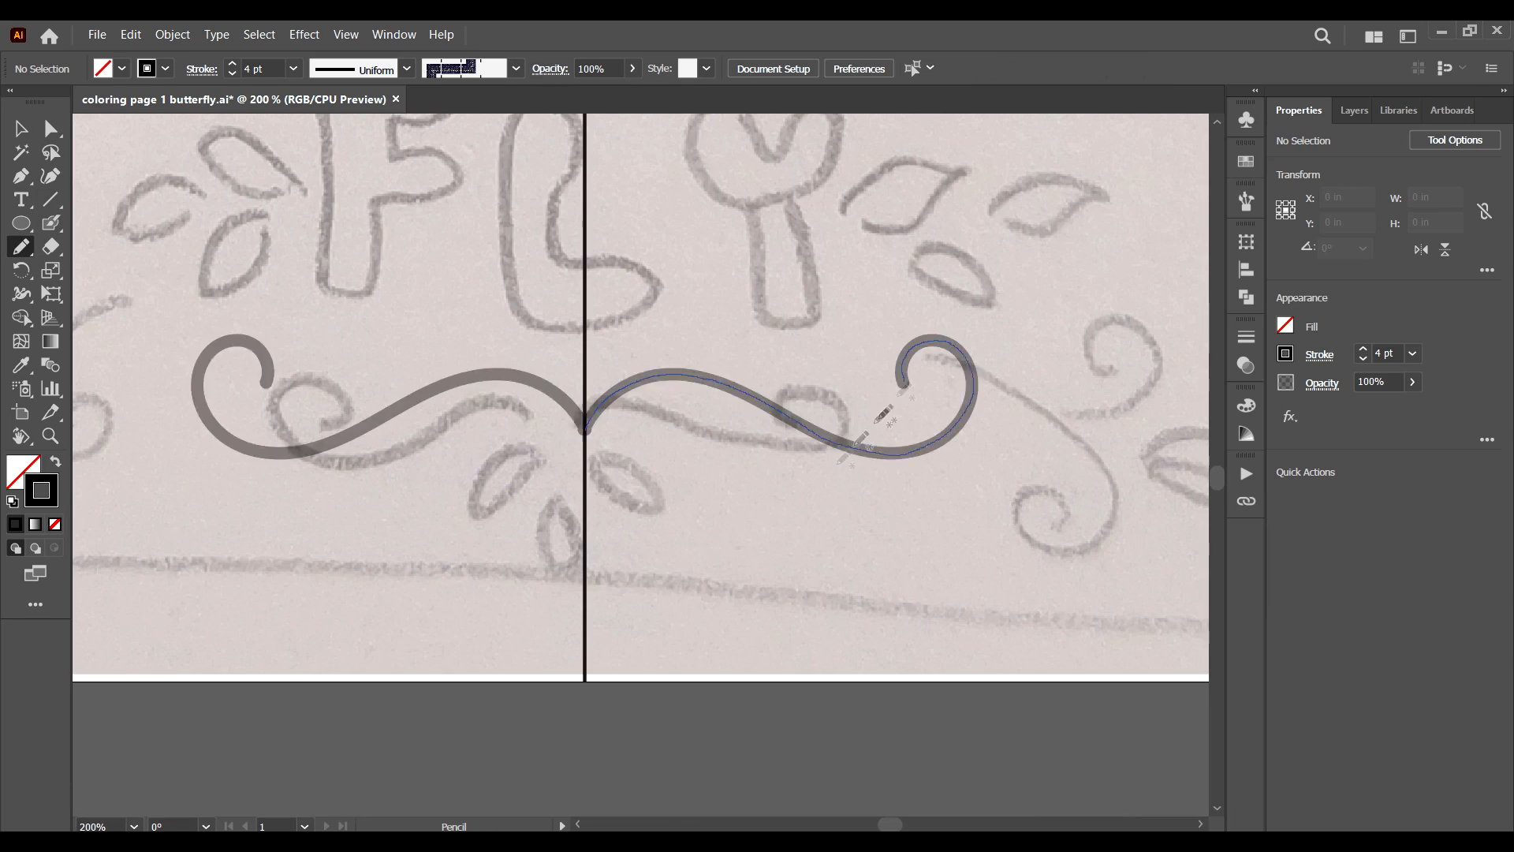
{"action": "left_click_drag", "start_coordinate": [719, 400], "coordinate": [855, 458]}
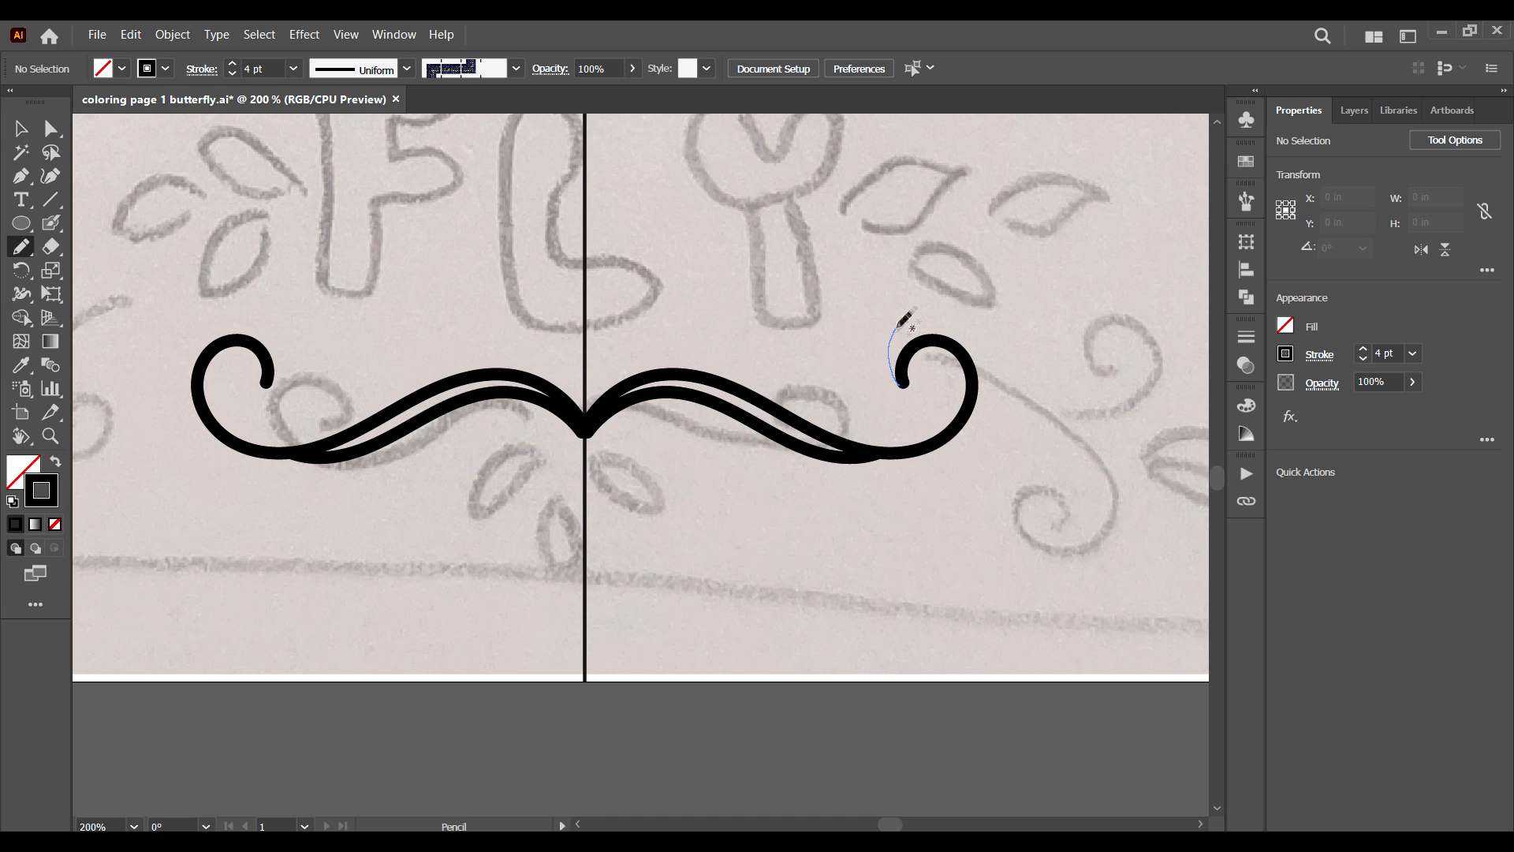
Draw an outer curve around the scroll's curled end with a short accent line inside it.
{"action": "mouse_move", "coordinate": [896, 327]}
{"action": "left_mouse_down"}
{"action": "mouse_move", "coordinate": [974, 380]}
{"action": "mouse_move", "coordinate": [895, 323]}
{"action": "left_mouse_up"}
{"action": "key", "text": "ctrl+z"}
{"action": "left_click_drag", "start_coordinate": [959, 430], "coordinate": [961, 432]}
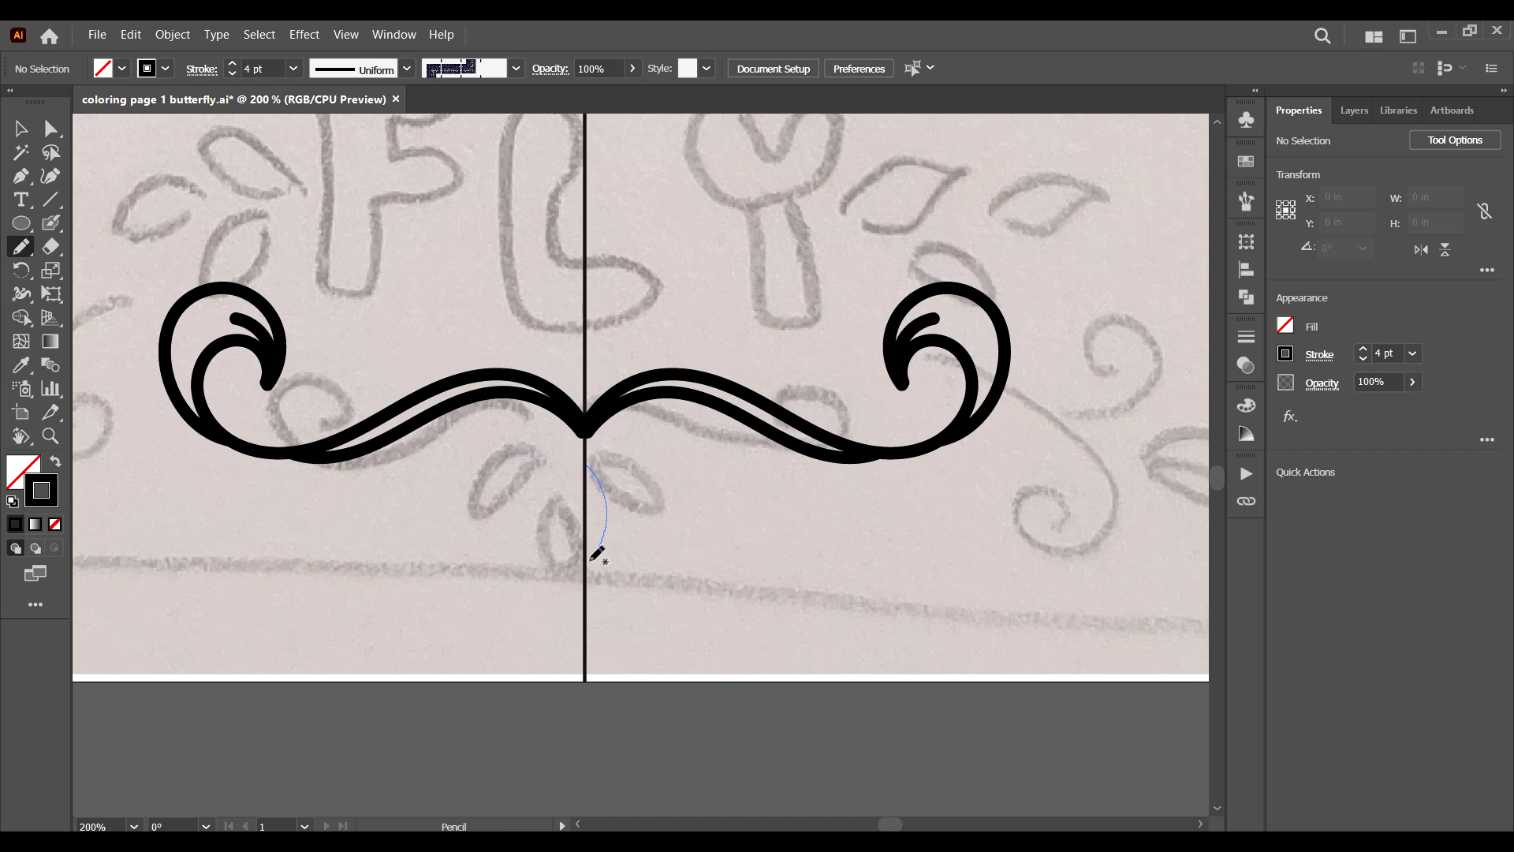
Draw an upright leaf on the axis and a slanted side leaf below the scroll, each with a short vein.
{"action": "left_click_drag", "start_coordinate": [596, 555], "coordinate": [584, 569]}
{"action": "left_click_drag", "start_coordinate": [623, 453], "coordinate": [719, 518]}
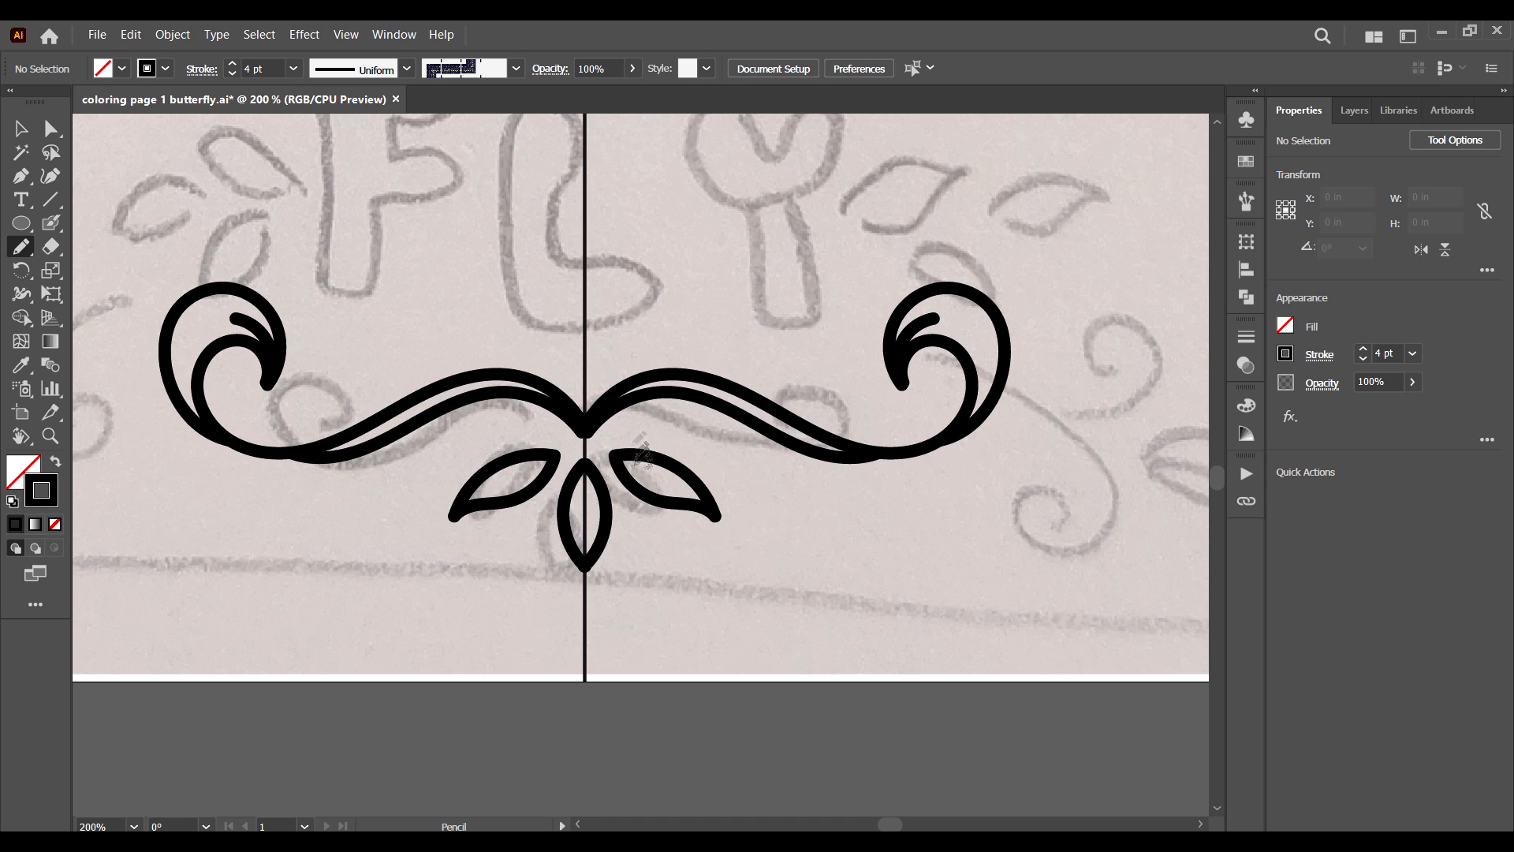
{"action": "left_click_drag", "start_coordinate": [586, 471], "coordinate": [584, 501]}
Draw a large horizontal leaf with a full vein and a small upright leaf with a short vein beside the scroll's curl.
{"action": "left_click_drag", "start_coordinate": [809, 190], "coordinate": [774, 264]}
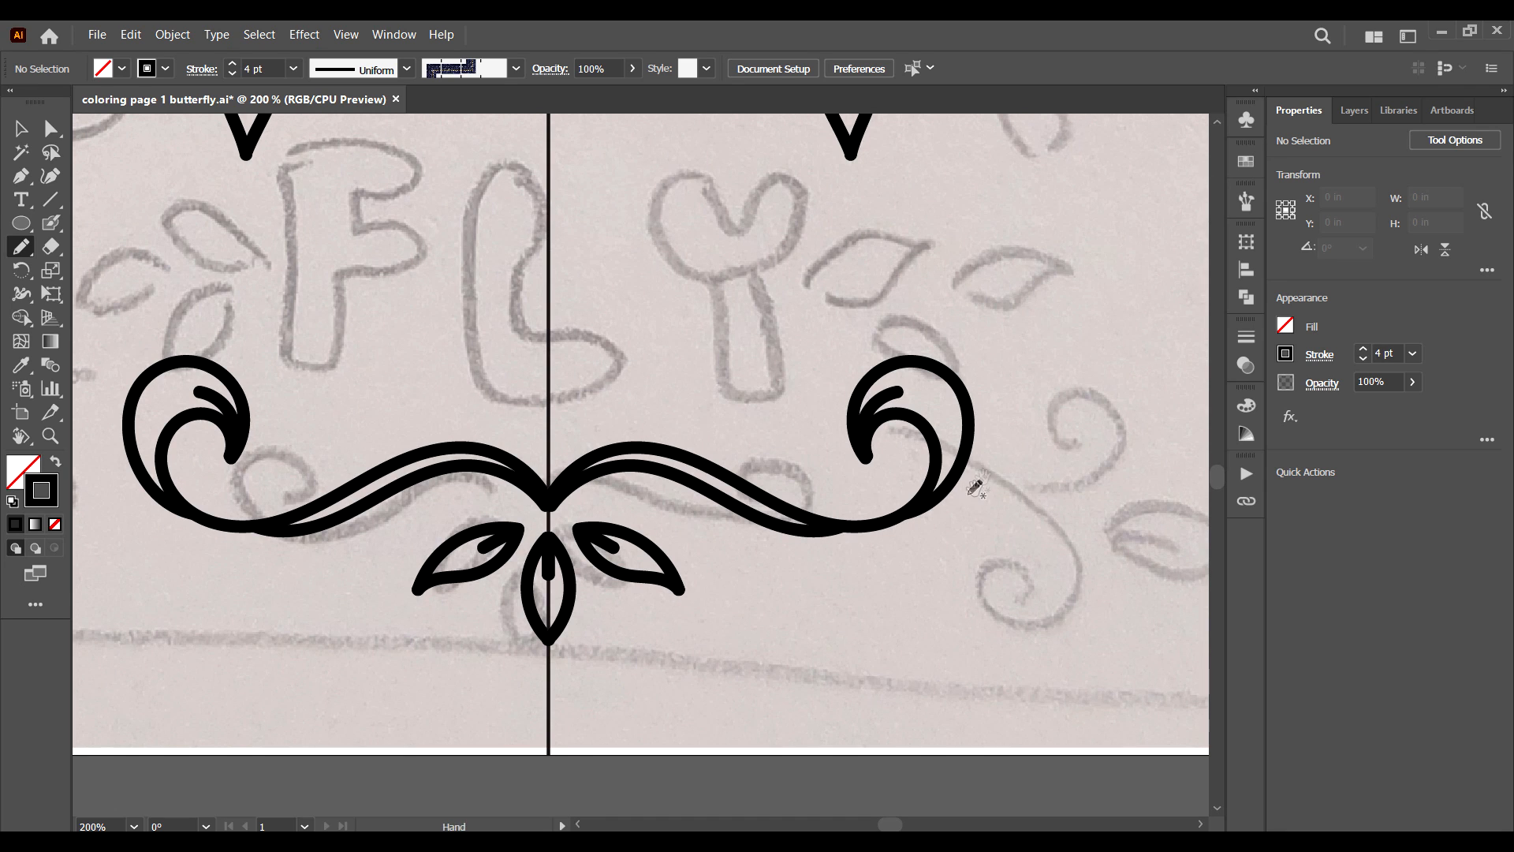
{"action": "left_click_drag", "start_coordinate": [957, 507], "coordinate": [1102, 491]}
{"action": "mouse_move", "coordinate": [776, 467]}
{"action": "left_mouse_down"}
{"action": "mouse_move", "coordinate": [608, 460]}
{"action": "mouse_move", "coordinate": [612, 473]}
{"action": "left_mouse_up"}
{"action": "left_click_drag", "start_coordinate": [793, 514], "coordinate": [938, 496]}
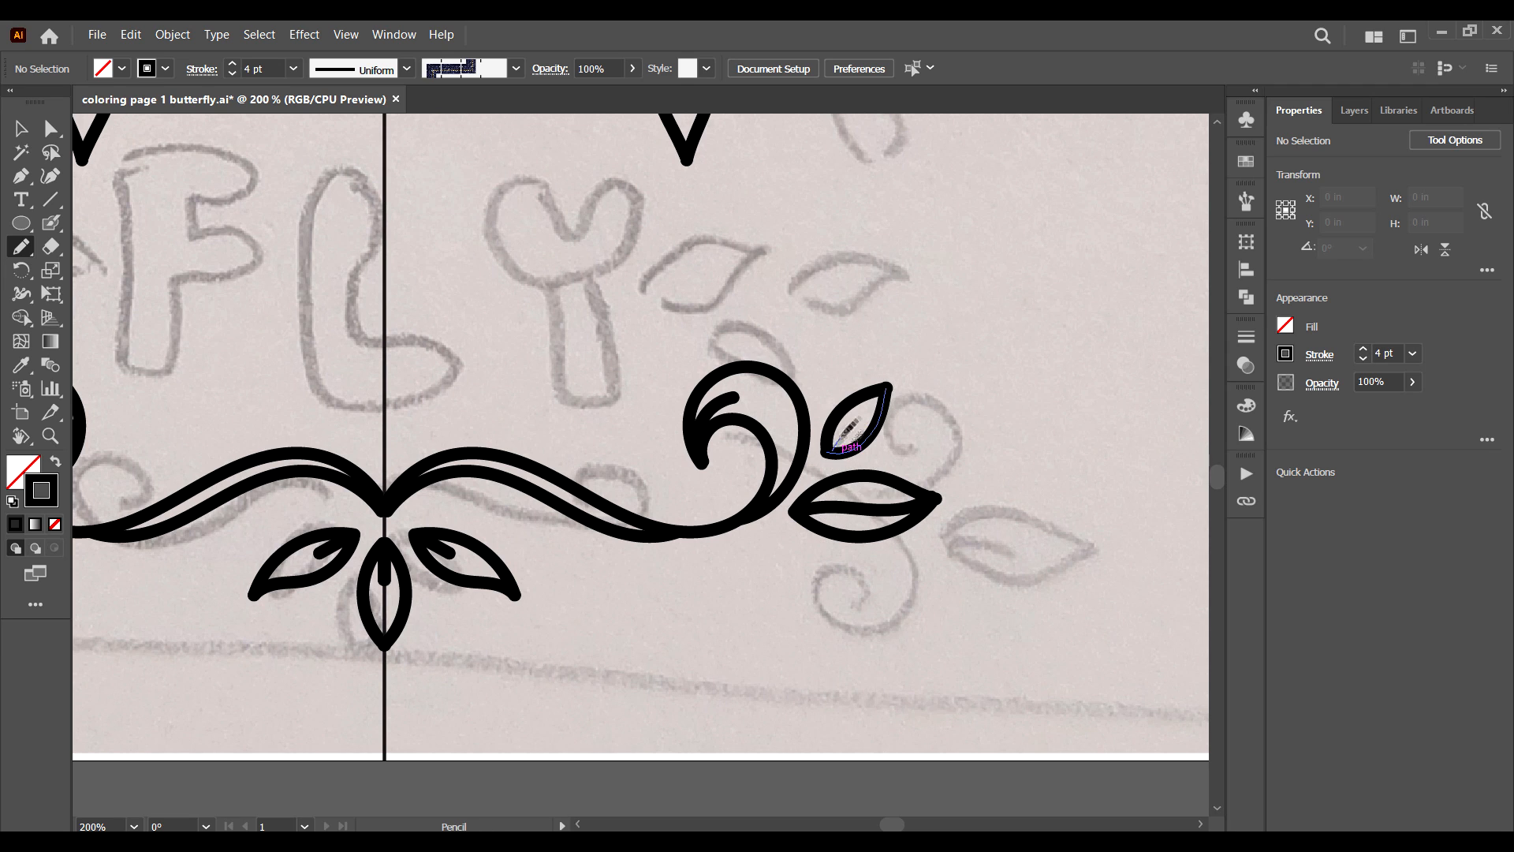
{"action": "left_click_drag", "start_coordinate": [833, 447], "coordinate": [850, 428]}
Select the leaf veins and the curl's accent line in the bottom ornament and set their stroke to 3 pt.
{"action": "mouse_move", "coordinate": [805, 542]}
{"action": "left_mouse_down"}
{"action": "mouse_move", "coordinate": [850, 606]}
{"action": "mouse_move", "coordinate": [891, 543]}
{"action": "left_mouse_up"}
{"action": "key", "text": "v"}
{"action": "left_click", "coordinate": [470, 563]}
{"action": "left_click", "coordinate": [526, 550], "text": "shift"}
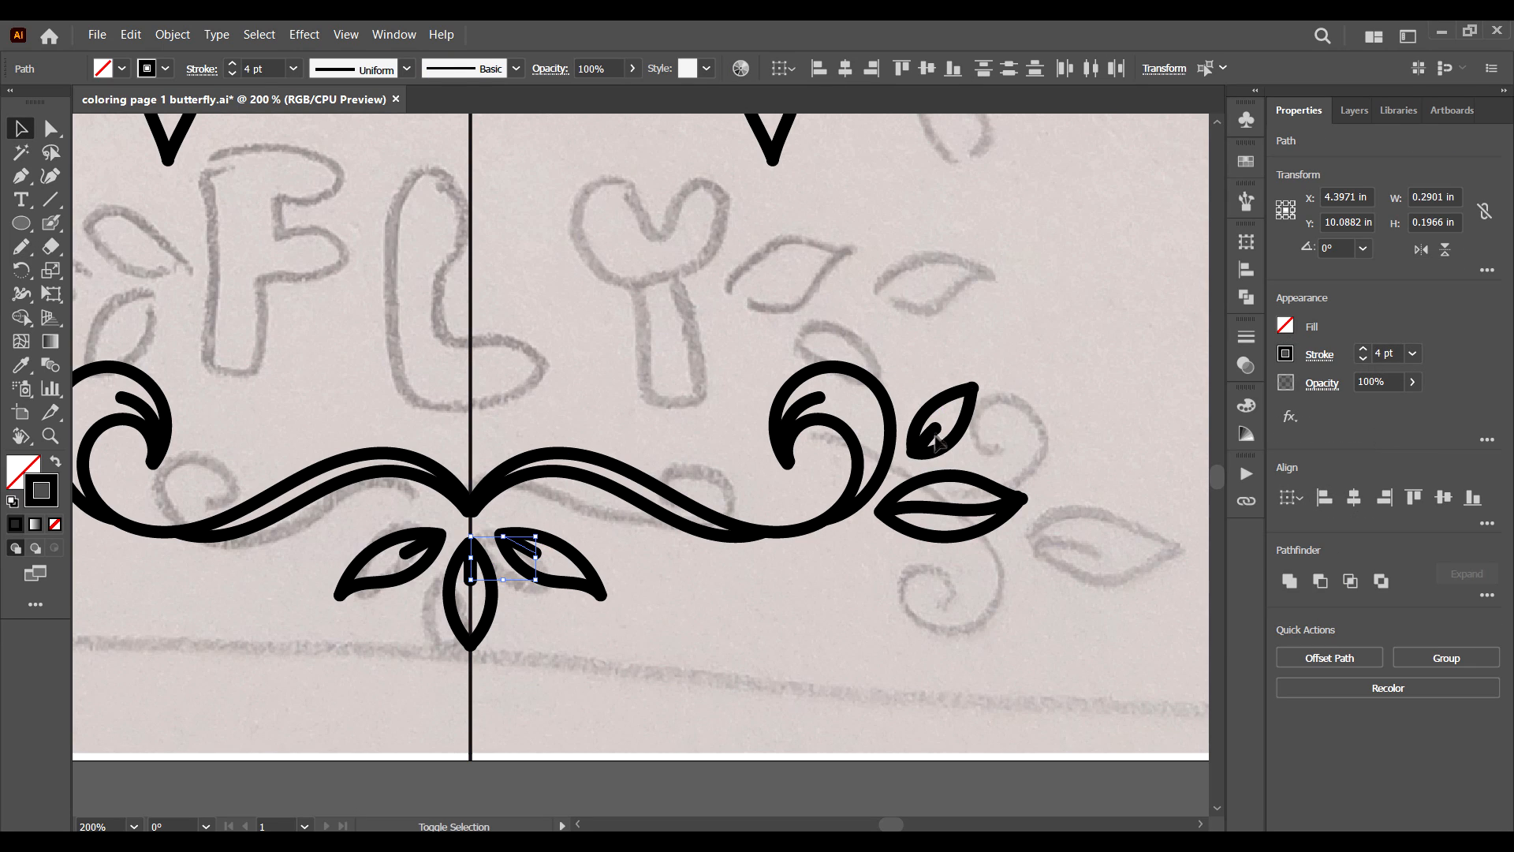
{"action": "left_click", "coordinate": [935, 434], "text": "shift"}
{"action": "left_click", "coordinate": [925, 507], "text": "shift"}
{"action": "left_click", "coordinate": [802, 406], "text": "shift"}
{"action": "left_click", "coordinate": [1412, 354]}
{"action": "left_click", "coordinate": [1431, 477]}
{"action": "left_click", "coordinate": [962, 286]}
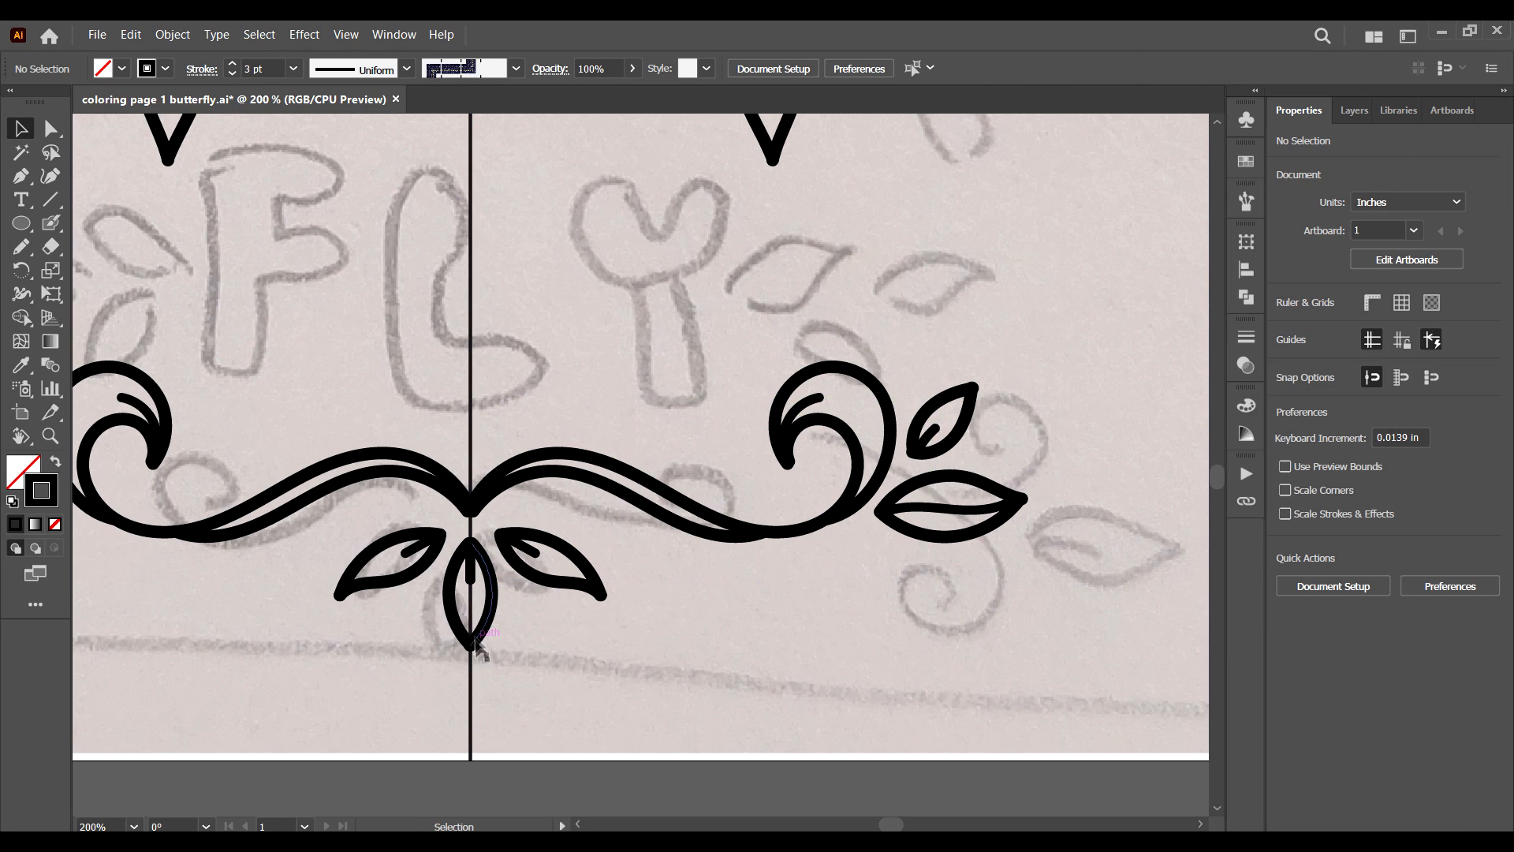
Move the tip anchor points of the small leaf beside the curl so that its edge strokes meet.
{"action": "left_click", "coordinate": [1022, 497]}
{"action": "left_click", "coordinate": [794, 449]}
{"action": "key", "text": "a"}
{"action": "left_click_drag", "start_coordinate": [818, 443], "coordinate": [776, 474]}
{"action": "key", "text": "ctrl+plus"}
{"action": "key", "text": "ctrl+plus"}
{"action": "key", "text": "ctrl+plus"}
{"action": "left_click_drag", "start_coordinate": [635, 465], "coordinate": [639, 458]}
{"action": "left_click_drag", "start_coordinate": [641, 600], "coordinate": [463, 627]}
{"action": "left_click_drag", "start_coordinate": [1040, 242], "coordinate": [970, 298]}
{"action": "left_click", "coordinate": [1011, 265]}
{"action": "left_click", "coordinate": [1011, 266]}
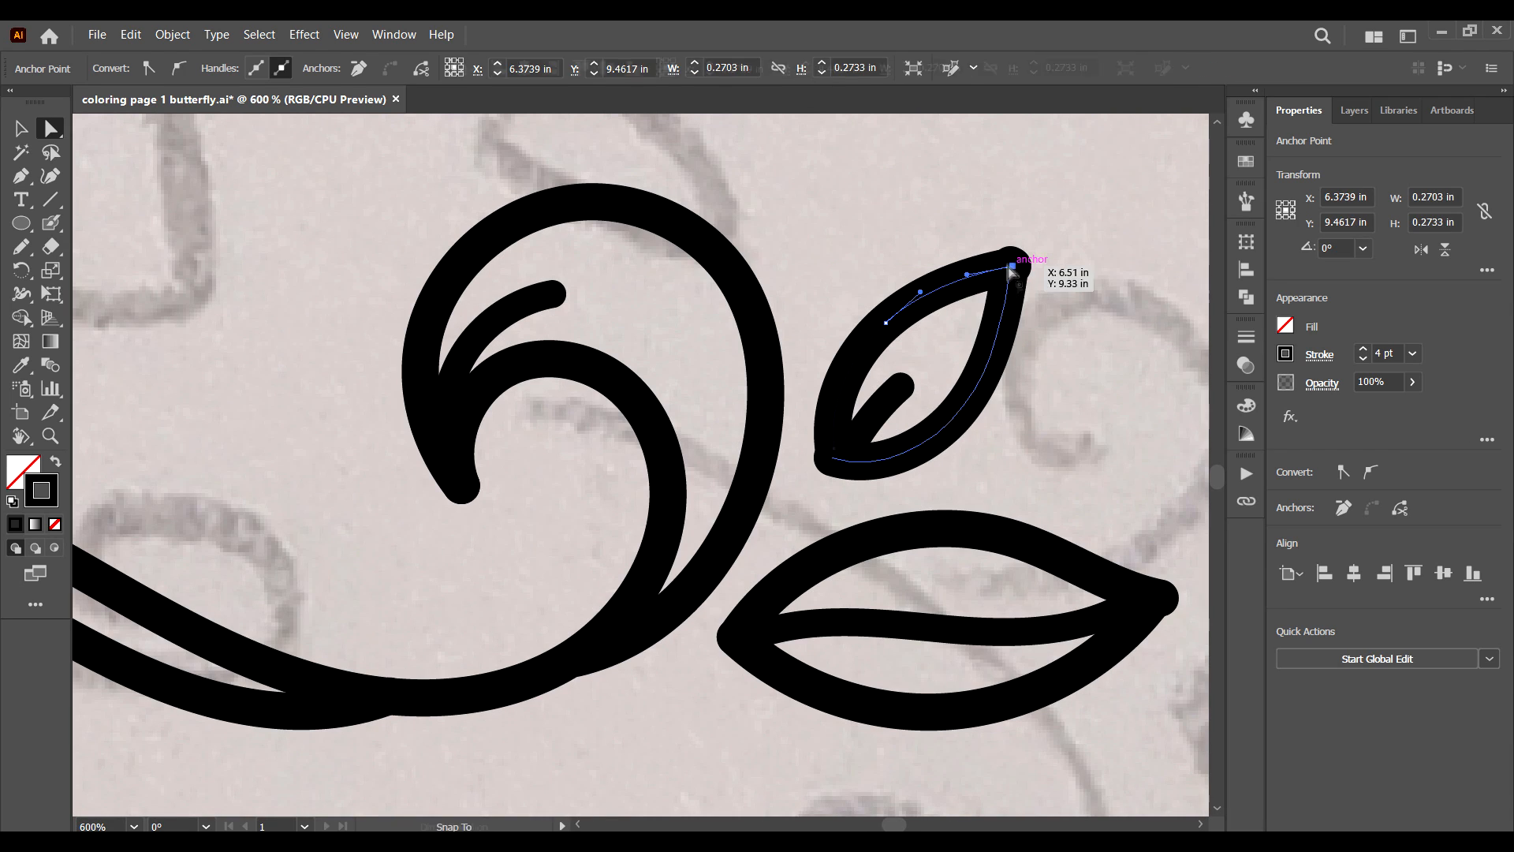
{"action": "left_click", "coordinate": [1008, 276]}
Align the anchor points at the small leaf's base and the large leaf's ends to close their outlines.
{"action": "left_click_drag", "start_coordinate": [801, 495], "coordinate": [867, 425]}
{"action": "left_click", "coordinate": [833, 455]}
{"action": "left_click", "coordinate": [835, 487]}
{"action": "left_click_drag", "start_coordinate": [1104, 552], "coordinate": [999, 552]}
{"action": "left_click", "coordinate": [992, 553]}
{"action": "left_click_drag", "start_coordinate": [529, 544], "coordinate": [574, 591]}
{"action": "left_click", "coordinate": [578, 587]}
{"action": "left_click_drag", "start_coordinate": [541, 652], "coordinate": [600, 564]}
{"action": "left_click", "coordinate": [583, 593]}
{"action": "left_click_drag", "start_coordinate": [584, 593], "coordinate": [574, 591]}
Refine the lower edge's anchor point at the small leaf's tip.
{"action": "left_click_drag", "start_coordinate": [923, 169], "coordinate": [877, 351]}
{"action": "left_click_drag", "start_coordinate": [848, 366], "coordinate": [805, 403]}
{"action": "left_click", "coordinate": [802, 403]}
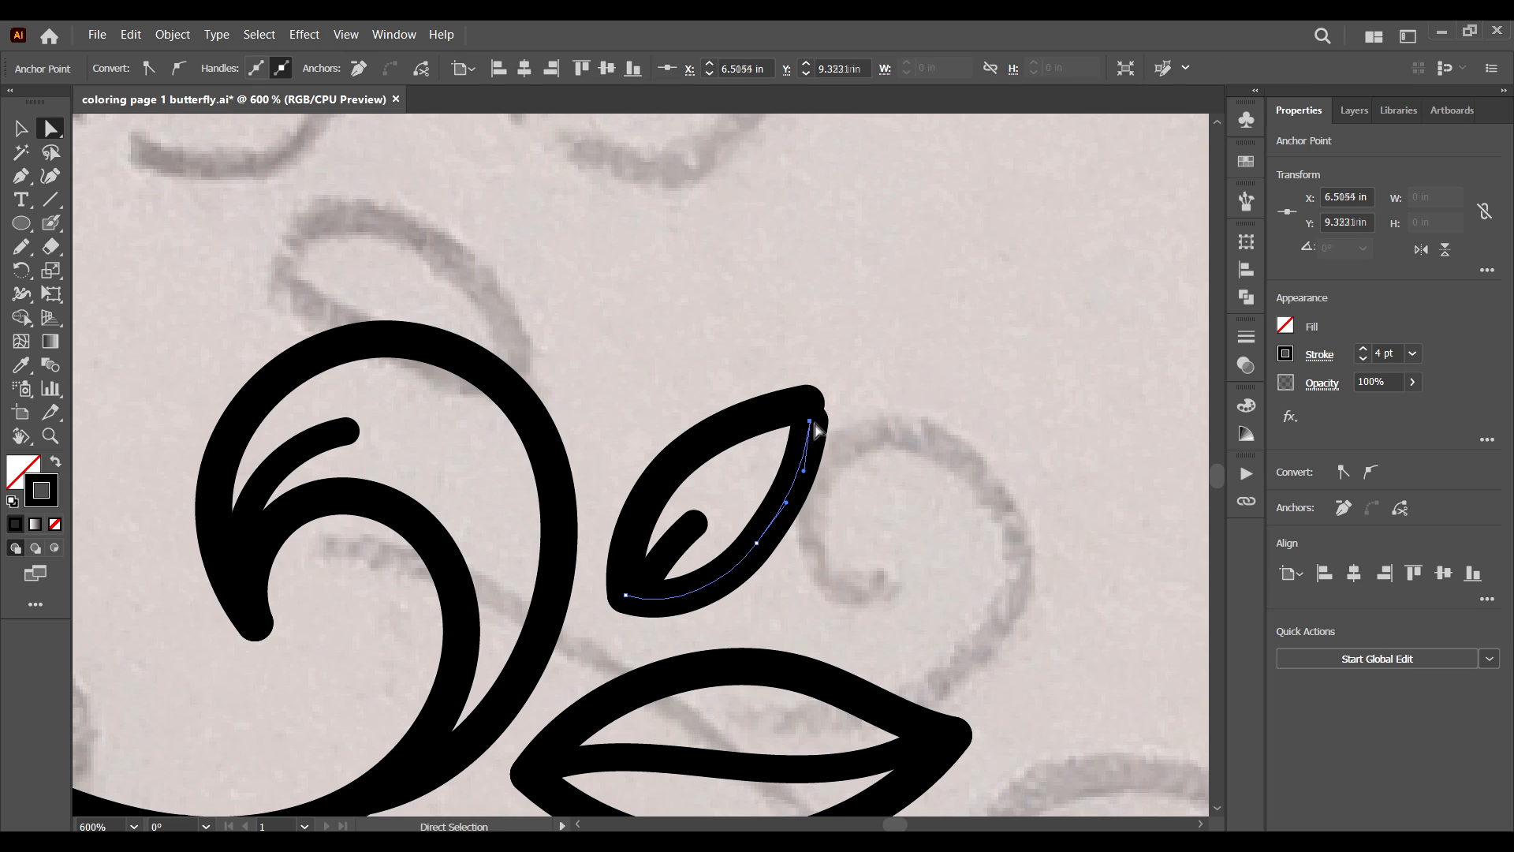
{"action": "left_click", "coordinate": [780, 362]}
Adjust the lower edge of the slanted leaf beneath the scroll at its inner end to smooth its outline.
{"action": "left_click_drag", "start_coordinate": [441, 520], "coordinate": [820, 423]}
{"action": "key", "text": "ctrl+minus"}
{"action": "key", "text": "ctrl+minus"}
{"action": "key", "text": "ctrl+minus"}
{"action": "key", "text": "ctrl+minus"}
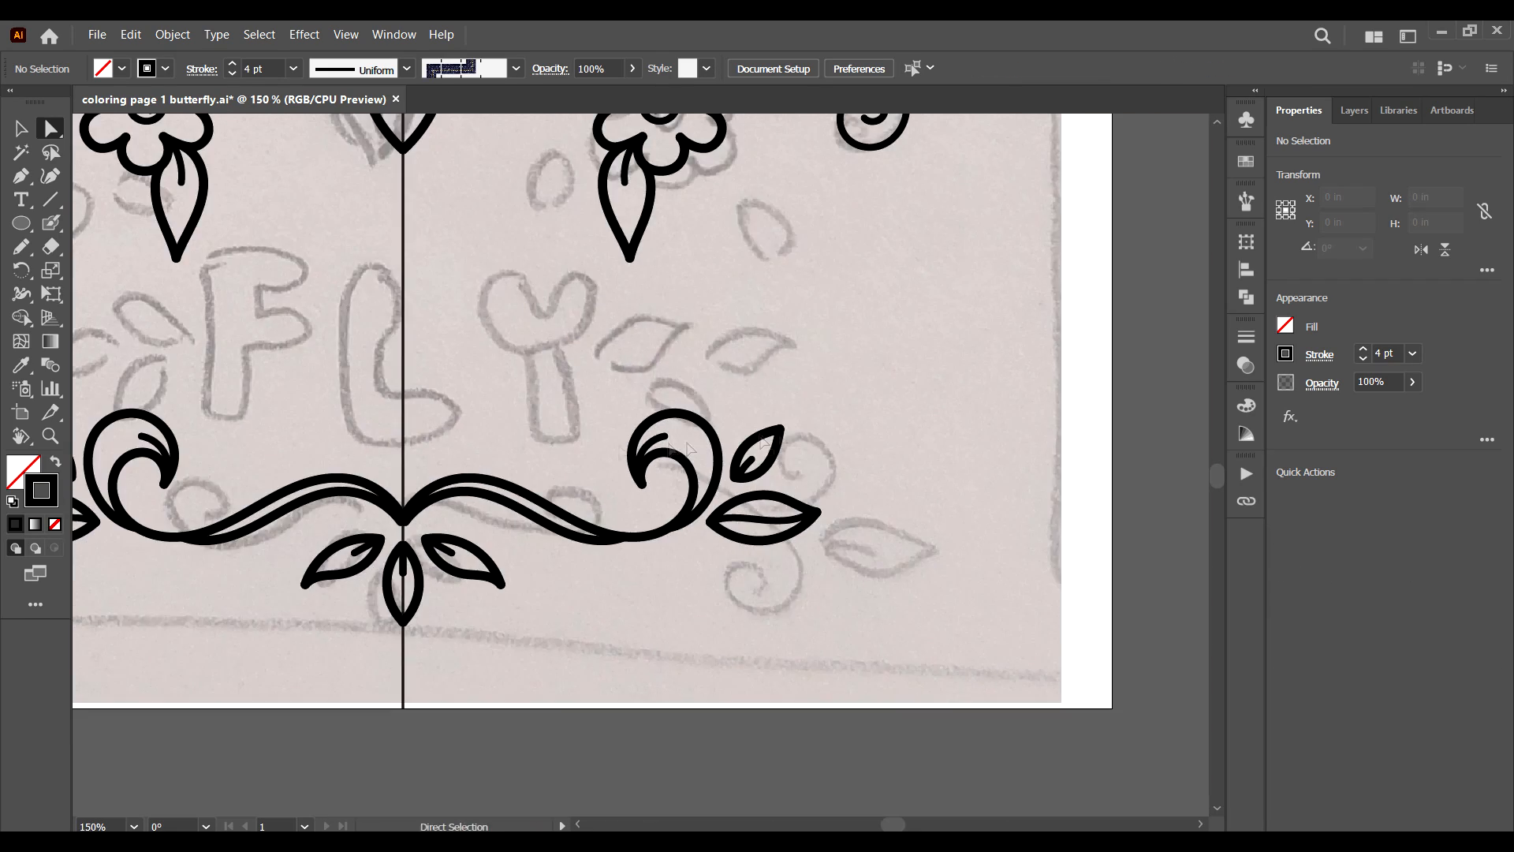
{"action": "left_click_drag", "start_coordinate": [526, 558], "coordinate": [766, 518]}
{"action": "left_click_drag", "start_coordinate": [765, 517], "coordinate": [713, 572]}
{"action": "key", "text": "ctrl+plus"}
{"action": "key", "text": "ctrl+plus"}
{"action": "key", "text": "ctrl+plus"}
{"action": "key", "text": "ctrl+plus"}
{"action": "left_click", "coordinate": [374, 294]}
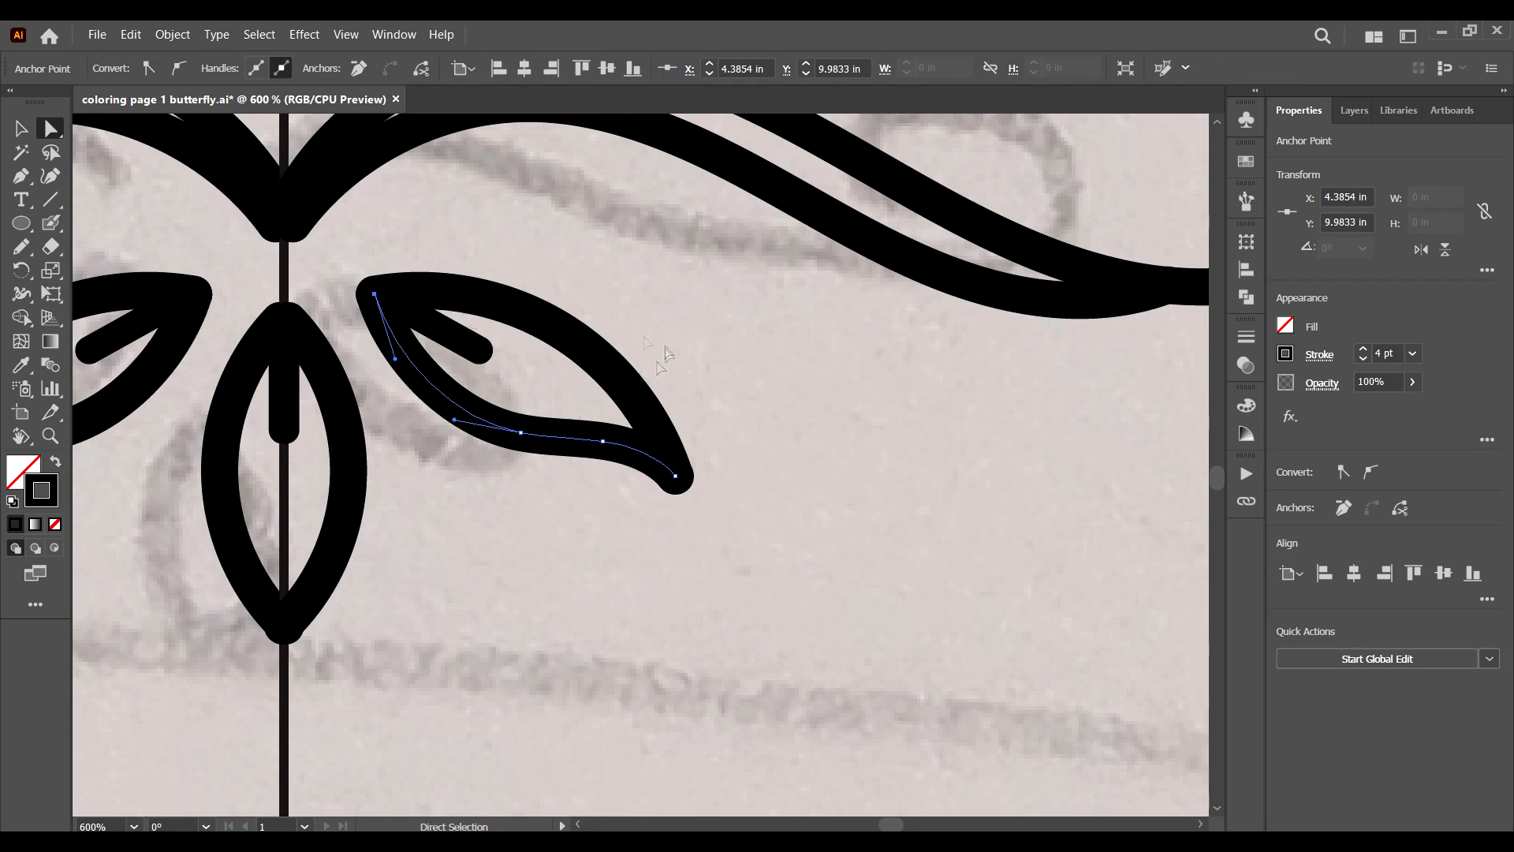
{"action": "left_click_drag", "start_coordinate": [390, 373], "coordinate": [391, 375]}
{"action": "left_click", "coordinate": [548, 518]}
Draw a curled scroll about 0.99 by 1.06 in above the butterfly's wing, beside the antenna.
{"action": "key", "text": "ctrl+minus"}
{"action": "key", "text": "ctrl+minus"}
{"action": "key", "text": "ctrl+minus"}
{"action": "left_click_drag", "start_coordinate": [588, 228], "coordinate": [602, 481]}
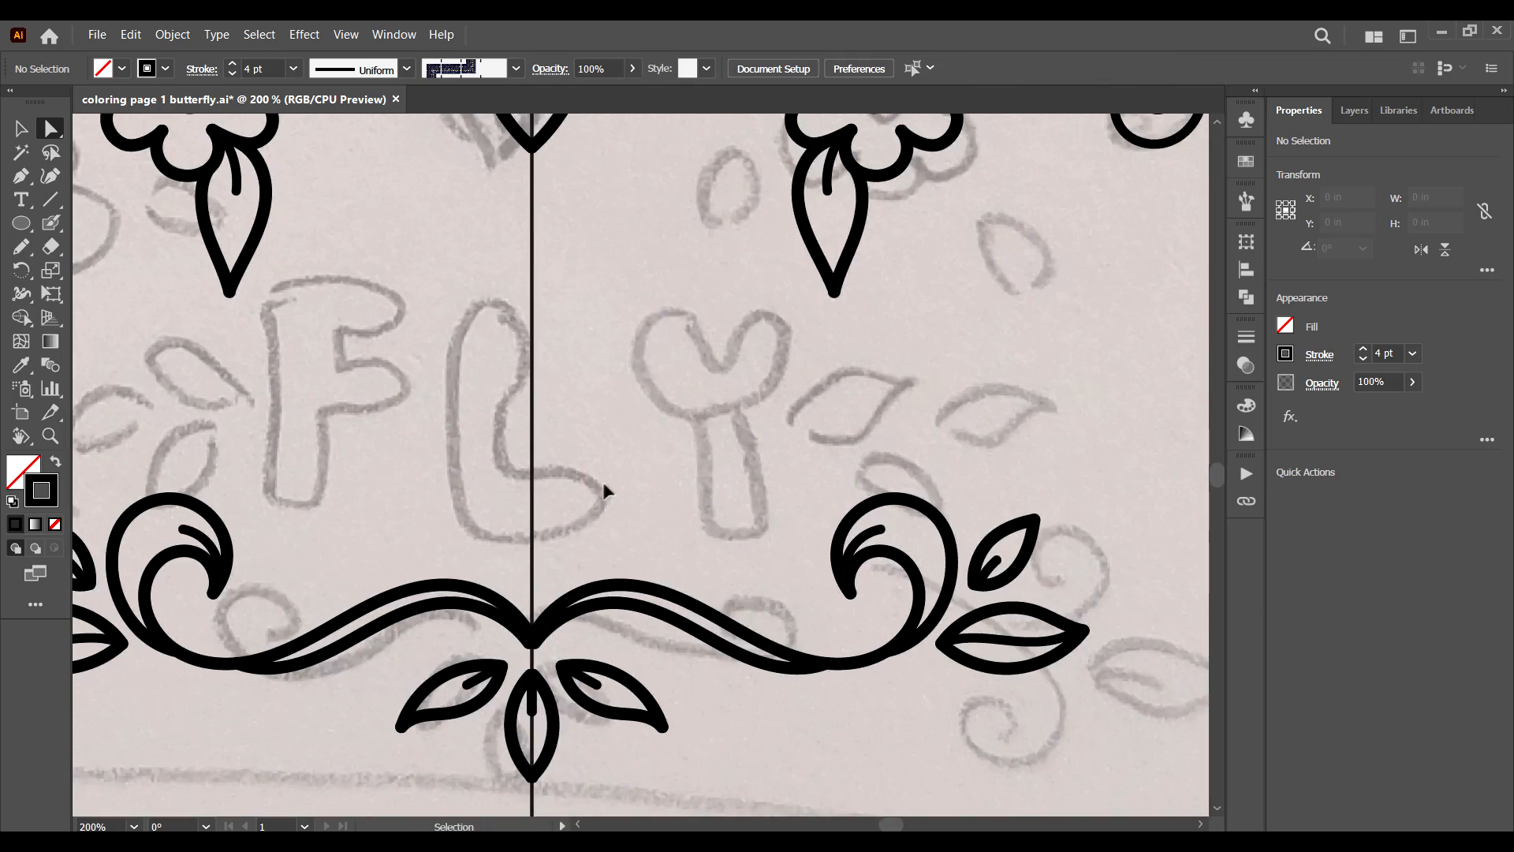
{"action": "key", "text": "ctrl+minus"}
{"action": "key", "text": "ctrl+minus"}
{"action": "key", "text": "ctrl+minus"}
{"action": "left_click_drag", "start_coordinate": [637, 399], "coordinate": [636, 556]}
{"action": "left_click_drag", "start_coordinate": [637, 466], "coordinate": [614, 828]}
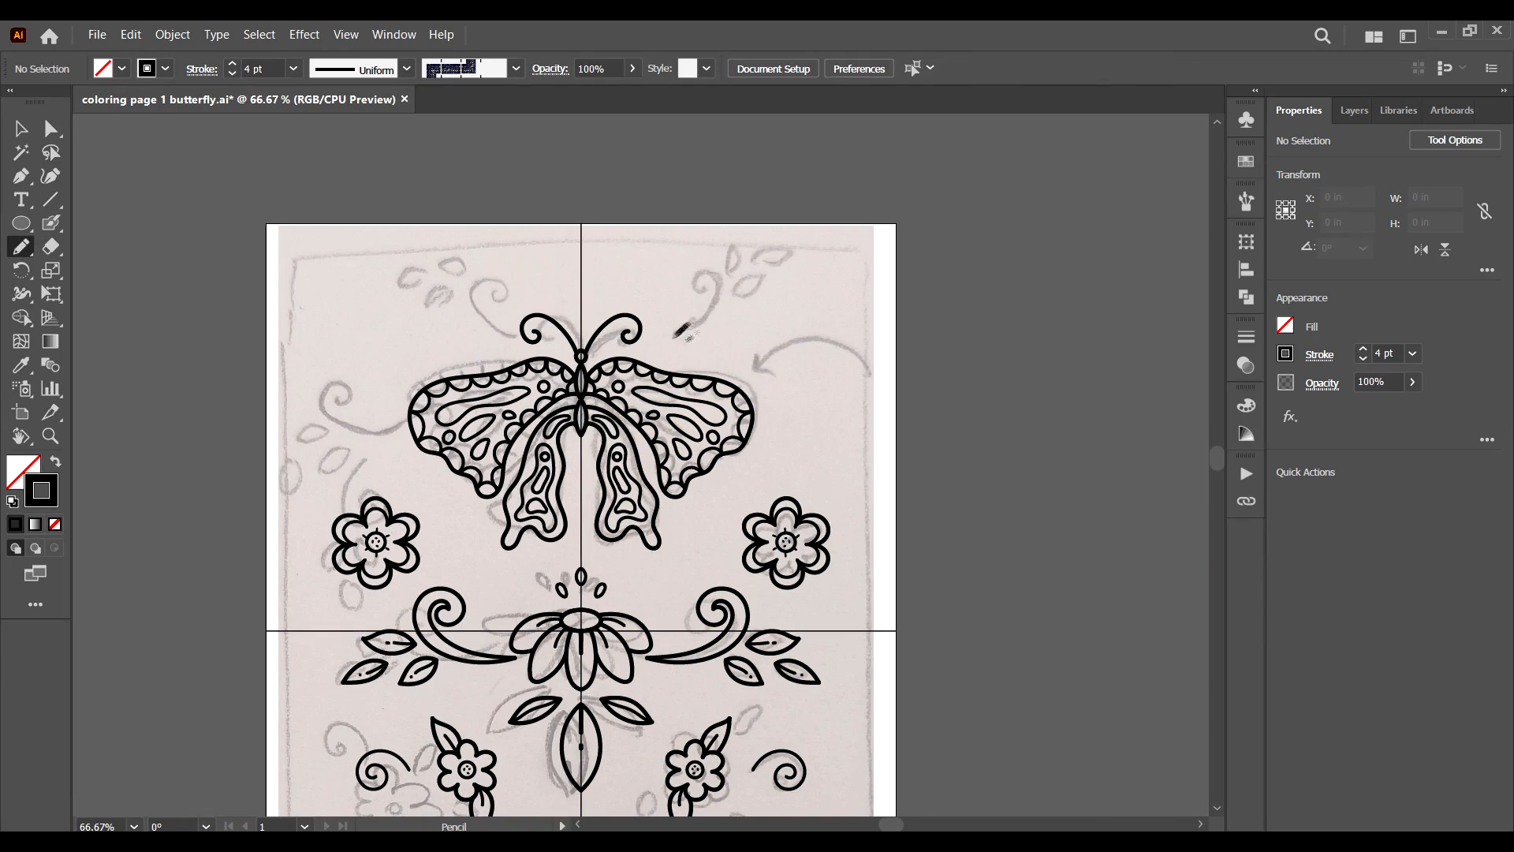
{"action": "left_click_drag", "start_coordinate": [719, 262], "coordinate": [689, 294]}
{"action": "left_click", "coordinate": [700, 300]}
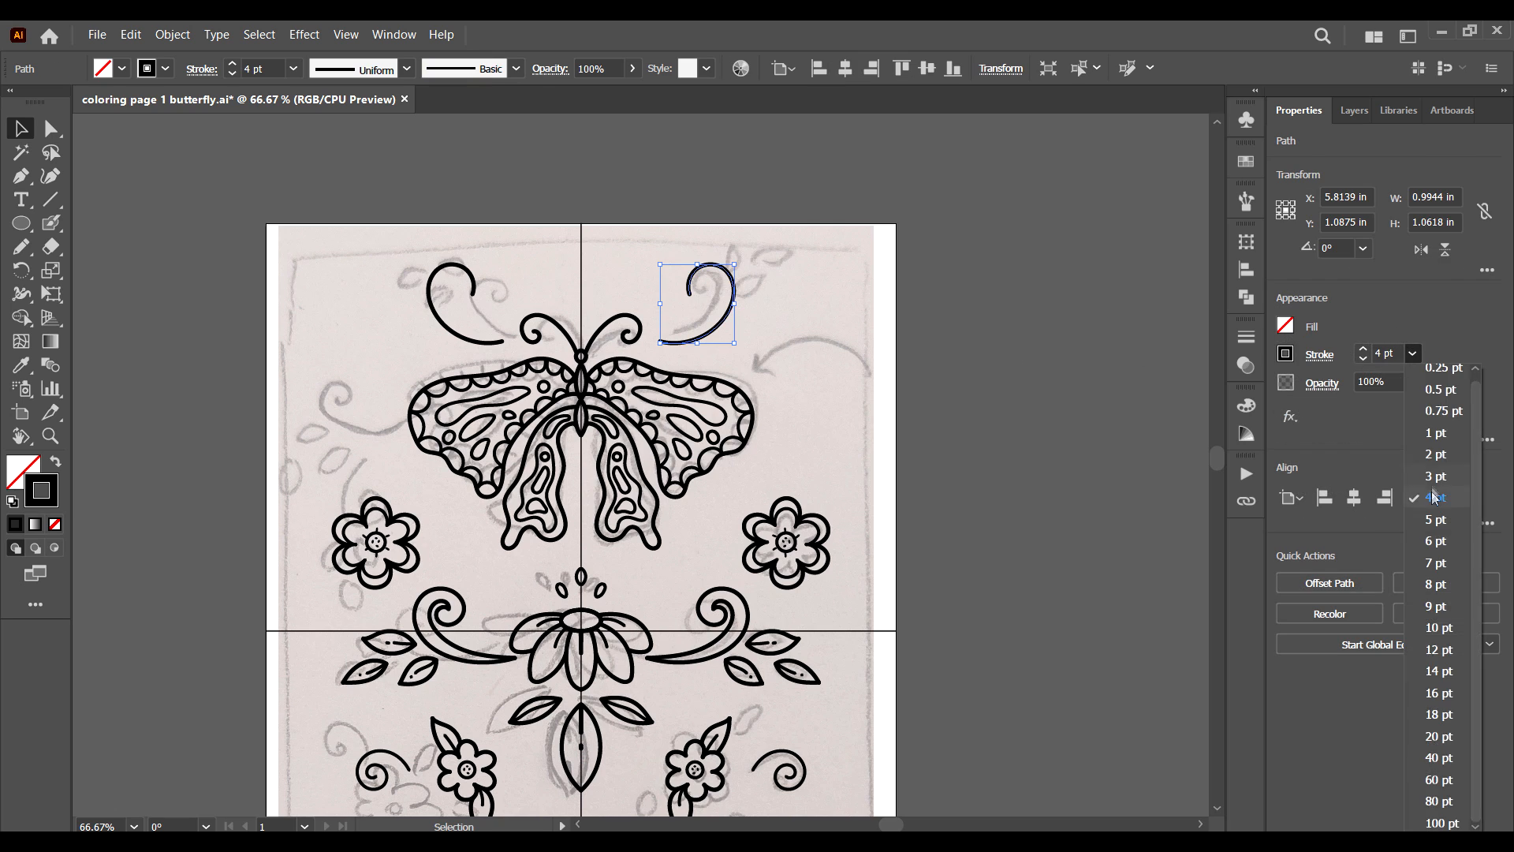
Draw an inner curve from the upper scroll's tip to its stem and add a short accent line inside the curl.
{"action": "key", "text": "n"}
{"action": "key", "text": "ctrl+equal"}
{"action": "key", "text": "ctrl+equal"}
{"action": "key", "text": "ctrl+equal"}
{"action": "key", "text": "ctrl+shift+a"}
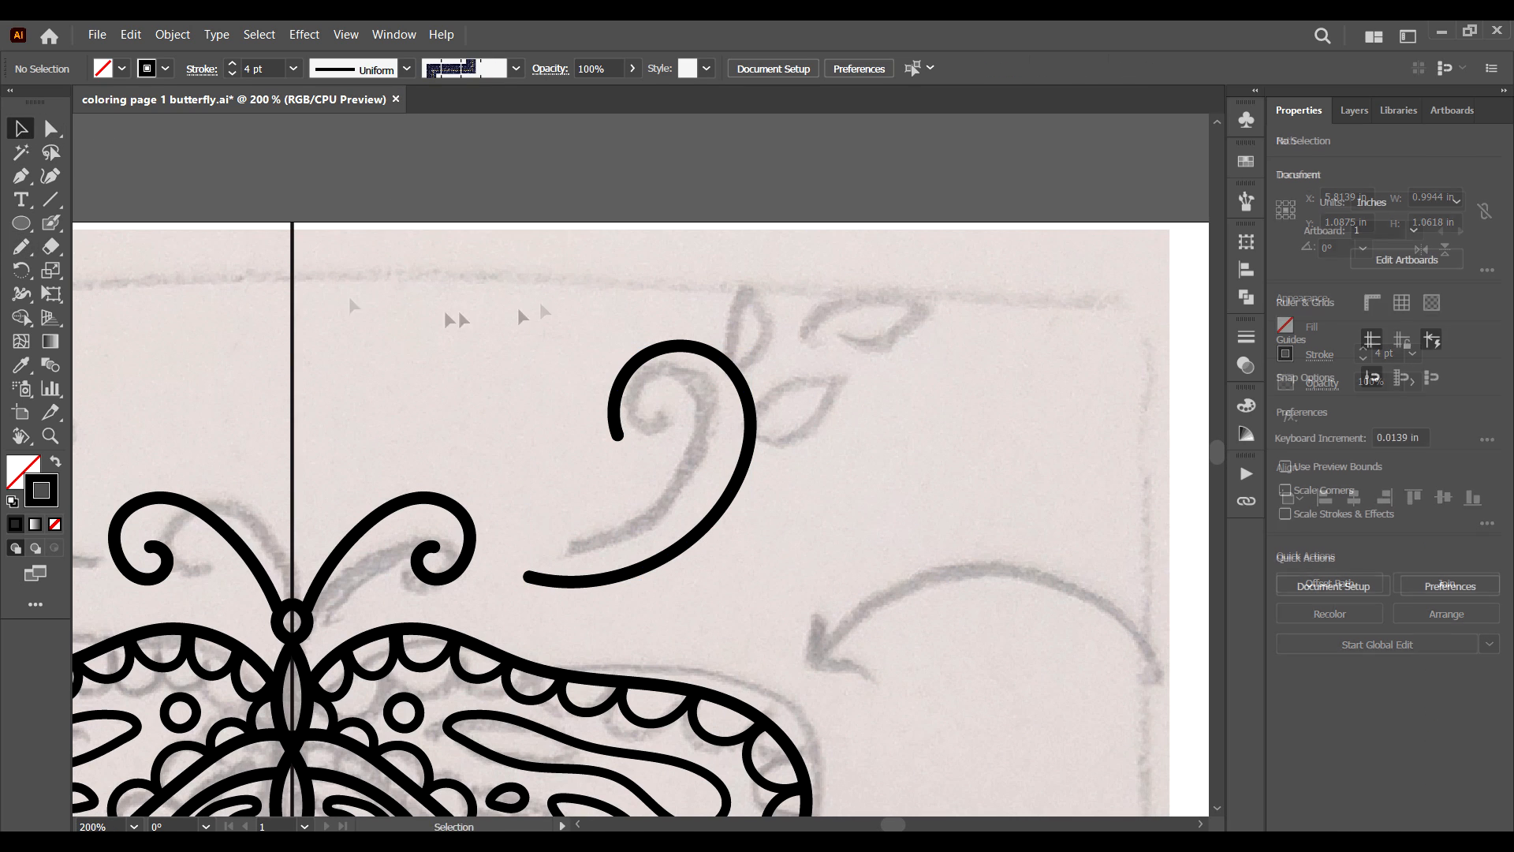
{"action": "left_click_drag", "start_coordinate": [691, 520], "coordinate": [615, 566]}
{"action": "key", "text": "ctrl+z"}
{"action": "left_click_drag", "start_coordinate": [619, 434], "coordinate": [693, 521]}
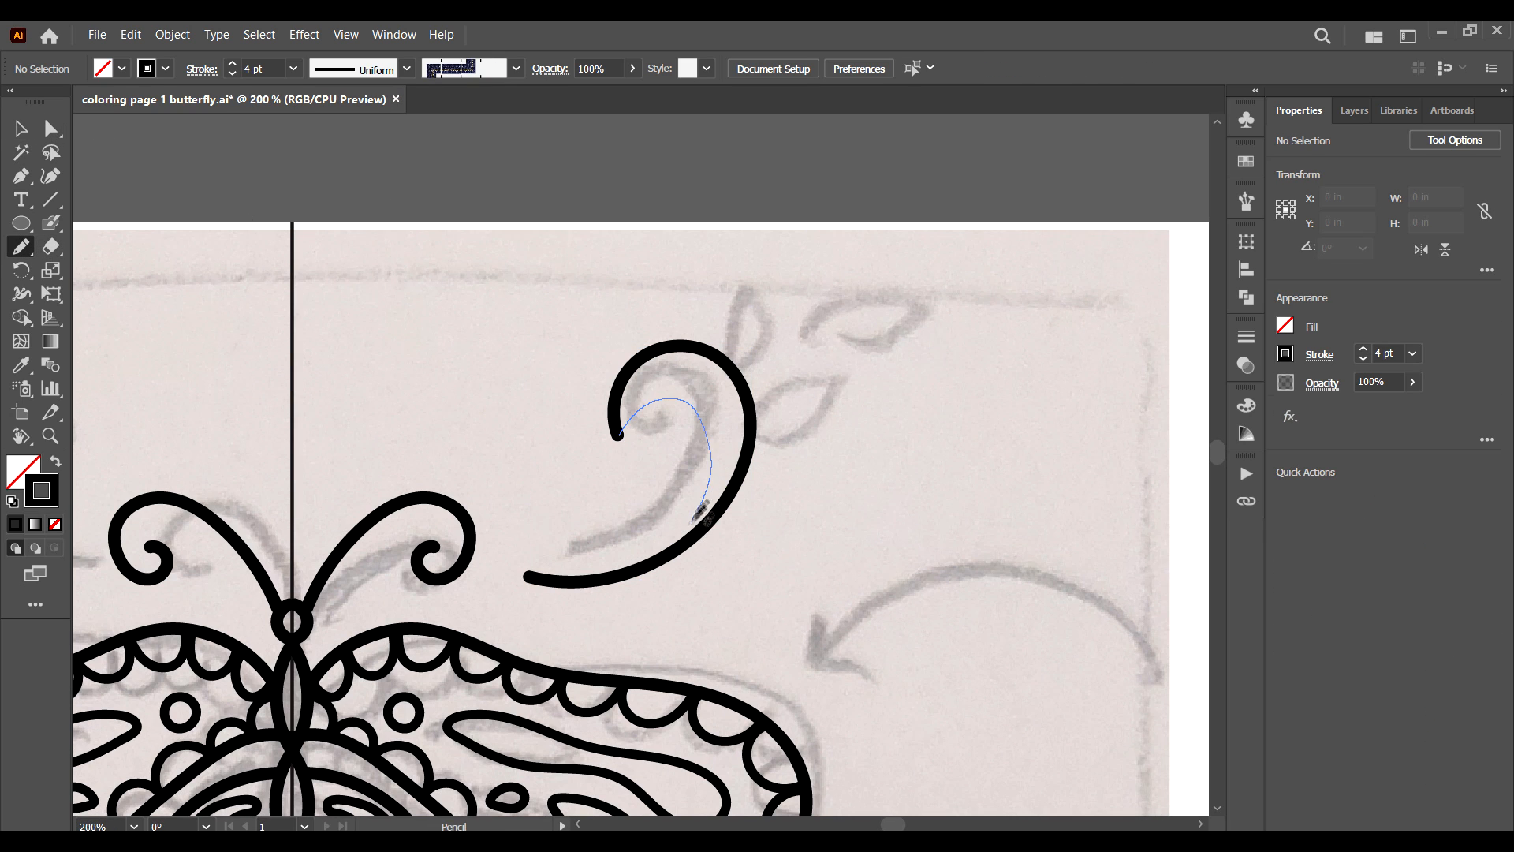
Set the stroke of the accent line inside the upper scroll to 3 pt.
{"action": "key", "text": "v"}
{"action": "left_click", "coordinate": [648, 382]}
{"action": "left_click", "coordinate": [1411, 353]}
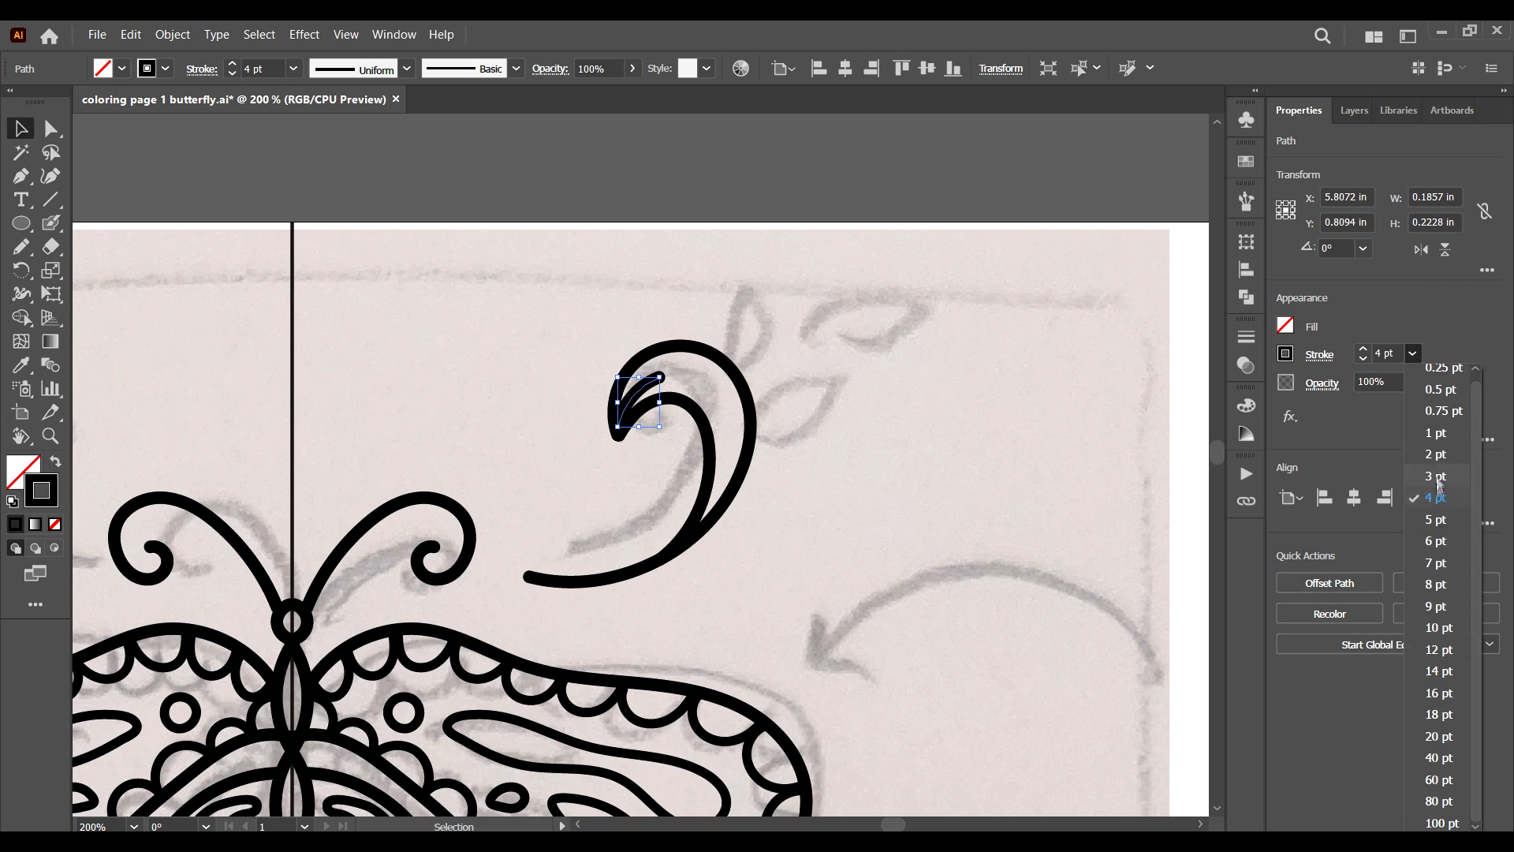
{"action": "left_click", "coordinate": [1438, 480]}
{"action": "left_click", "coordinate": [548, 328]}
Draw three pointed leaves with 3 pt outlines and inner vein accents on the outer side of the upper scroll.
{"action": "left_click_drag", "start_coordinate": [481, 405], "coordinate": [436, 402]}
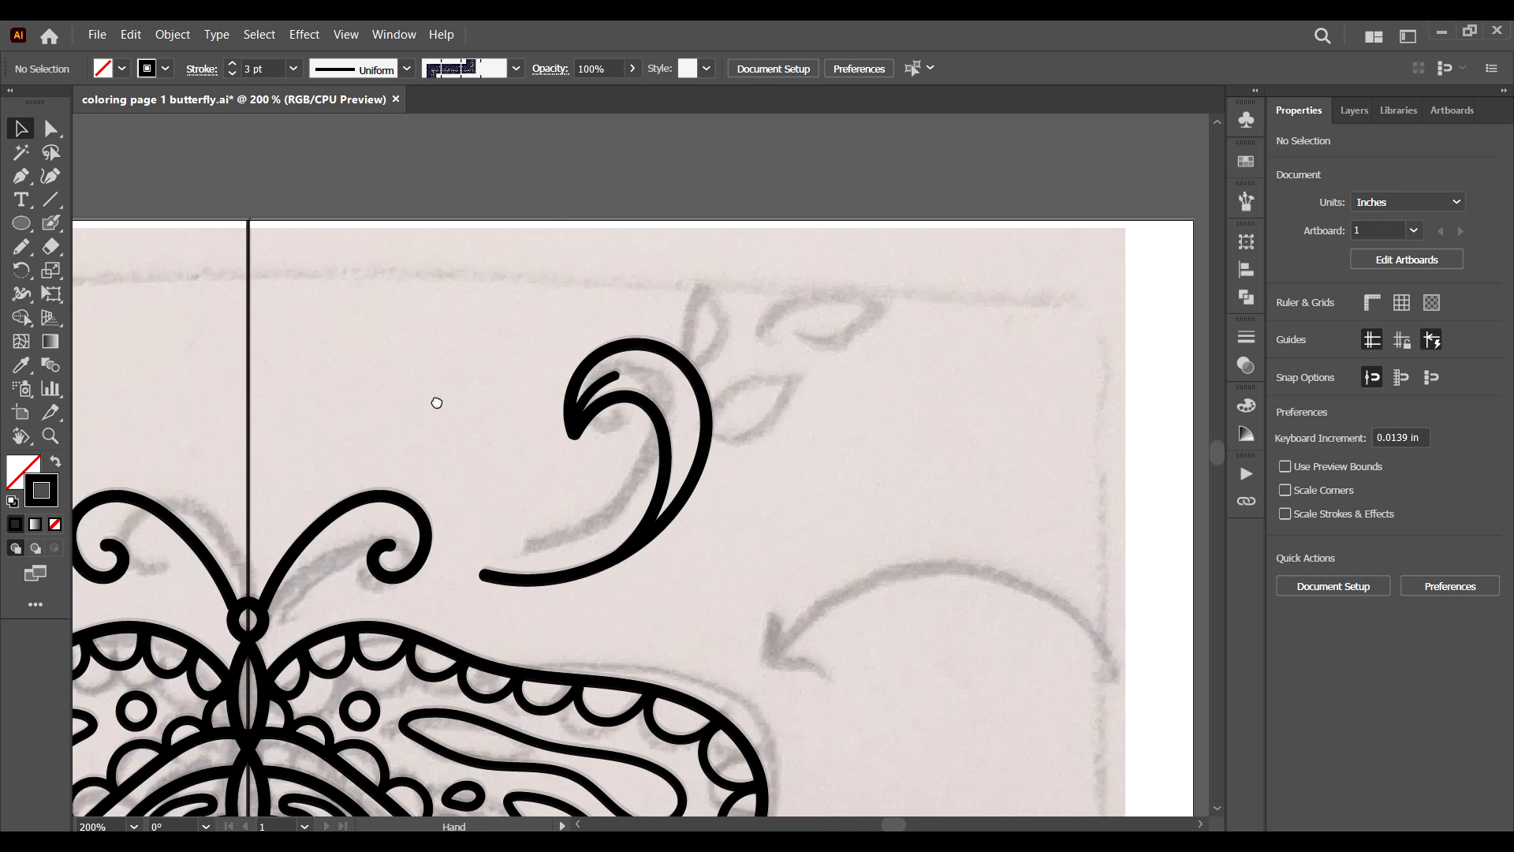
{"action": "key", "text": "n"}
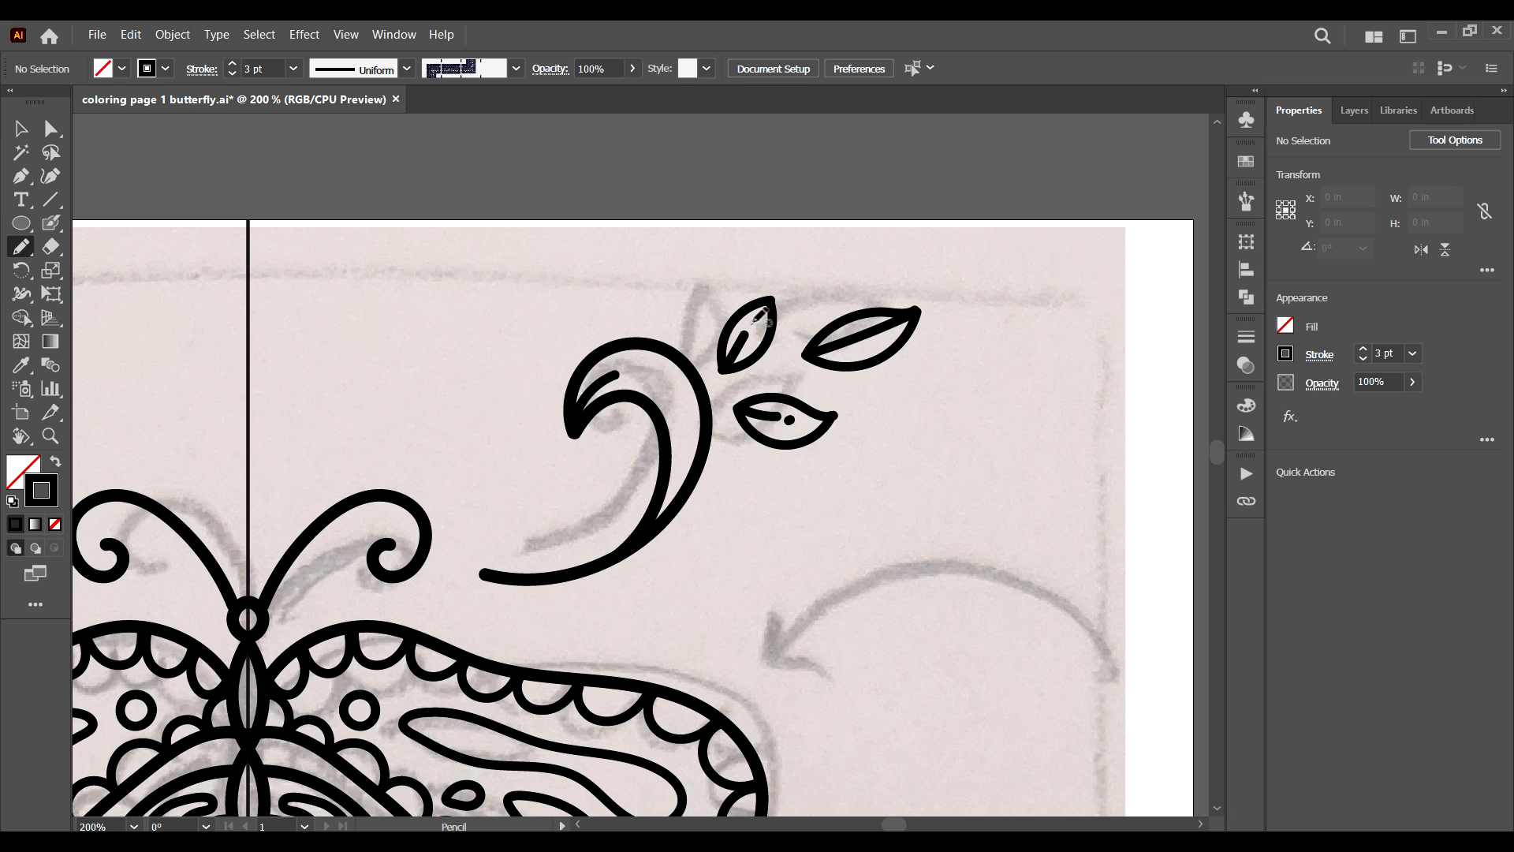
{"action": "left_click_drag", "start_coordinate": [753, 323], "coordinate": [725, 366]}
{"action": "key", "text": "v"}
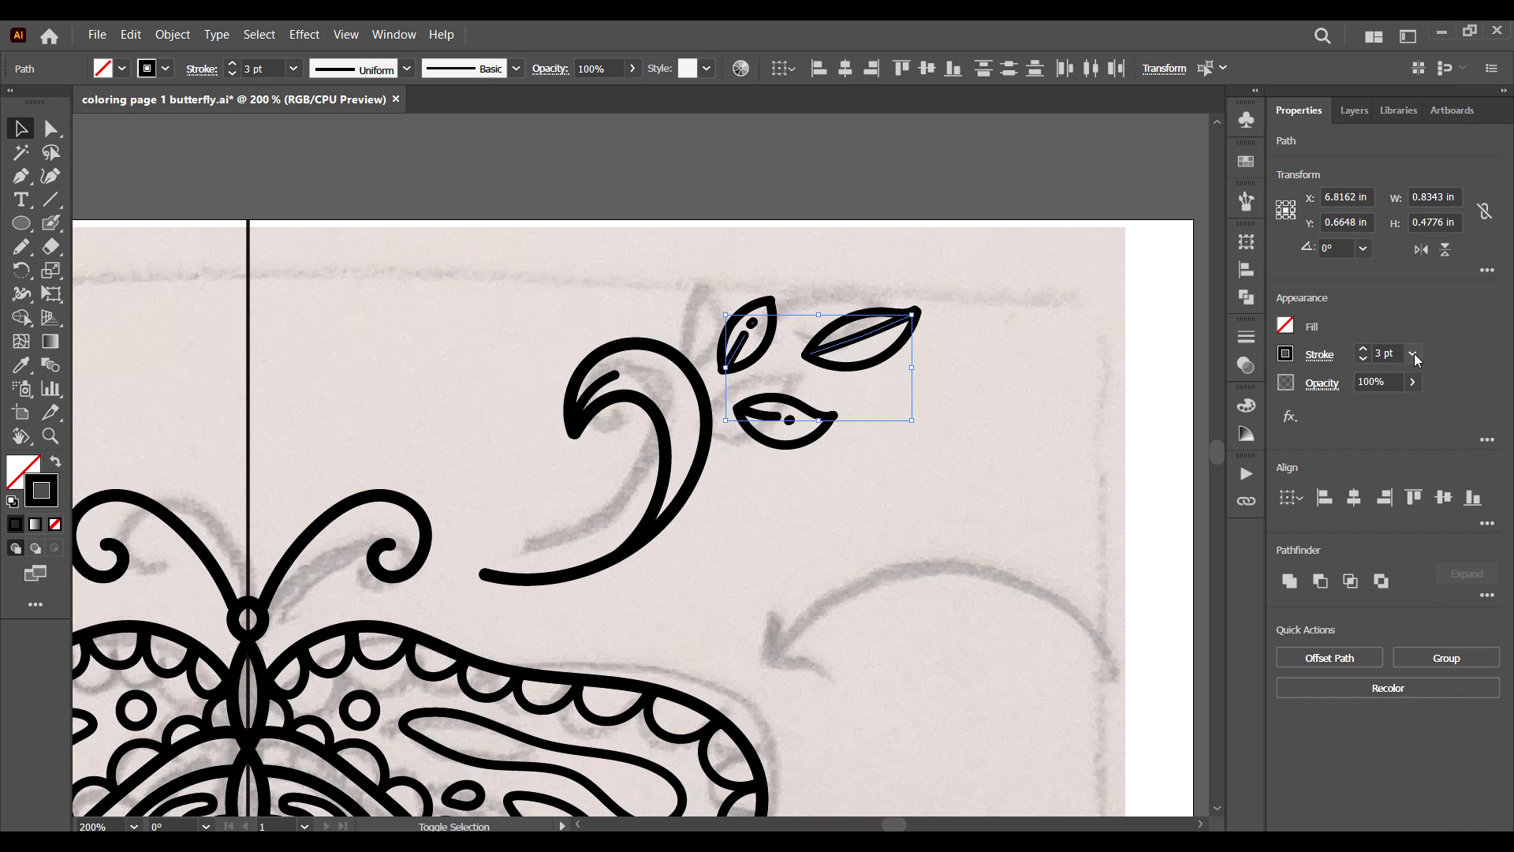
{"action": "left_click", "coordinate": [1090, 413]}
Adjust the end anchors of the lower and outer leaves beside the upper scroll so their outlines meet at the tips.
{"action": "left_click", "coordinate": [824, 422]}
{"action": "key", "text": "ctrl+plus"}
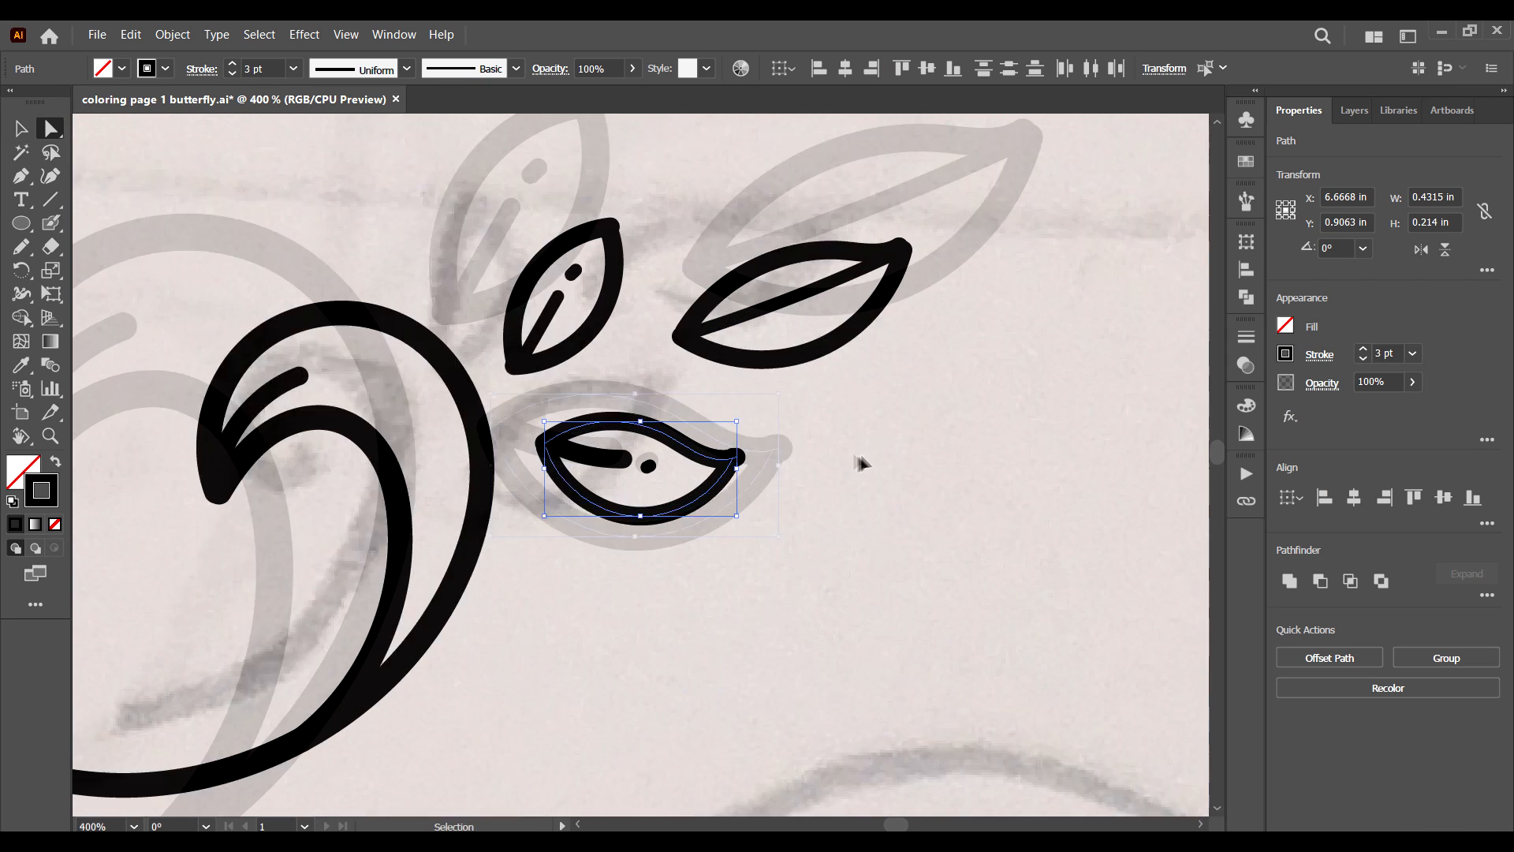
{"action": "key", "text": "ctrl+plus"}
{"action": "left_click", "coordinate": [777, 471]}
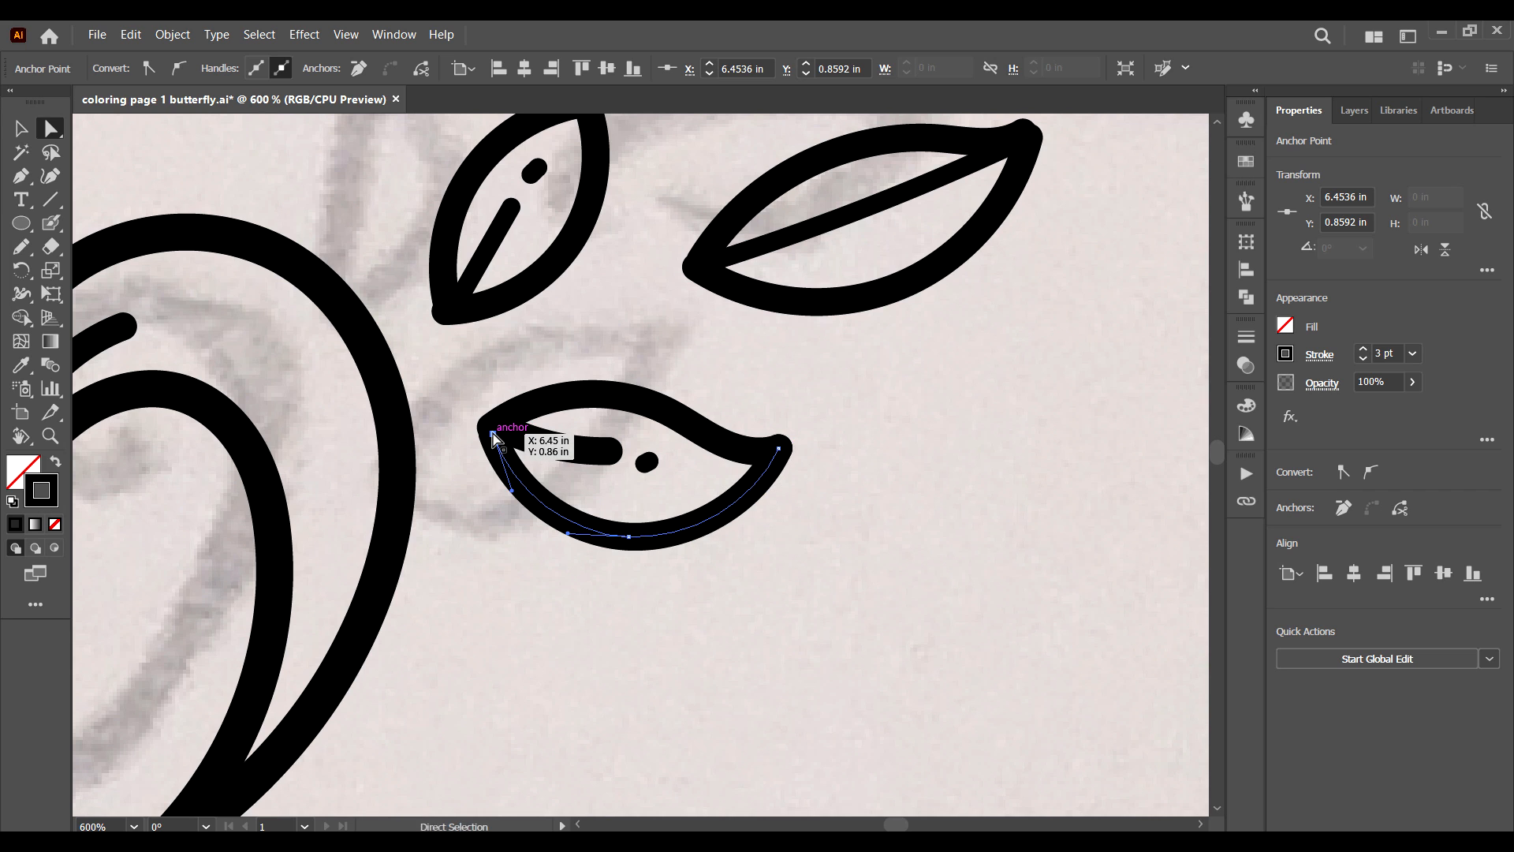
{"action": "scroll", "coordinate": [492, 439], "scroll_direction": "up", "scroll_amount": 3}
{"action": "mouse_move", "coordinate": [494, 415]}
{"action": "left_mouse_down"}
{"action": "mouse_move", "coordinate": [495, 429]}
{"action": "mouse_move", "coordinate": [487, 411]}
{"action": "left_mouse_up"}
{"action": "left_click", "coordinate": [486, 384]}
{"action": "left_click", "coordinate": [1070, 237]}
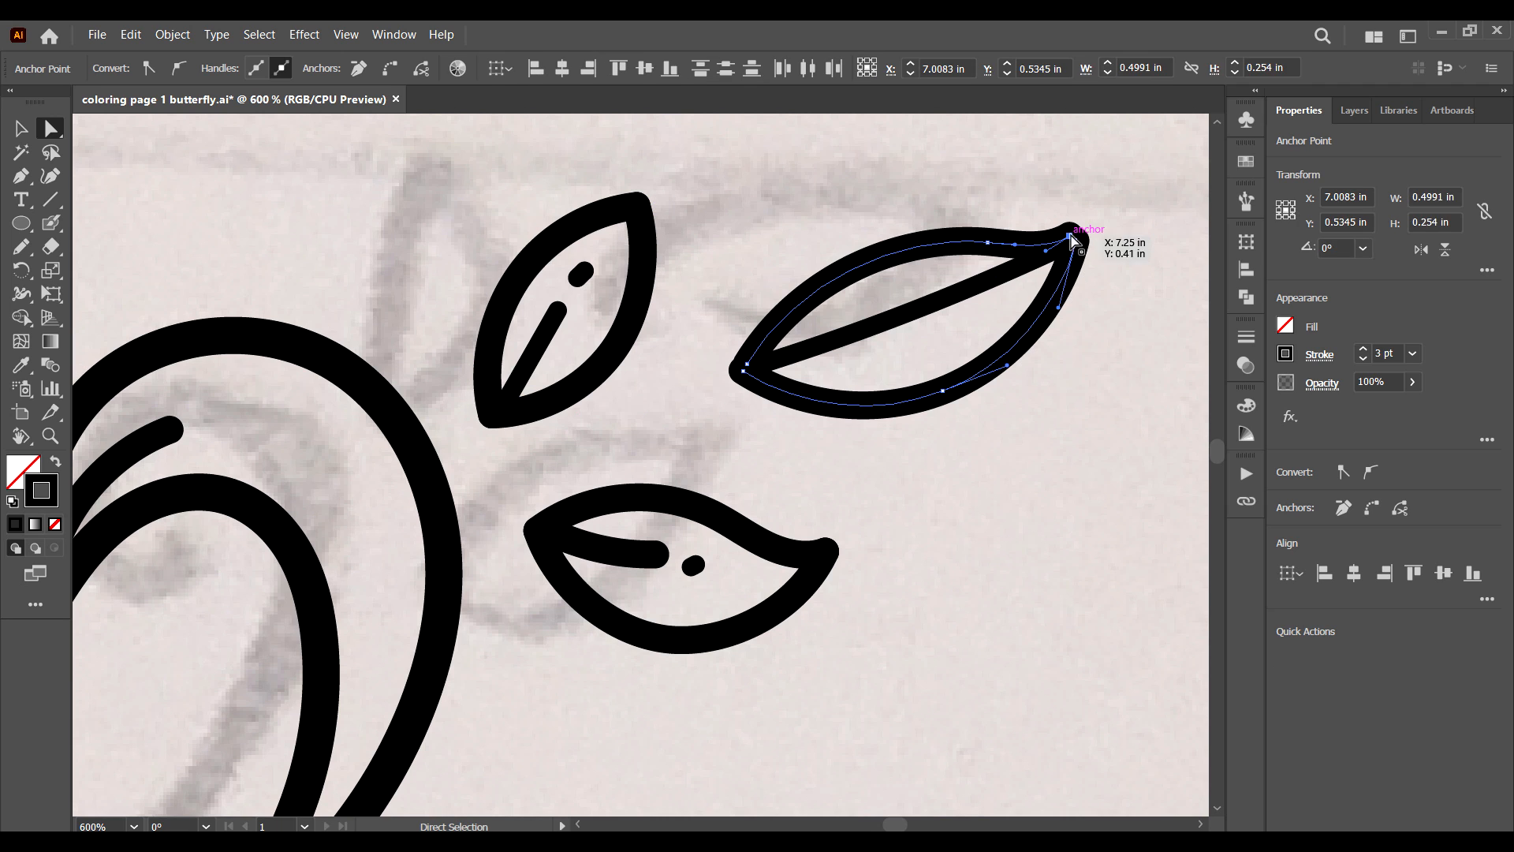
{"action": "left_click", "coordinate": [743, 370]}
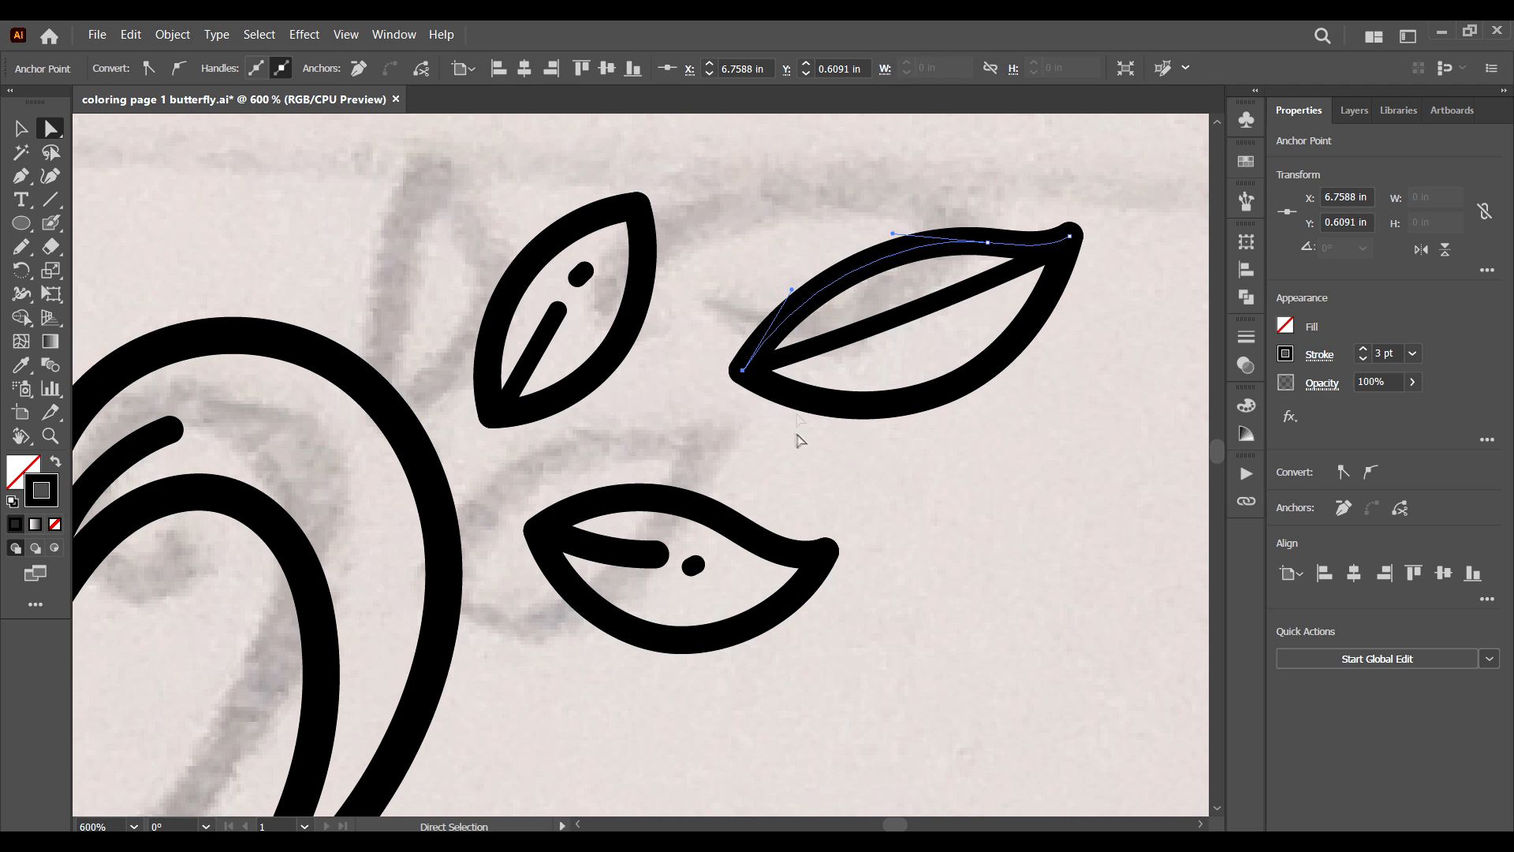
{"action": "left_click", "coordinate": [799, 439]}
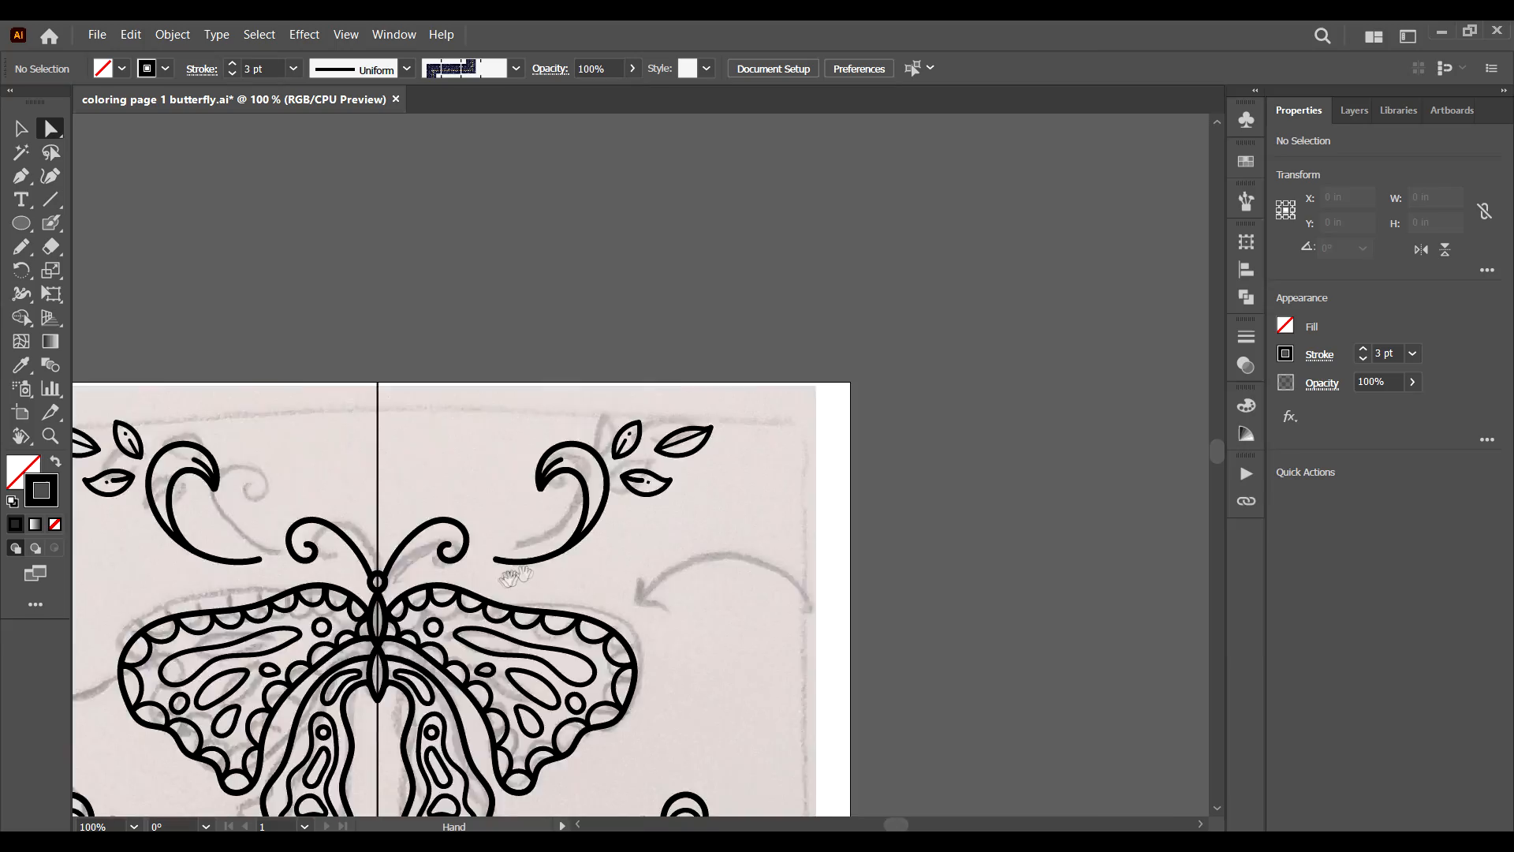
Duplicate the small flower with its two leaves from beneath the lower scroll outward onto the neighbouring spiral.
{"action": "left_click_drag", "start_coordinate": [757, 488], "coordinate": [660, 447]}
{"action": "mouse_move", "coordinate": [710, 527]}
{"action": "left_mouse_down"}
{"action": "mouse_move", "coordinate": [650, 305]}
{"action": "mouse_move", "coordinate": [691, 214]}
{"action": "left_mouse_up"}
{"action": "left_click", "coordinate": [21, 127]}
{"action": "mouse_move", "coordinate": [796, 470]}
{"action": "left_mouse_down"}
{"action": "mouse_move", "coordinate": [638, 665]}
{"action": "mouse_move", "coordinate": [637, 694]}
{"action": "left_mouse_up"}
{"action": "left_click", "coordinate": [839, 541], "text": "ctrl"}
{"action": "left_click_drag", "start_coordinate": [781, 472], "coordinate": [658, 675]}
{"action": "left_click_drag", "start_coordinate": [753, 578], "coordinate": [917, 512], "text": "alt"}
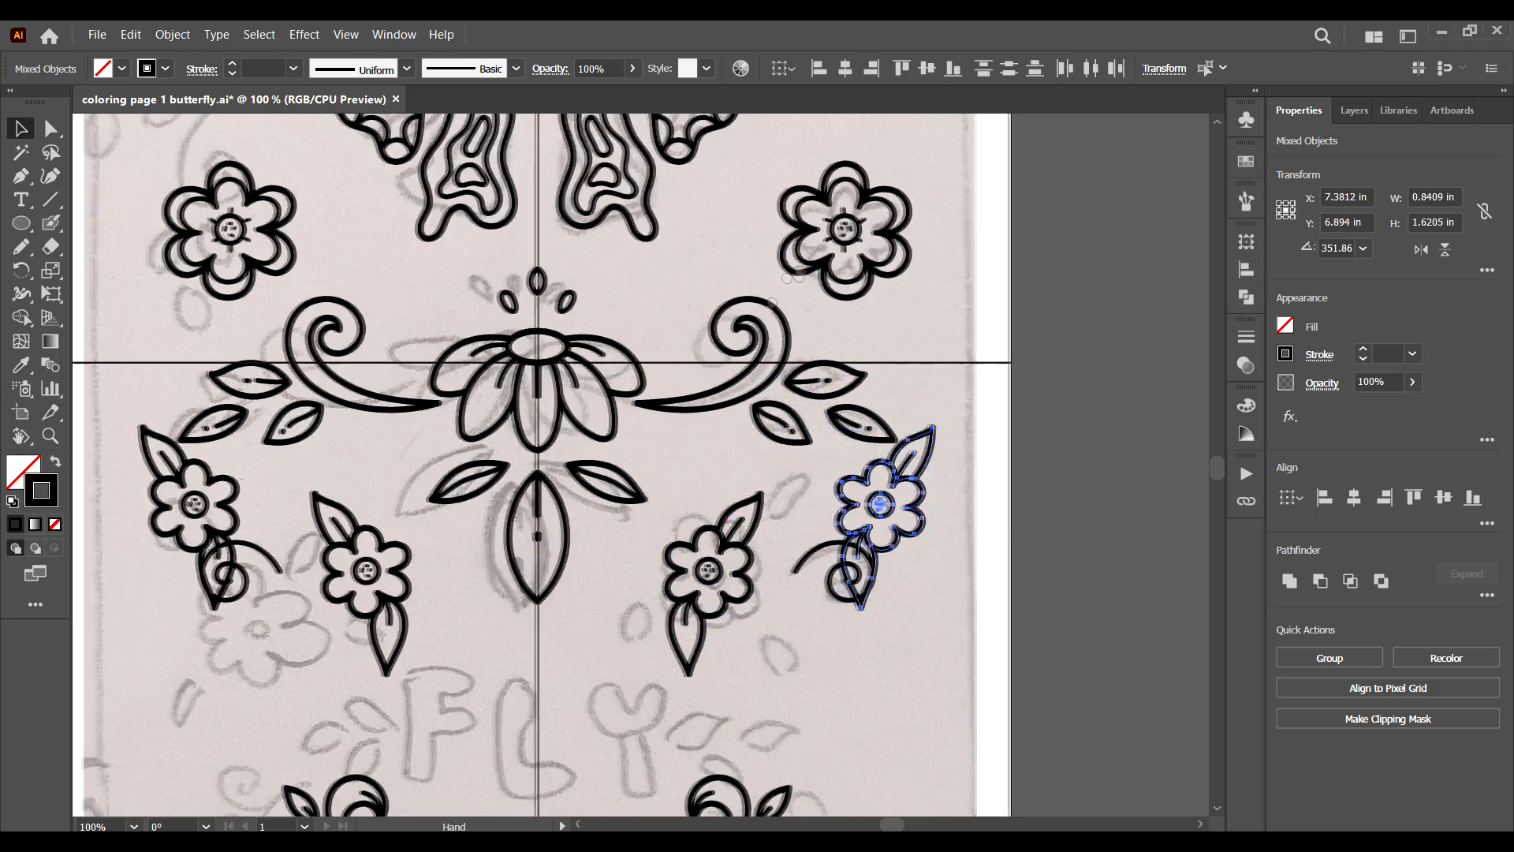
Move the duplicated flower with its leaves up beside the butterfly's outer wing and rotate it to slant outward.
{"action": "left_click_drag", "start_coordinate": [899, 462], "coordinate": [797, 682]}
{"action": "left_click_drag", "start_coordinate": [792, 683], "coordinate": [789, 217]}
{"action": "left_click_drag", "start_coordinate": [776, 250], "coordinate": [797, 605]}
{"action": "left_click_drag", "start_coordinate": [848, 724], "coordinate": [882, 640]}
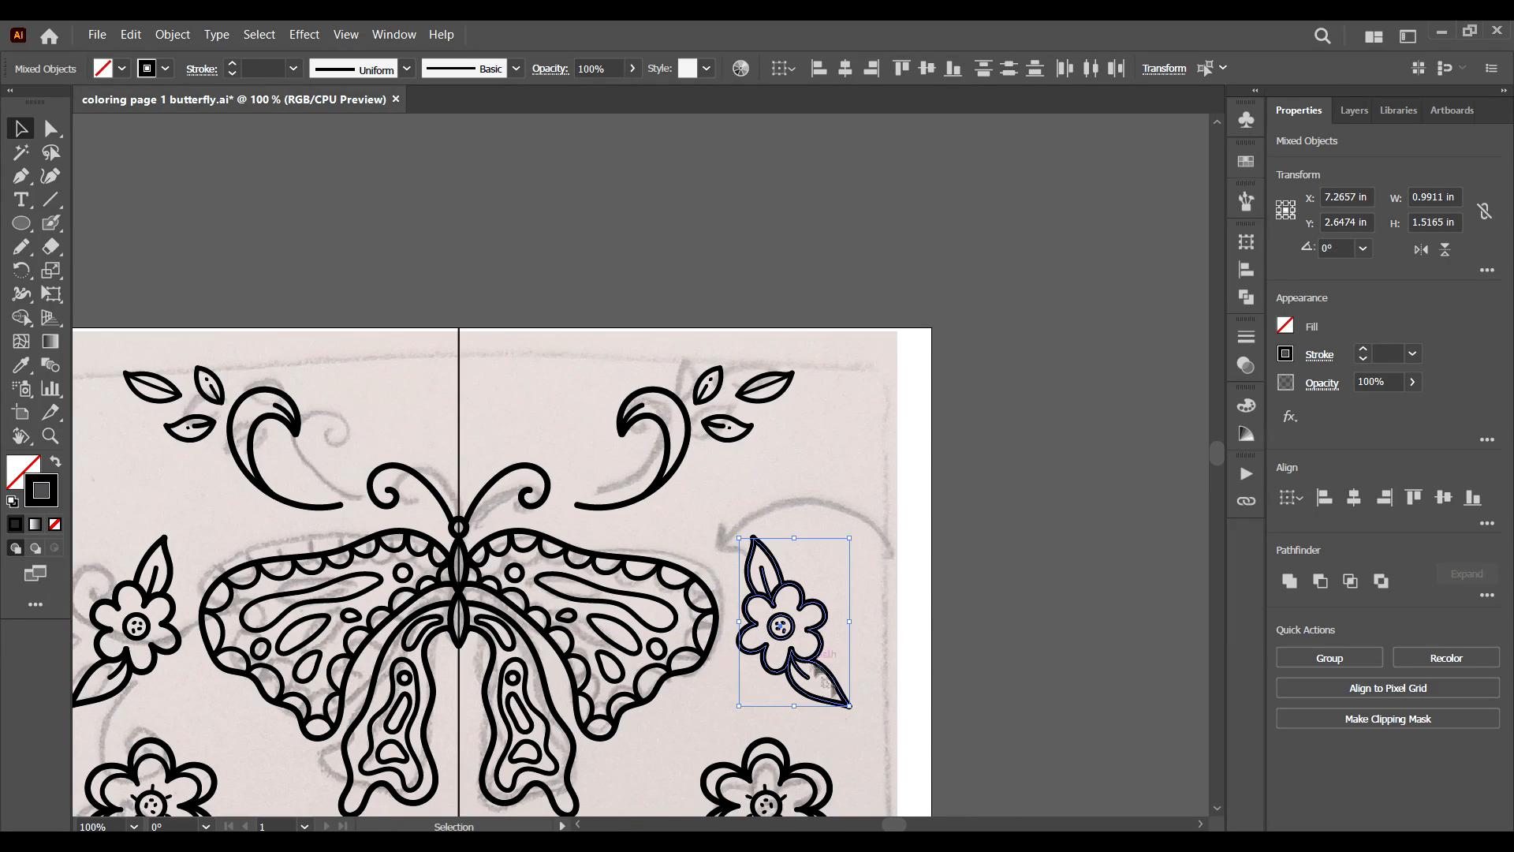
{"action": "left_click_drag", "start_coordinate": [844, 552], "coordinate": [758, 694]}
{"action": "left_click_drag", "start_coordinate": [848, 714], "coordinate": [876, 677]}
{"action": "left_click_drag", "start_coordinate": [802, 662], "coordinate": [811, 574]}
{"action": "key", "text": "ctrl+z"}
{"action": "key", "text": "ctrl+z"}
Rotate the flower with leaves beside the wing further, group its parts, and move it up toward the wing's upper corner.
{"action": "left_click_drag", "start_coordinate": [865, 470], "coordinate": [748, 679]}
{"action": "left_click_drag", "start_coordinate": [853, 708], "coordinate": [877, 678]}
{"action": "key", "text": "ctrl+g"}
{"action": "left_click_drag", "start_coordinate": [782, 655], "coordinate": [778, 566]}
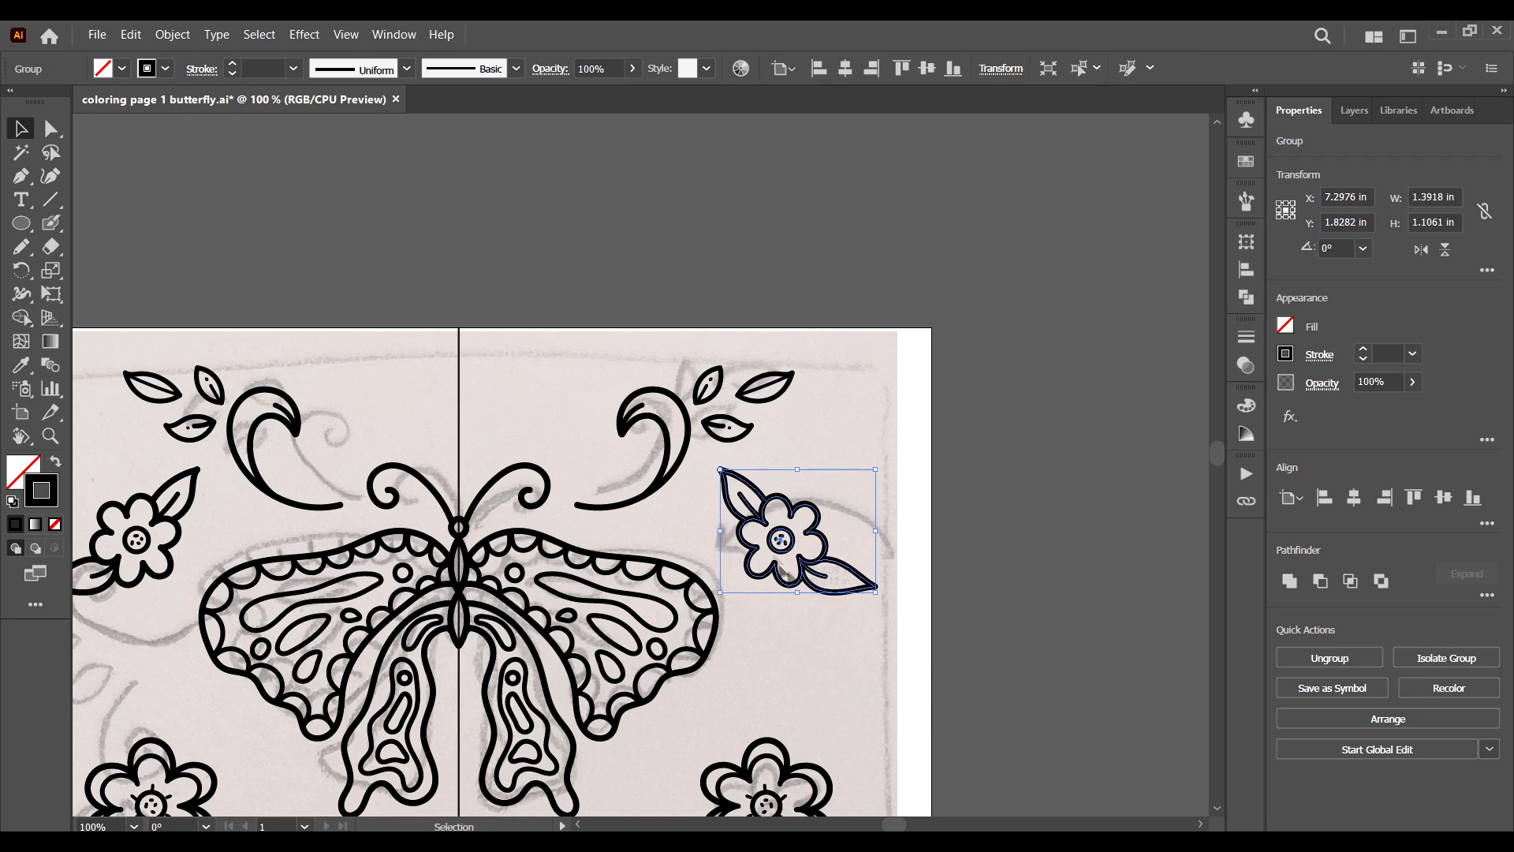
Create a new layer and add the text FLY over the sketched lettering near the page's lower end.
{"action": "left_click", "coordinate": [844, 455]}
{"action": "key", "text": "ctrl+minus"}
{"action": "key", "text": "ctrl+minus"}
{"action": "key", "text": "ctrl+minus"}
{"action": "key", "text": "ctrl+plus"}
{"action": "key", "text": "ctrl+plus"}
{"action": "left_click_drag", "start_coordinate": [781, 709], "coordinate": [931, 212]}
{"action": "left_click", "coordinate": [1353, 109]}
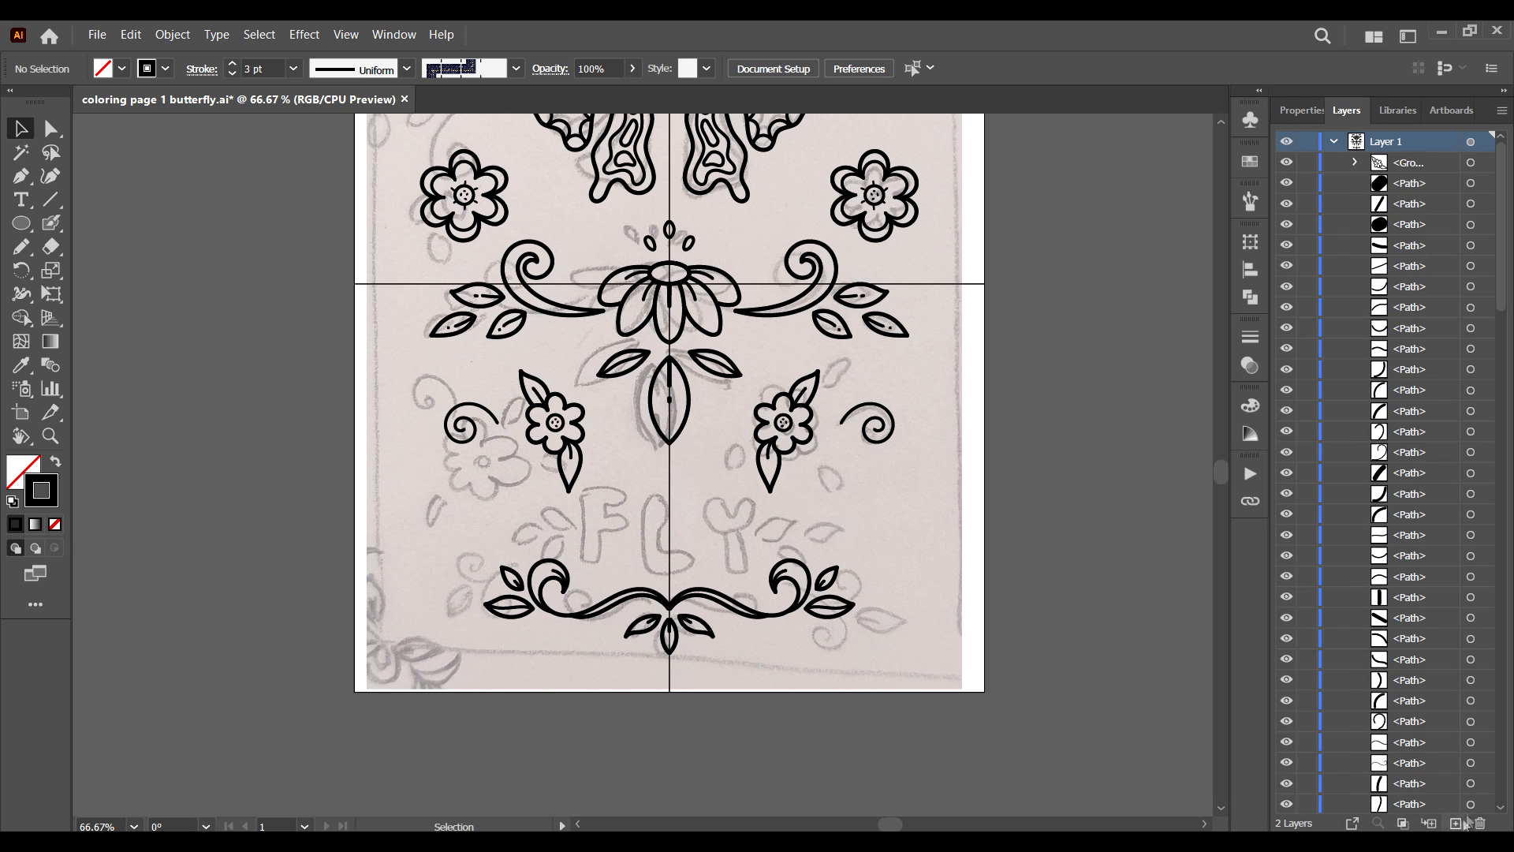
{"action": "left_click", "coordinate": [1455, 822]}
{"action": "left_click", "coordinate": [22, 200]}
{"action": "left_click", "coordinate": [615, 527]}
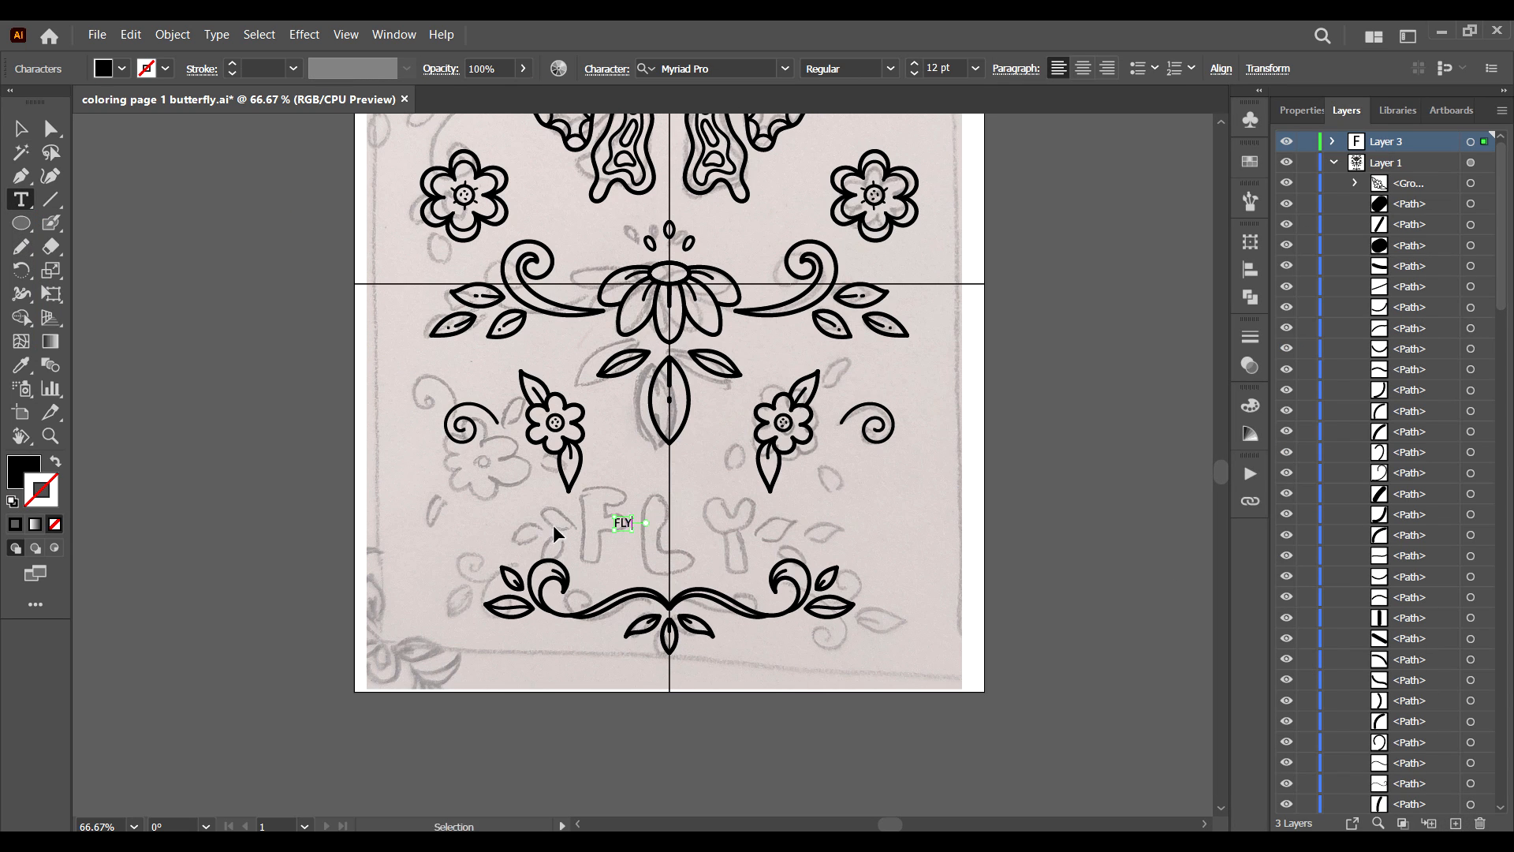
Set the FLY text in Gill Sans Ultra Bold Condensed at 72 pt.
{"action": "key", "text": "ctrl+a"}
{"action": "left_click", "coordinate": [785, 69]}
{"action": "left_click", "coordinate": [770, 228]}
{"action": "left_click", "coordinate": [975, 68]}
{"action": "left_click", "coordinate": [991, 423]}
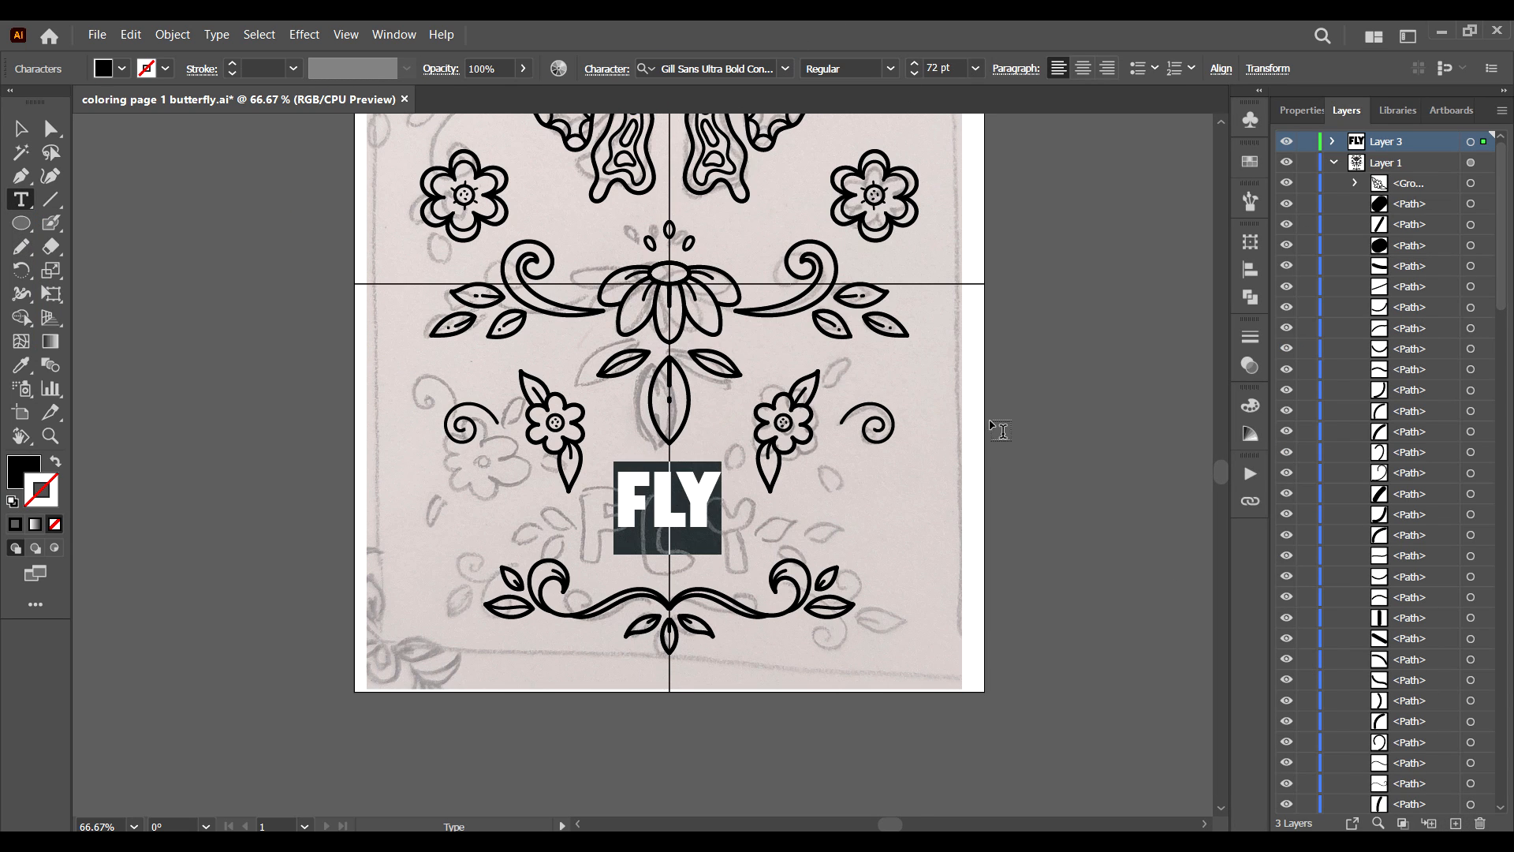
{"action": "left_click", "coordinate": [785, 68]}
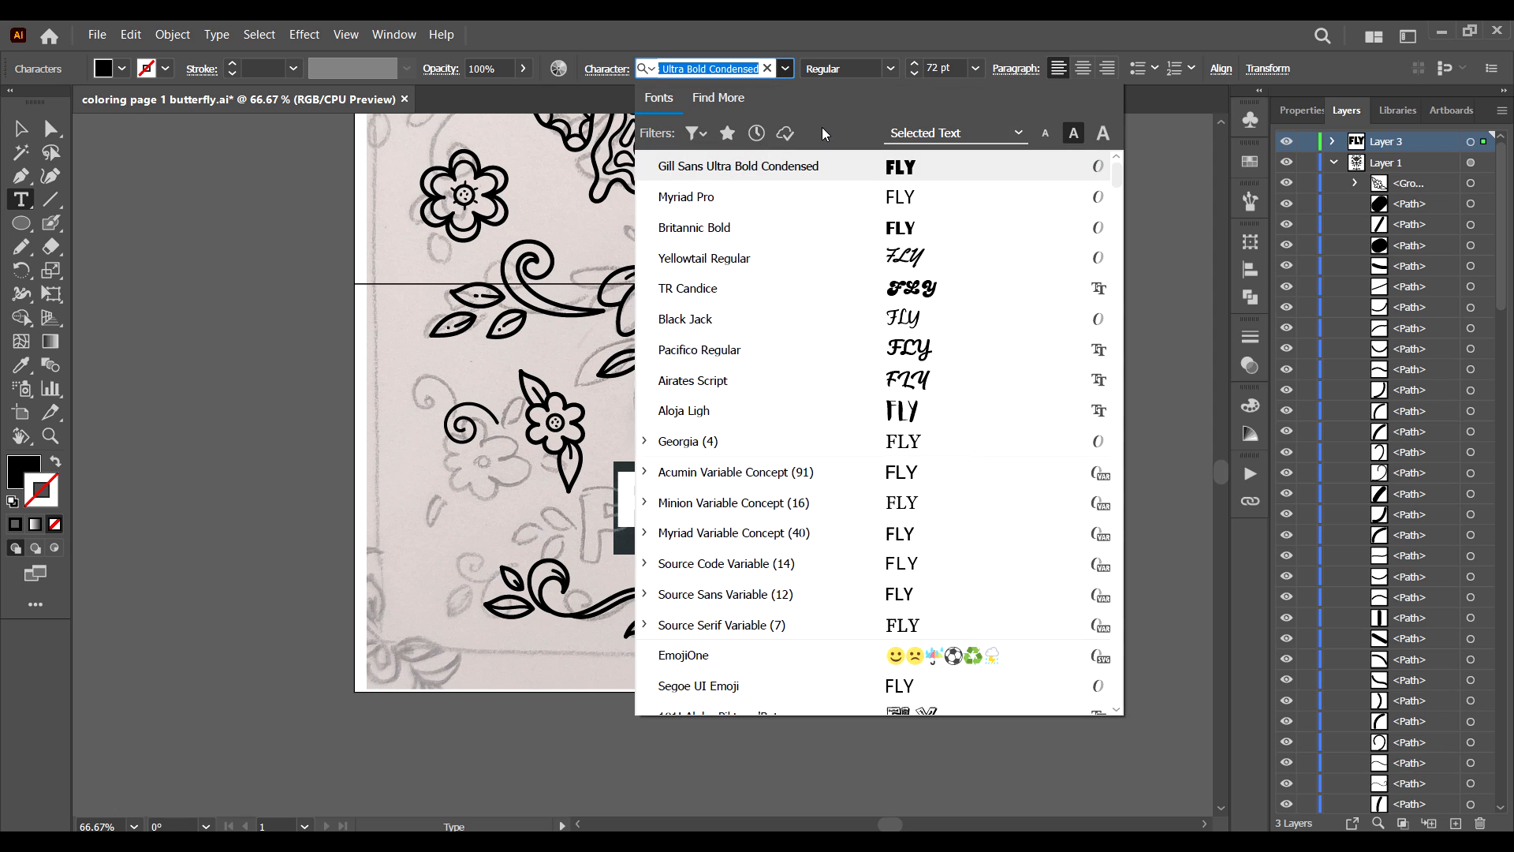
{"action": "scroll", "coordinate": [958, 367], "scroll_direction": "down", "scroll_amount": 3}
{"action": "scroll", "coordinate": [958, 367], "scroll_direction": "up", "scroll_amount": 3}
{"action": "left_click", "coordinate": [738, 166]}
Centre the FLY text above the lower scroll border and enlarge it to about 116 pt.
{"action": "left_click", "coordinate": [21, 128]}
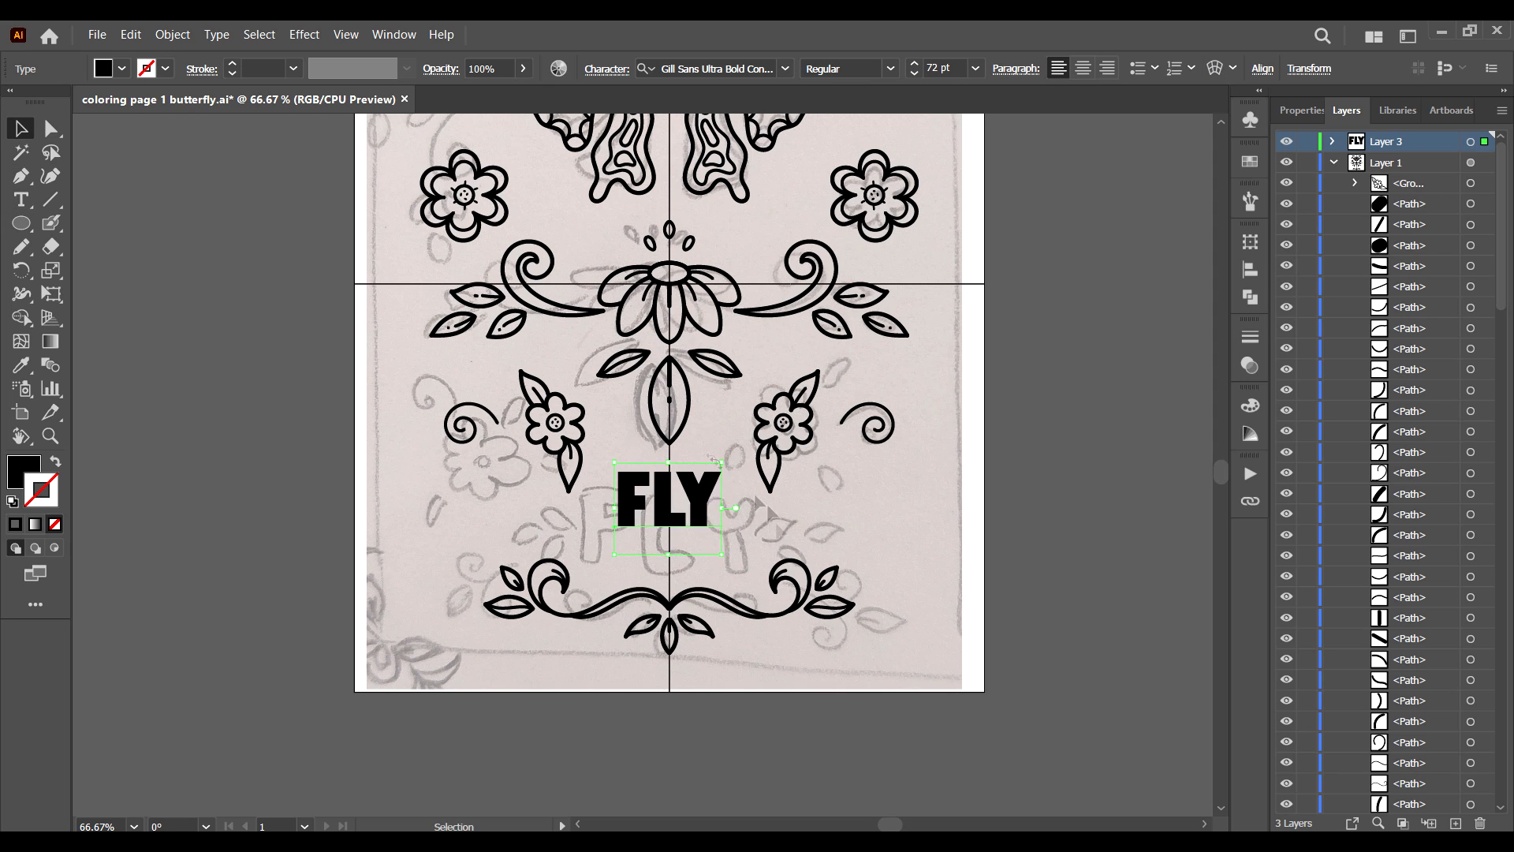
{"action": "left_click_drag", "start_coordinate": [721, 460], "coordinate": [741, 509]}
{"action": "left_click_drag", "start_coordinate": [766, 450], "coordinate": [753, 462]}
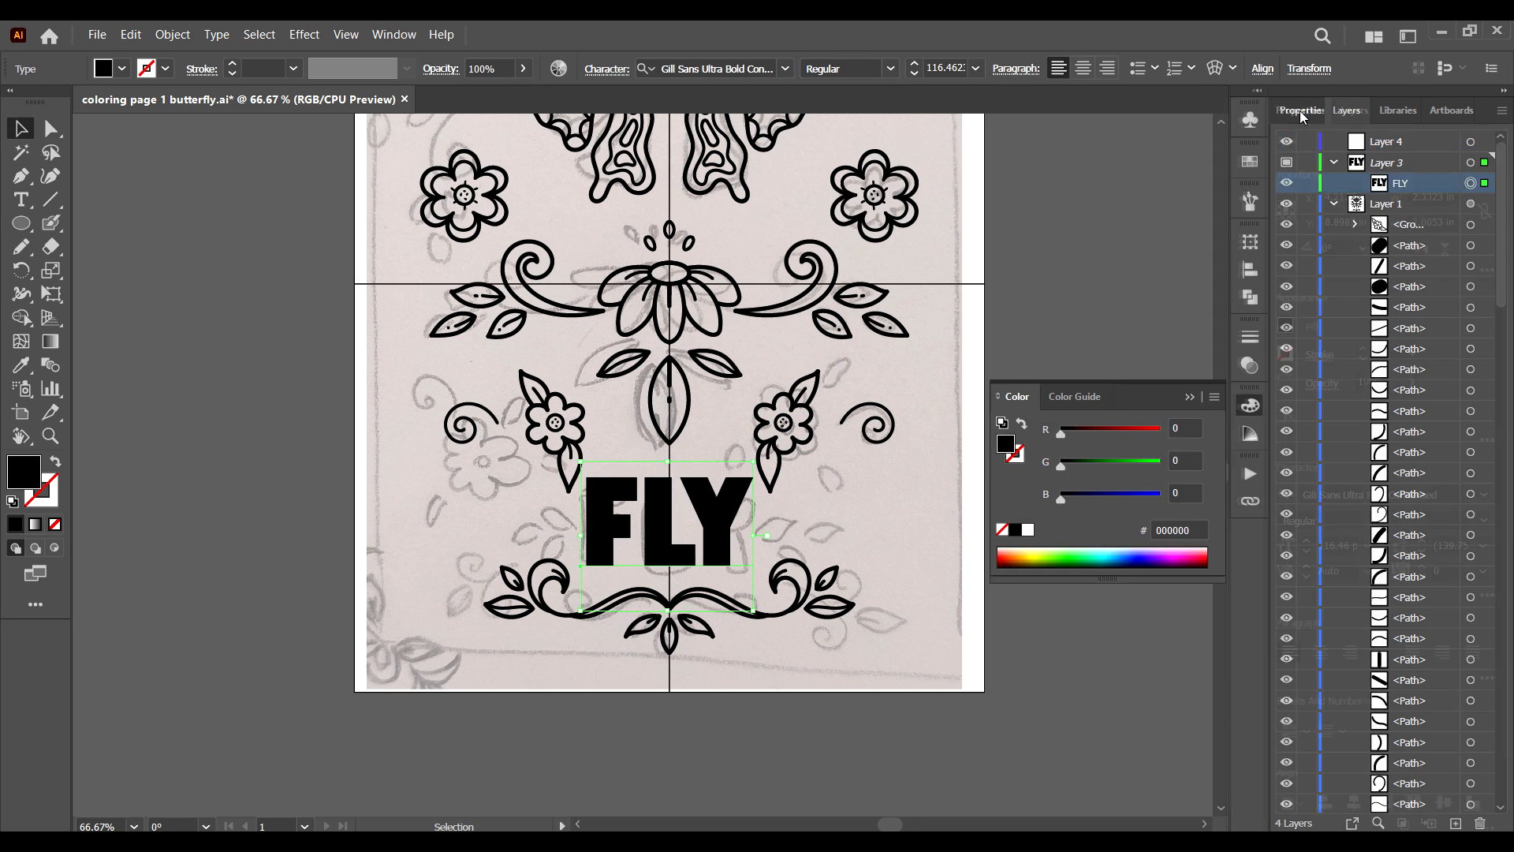
Fade the FLY text to 49% opacity and lock its layer, with the empty Layer 4 active for tracing.
{"action": "left_click", "coordinate": [1299, 110]}
{"action": "left_click", "coordinate": [1411, 383]}
{"action": "left_click_drag", "start_coordinate": [1411, 406], "coordinate": [1372, 408]}
{"action": "left_click", "coordinate": [1353, 110]}
{"action": "left_click", "coordinate": [1306, 162]}
{"action": "left_click", "coordinate": [1419, 145]}
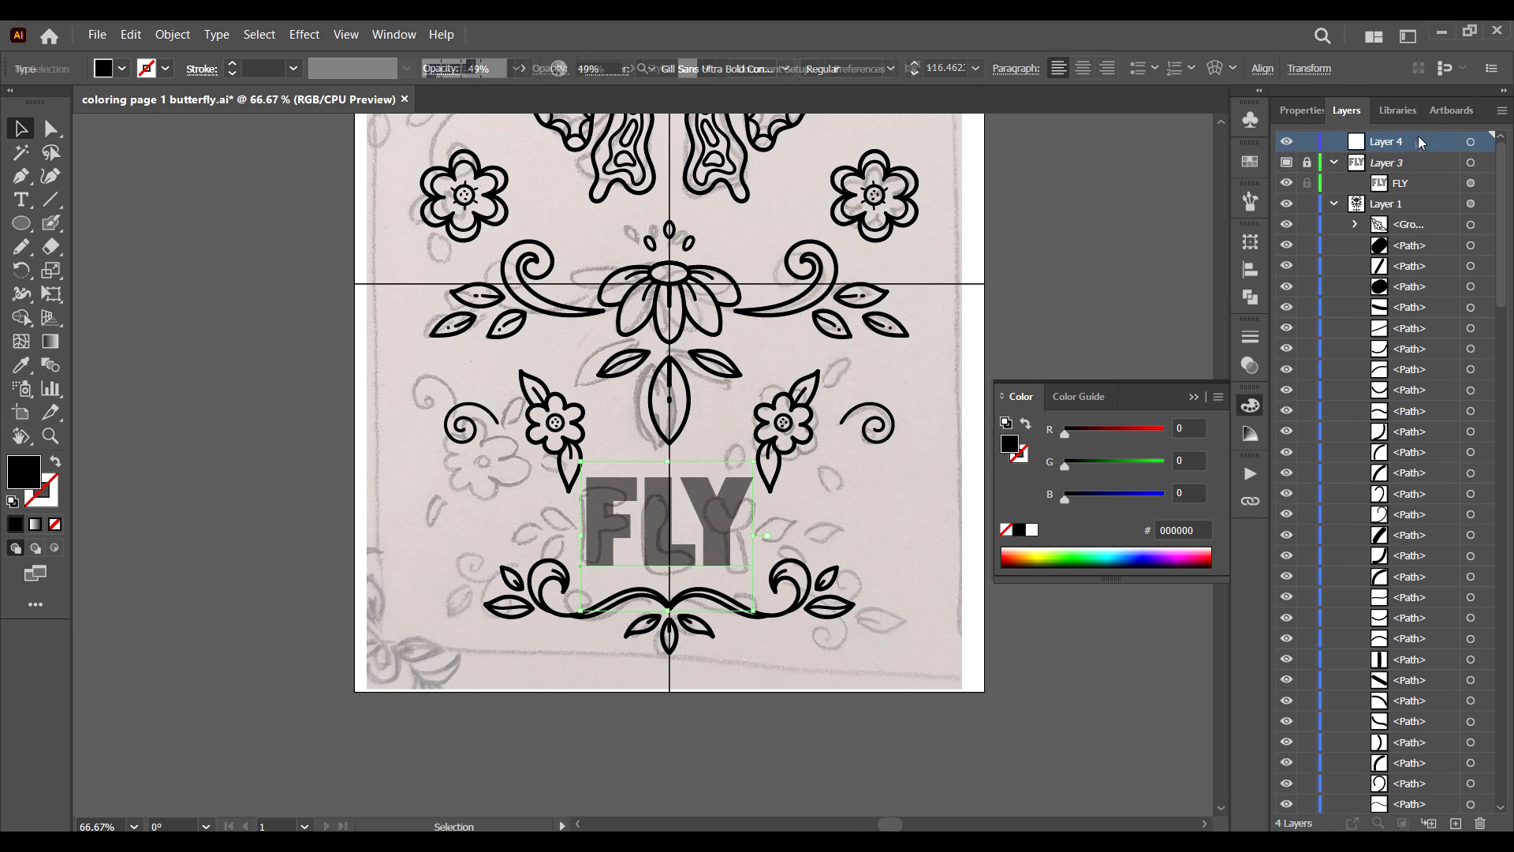
Unlock the FLY text's layer, shift the text slightly down toward the lower scroll border, and lock the layer again.
{"action": "key", "text": "ctrl+plus"}
{"action": "key", "text": "ctrl+plus"}
{"action": "key", "text": "ctrl+minus"}
{"action": "key", "text": "ctrl+minus"}
{"action": "key", "text": "ctrl+minus"}
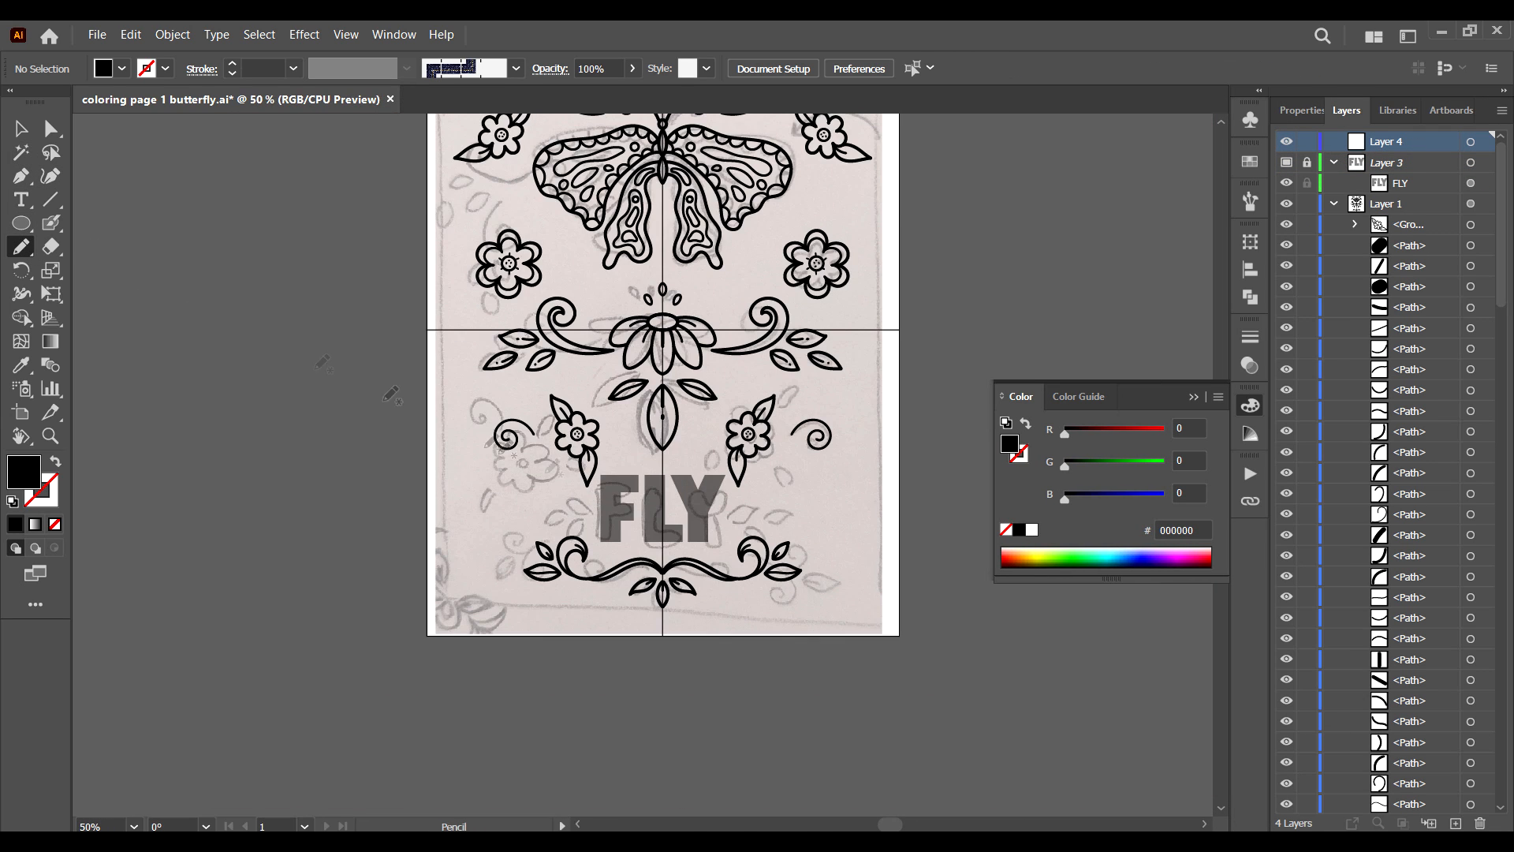
{"action": "left_click", "coordinate": [1306, 162]}
{"action": "left_click", "coordinate": [1399, 183]}
{"action": "left_click", "coordinate": [698, 520]}
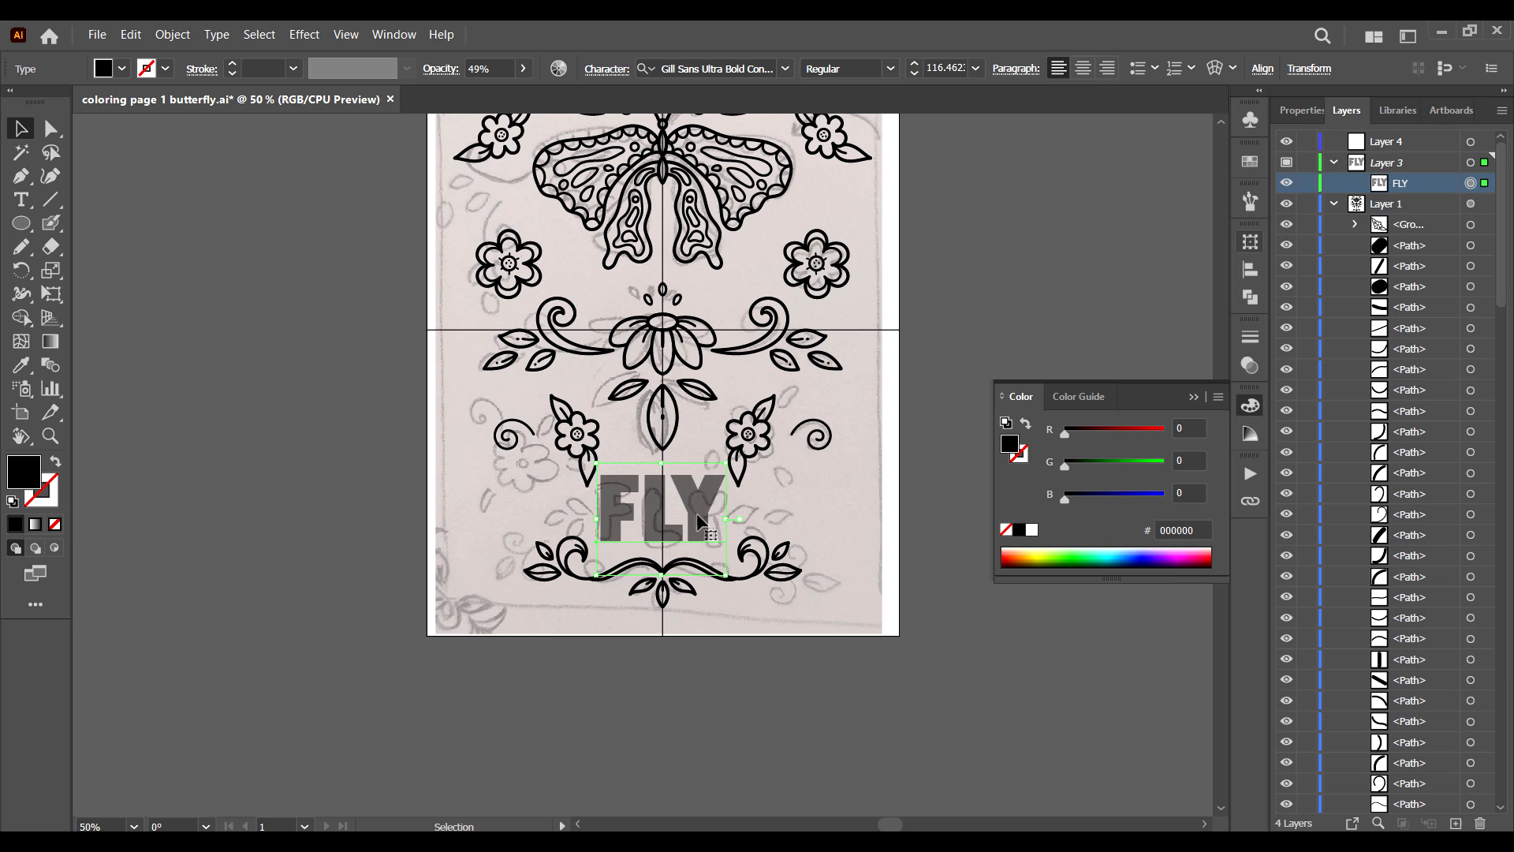
{"action": "left_click", "coordinate": [1297, 115]}
{"action": "left_click_drag", "start_coordinate": [701, 518], "coordinate": [706, 525]}
{"action": "left_click", "coordinate": [1352, 111]}
{"action": "left_click", "coordinate": [1307, 163]}
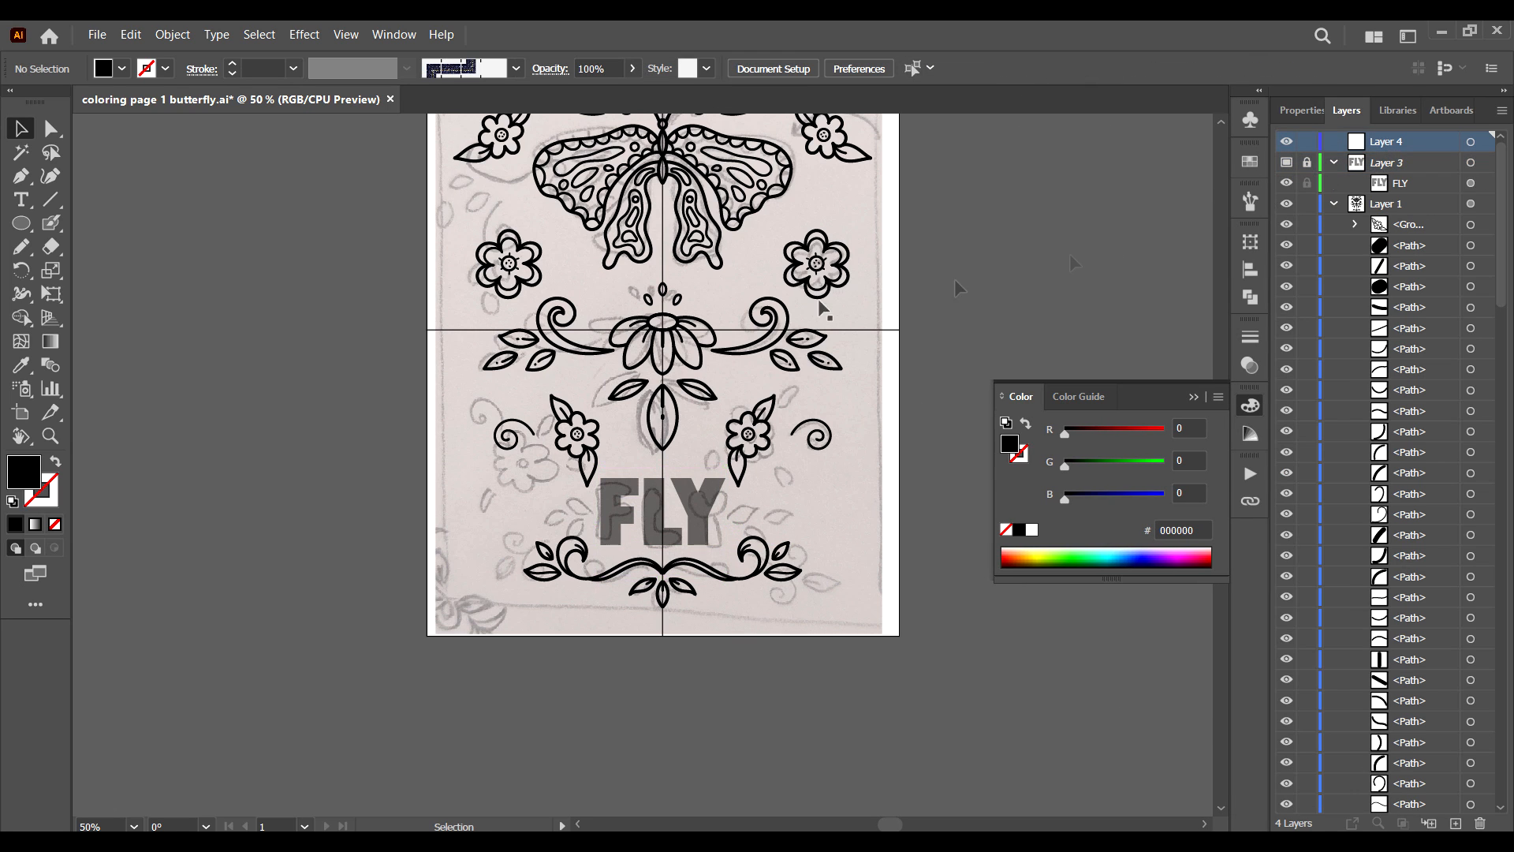
Trace a rounded letter F about 0.72 by 1.31 in over the faded text and swap its black fill to a stroke.
{"action": "scroll", "coordinate": [687, 524], "scroll_direction": "up", "scroll_amount": 3}
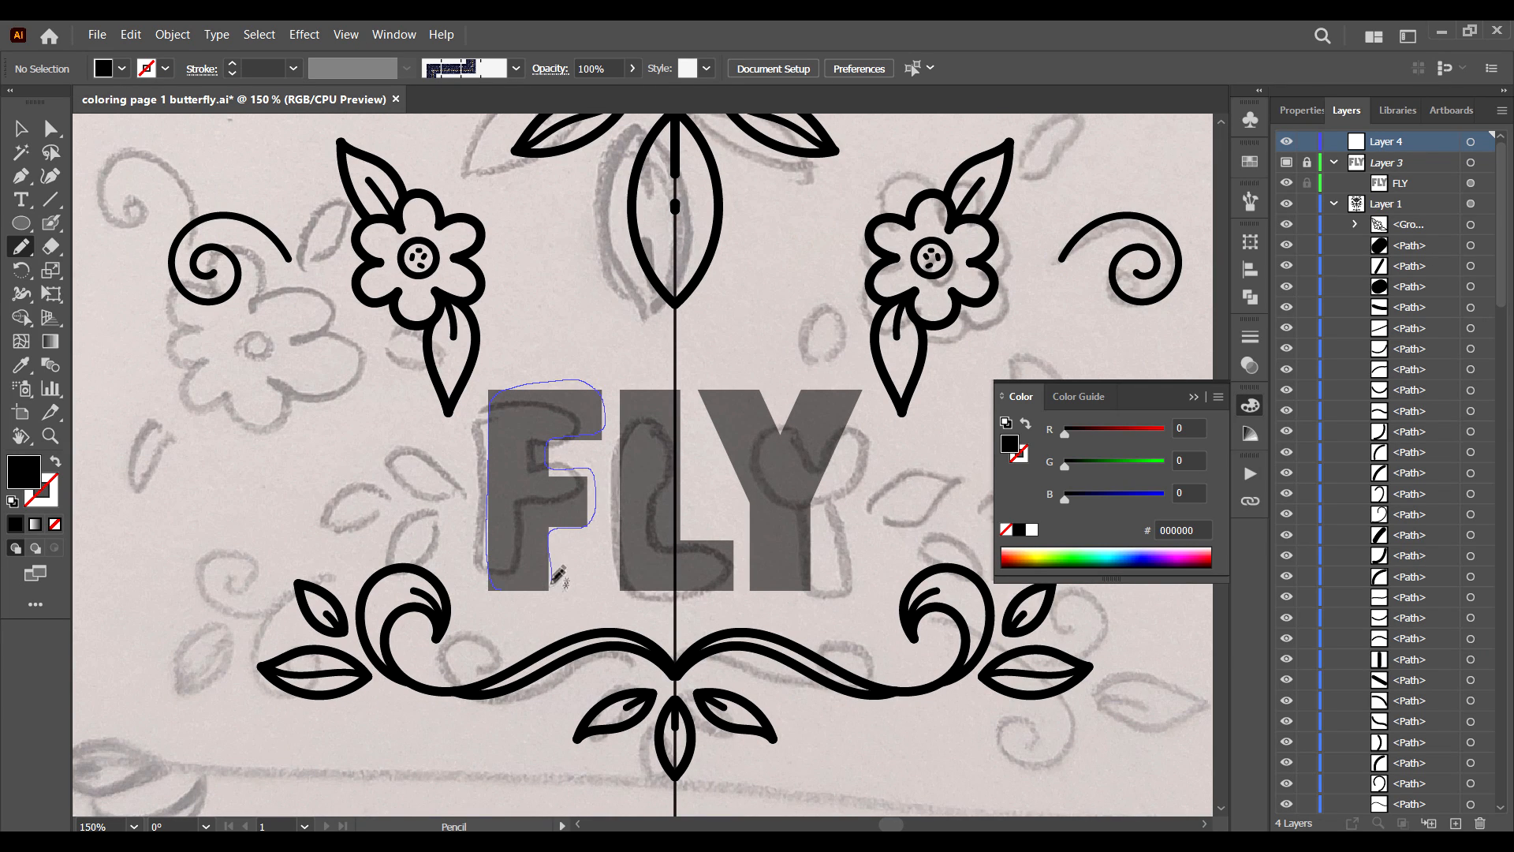
{"action": "left_click_drag", "start_coordinate": [565, 636], "coordinate": [569, 626]}
{"action": "key", "text": "shift+x"}
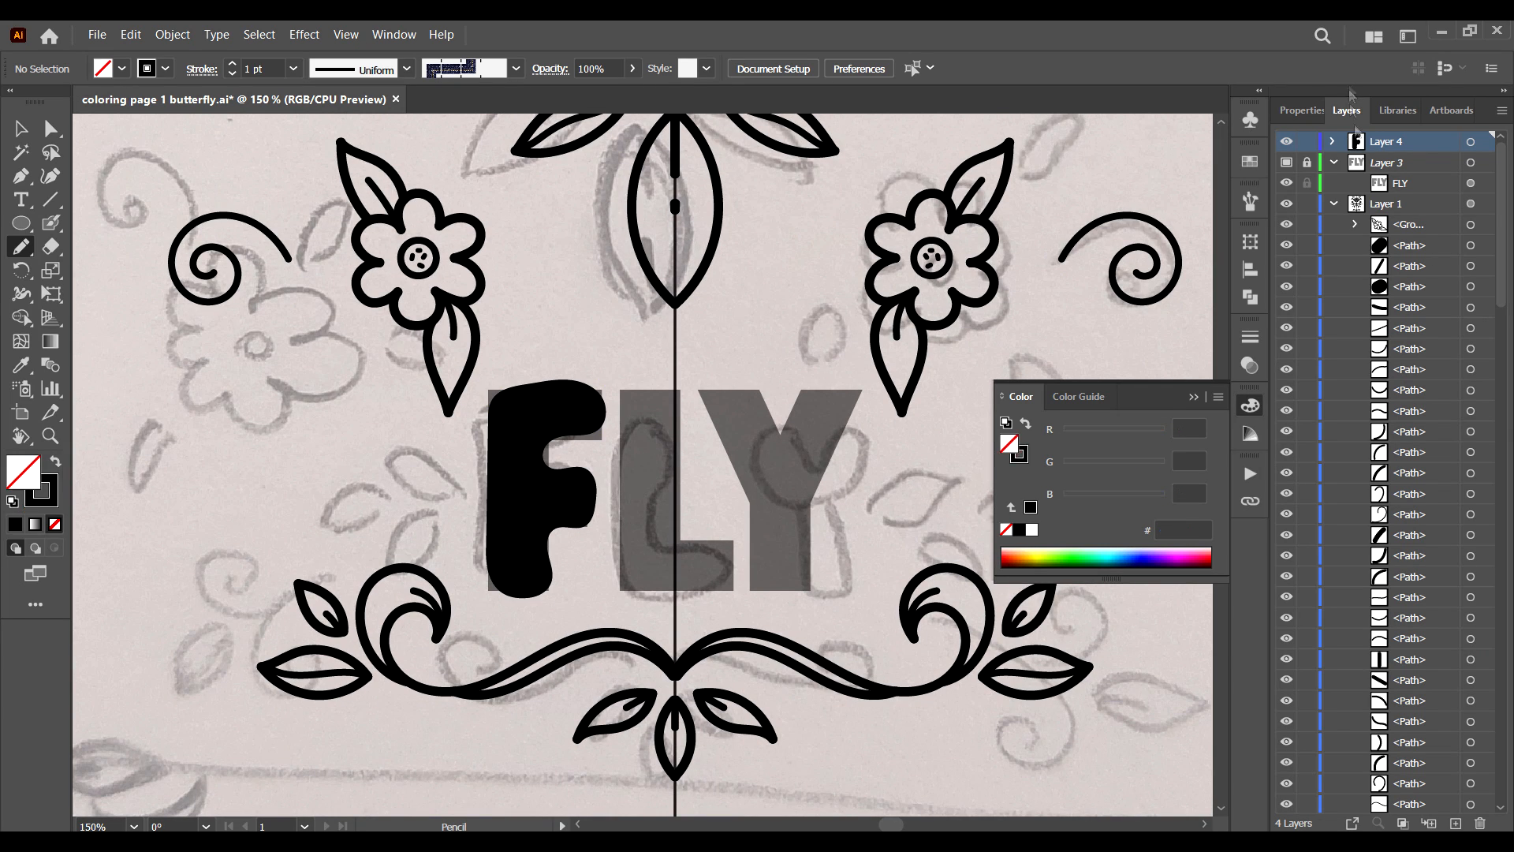
{"action": "left_click", "coordinate": [22, 130]}
{"action": "left_click", "coordinate": [521, 489]}
{"action": "key", "text": "shift+x"}
Set the traced letter F's stroke weight to 4 pt.
{"action": "left_click", "coordinate": [1299, 109]}
{"action": "left_click", "coordinate": [1318, 354]}
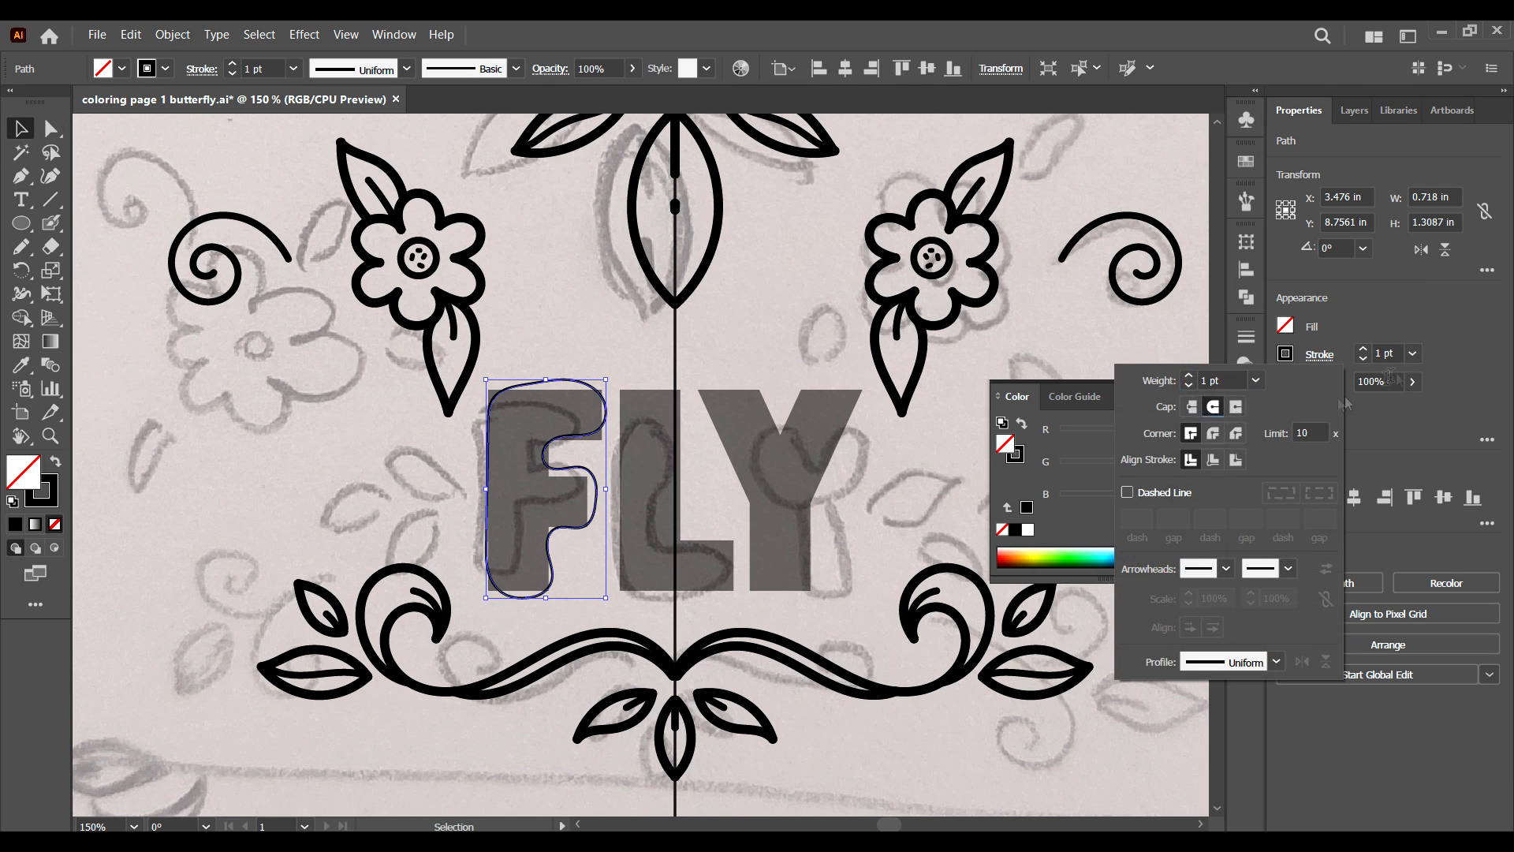
{"action": "left_click", "coordinate": [1412, 353]}
{"action": "left_click", "coordinate": [1435, 498]}
{"action": "left_click", "coordinate": [591, 339]}
Trace rounded letters L and Y over the faded text on Layer 4 and hide the FLY text layer.
{"action": "key", "text": "n"}
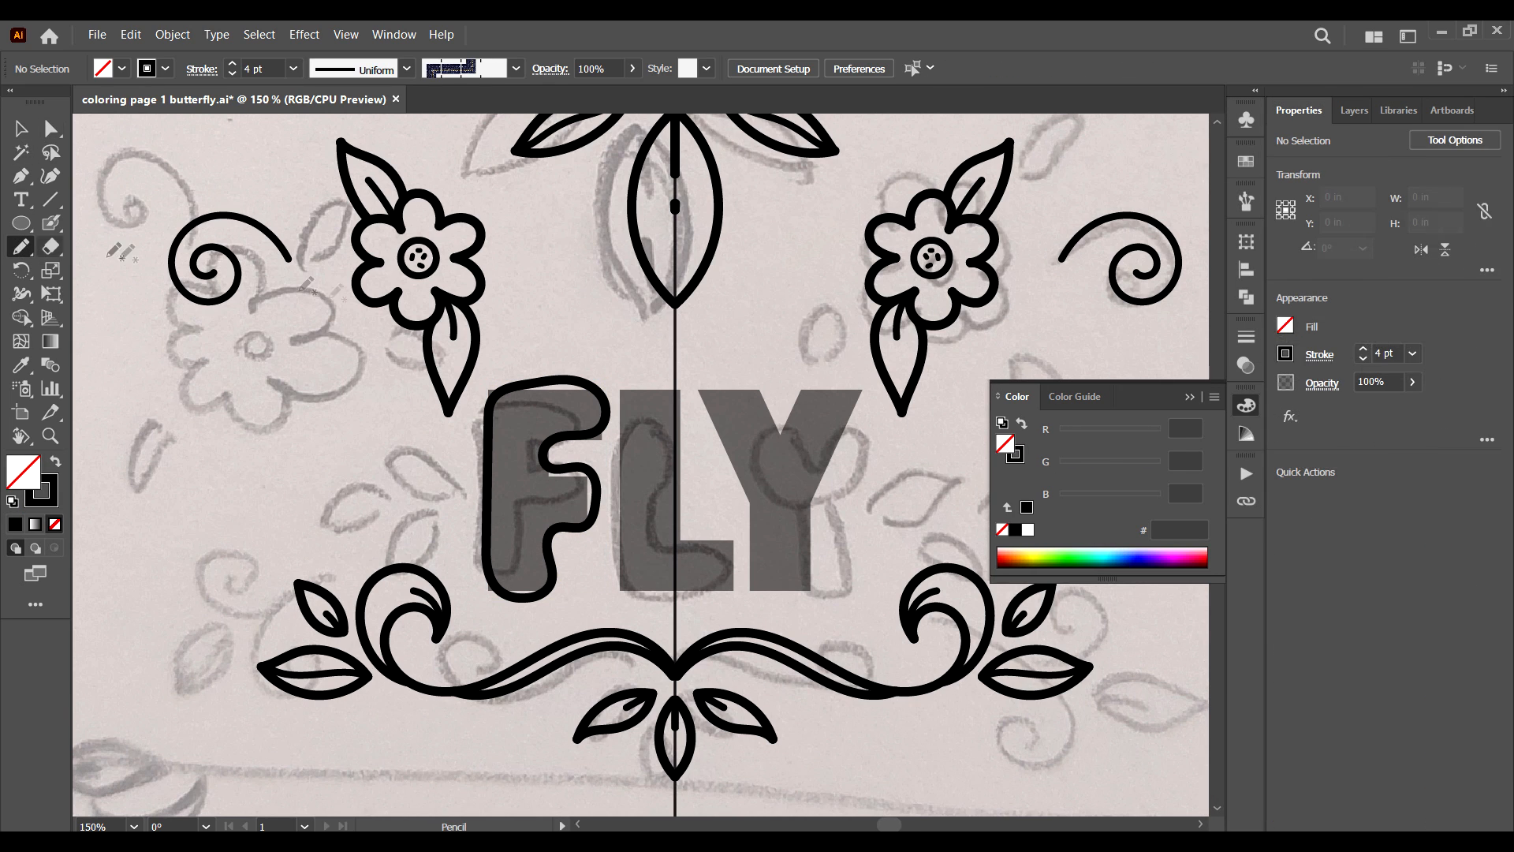
{"action": "left_click", "coordinate": [1347, 109]}
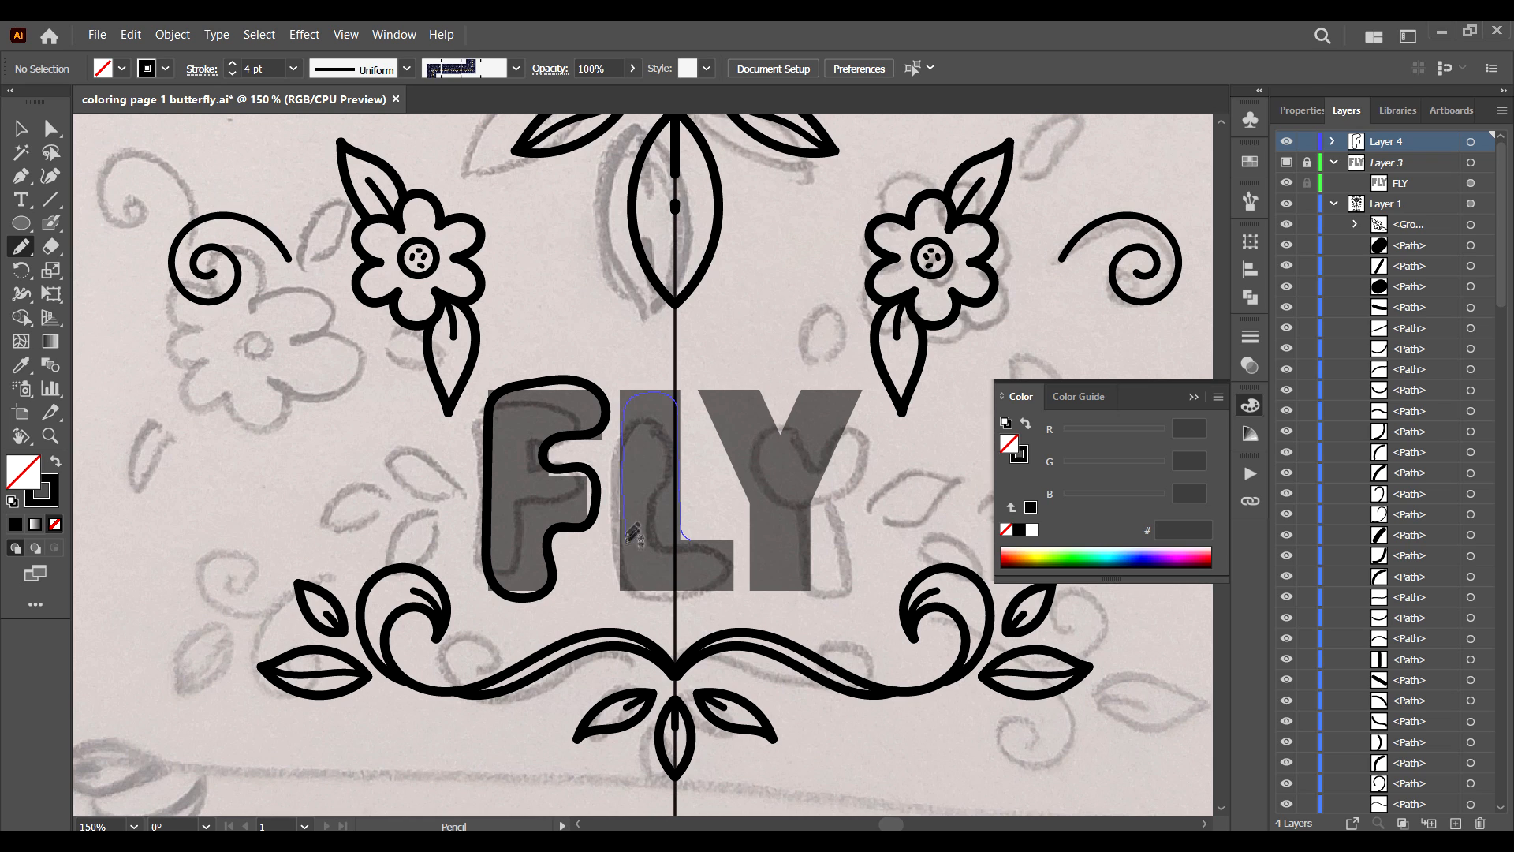
{"action": "left_click_drag", "start_coordinate": [736, 554], "coordinate": [696, 539]}
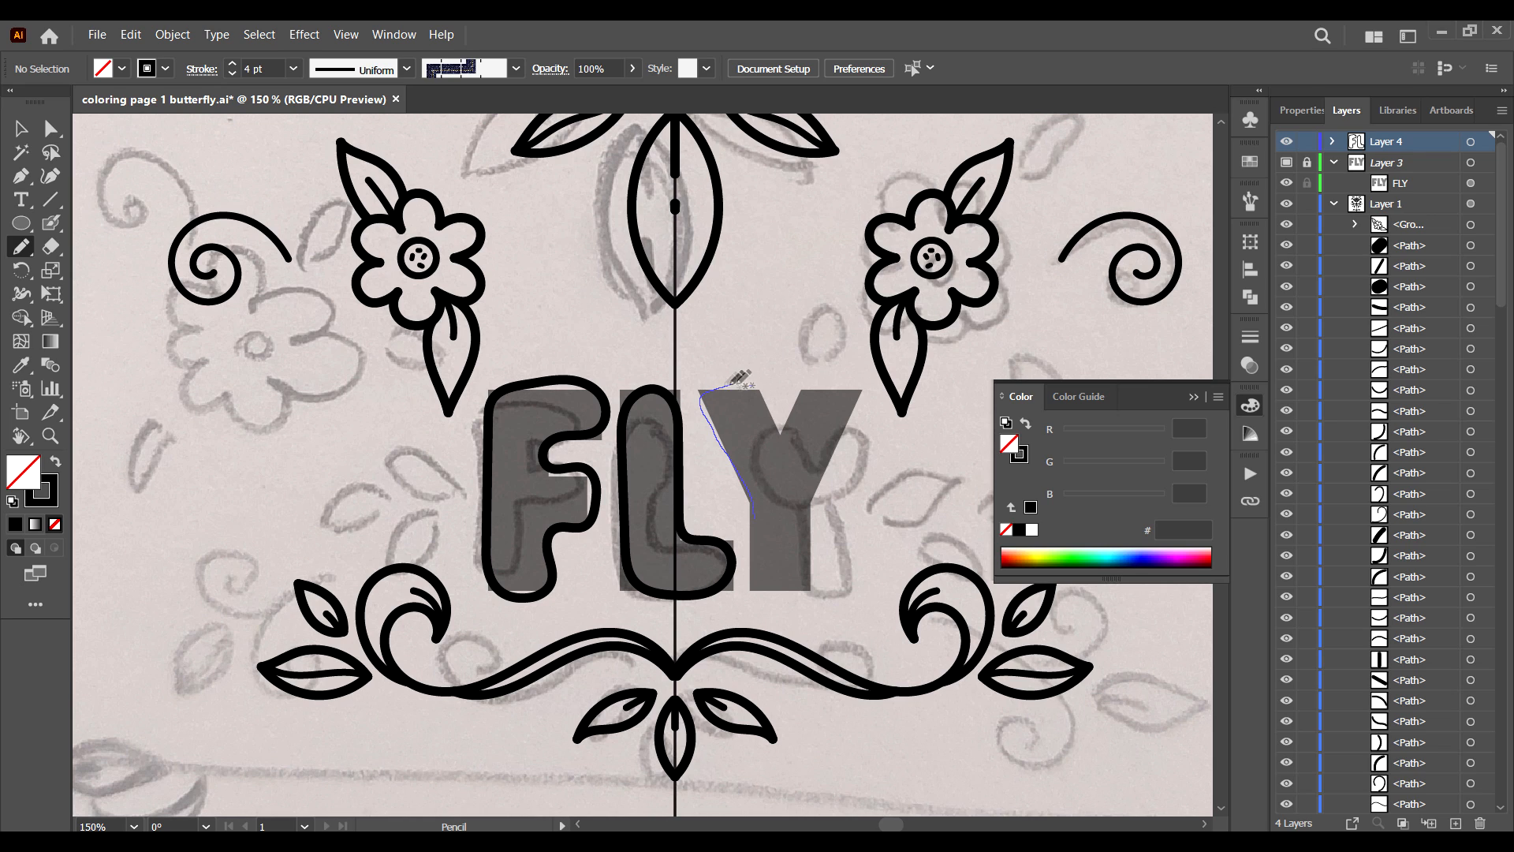
{"action": "left_click_drag", "start_coordinate": [760, 523], "coordinate": [755, 544]}
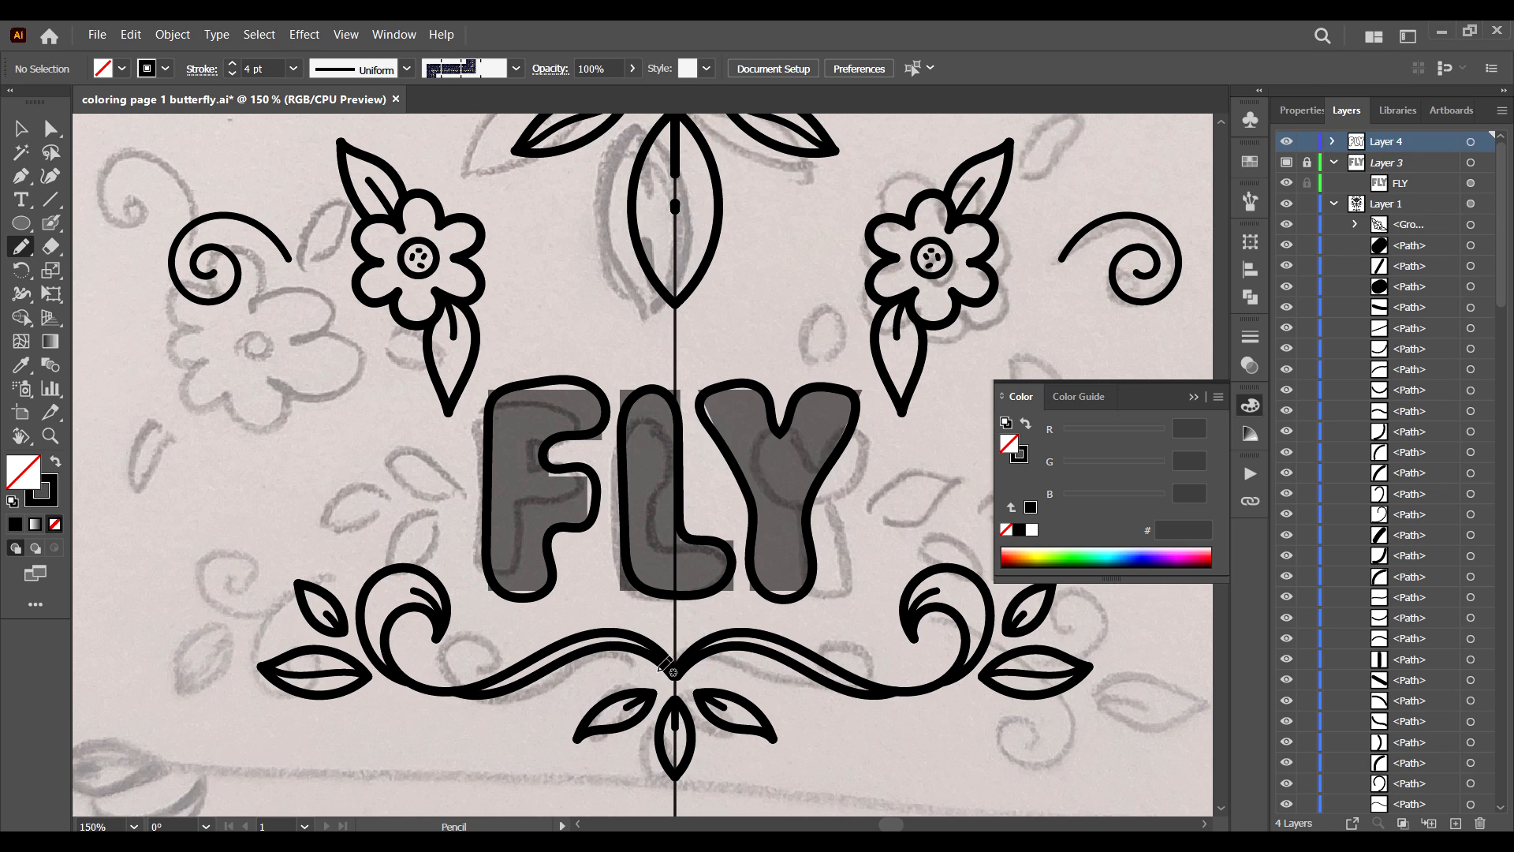
{"action": "left_click_drag", "start_coordinate": [986, 402], "coordinate": [673, 352]}
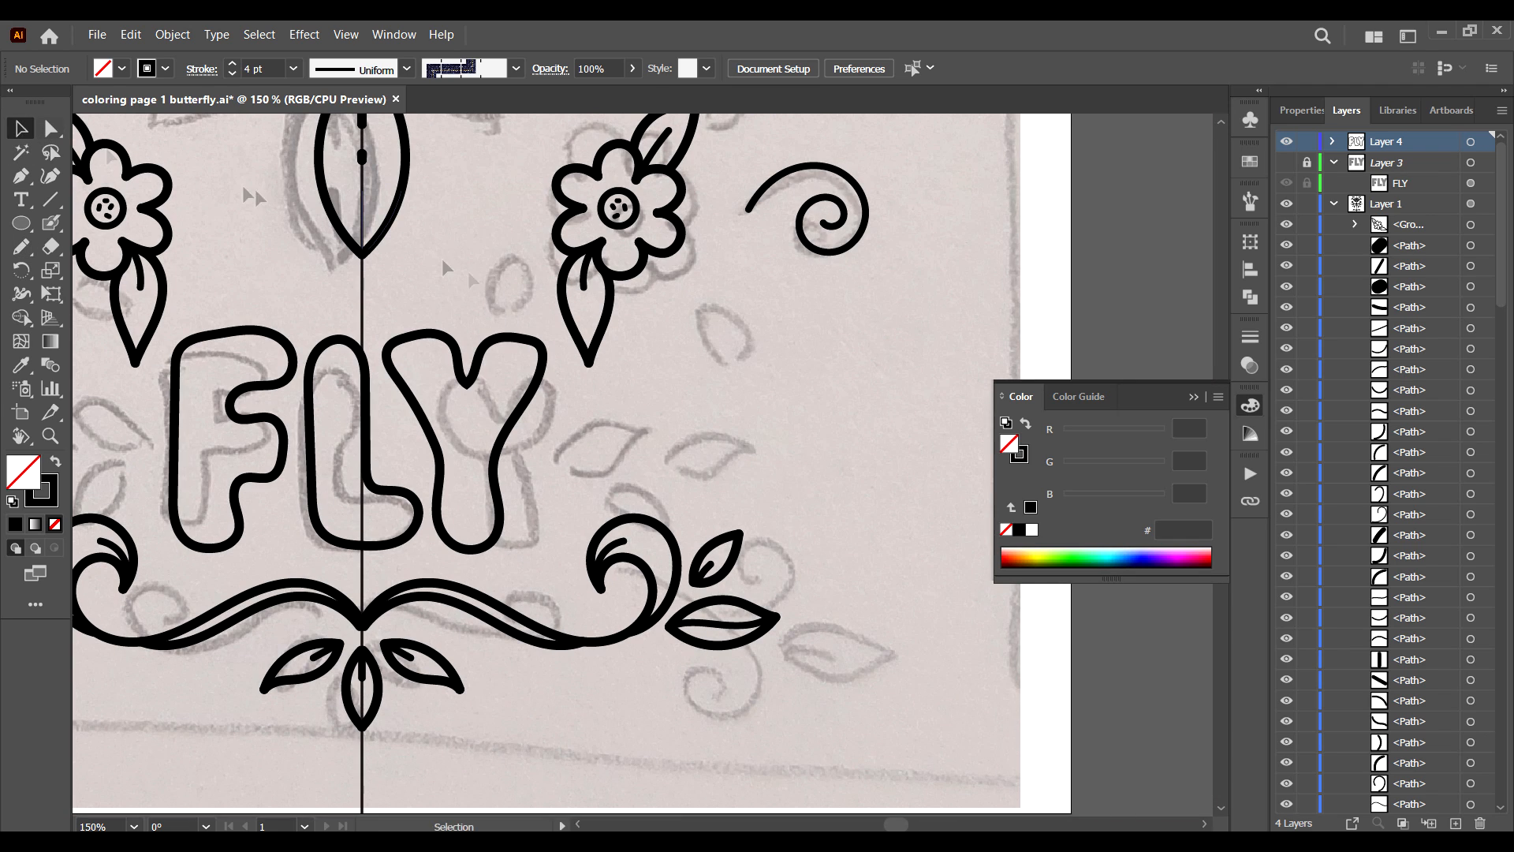
Copy the leaf at the lower scroll's outer end and place two smaller, rotated copies beside the letter Y.
{"action": "left_click_drag", "start_coordinate": [791, 578], "coordinate": [723, 670]}
{"action": "key", "text": "ctrl+c"}
{"action": "key", "text": "ctrl+v"}
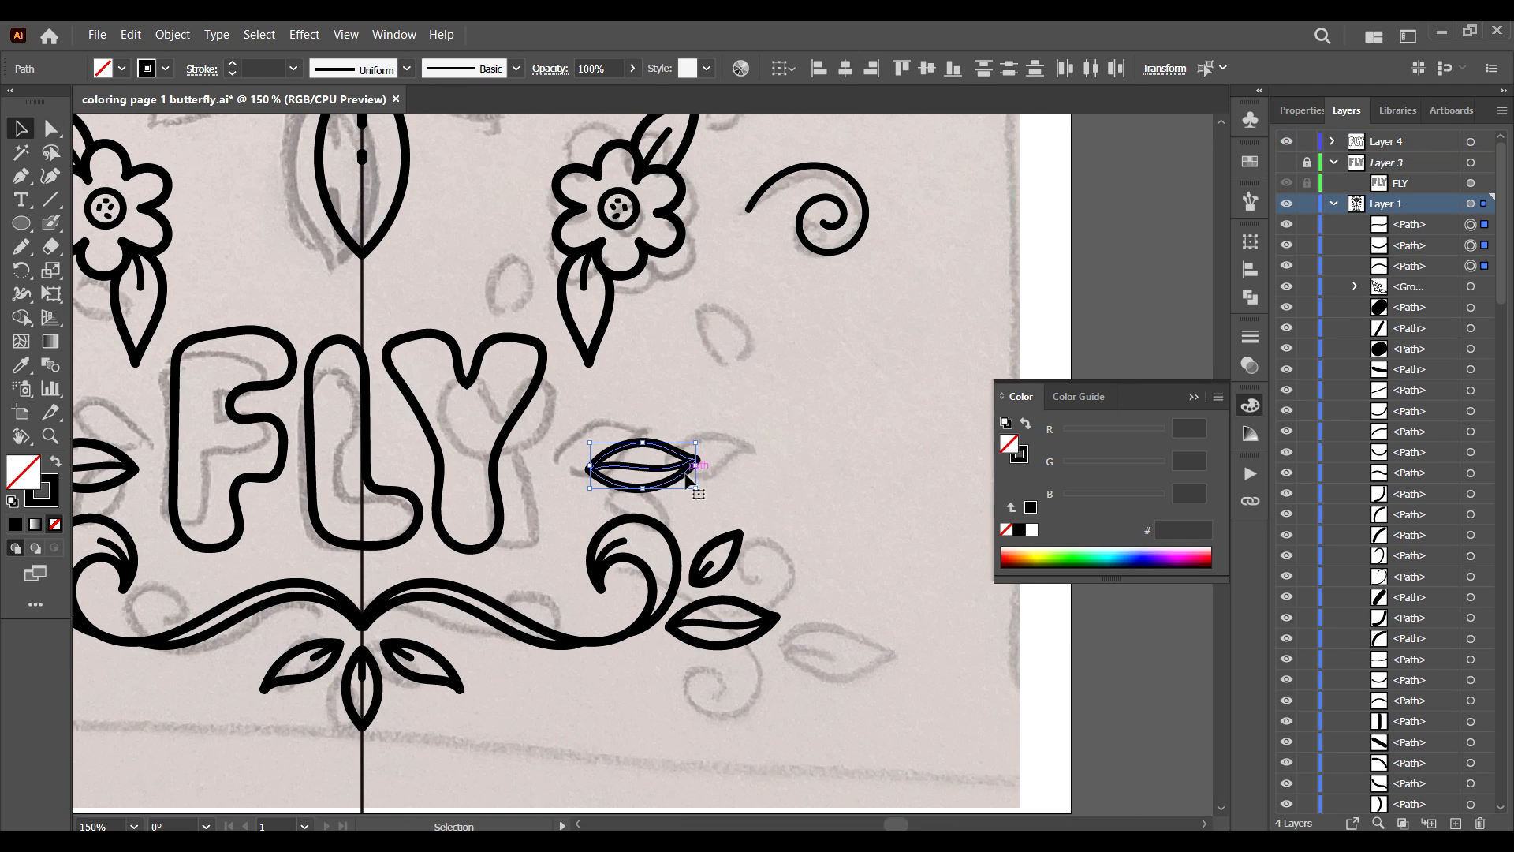
{"action": "left_click_drag", "start_coordinate": [697, 443], "coordinate": [678, 500]}
{"action": "key", "text": "ctrl+v"}
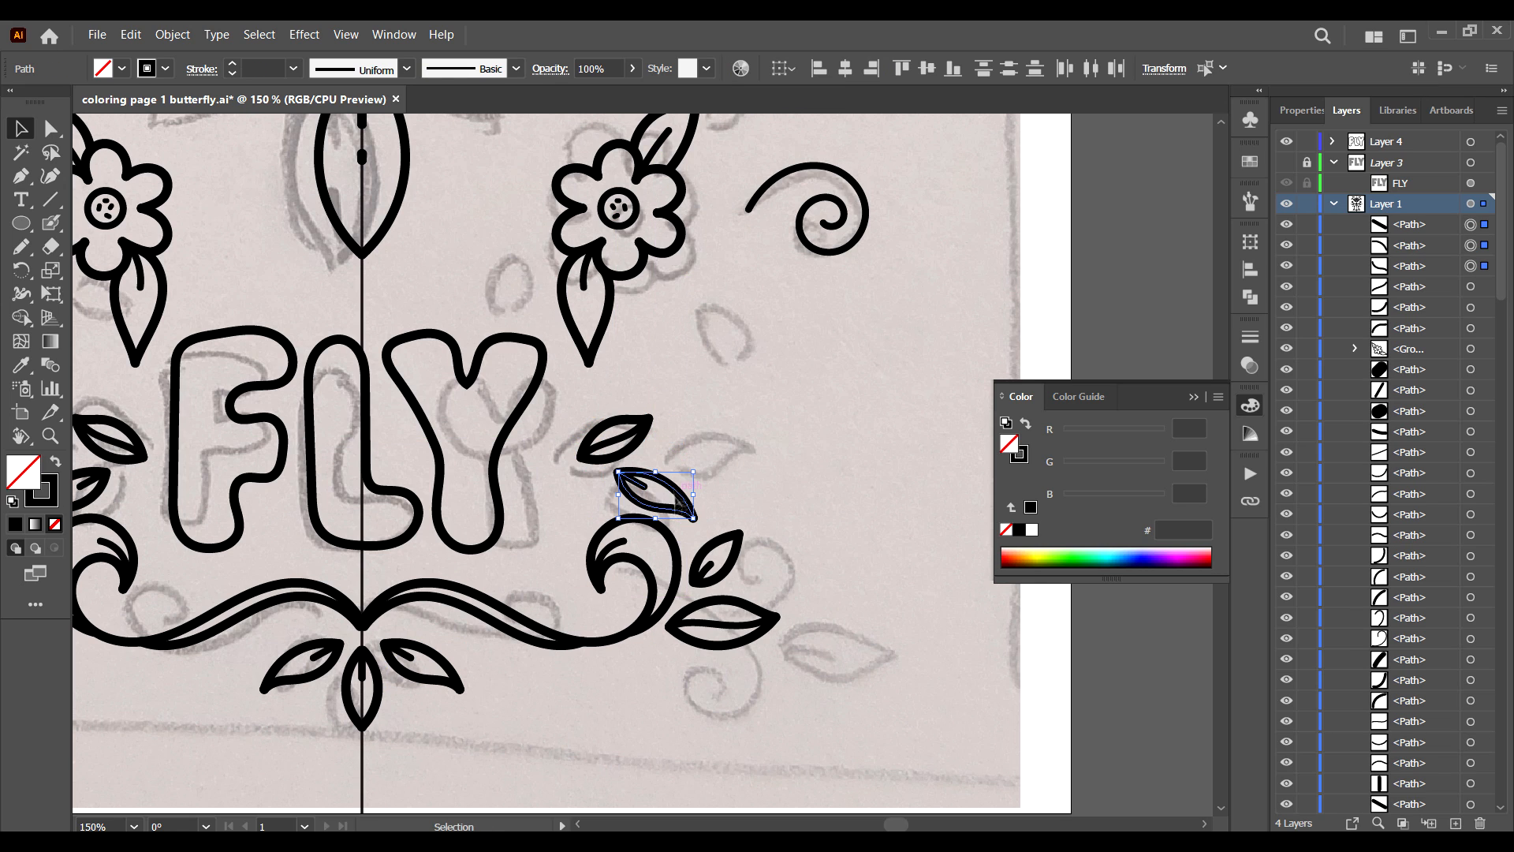
{"action": "left_click_drag", "start_coordinate": [699, 424], "coordinate": [631, 489]}
{"action": "mouse_move", "coordinate": [642, 433]}
{"action": "left_mouse_down"}
{"action": "mouse_move", "coordinate": [648, 399]}
{"action": "mouse_move", "coordinate": [630, 429]}
{"action": "left_mouse_up"}
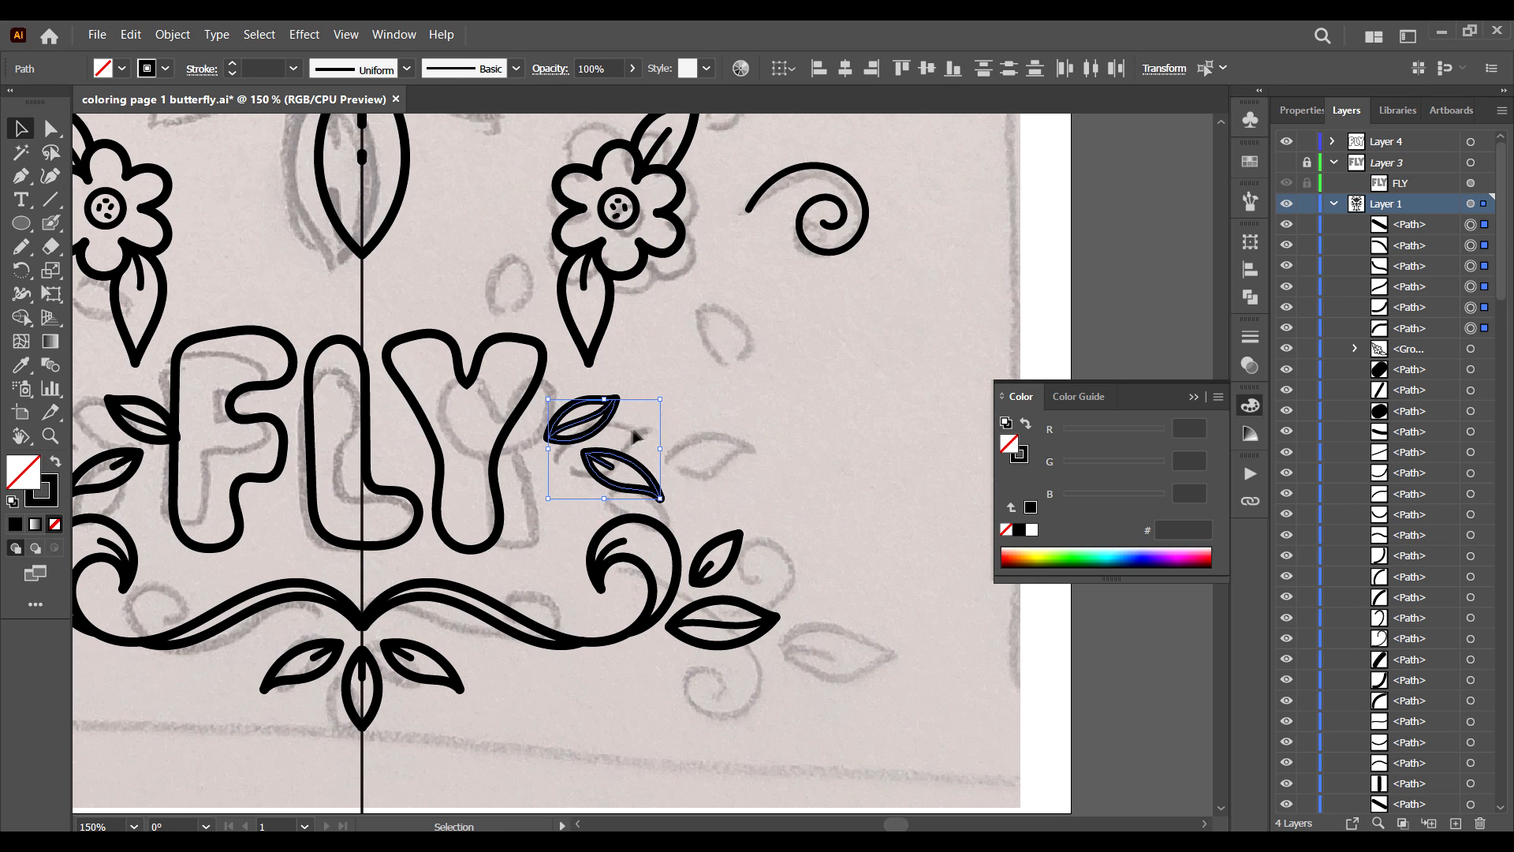
Draw a curled tendril and a short curved stroke under it beside the leaves at the letter Y, using the Pencil tool.
{"action": "left_click", "coordinate": [725, 406]}
{"action": "key", "text": "n"}
{"action": "left_click_drag", "start_coordinate": [734, 359], "coordinate": [715, 380]}
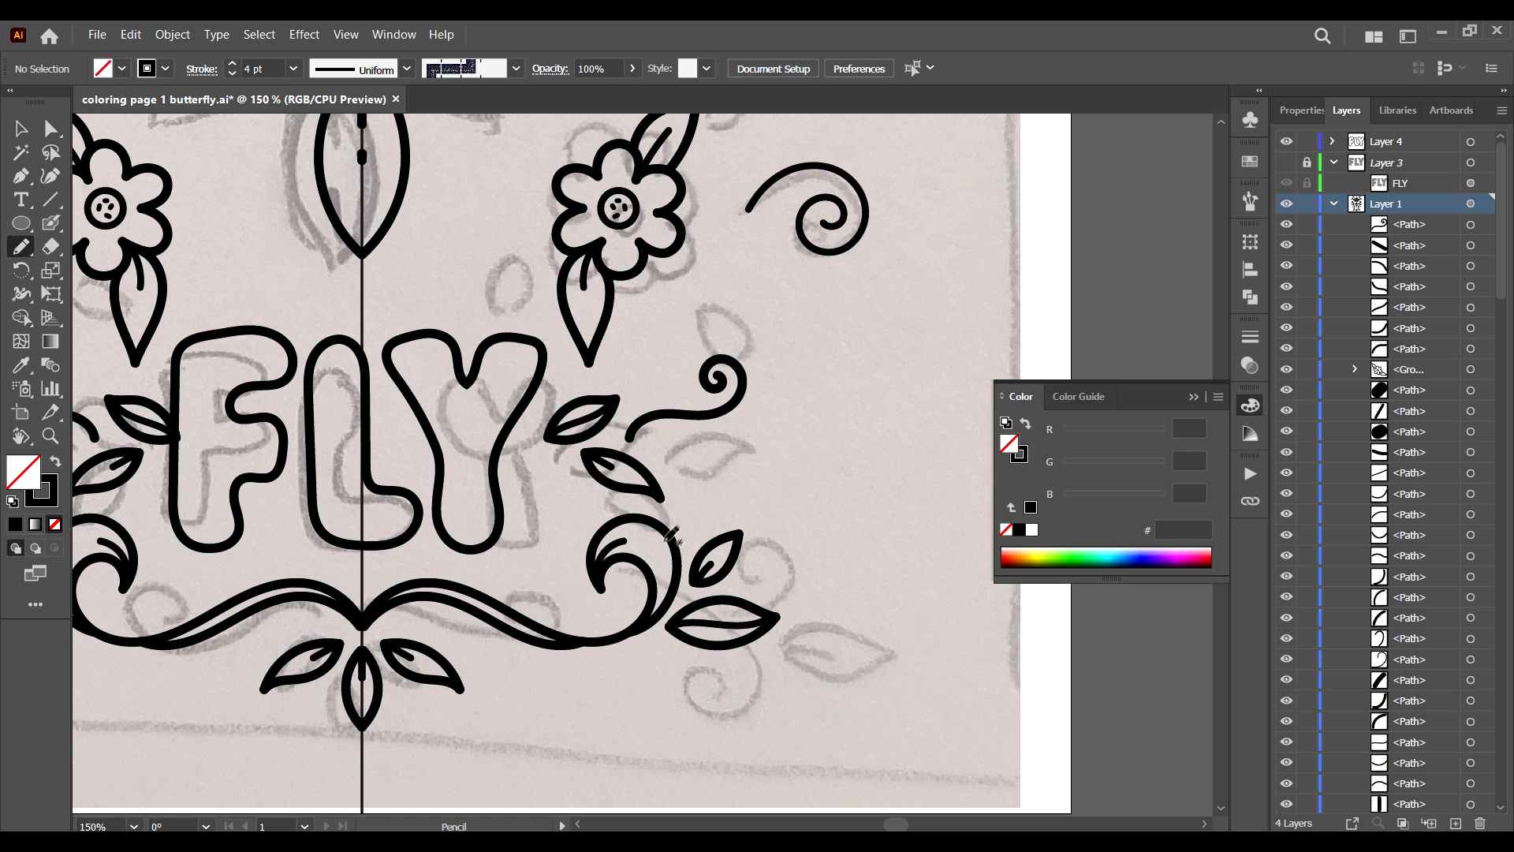
{"action": "left_click_drag", "start_coordinate": [745, 445], "coordinate": [749, 473]}
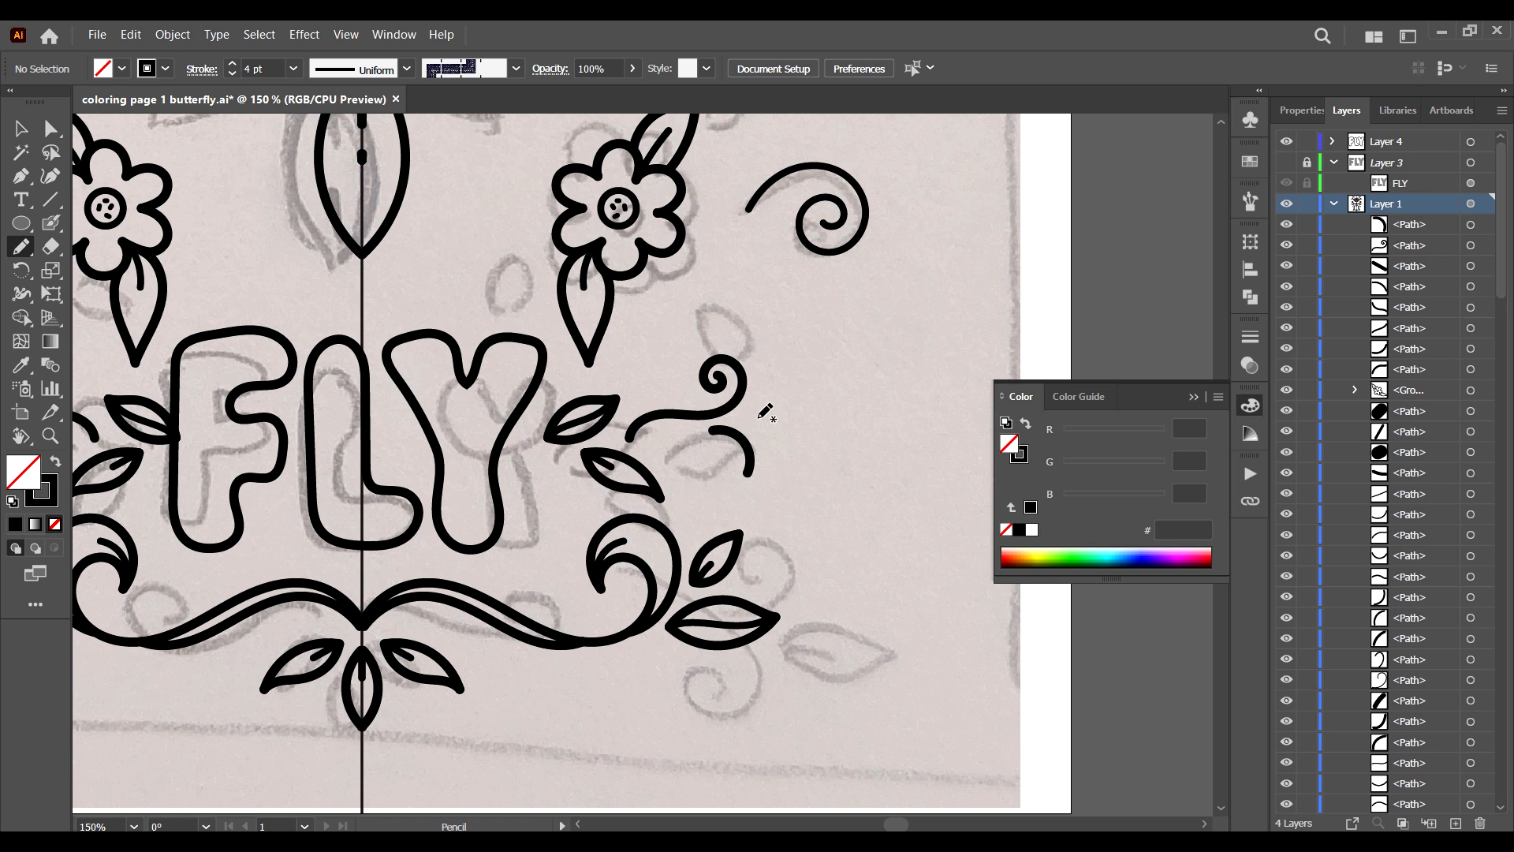
Draw a small flower bud with an oval middle petal and a curved outer petal beyond the tendril, using the Pencil tool.
{"action": "mouse_move", "coordinate": [547, 400]}
{"action": "left_mouse_down"}
{"action": "mouse_move", "coordinate": [578, 514]}
{"action": "mouse_move", "coordinate": [566, 420]}
{"action": "left_mouse_up"}
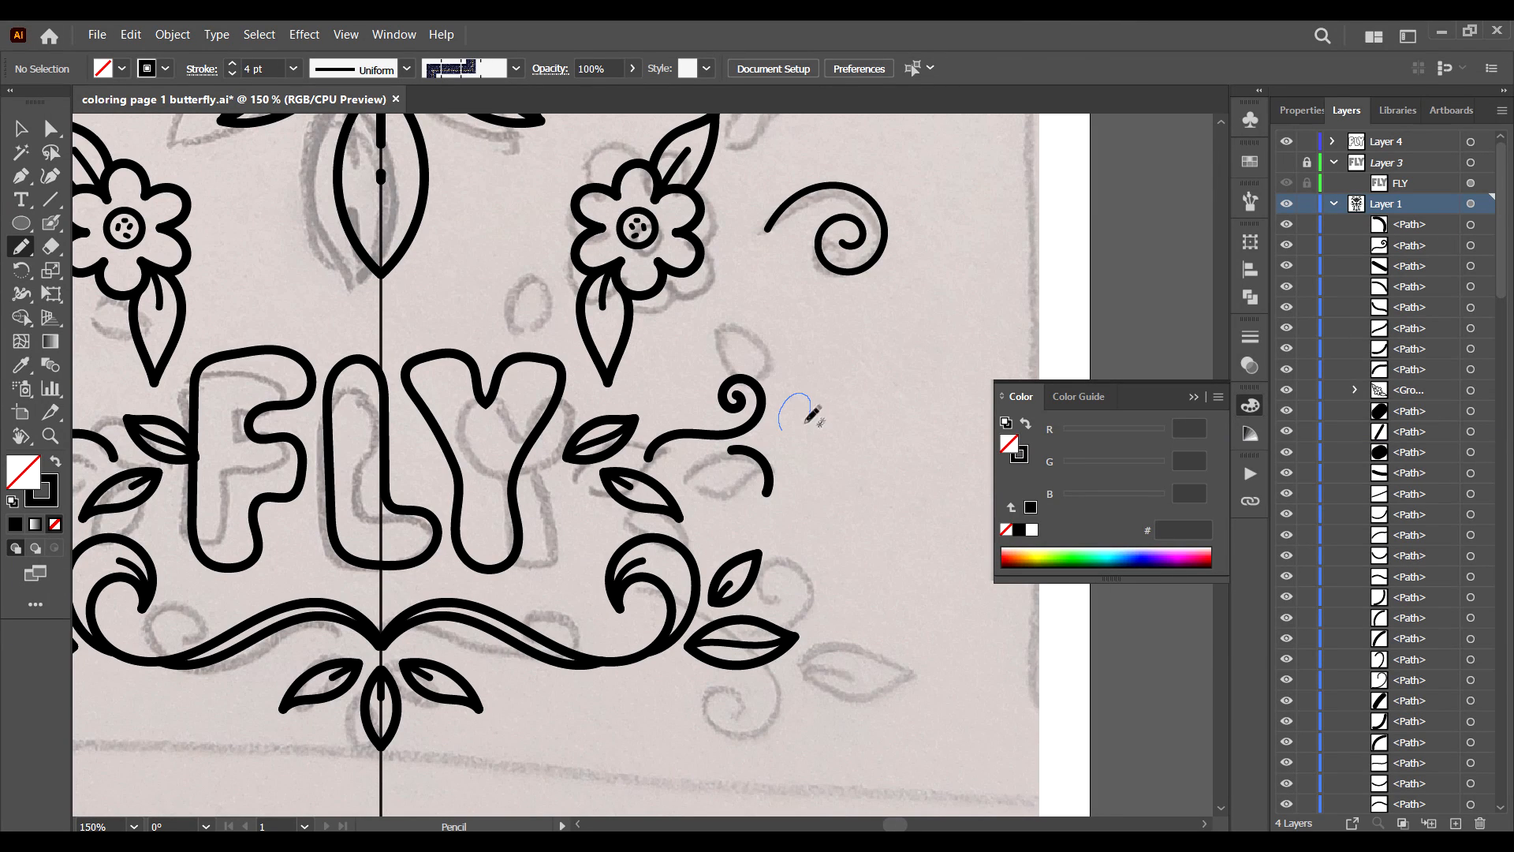
{"action": "left_click_drag", "start_coordinate": [805, 421], "coordinate": [781, 422]}
{"action": "mouse_move", "coordinate": [795, 387]}
{"action": "left_mouse_down"}
{"action": "mouse_move", "coordinate": [771, 382]}
{"action": "mouse_move", "coordinate": [780, 432]}
{"action": "mouse_move", "coordinate": [812, 410]}
{"action": "mouse_move", "coordinate": [833, 433]}
{"action": "left_mouse_up"}
{"action": "key", "text": "ctrl+z"}
Copy the bud's outer petal, reflect it and rotate it into place on the opposite side of the oval.
{"action": "key", "text": "v"}
{"action": "left_click", "coordinate": [858, 440]}
{"action": "left_click", "coordinate": [839, 455]}
{"action": "key", "text": "ctrl+c"}
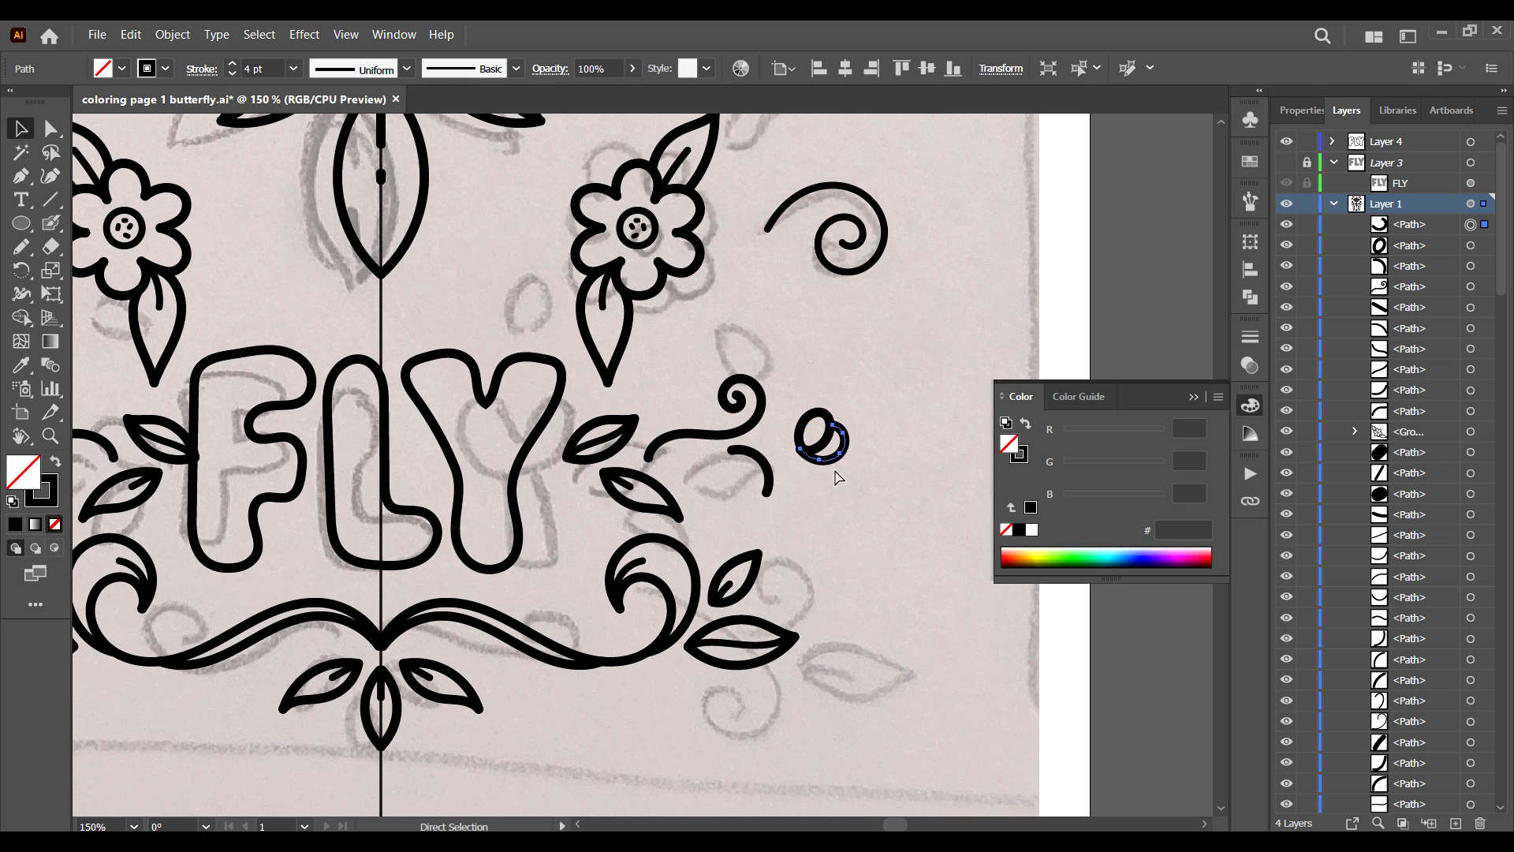
{"action": "key", "text": "ctrl+v"}
{"action": "left_click_drag", "start_coordinate": [661, 472], "coordinate": [816, 389]}
{"action": "right_click", "coordinate": [812, 377]}
{"action": "left_click", "coordinate": [1120, 636]}
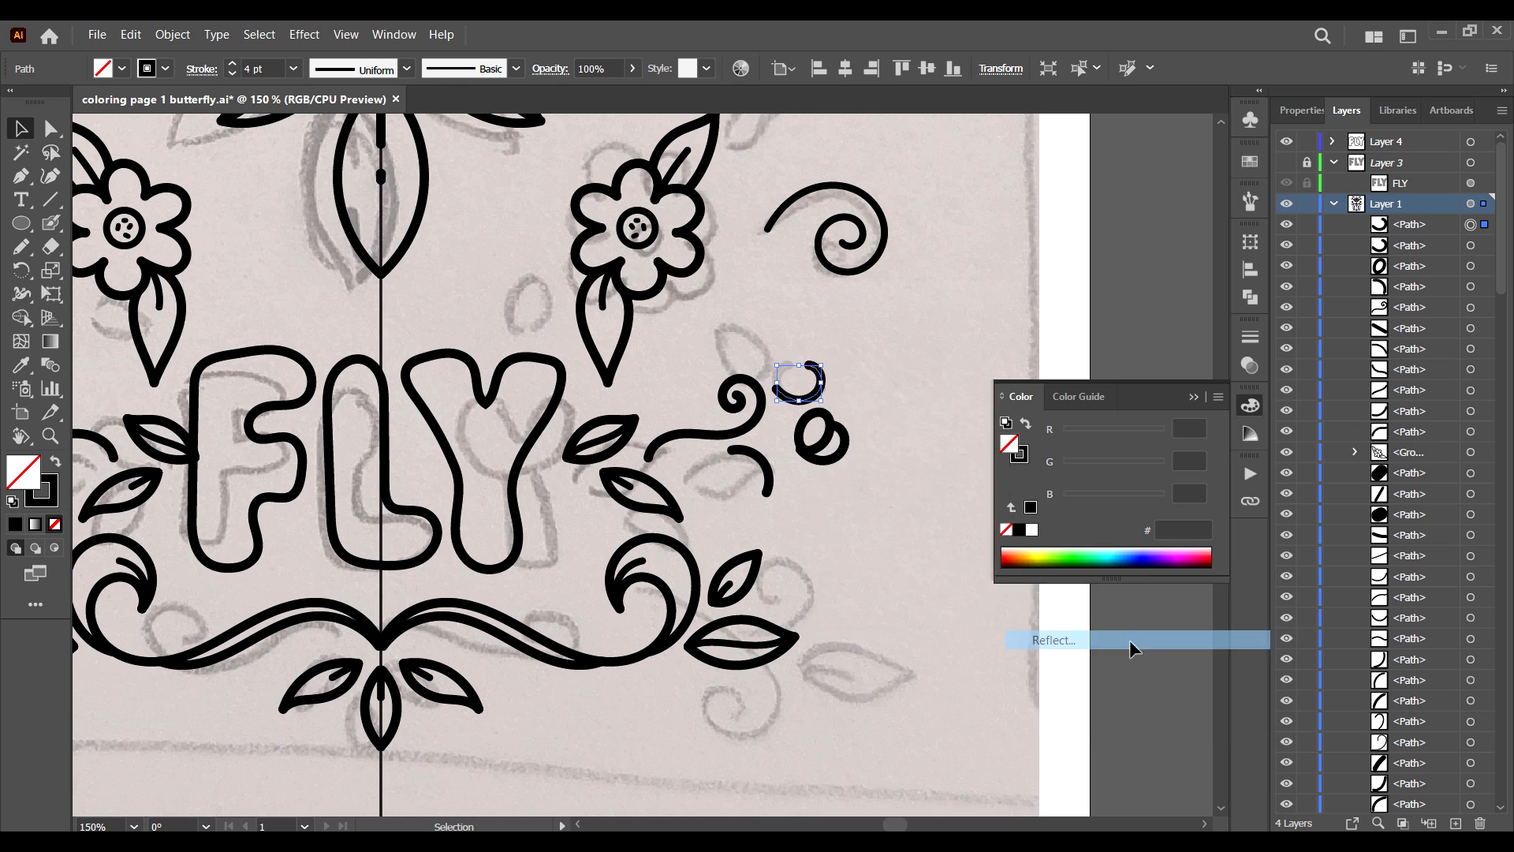
{"action": "left_click", "coordinate": [876, 593]}
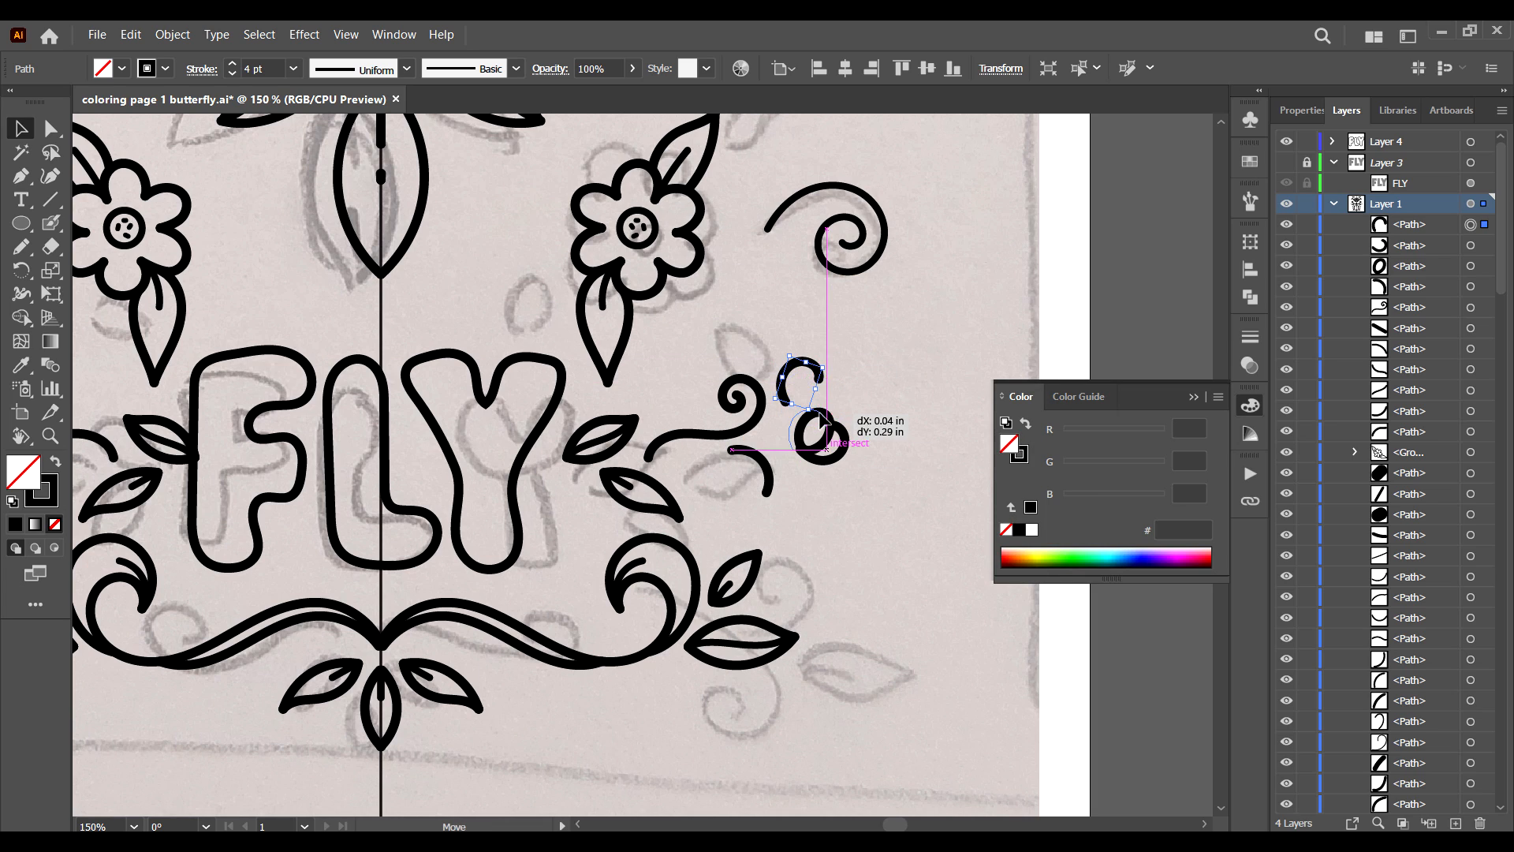
{"action": "left_click_drag", "start_coordinate": [820, 420], "coordinate": [822, 417]}
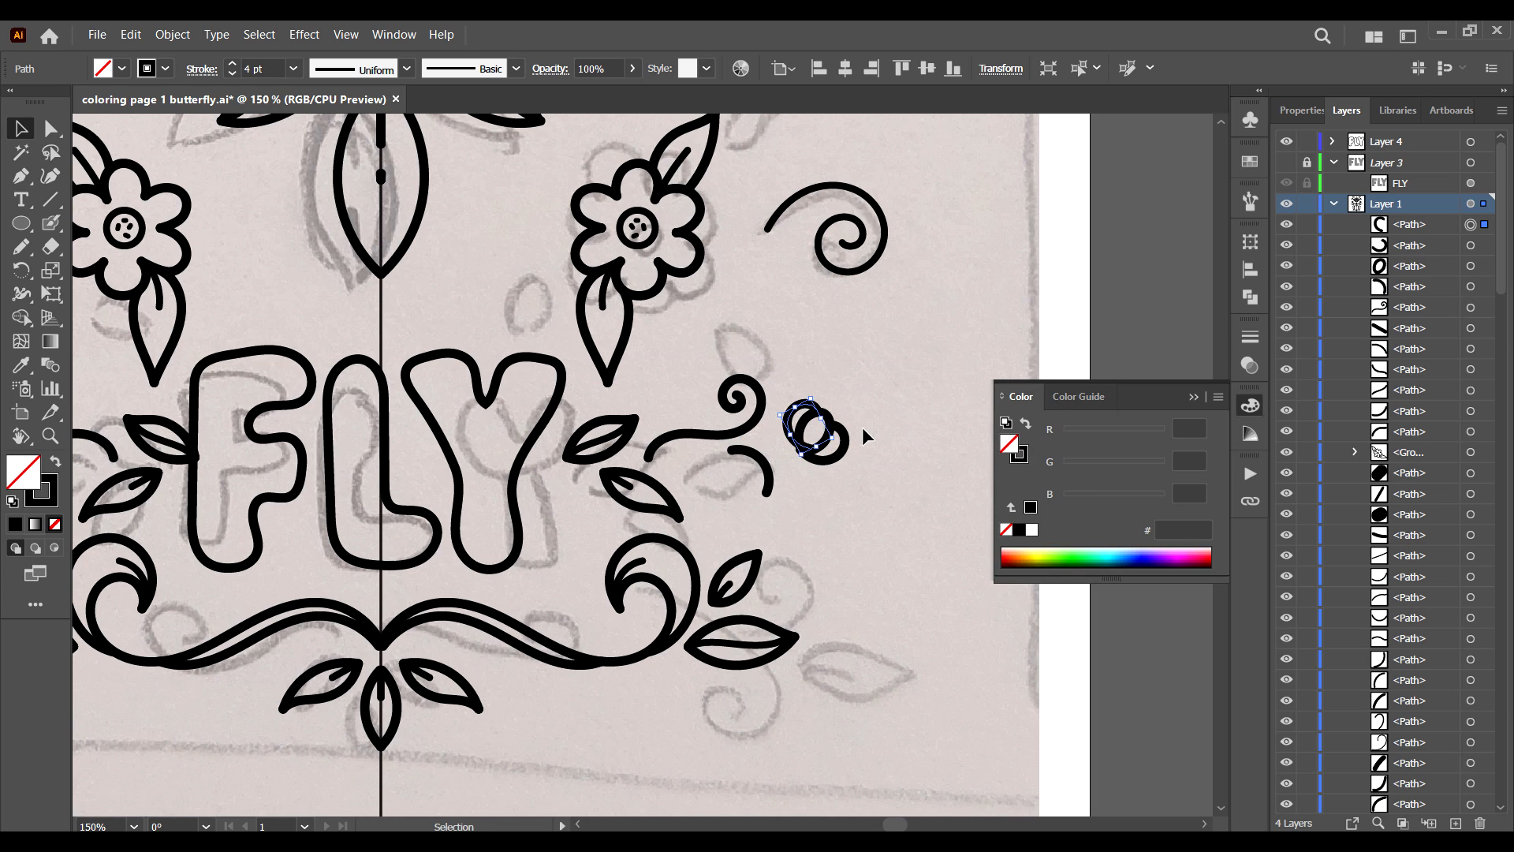
Nudge the reflected petal until it fits around the bud's oval middle petal.
{"action": "key", "text": "Left"}
{"action": "key", "text": "Left"}
{"action": "key", "text": "Left"}
{"action": "key", "text": "Left"}
{"action": "key", "text": "Left"}
{"action": "key", "text": "Left"}
{"action": "key", "text": "Down"}
{"action": "key", "text": "Down"}
{"action": "key", "text": "Right"}
{"action": "key", "text": "Right"}
{"action": "key", "text": "Up"}
{"action": "key", "text": "Right"}
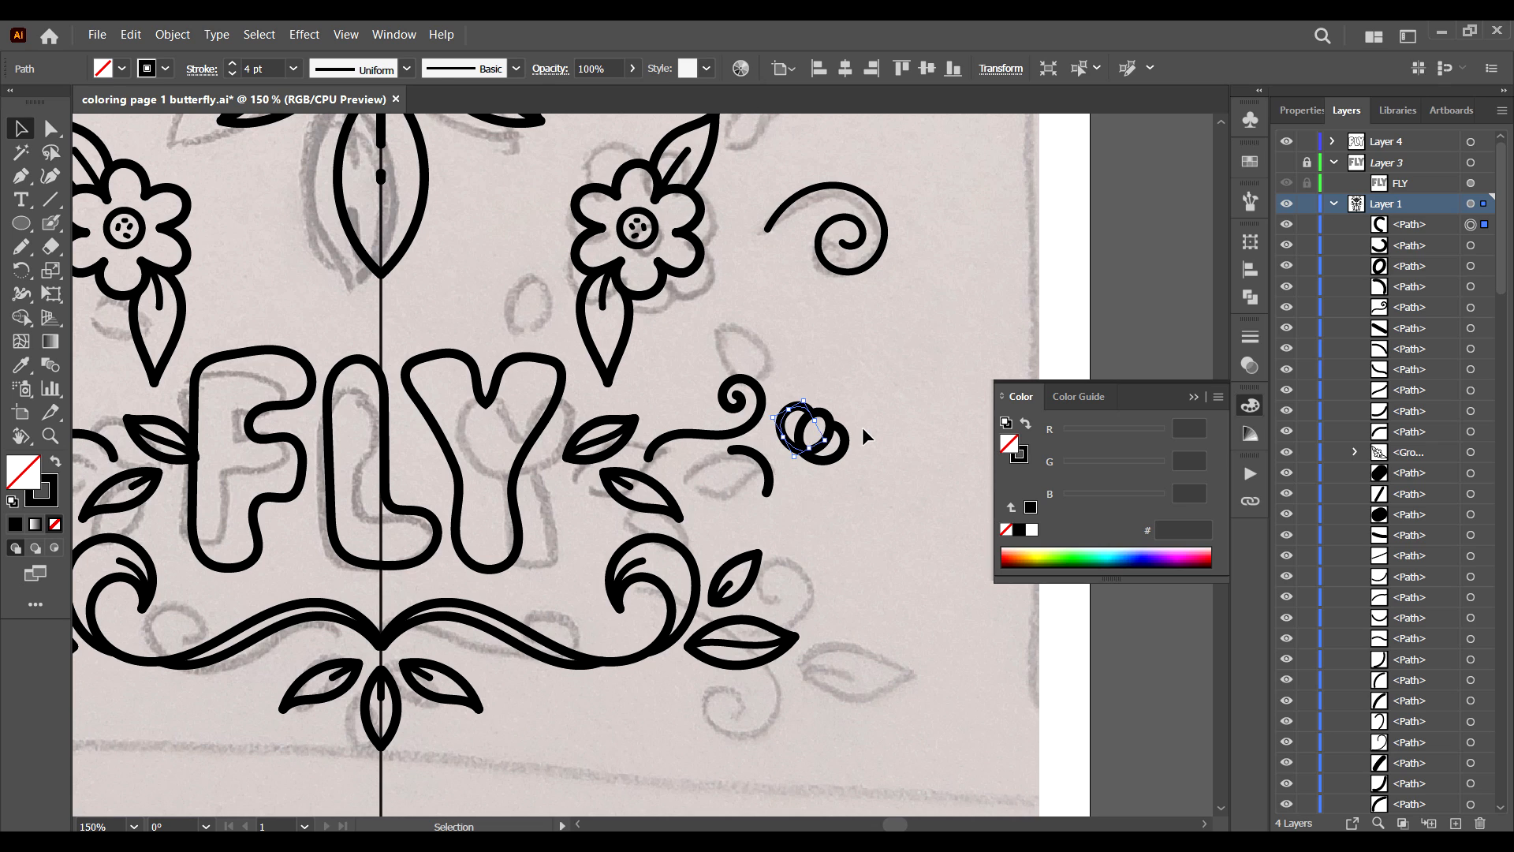
Move the bud slightly up and outward and draw a small leaf at its base.
{"action": "left_click", "coordinate": [839, 488]}
{"action": "mouse_move", "coordinate": [862, 384]}
{"action": "left_mouse_down"}
{"action": "mouse_move", "coordinate": [820, 436]}
{"action": "mouse_move", "coordinate": [860, 398]}
{"action": "mouse_move", "coordinate": [662, 470]}
{"action": "left_mouse_up"}
{"action": "left_click", "coordinate": [877, 450]}
{"action": "left_click", "coordinate": [21, 246]}
{"action": "left_click_drag", "start_coordinate": [850, 454], "coordinate": [852, 453]}
{"action": "left_click", "coordinate": [730, 475]}
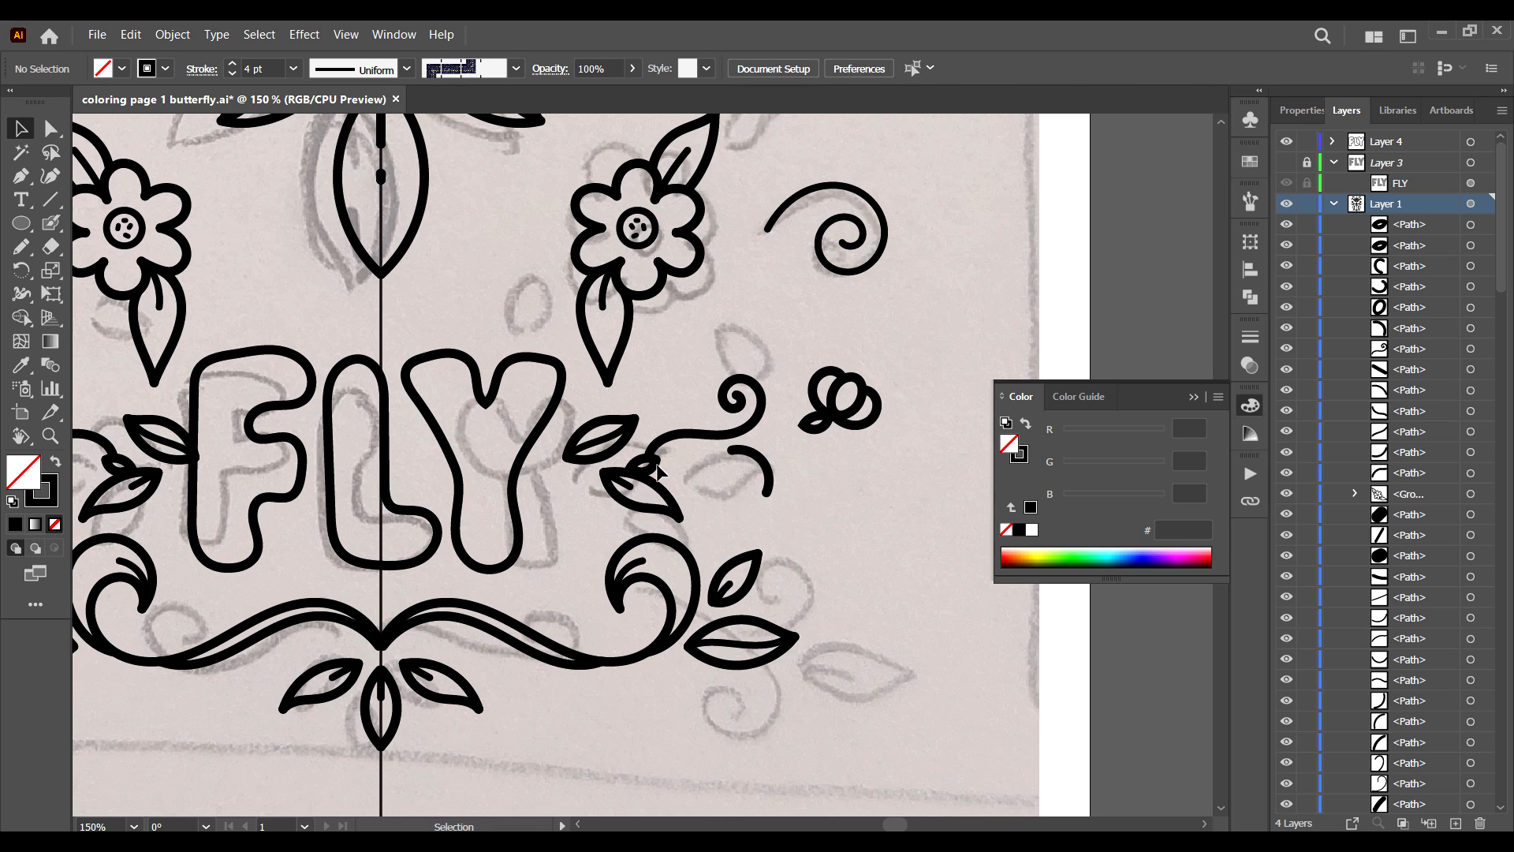
Place a reflected copy of the small leaf at the base of the bud.
{"action": "left_click_drag", "start_coordinate": [653, 463], "coordinate": [850, 455]}
{"action": "right_click", "coordinate": [852, 457]}
{"action": "mouse_move", "coordinate": [984, 727]}
{"action": "left_click", "coordinate": [1107, 661]}
{"action": "left_click", "coordinate": [945, 625]}
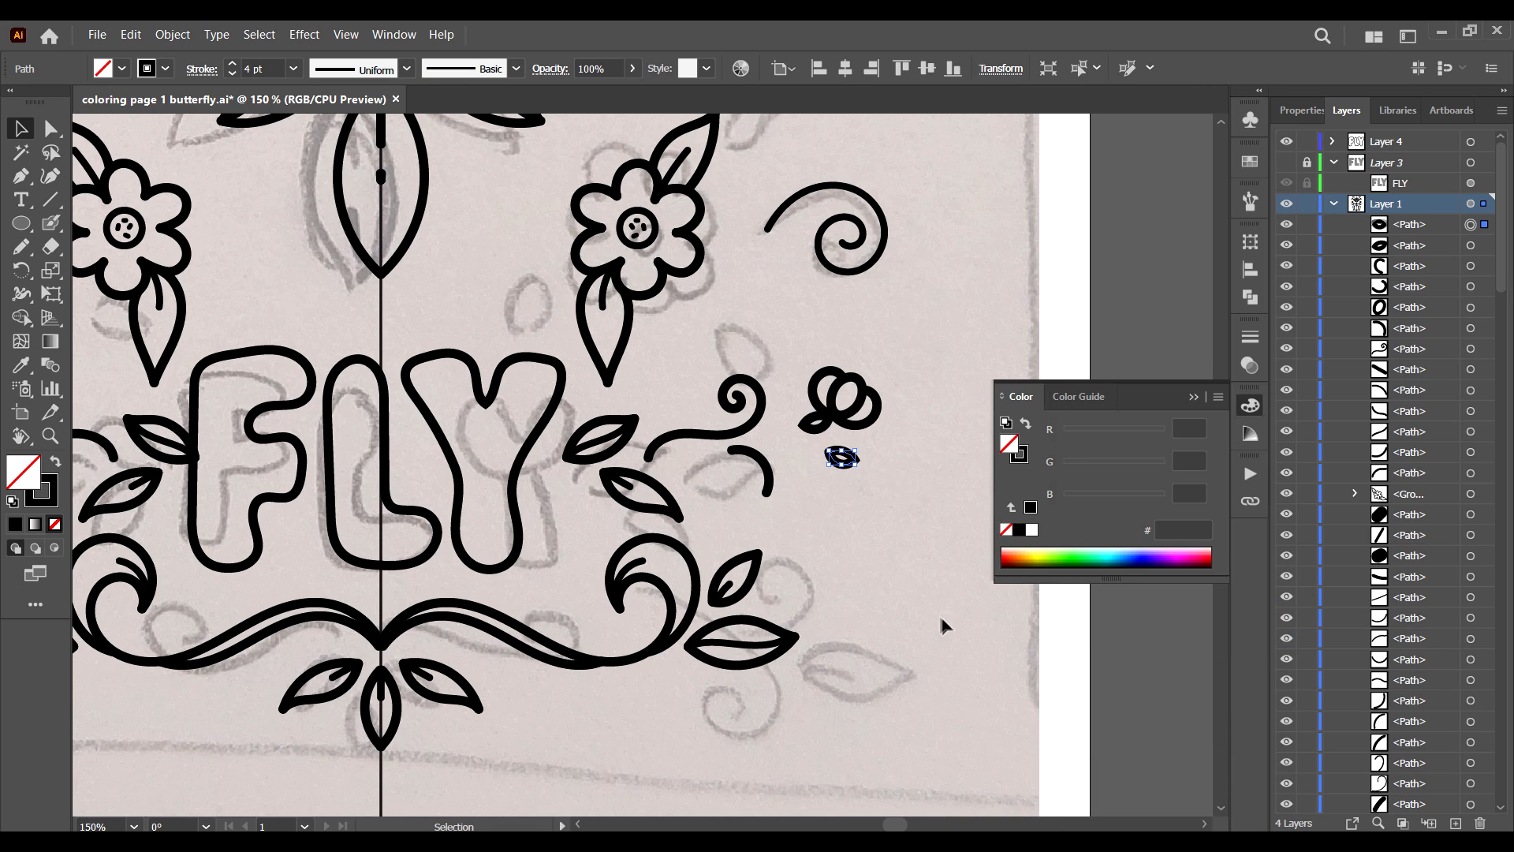
{"action": "left_click_drag", "start_coordinate": [877, 511], "coordinate": [805, 429]}
Set the stroke weight of the bud's petals and leaves to 3 pt.
{"action": "left_click", "coordinate": [1300, 109]}
{"action": "left_click", "coordinate": [1411, 353]}
{"action": "left_click", "coordinate": [1434, 456]}
{"action": "left_click", "coordinate": [1411, 353]}
{"action": "left_click", "coordinate": [1435, 477]}
{"action": "left_click_drag", "start_coordinate": [919, 349], "coordinate": [824, 404]}
{"action": "left_click", "coordinate": [1412, 353]}
{"action": "left_click", "coordinate": [1435, 476]}
{"action": "left_click", "coordinate": [931, 374]}
{"action": "left_click_drag", "start_coordinate": [925, 368], "coordinate": [785, 464]}
{"action": "key", "text": "ctrl+shift+a"}
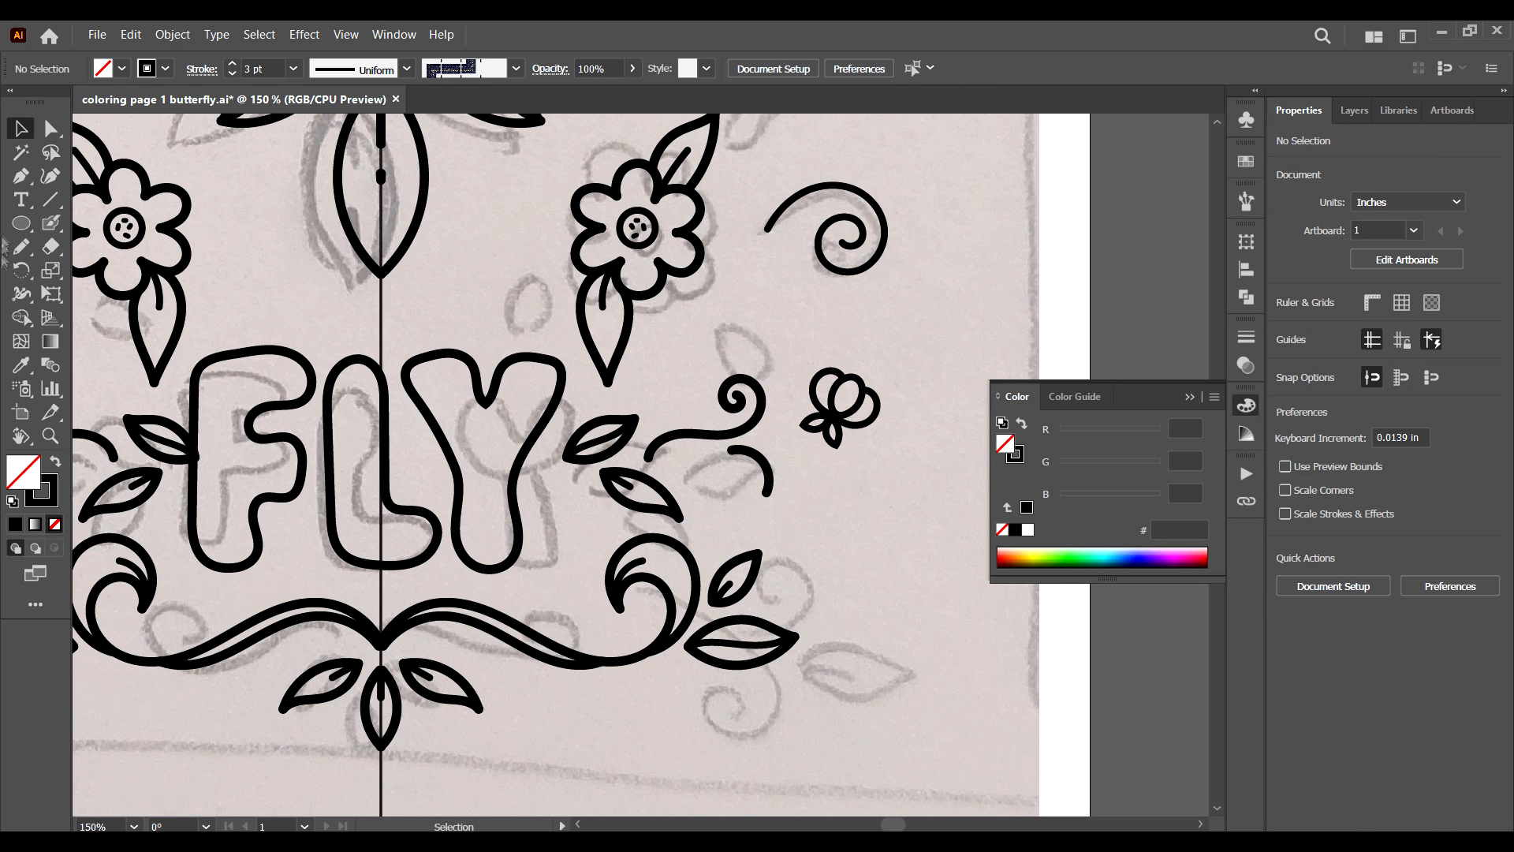
Draw three short ray strokes above the bud and a curved stem below its leaves with the Pencil tool.
{"action": "key", "text": "n"}
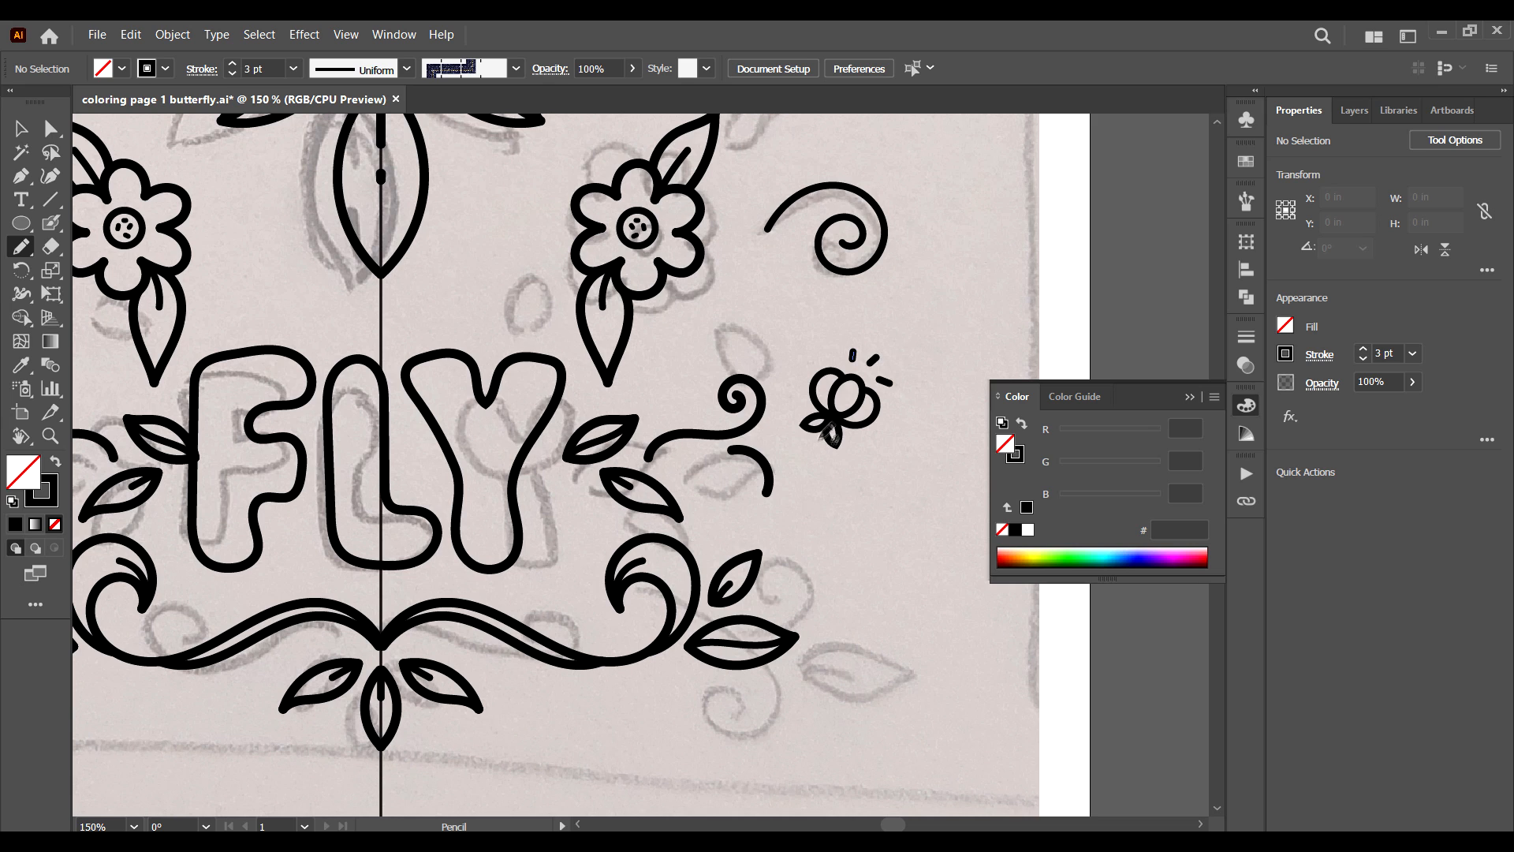
{"action": "key", "text": "v"}
{"action": "left_click", "coordinate": [812, 465]}
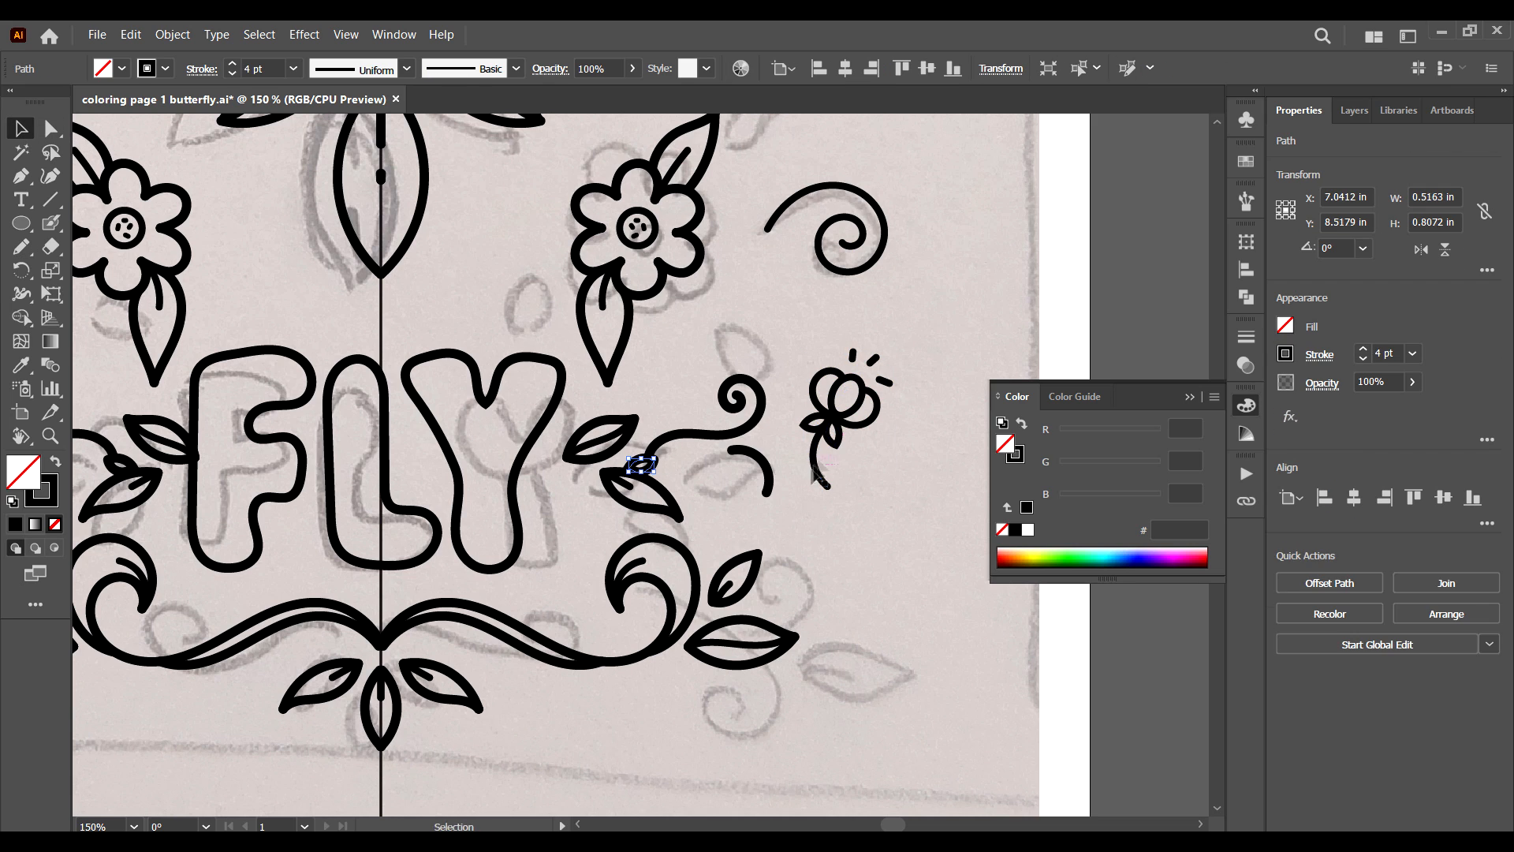
Group the bud flower and place a reflected copy beside the top scroll above the butterfly, with its stem meeting the scroll.
{"action": "key", "text": "ctrl+c"}
{"action": "key", "text": "ctrl+v"}
{"action": "left_click_drag", "start_coordinate": [654, 461], "coordinate": [767, 640]}
{"action": "right_click", "coordinate": [510, 254]}
{"action": "mouse_move", "coordinate": [665, 526]}
{"action": "left_click", "coordinate": [745, 589]}
{"action": "left_click", "coordinate": [895, 591]}
{"action": "left_click", "coordinate": [933, 340]}
{"action": "key", "text": "space"}
{"action": "key", "text": "ctrl+minus"}
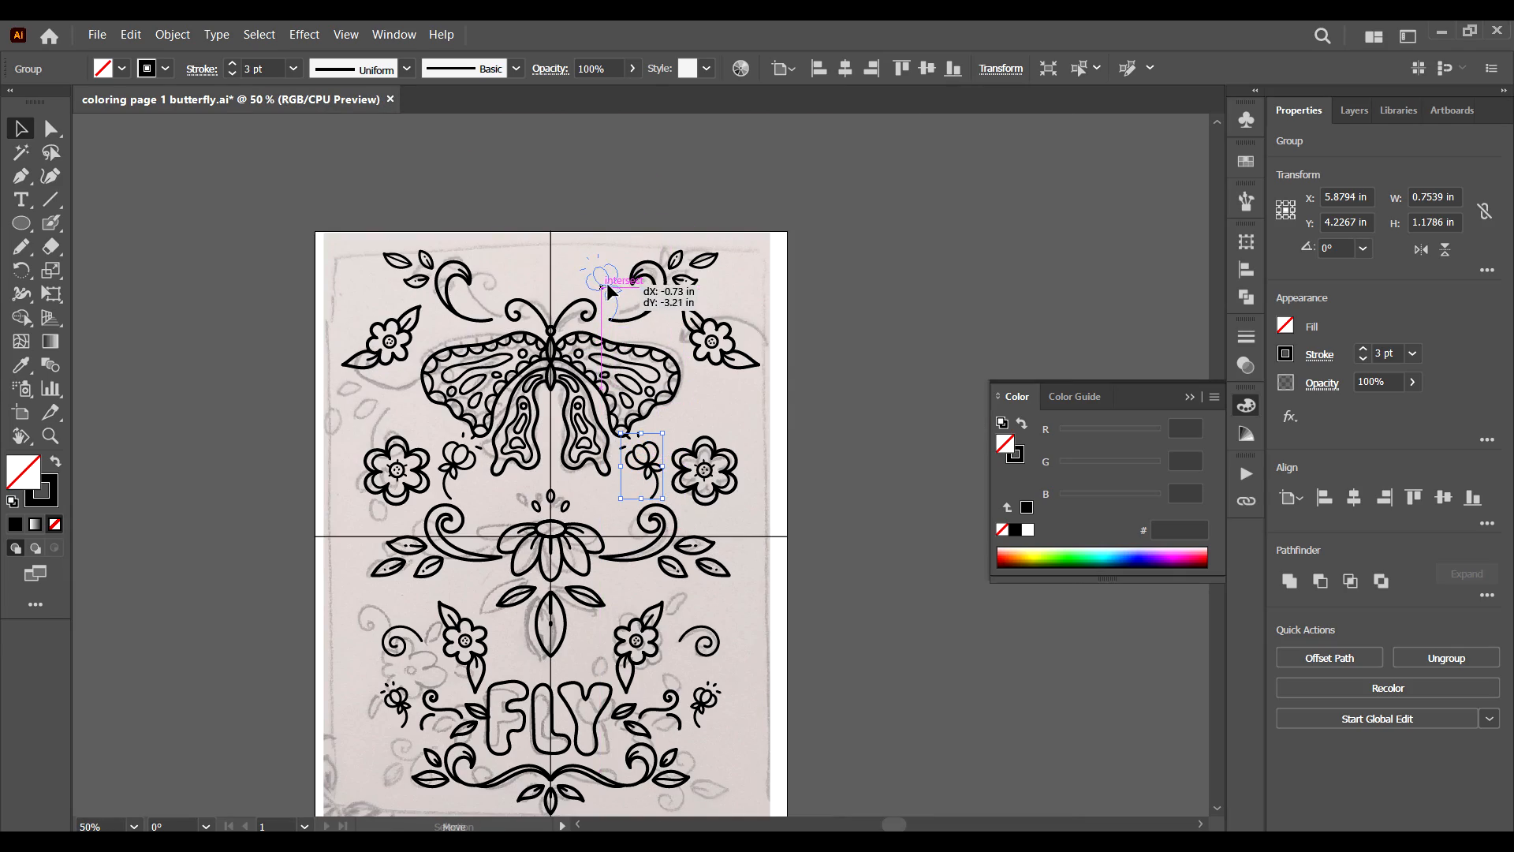
{"action": "left_click", "coordinate": [730, 305]}
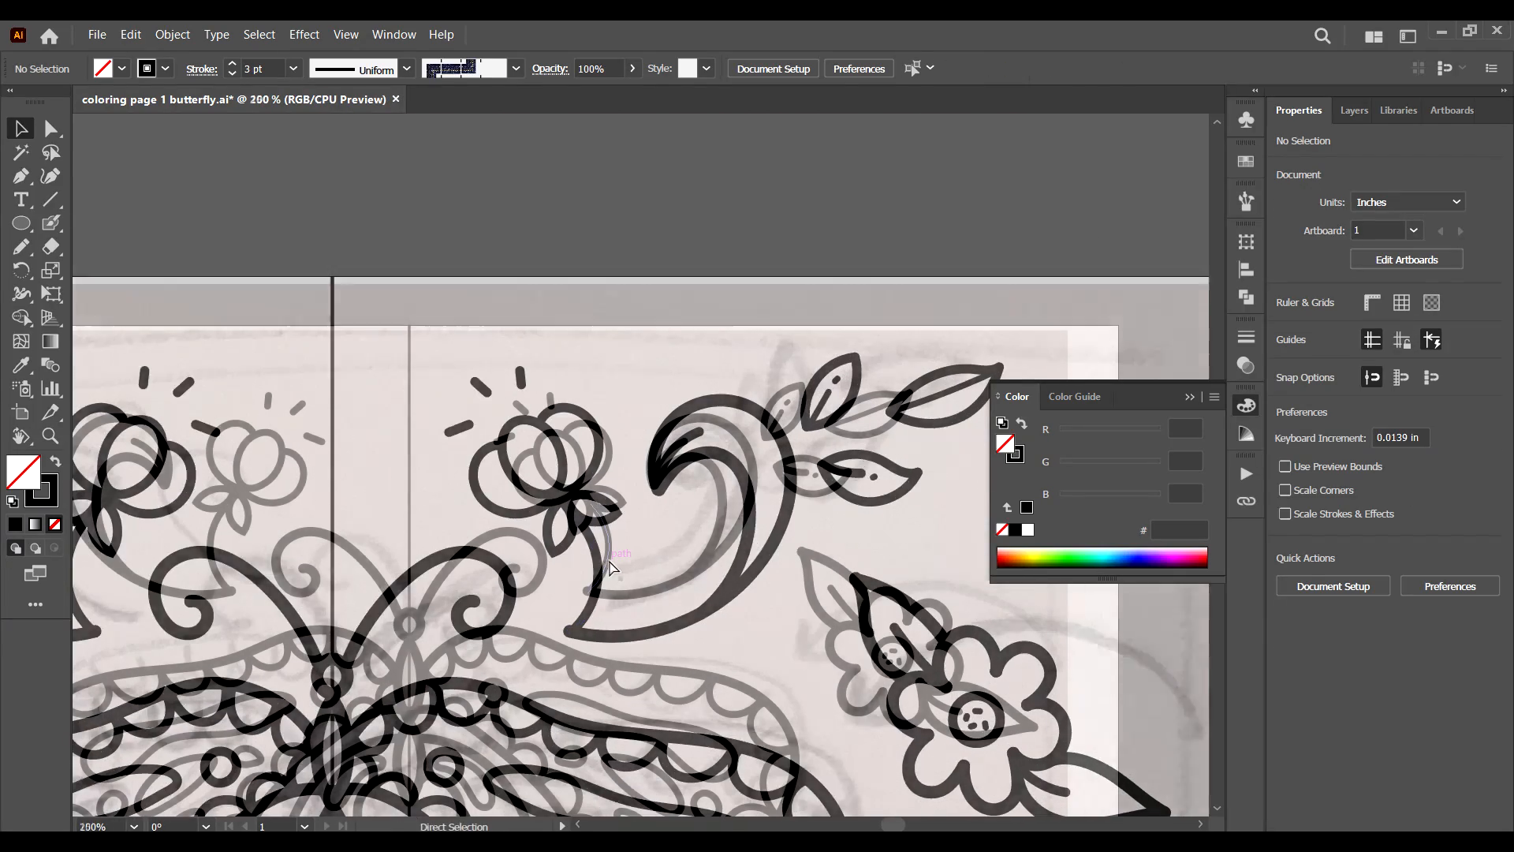
{"action": "left_click", "coordinate": [580, 661]}
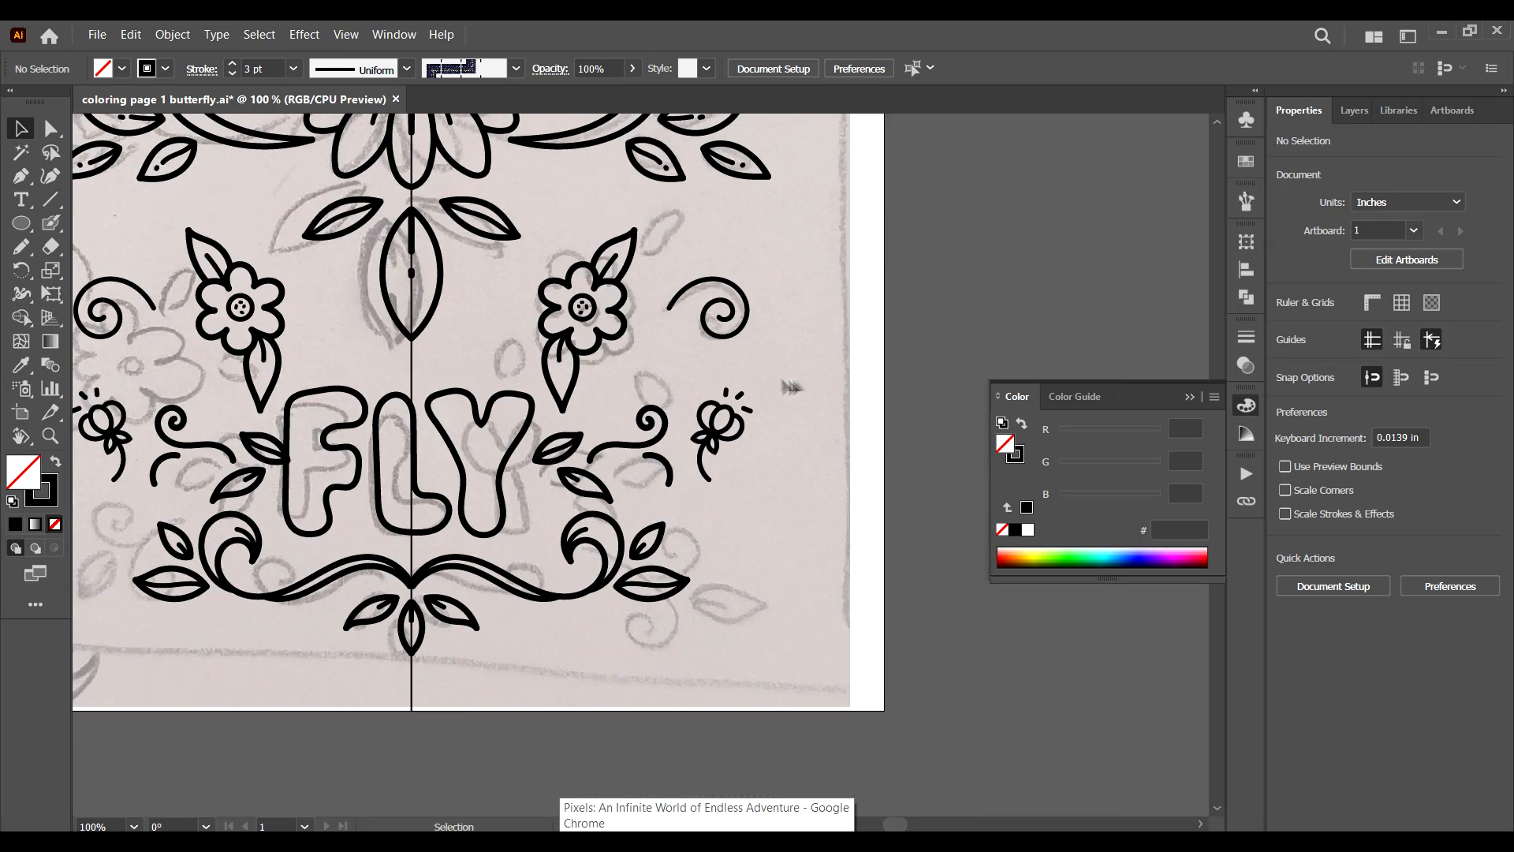
Enlarge the lower bud flower beside the FLY lettering and move it slightly outward.
{"action": "left_click_drag", "start_coordinate": [748, 449], "coordinate": [767, 473]}
{"action": "left_click", "coordinate": [819, 490]}
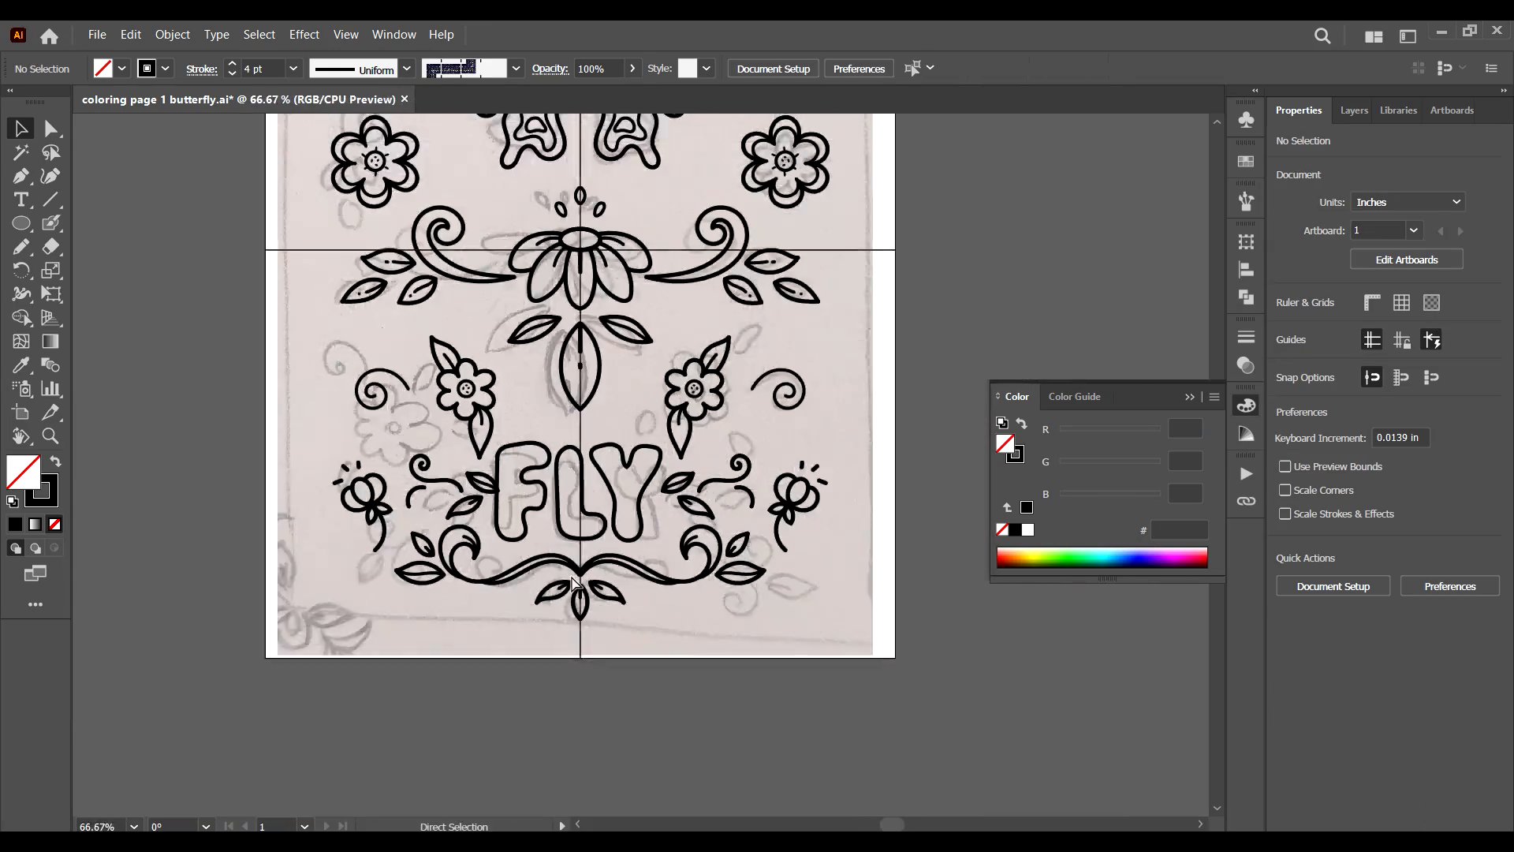
{"action": "key", "text": "ctrl+minus"}
{"action": "key", "text": "ctrl+minus"}
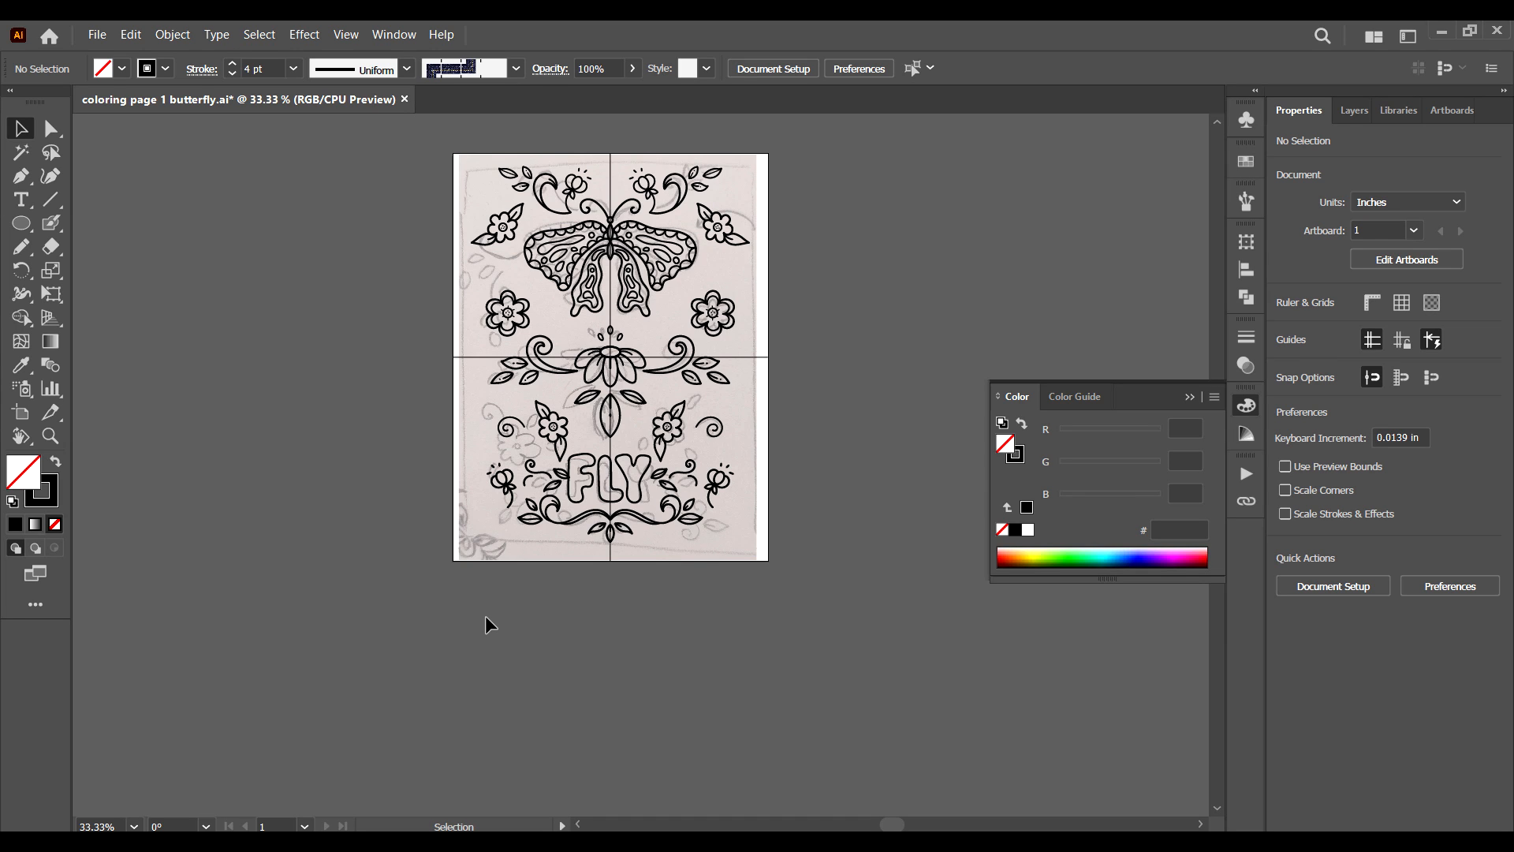
Draw a rounded rectangle covering the whole artboard on Layer 4.
{"action": "left_click", "coordinate": [1354, 109]}
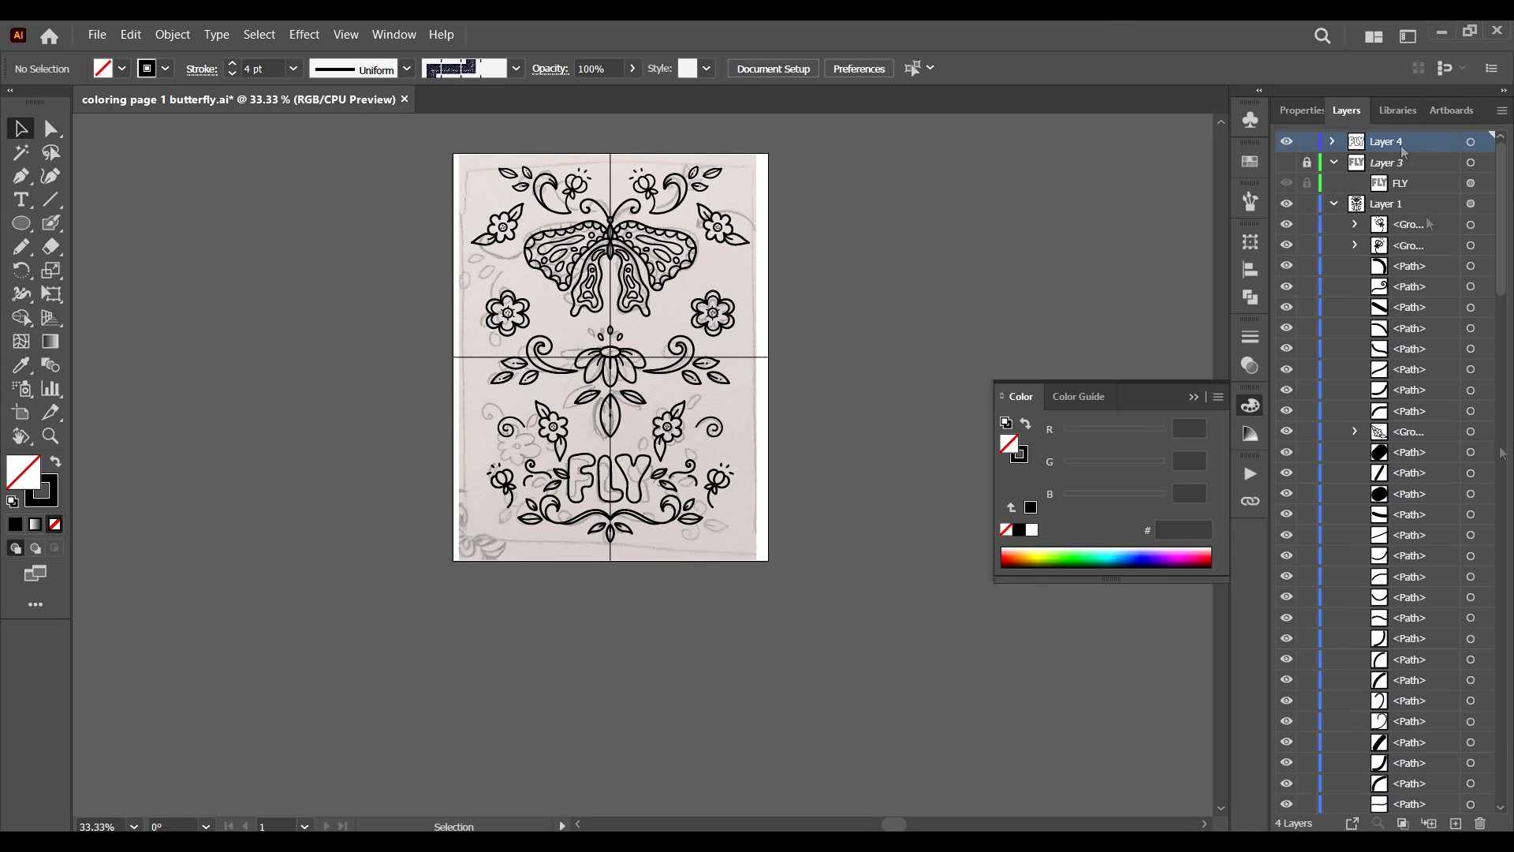
{"action": "left_click_drag", "start_coordinate": [22, 224], "coordinate": [91, 246]}
{"action": "left_click_drag", "start_coordinate": [756, 161], "coordinate": [450, 560]}
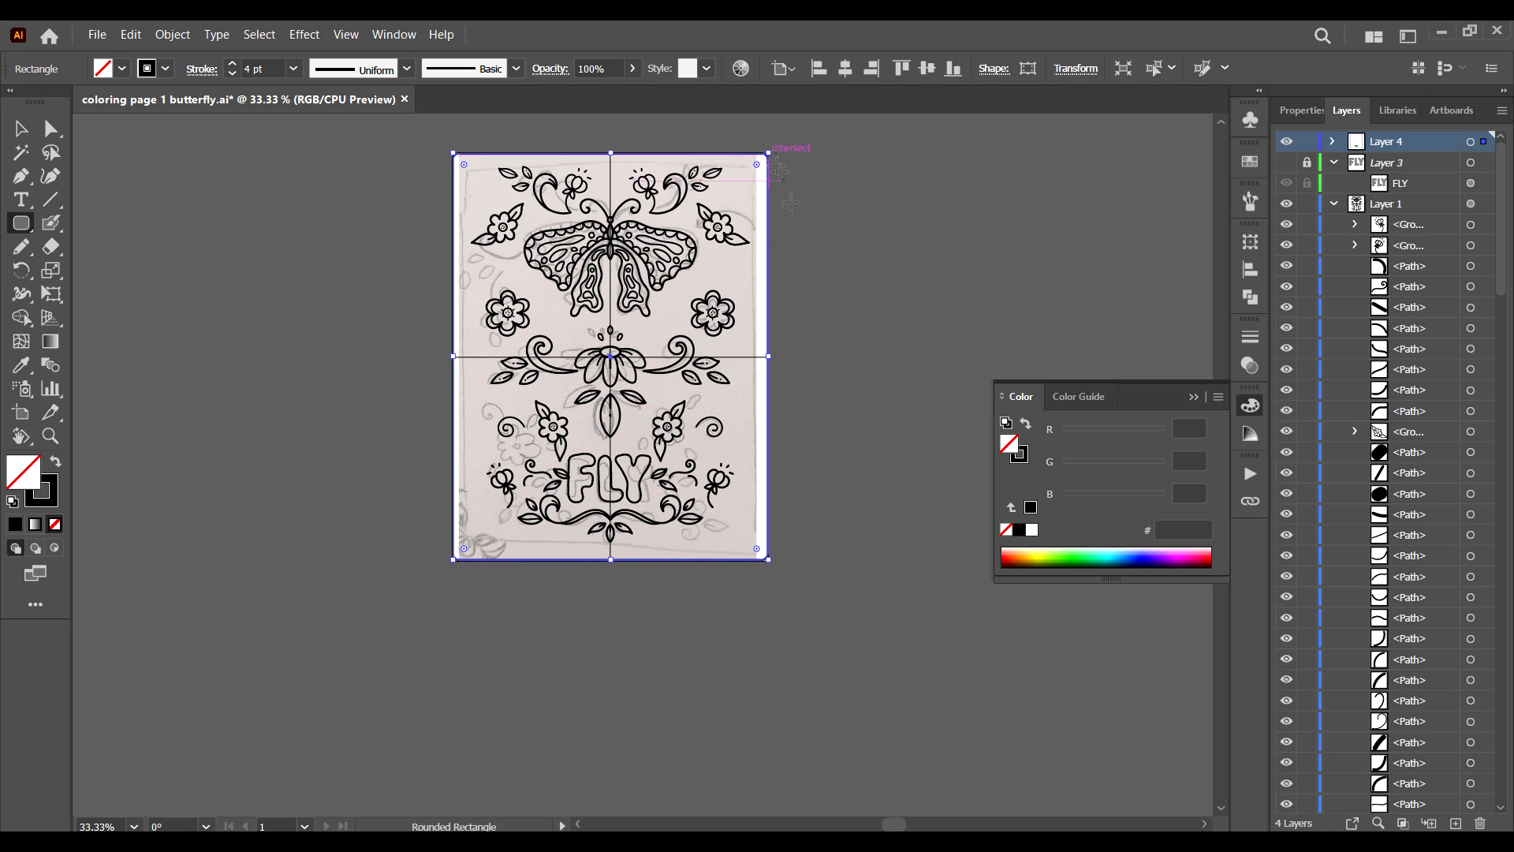
Inset the rounded border slightly from the artboard edges and center it horizontally.
{"action": "key", "text": "ctrl+="}
{"action": "left_click_drag", "start_coordinate": [879, 161], "coordinate": [413, 786]}
{"action": "left_click", "coordinate": [846, 69]}
{"action": "left_click", "coordinate": [954, 173]}
{"action": "left_click", "coordinate": [802, 488]}
{"action": "key", "text": "v"}
{"action": "left_click", "coordinate": [957, 324]}
{"action": "left_click", "coordinate": [869, 186]}
{"action": "left_click", "coordinate": [930, 197]}
{"action": "left_click", "coordinate": [874, 178]}
Lock the border and move the butterfly, flowers, scrolls and FLY letters slightly down within it.
{"action": "left_click", "coordinate": [1305, 141]}
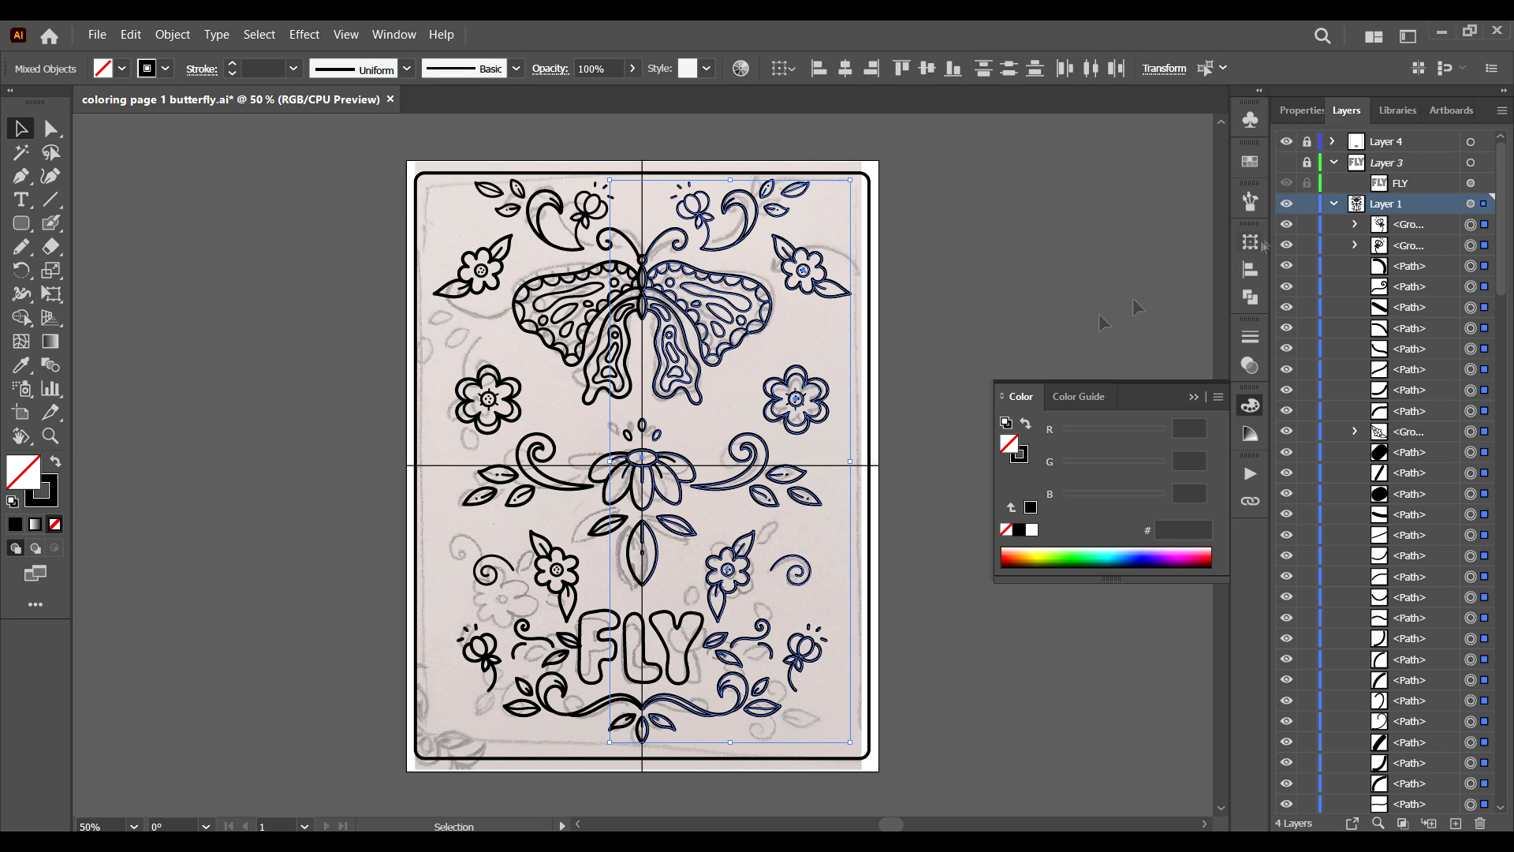
{"action": "key", "text": "Down"}
{"action": "key", "text": "Down"}
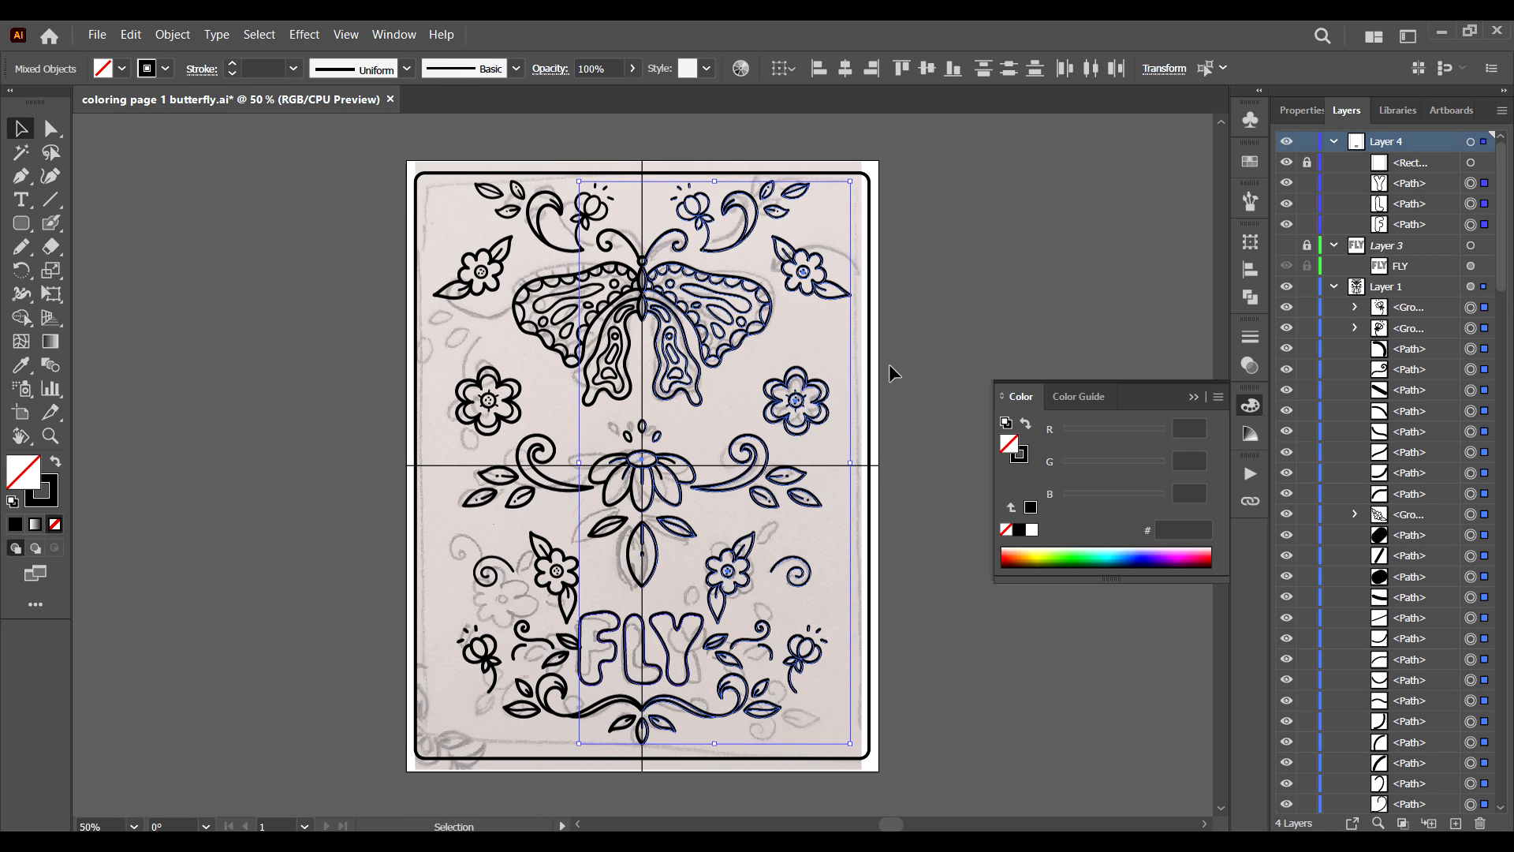
{"action": "key", "text": "Down"}
{"action": "key", "text": "Down"}
{"action": "key", "text": "Down"}
{"action": "key", "text": "Down"}
{"action": "key", "text": "Down"}
{"action": "key", "text": "Down"}
{"action": "key", "text": "Down"}
{"action": "key", "text": "Down"}
{"action": "key", "text": "Down"}
{"action": "key", "text": "Down"}
{"action": "left_click", "coordinate": [941, 224]}
Collapse the expanded layers and hide the sketch image on Layer 2.
{"action": "left_click", "coordinate": [1332, 142]}
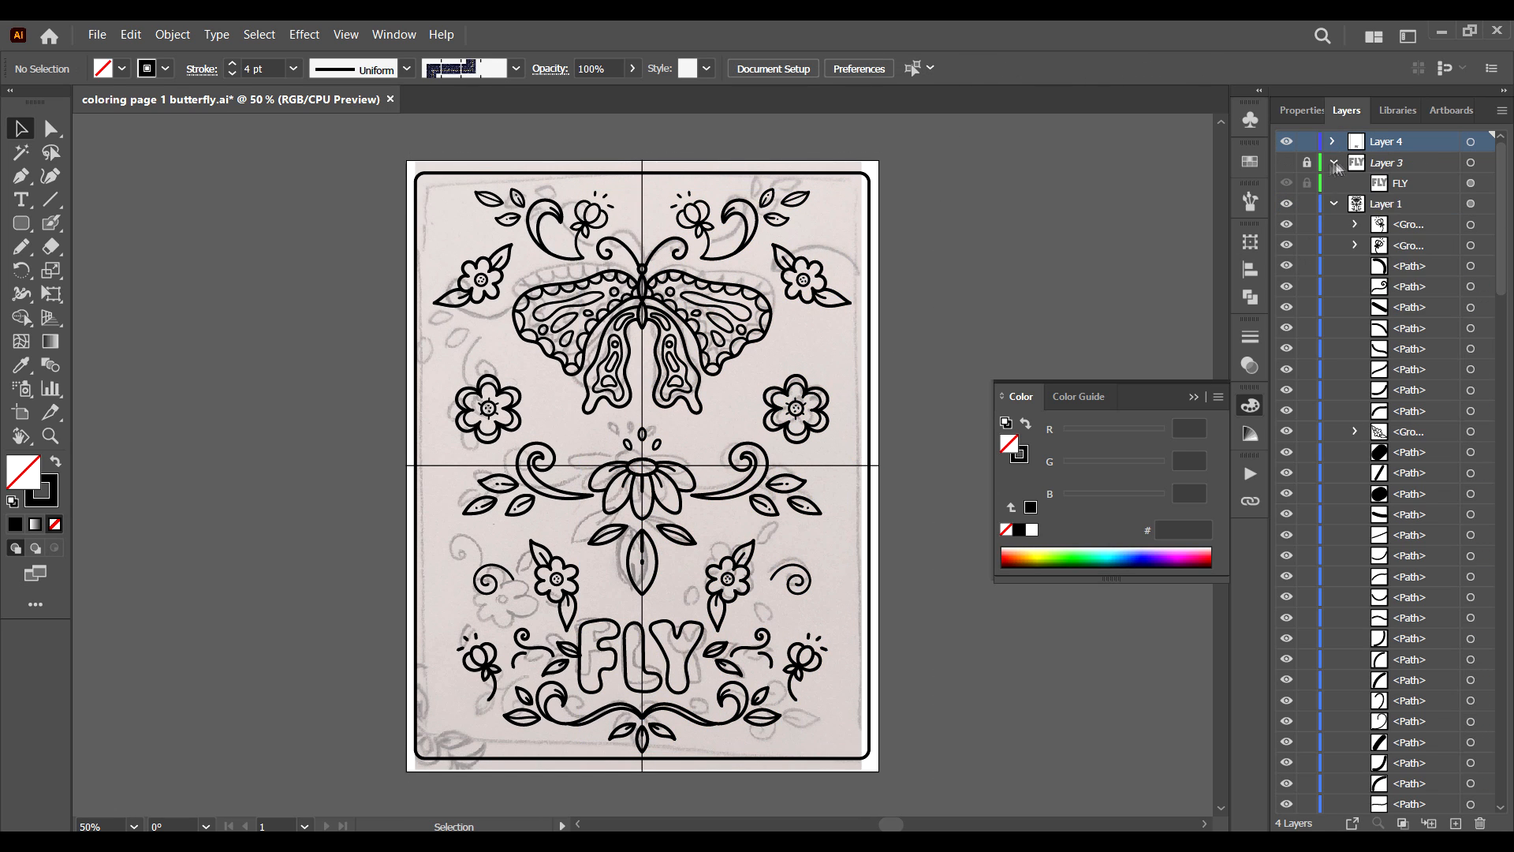
{"action": "left_click", "coordinate": [1332, 162]}
{"action": "left_click", "coordinate": [1332, 183]}
{"action": "left_click", "coordinate": [1286, 203]}
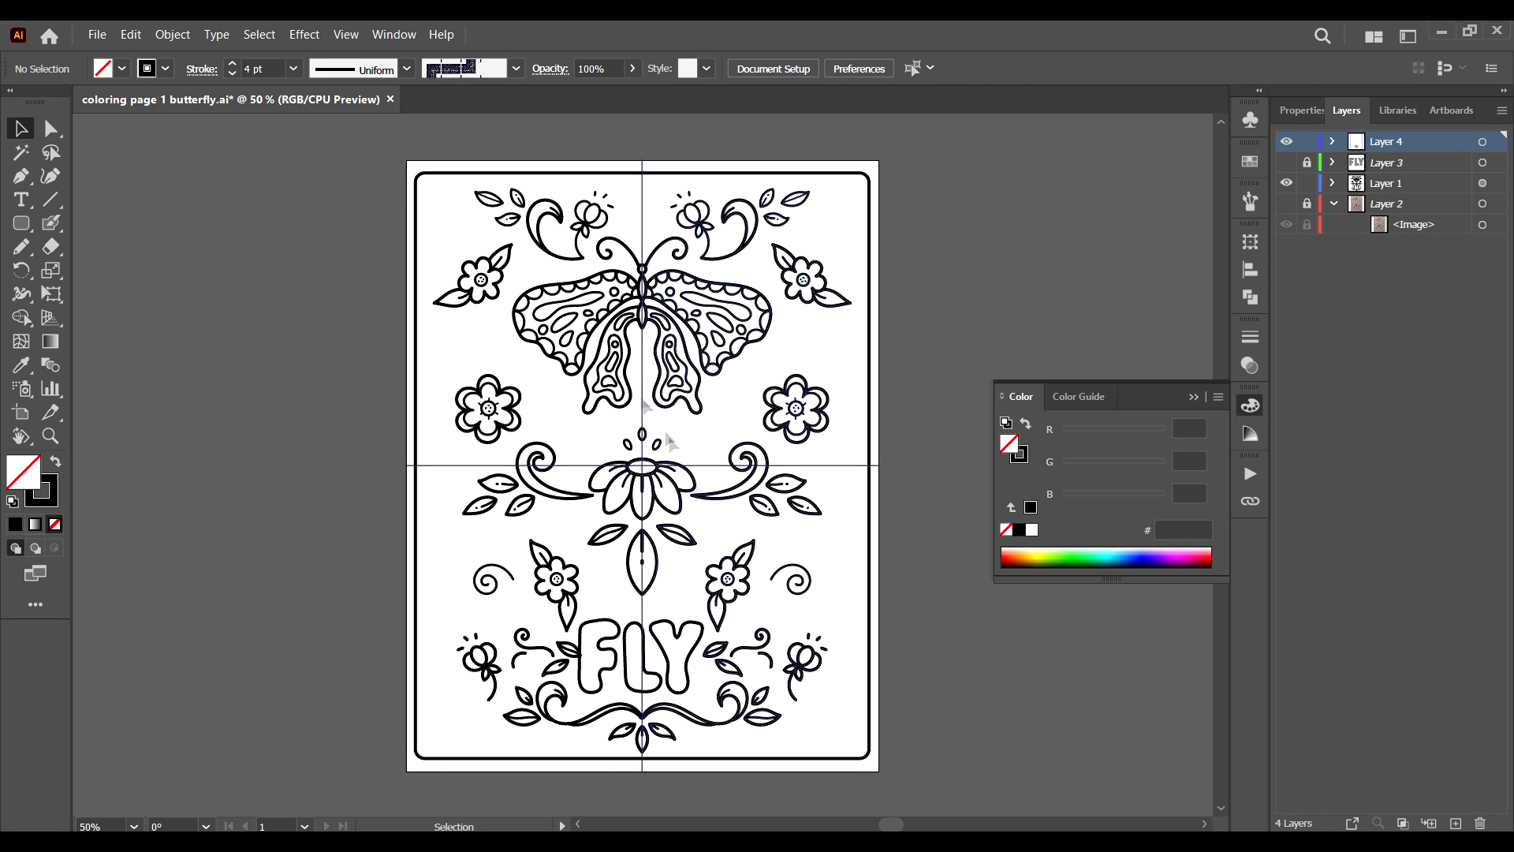
Select the three FLY letters together and adjust their position slightly.
{"action": "key", "text": "ctrl+equal"}
{"action": "left_click_drag", "start_coordinate": [563, 638], "coordinate": [593, 432]}
{"action": "left_click", "coordinate": [713, 530]}
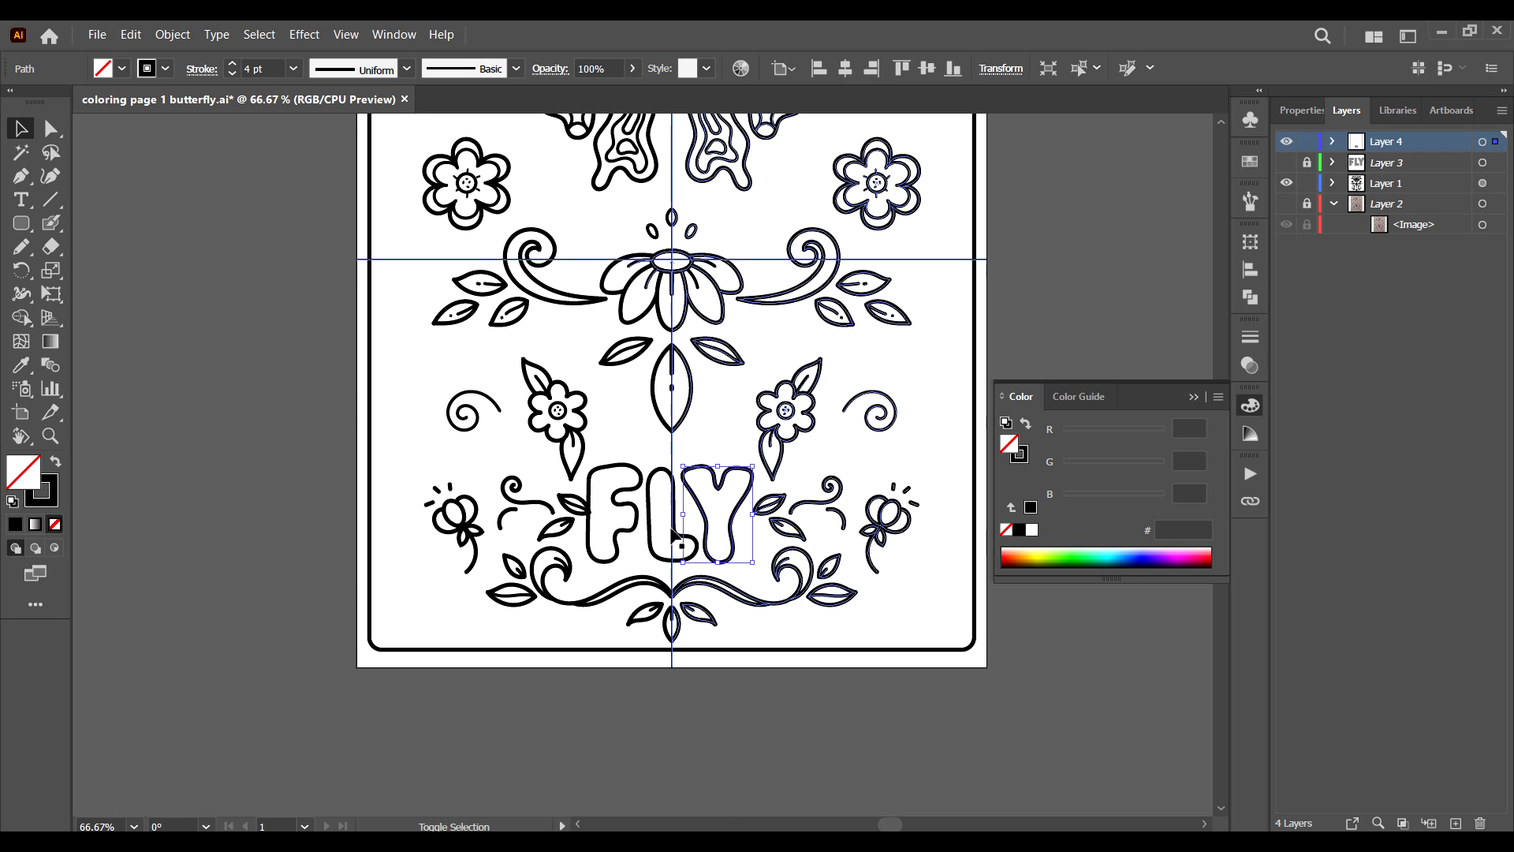
{"action": "left_click", "coordinate": [643, 485], "text": "shift"}
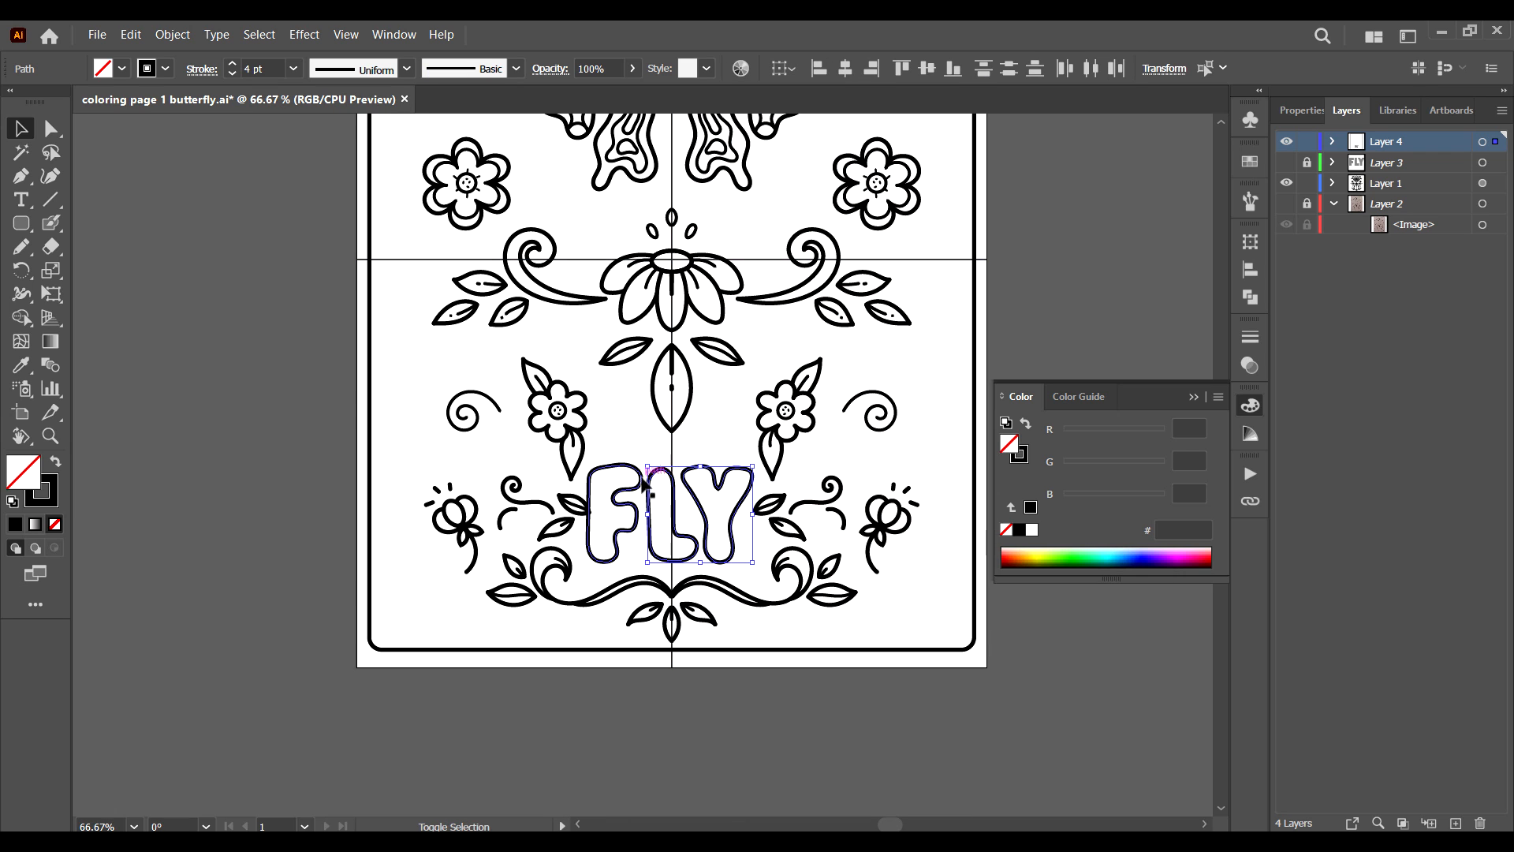
{"action": "left_click_drag", "start_coordinate": [744, 472], "coordinate": [746, 473]}
{"action": "left_click", "coordinate": [901, 489]}
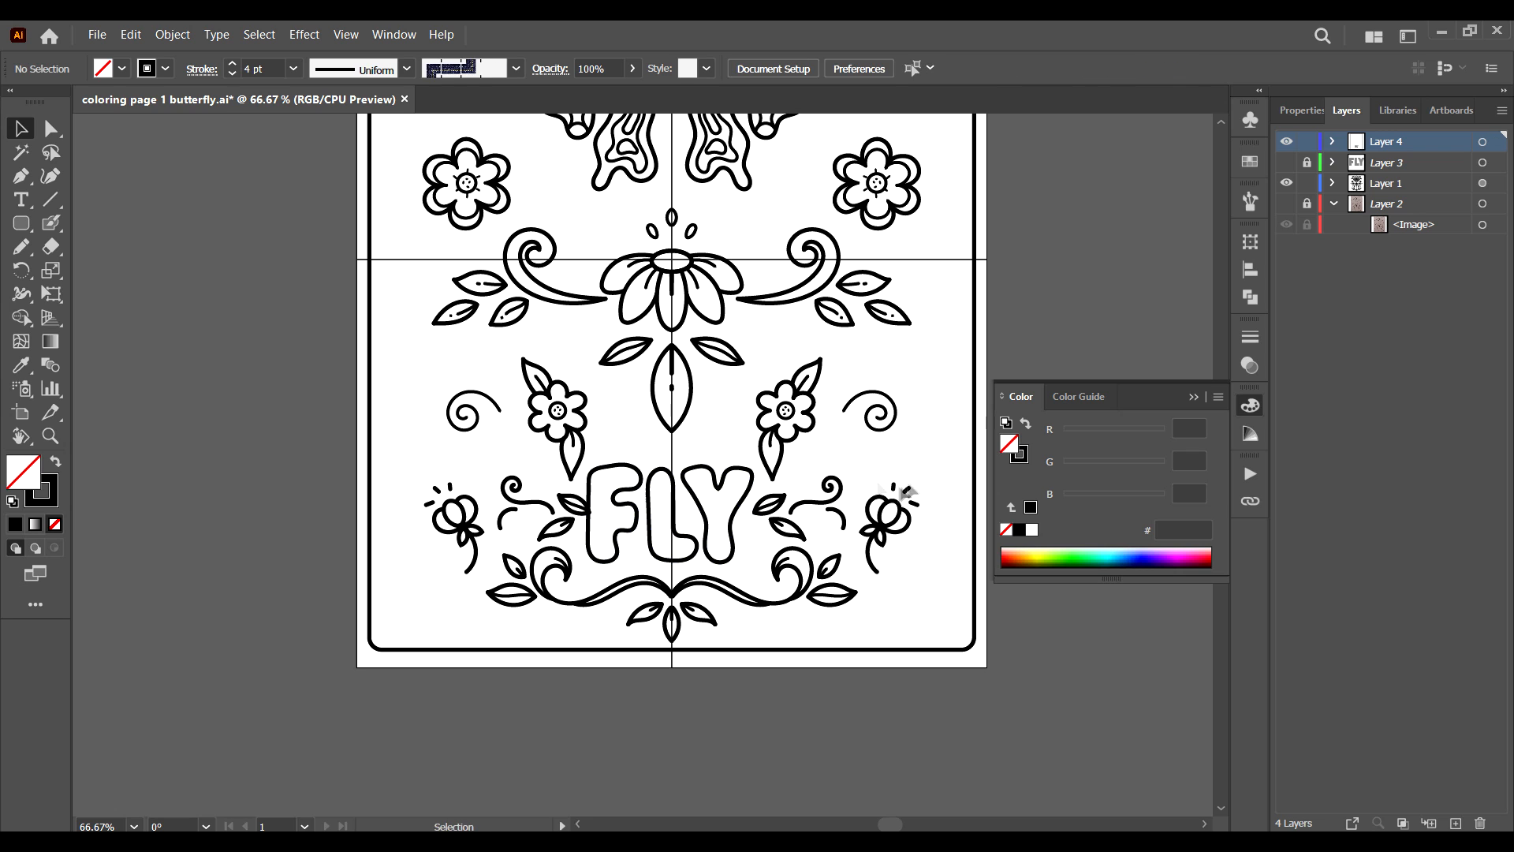
Shift the leaves, tendril and bud flower outward from the FLY lettering and delete the short curved stroke below the tendril.
{"action": "mouse_move", "coordinate": [817, 528]}
{"action": "left_mouse_down"}
{"action": "mouse_move", "coordinate": [766, 527]}
{"action": "mouse_move", "coordinate": [846, 522]}
{"action": "left_mouse_up"}
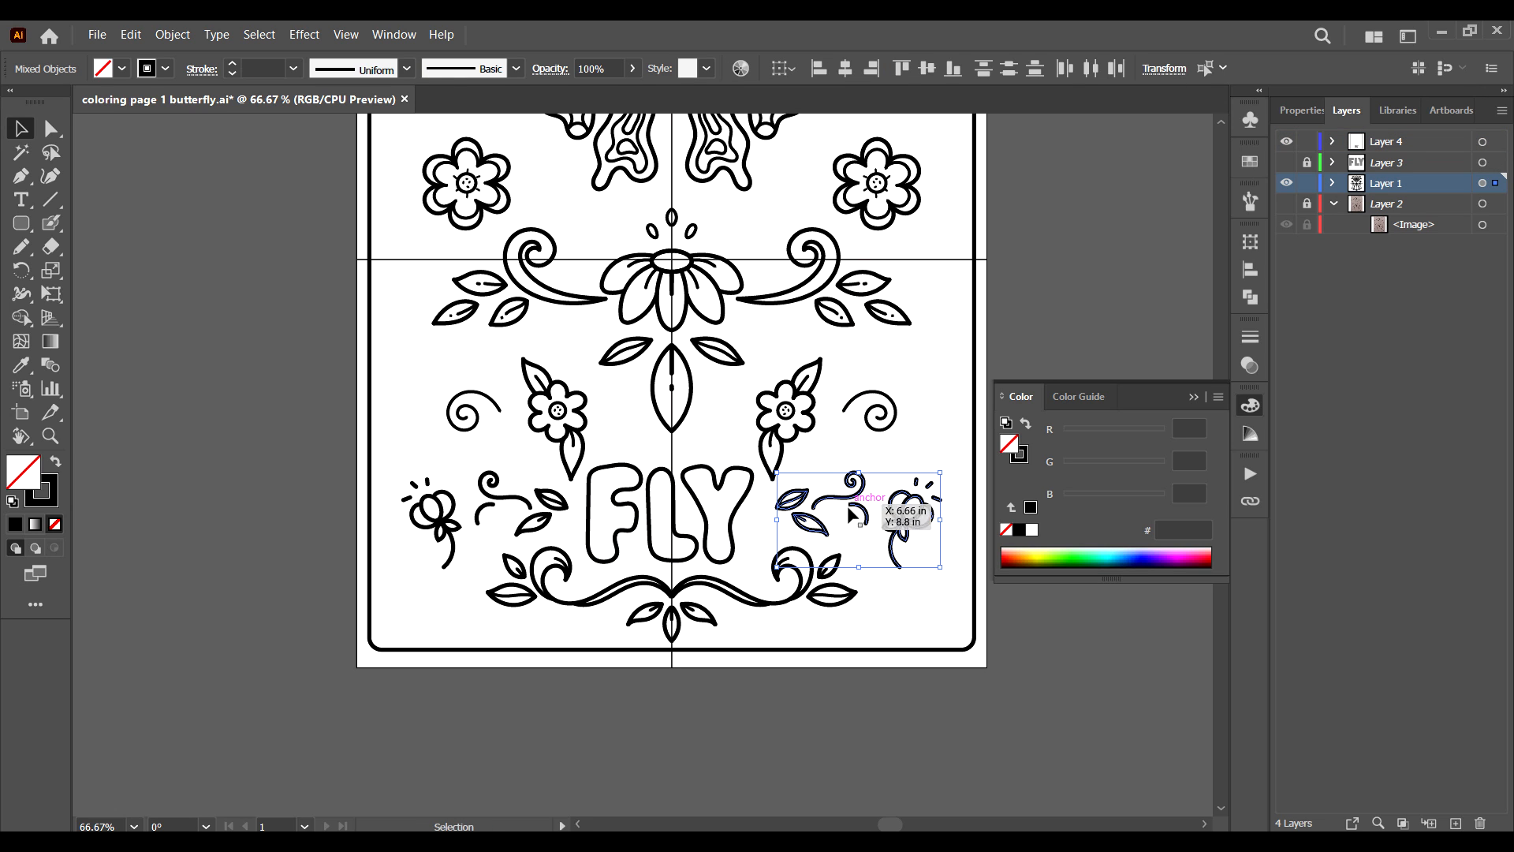
{"action": "left_click", "coordinate": [855, 538]}
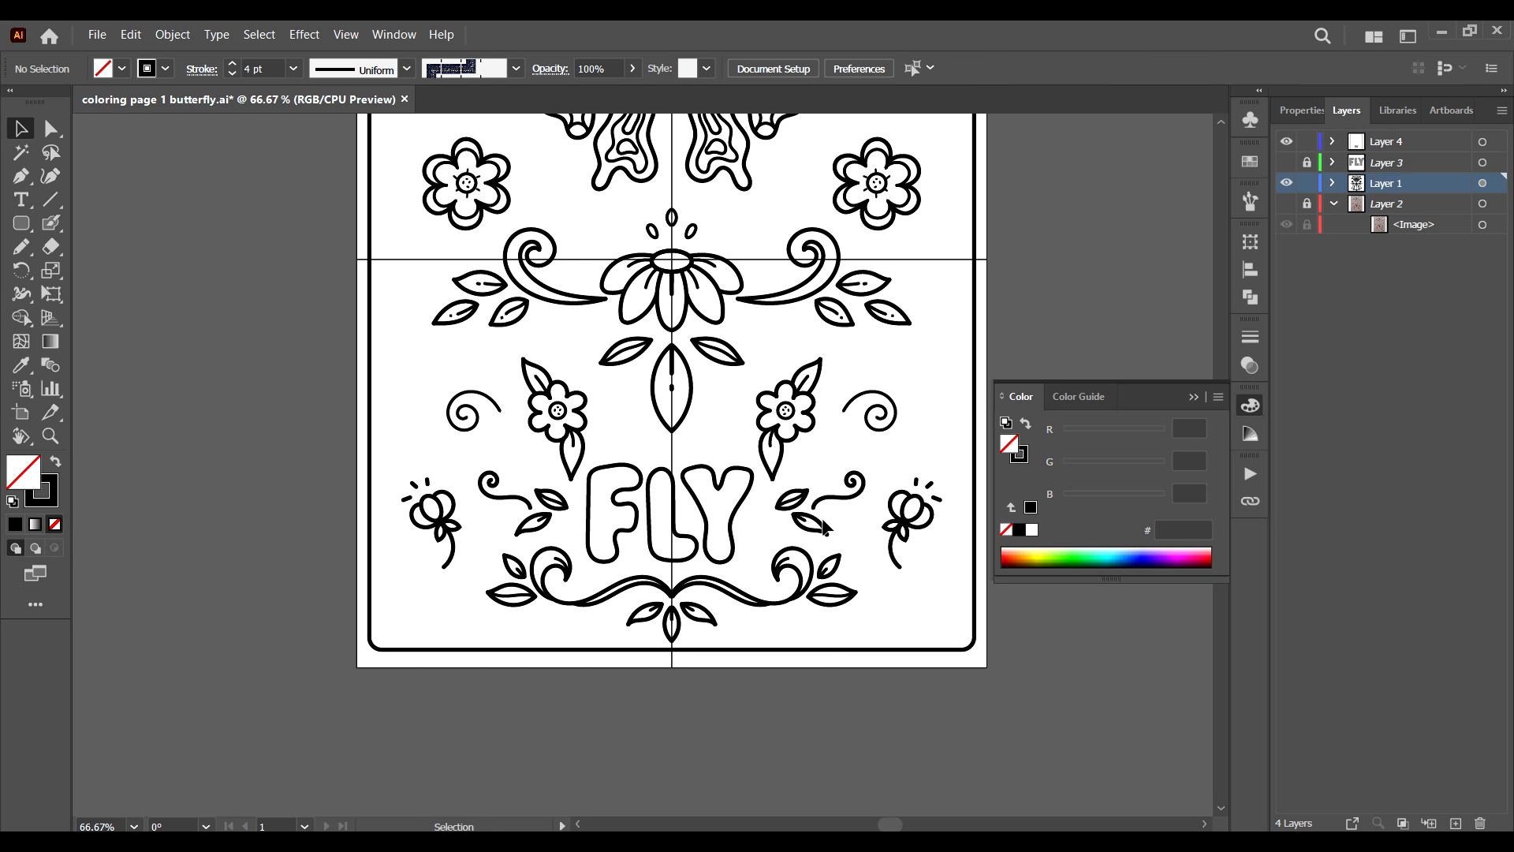
{"action": "left_click_drag", "start_coordinate": [753, 392], "coordinate": [670, 503]}
Duplicate the spiral beside the lower flower on Layer 1, then enlarge and rotate the copy so both outer ends meet.
{"action": "key", "text": "n"}
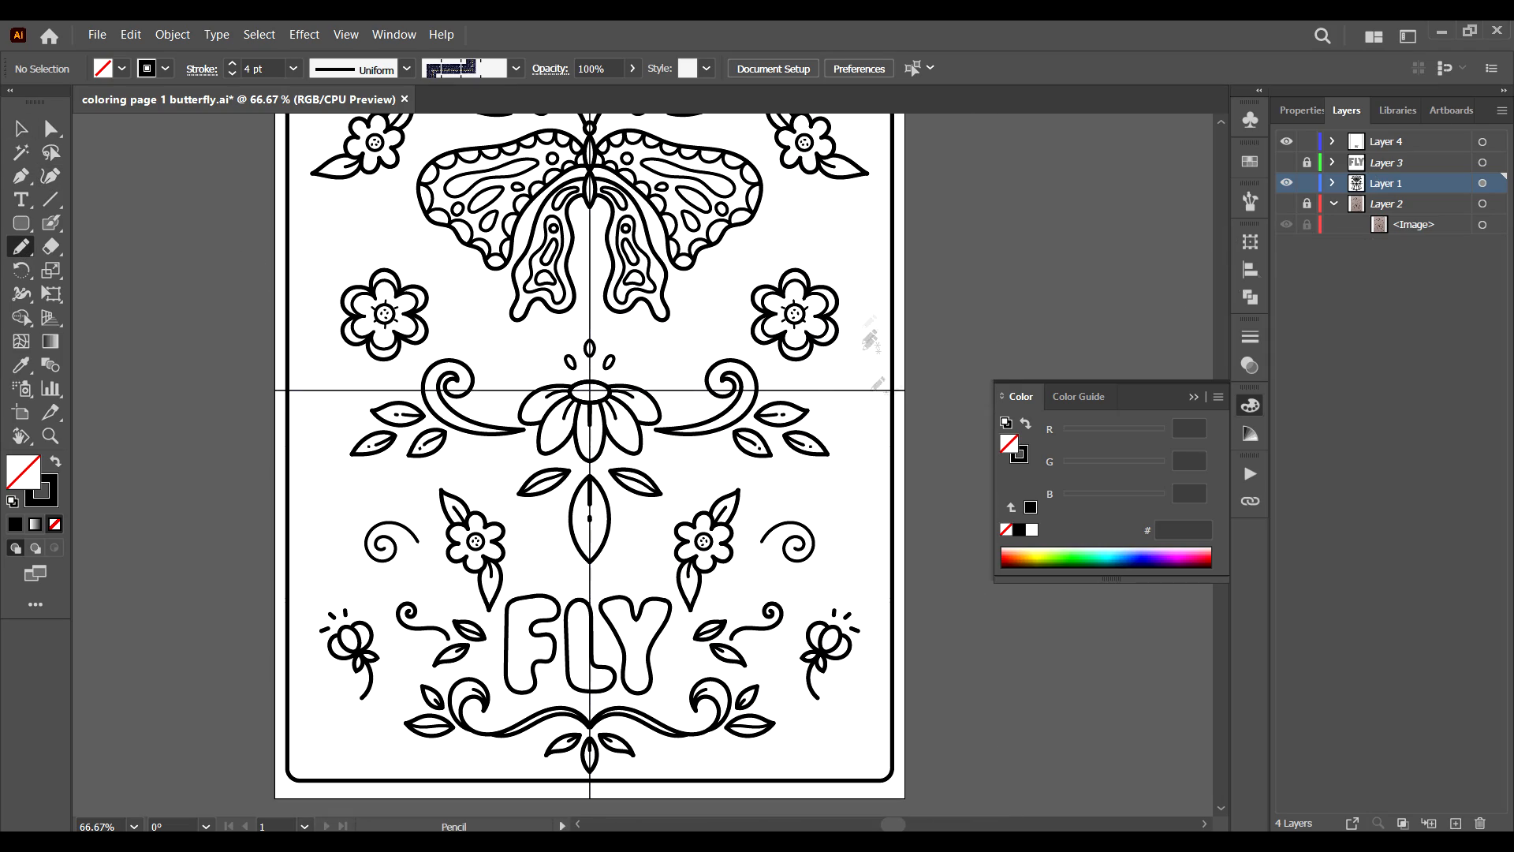
{"action": "left_click", "coordinate": [1331, 183]}
{"action": "key", "text": "ctrl+equal"}
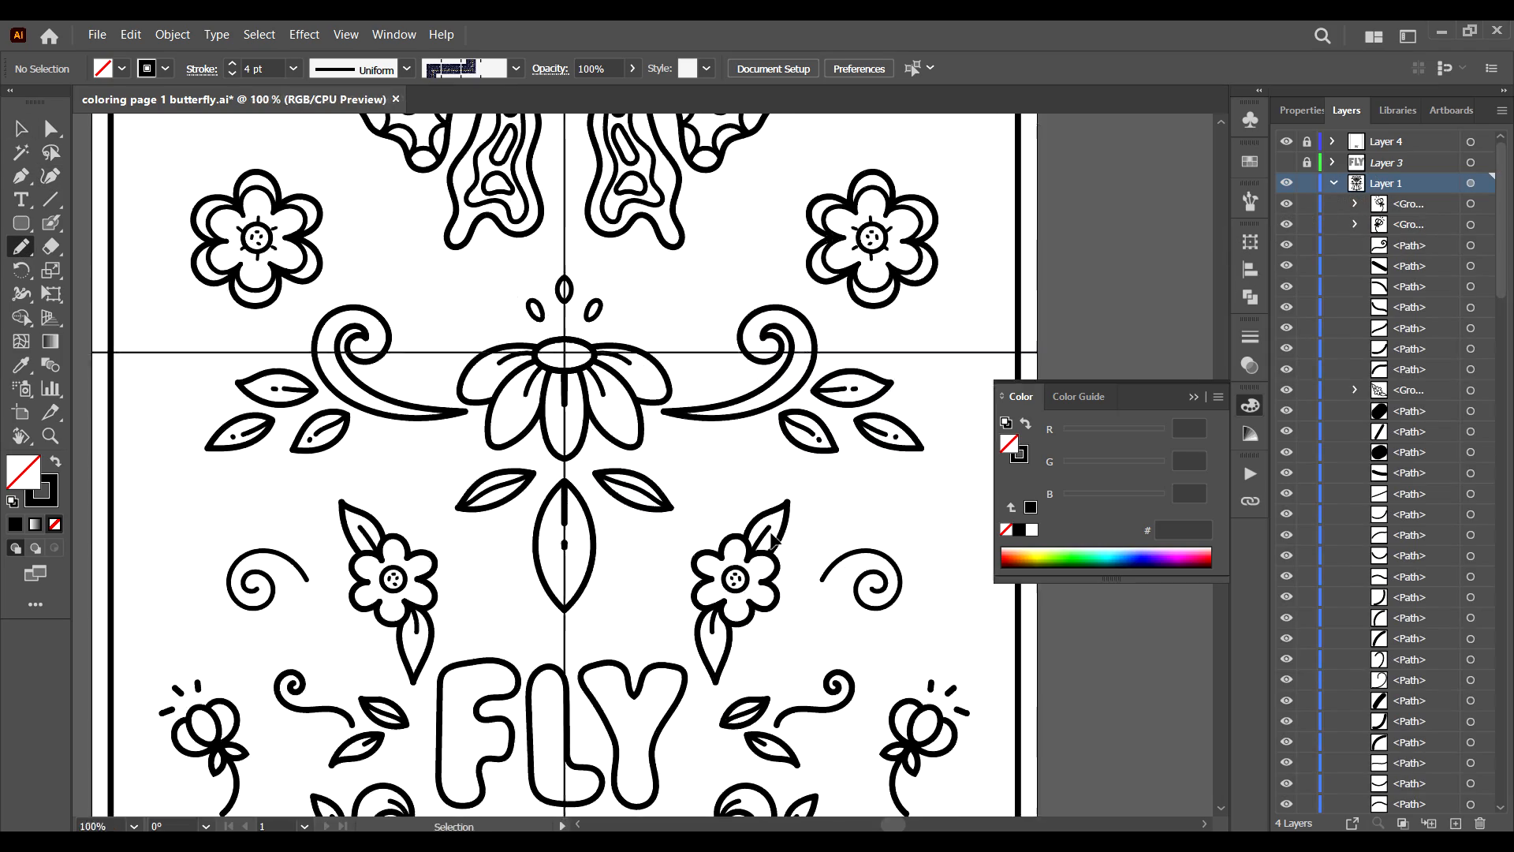
{"action": "key", "text": "ctrl+equal"}
{"action": "left_click_drag", "start_coordinate": [969, 636], "coordinate": [633, 470]}
{"action": "key", "text": "v"}
{"action": "left_click_drag", "start_coordinate": [682, 395], "coordinate": [594, 527]}
{"action": "left_click", "coordinate": [131, 34]}
{"action": "left_click", "coordinate": [177, 193]}
{"action": "left_click_drag", "start_coordinate": [692, 426], "coordinate": [741, 524]}
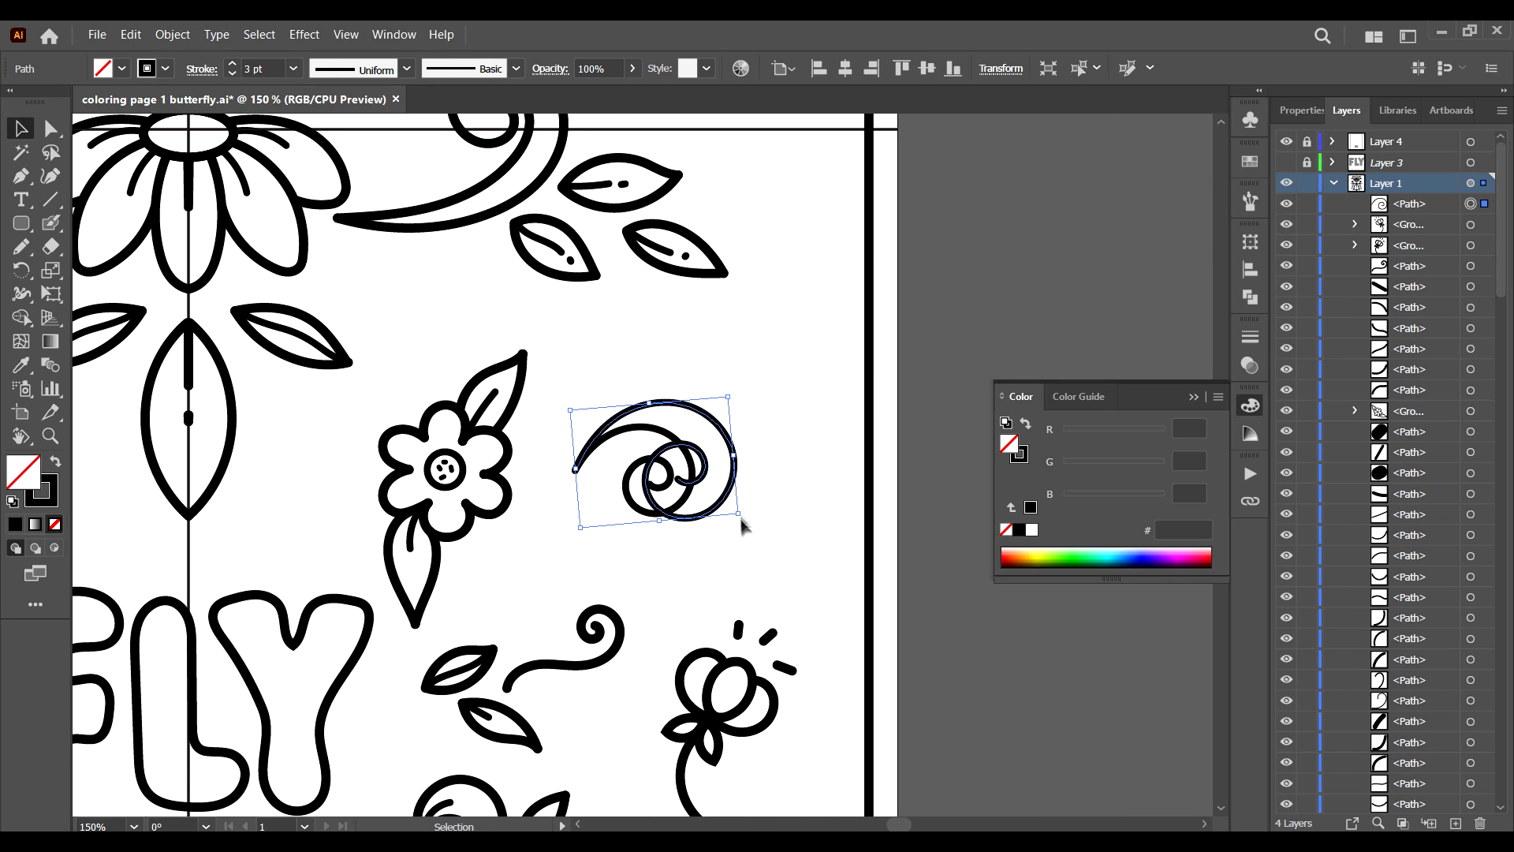
Delete the inner anchor points of the enlarged spiral copy, leaving only its outer curve.
{"action": "left_click", "coordinate": [52, 130]}
{"action": "left_click", "coordinate": [646, 474]}
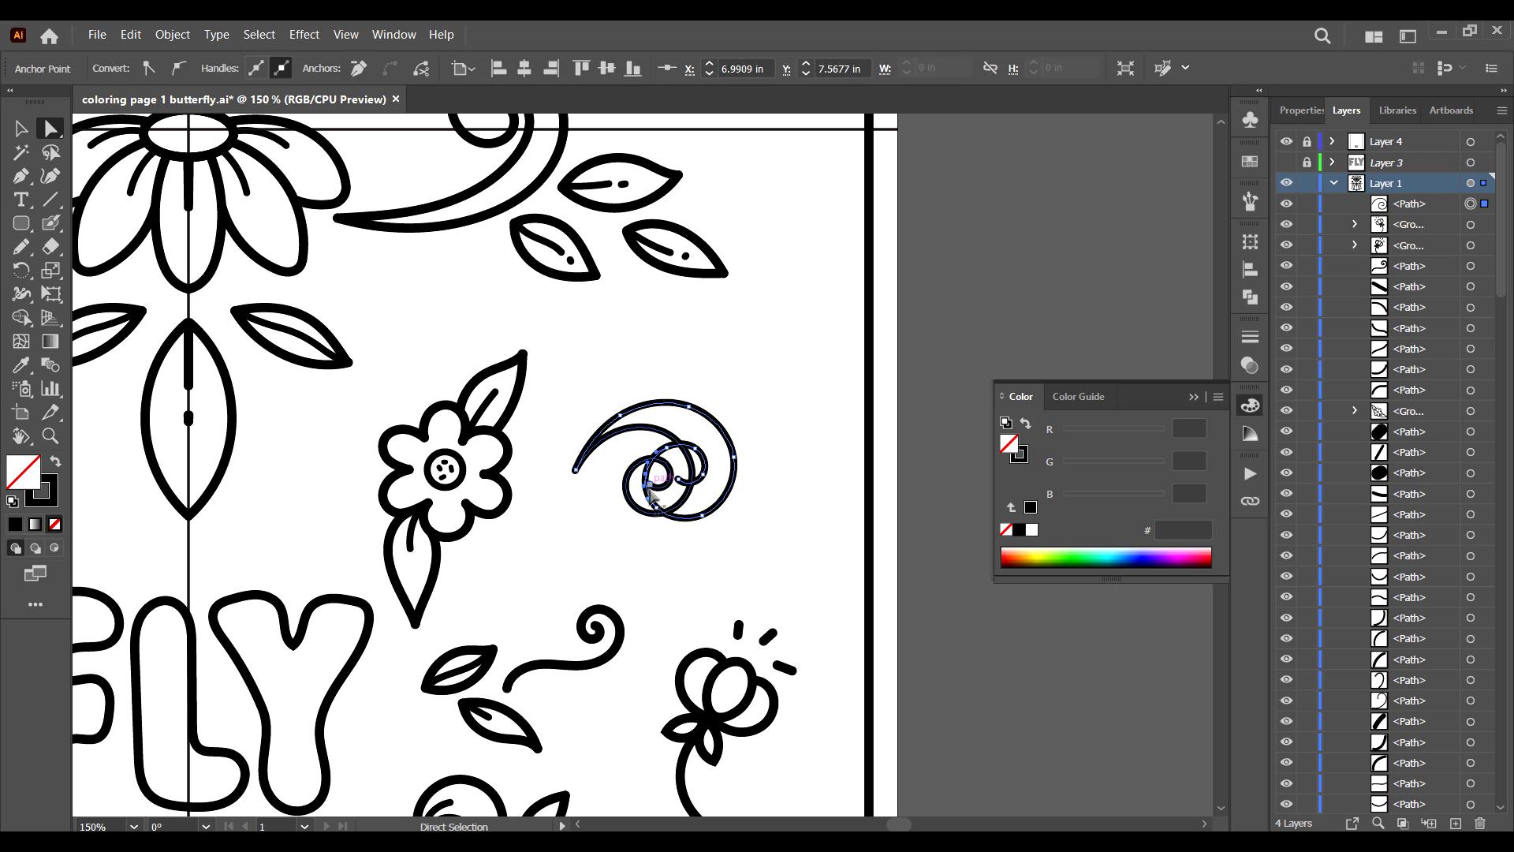
{"action": "key", "text": "Delete"}
{"action": "left_click_drag", "start_coordinate": [680, 478], "coordinate": [703, 469]}
{"action": "key", "text": "Delete"}
Delete the last inner anchor points of the outer curve and move its lower end anchor onto the spiral's lower left edge.
{"action": "left_click", "coordinate": [676, 514]}
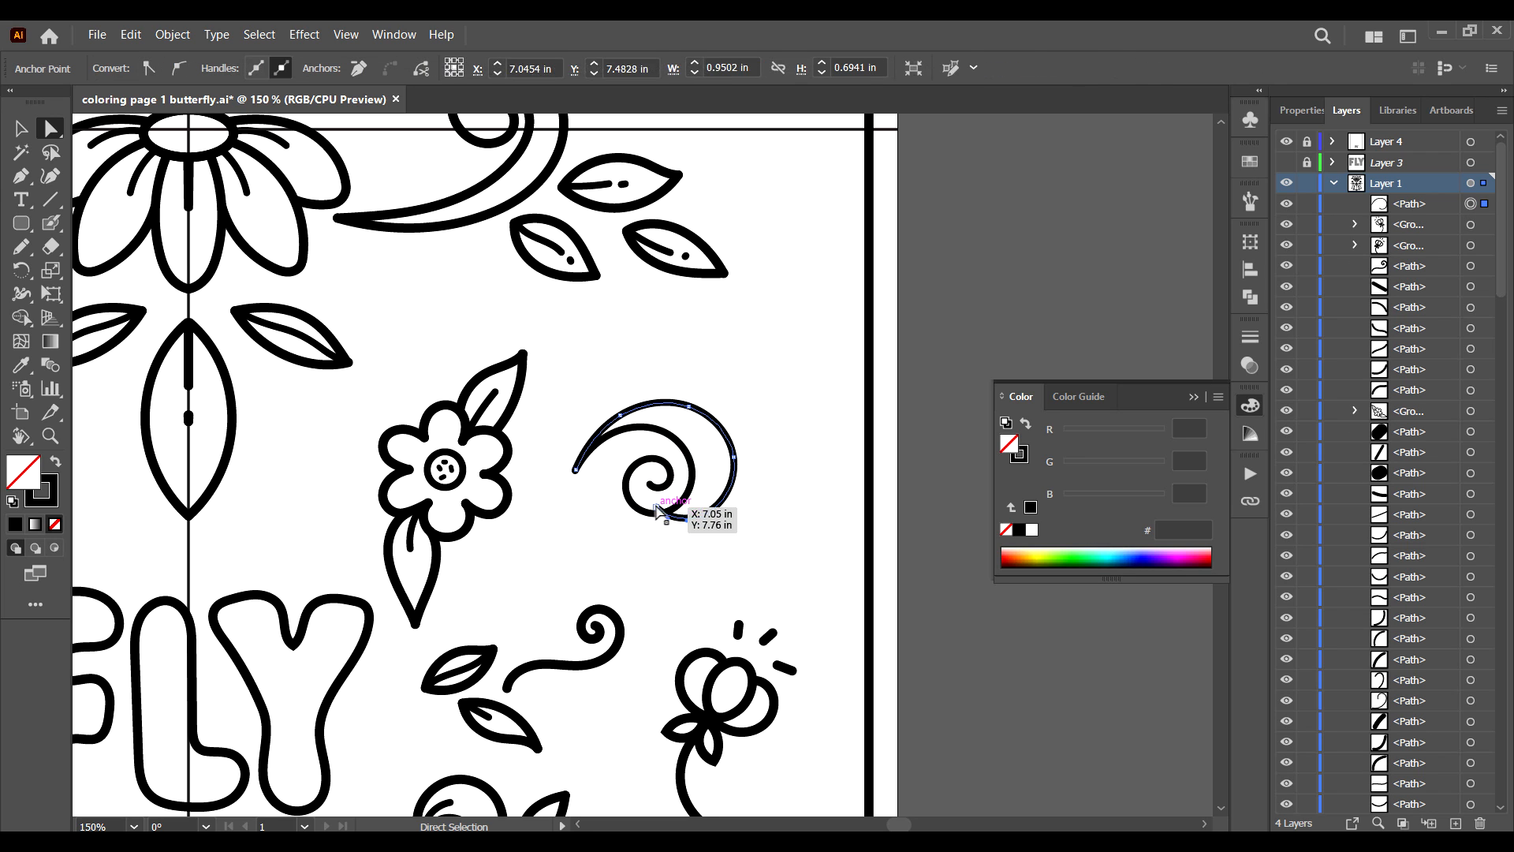
{"action": "key", "text": "ctrl+plus"}
{"action": "key", "text": "ctrl+plus"}
{"action": "key", "text": "ctrl+plus"}
{"action": "key", "text": "ctrl+plus"}
{"action": "left_click_drag", "start_coordinate": [643, 465], "coordinate": [637, 461]}
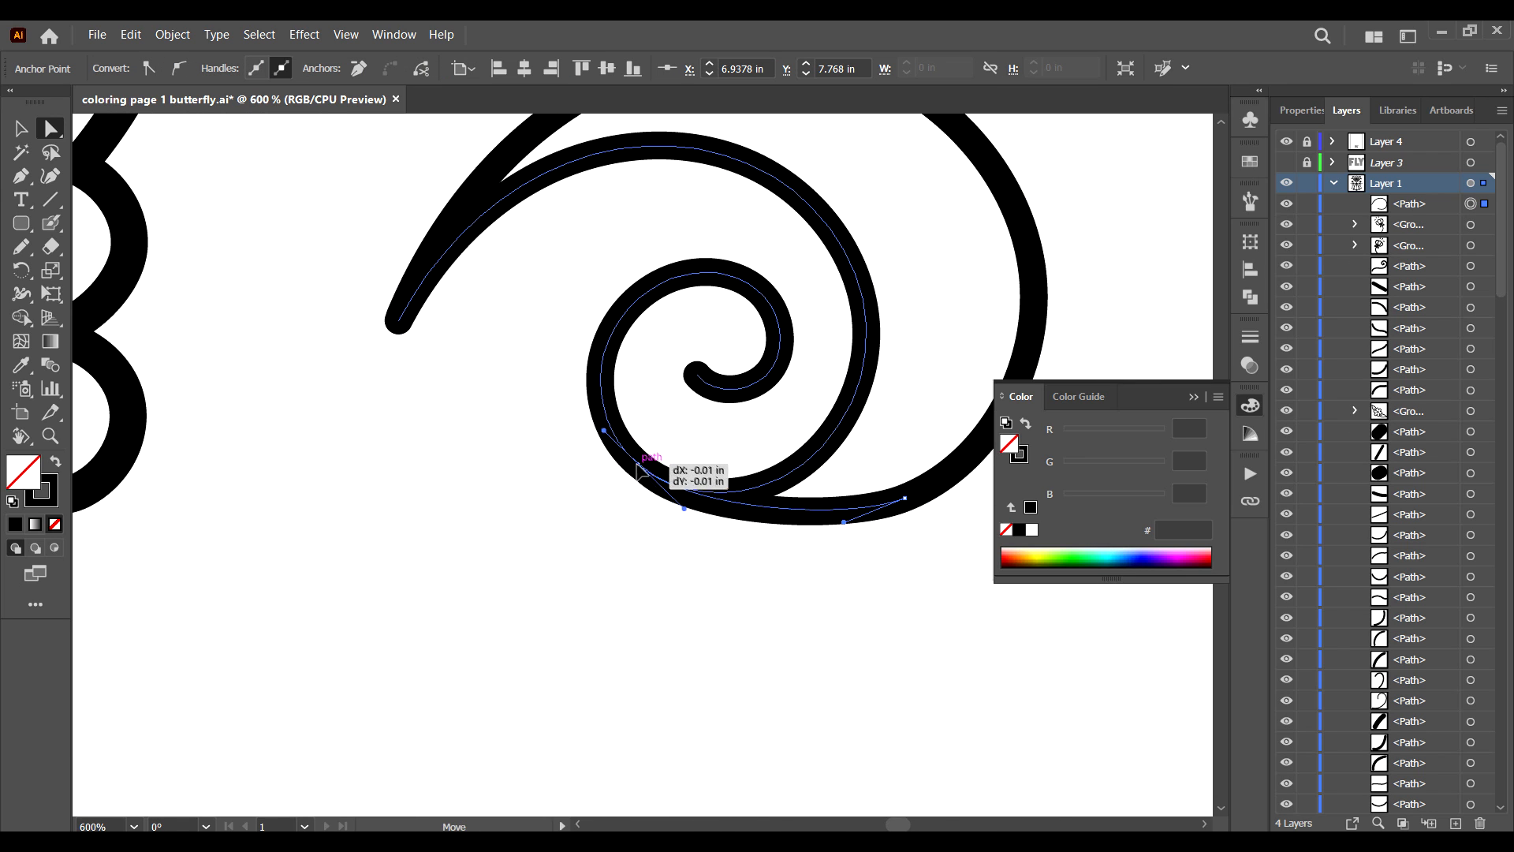
Reshape the outer curve by moving its right and lower anchors and adjusting the handles so it rounds smoothly around the spiral.
{"action": "left_click_drag", "start_coordinate": [1011, 314], "coordinate": [812, 398]}
{"action": "left_click_drag", "start_coordinate": [832, 347], "coordinate": [790, 342]}
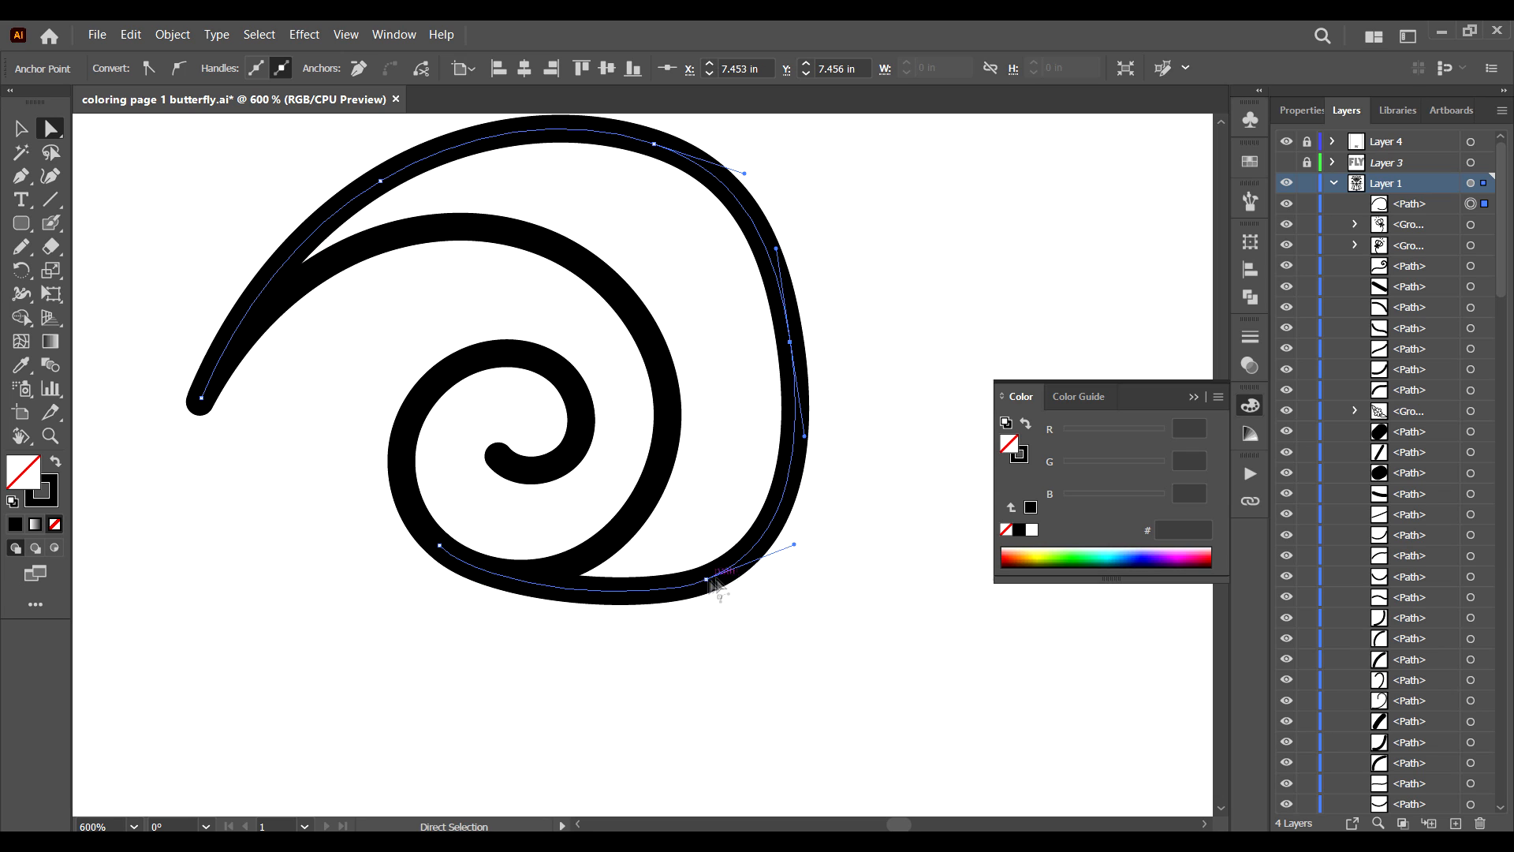
{"action": "left_click_drag", "start_coordinate": [705, 578], "coordinate": [700, 572]}
{"action": "left_click_drag", "start_coordinate": [787, 531], "coordinate": [759, 541]}
{"action": "left_click_drag", "start_coordinate": [700, 573], "coordinate": [699, 566]}
{"action": "left_click_drag", "start_coordinate": [623, 607], "coordinate": [584, 639]}
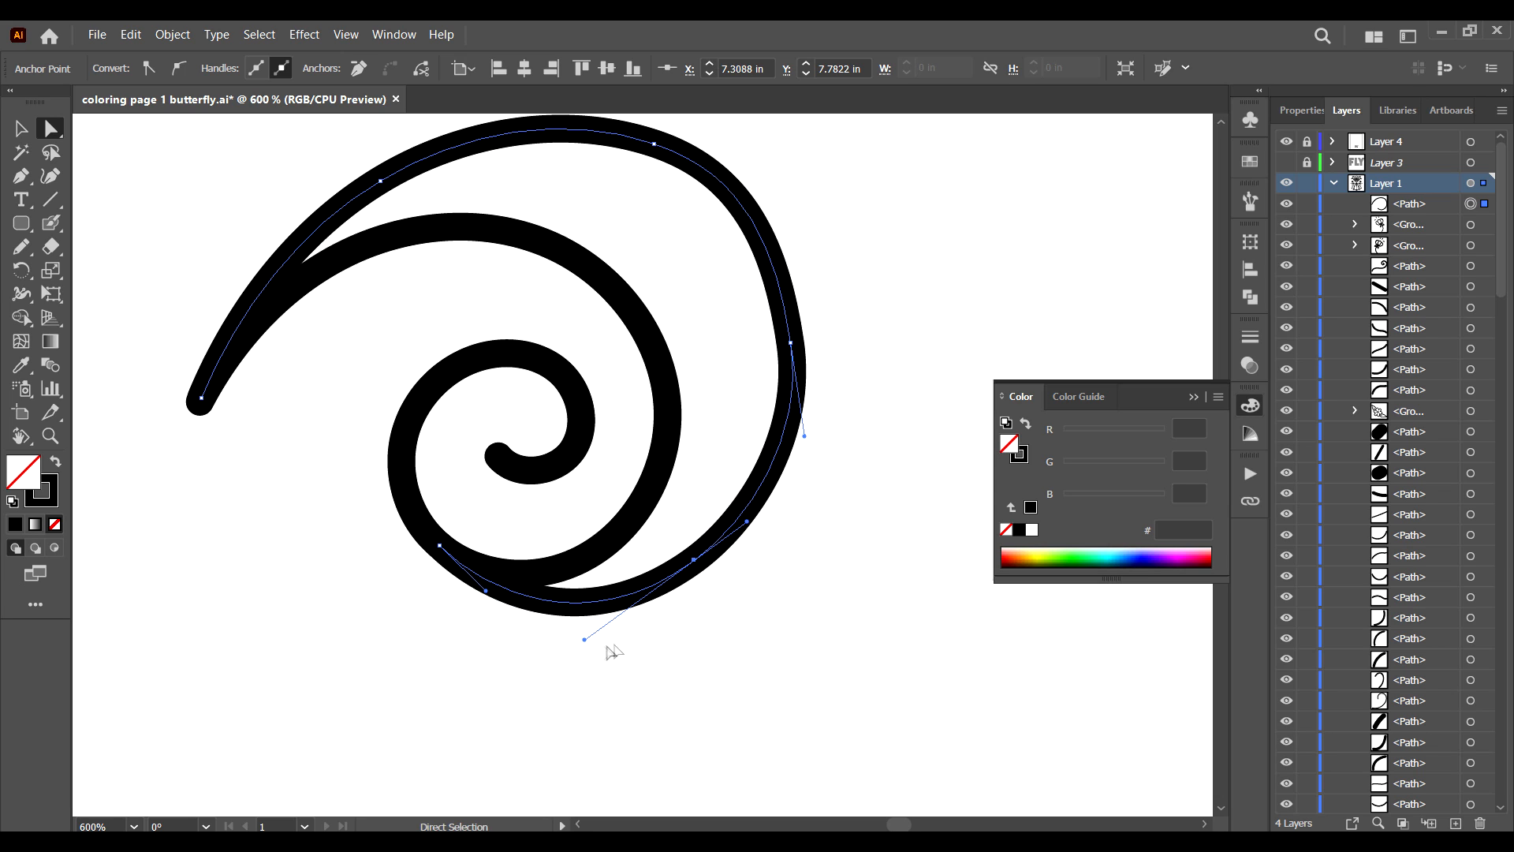
{"action": "left_click_drag", "start_coordinate": [790, 342], "coordinate": [799, 340]}
Smooth the right and lower sections of the outer curve with the Smooth tool.
{"action": "left_click_drag", "start_coordinate": [21, 246], "coordinate": [87, 293]}
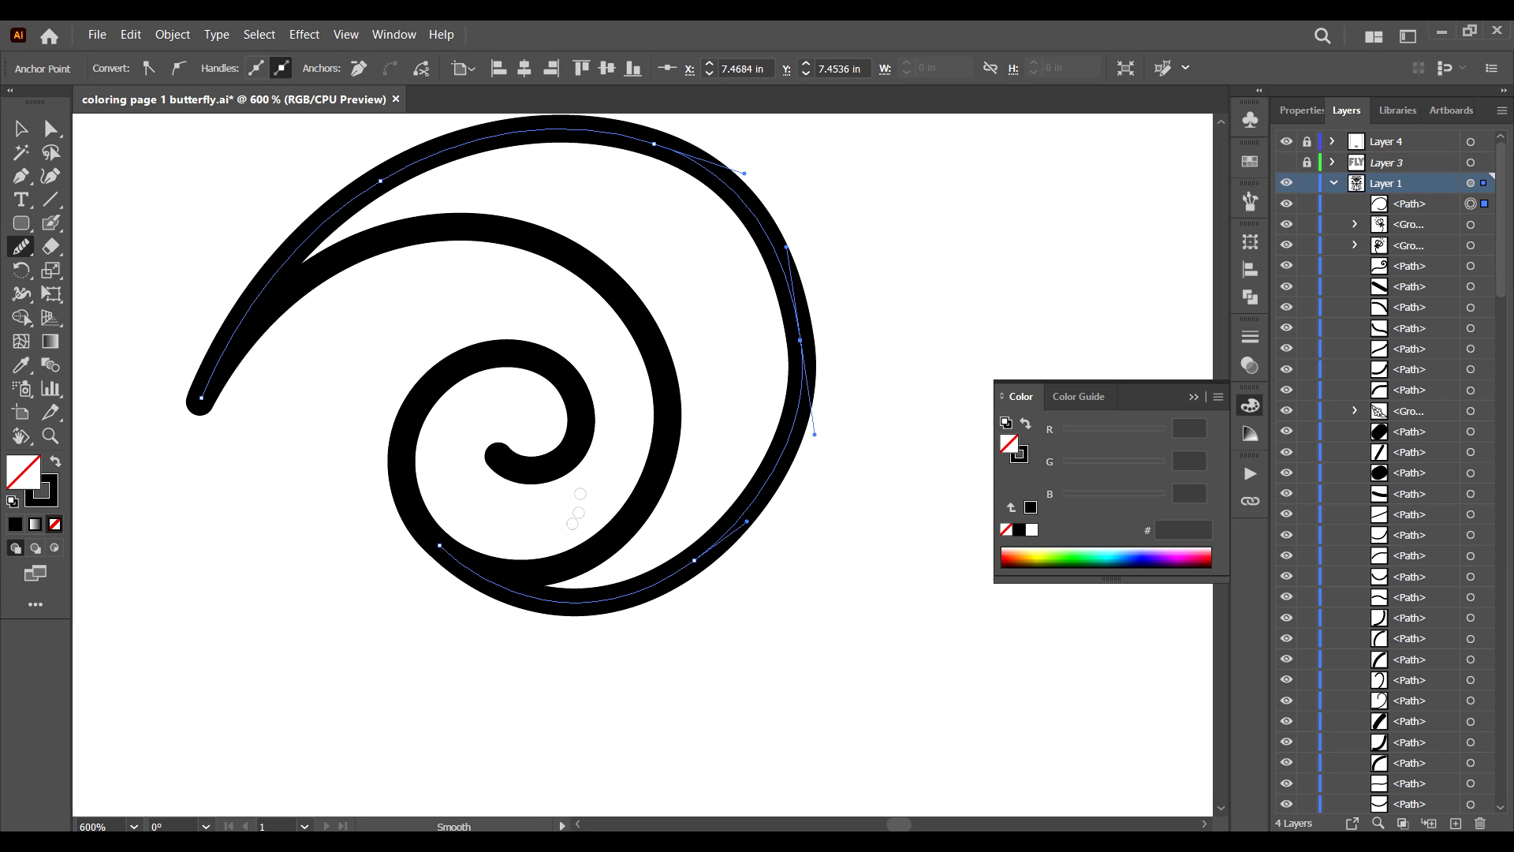
{"action": "left_click_drag", "start_coordinate": [781, 279], "coordinate": [775, 260]}
{"action": "left_click_drag", "start_coordinate": [584, 608], "coordinate": [702, 555]}
{"action": "key", "text": "ctrl+minus"}
{"action": "key", "text": "ctrl+minus"}
{"action": "key", "text": "ctrl+minus"}
{"action": "key", "text": "ctrl+minus"}
{"action": "key", "text": "ctrl+minus"}
{"action": "key", "text": "ctrl+minus"}
{"action": "key", "text": "ctrl+minus"}
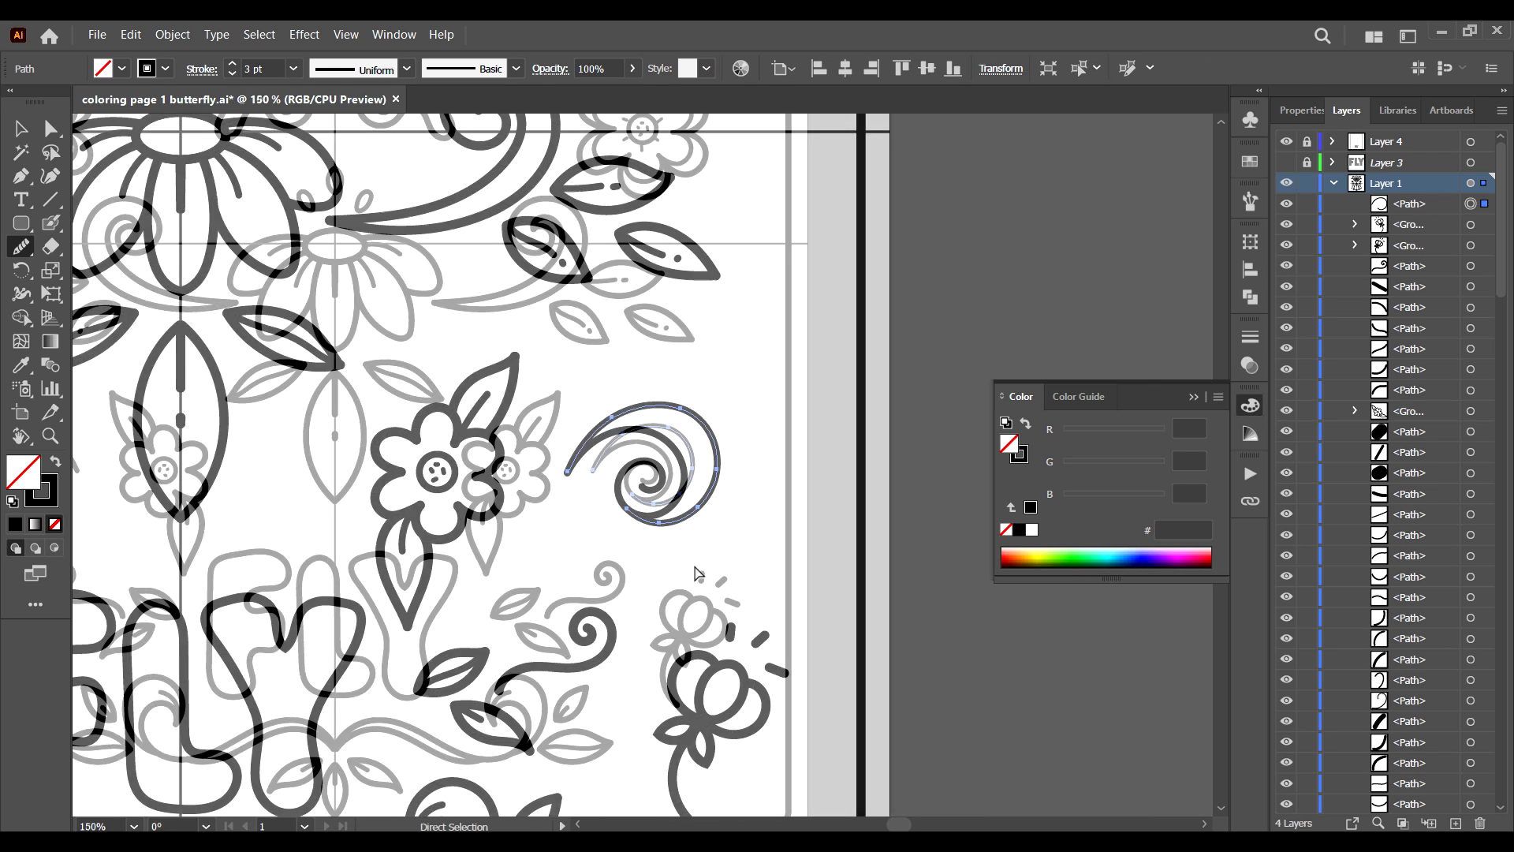
Select the spiral and its outer curve and set their stroke weight to 4 pt.
{"action": "key", "text": "v"}
{"action": "left_click", "coordinate": [674, 432]}
{"action": "left_click", "coordinate": [660, 451]}
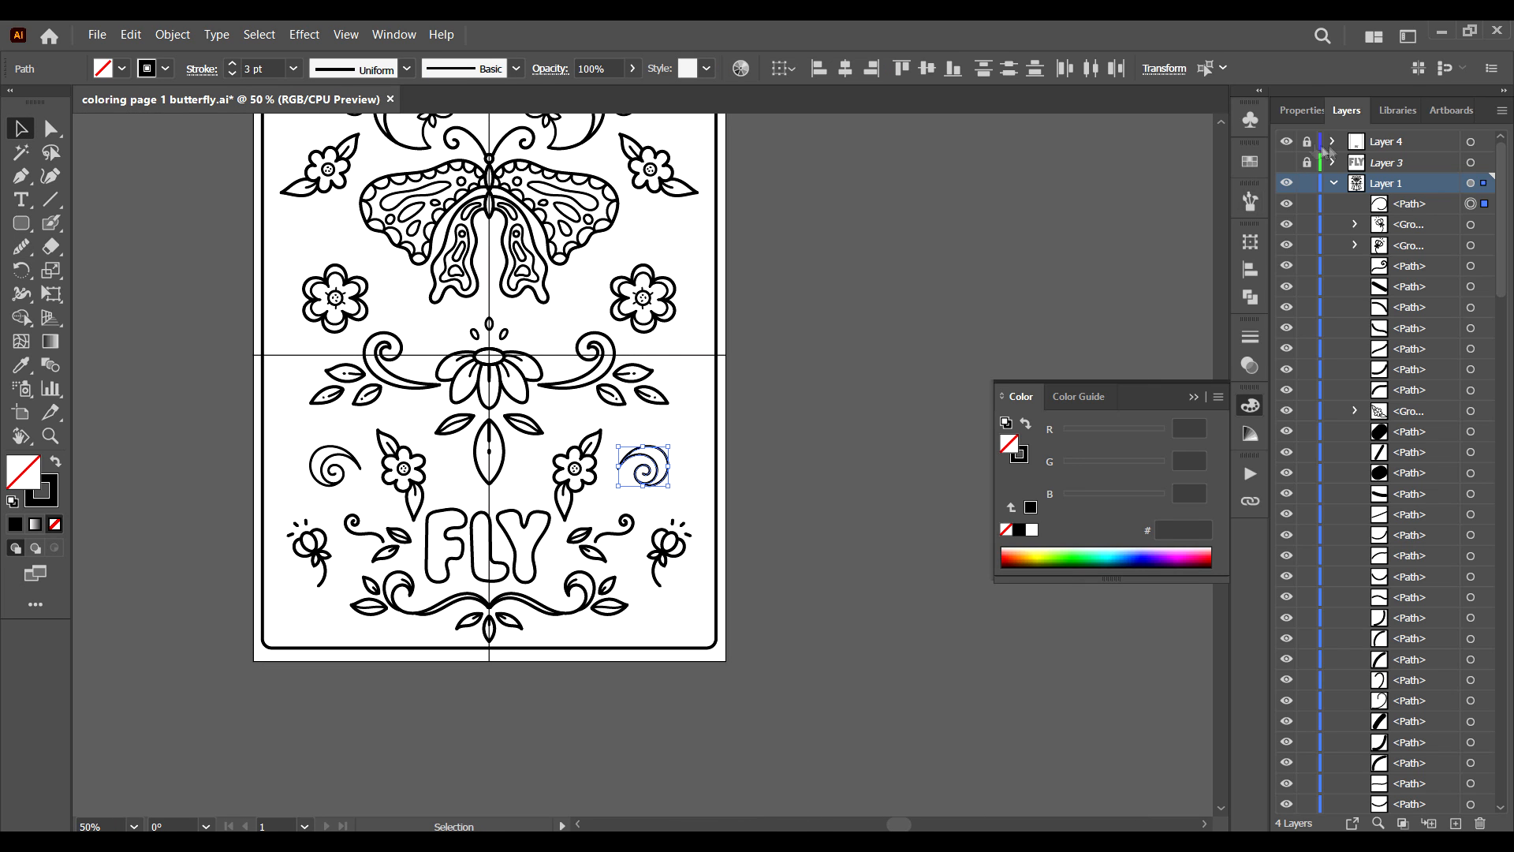
{"action": "left_click", "coordinate": [1299, 110]}
{"action": "left_click", "coordinate": [1416, 351]}
{"action": "left_click", "coordinate": [1427, 496]}
{"action": "left_click", "coordinate": [678, 433]}
Thicken the spiral's inner tip with a small curved Pencil stroke and adjust that stroke's anchor points to fill the tip.
{"action": "mouse_move", "coordinate": [21, 246]}
{"action": "left_mouse_down"}
{"action": "mouse_move", "coordinate": [79, 298]}
{"action": "mouse_move", "coordinate": [78, 273]}
{"action": "left_mouse_up"}
{"action": "key", "text": "ctrl+plus"}
{"action": "key", "text": "ctrl+plus"}
{"action": "key", "text": "ctrl+plus"}
{"action": "key", "text": "ctrl+plus"}
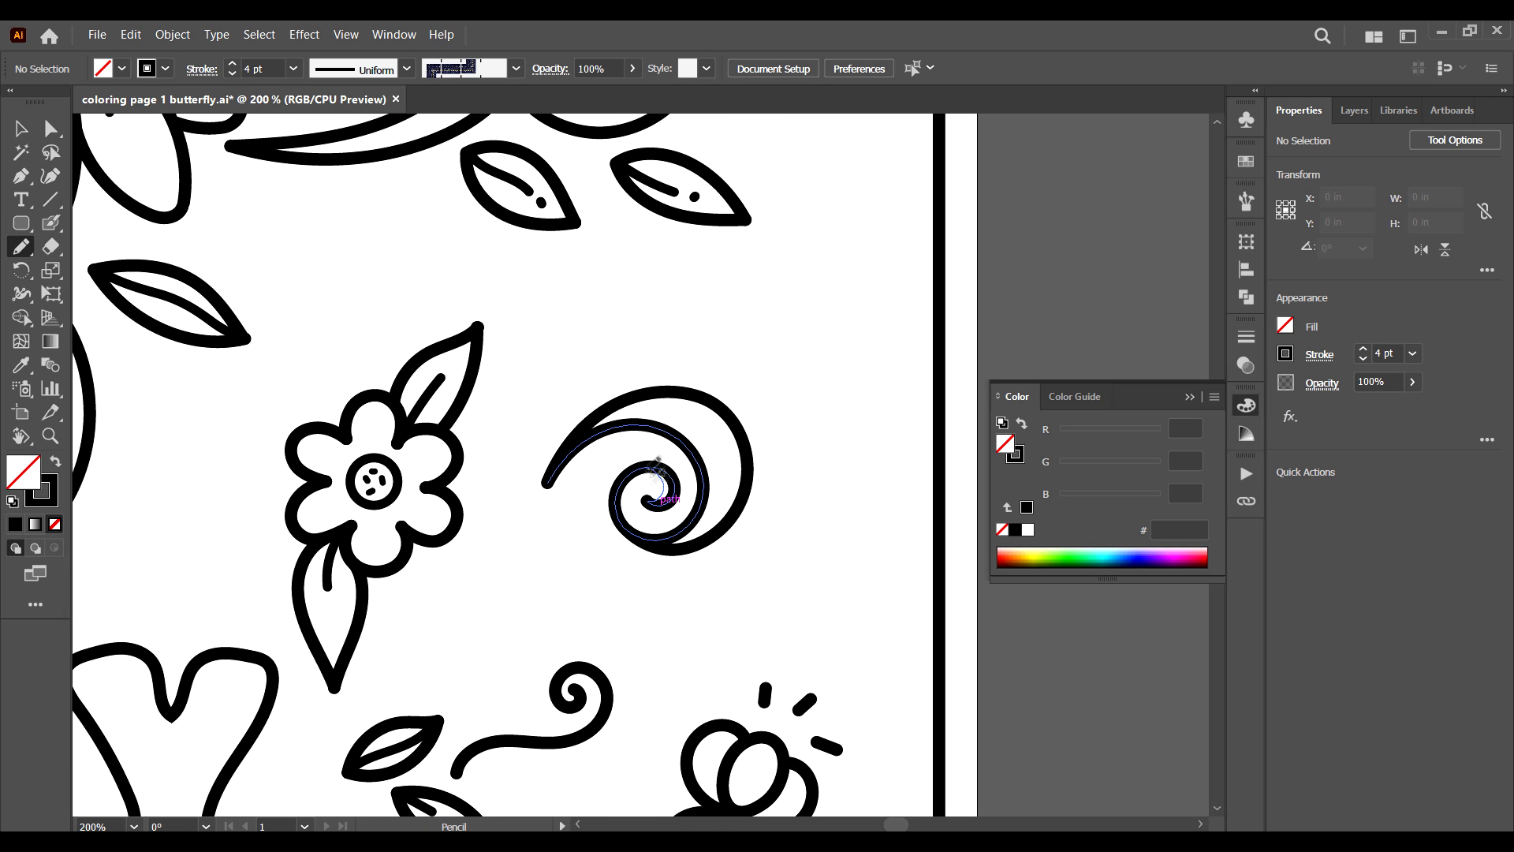
{"action": "key", "text": "a"}
{"action": "left_click", "coordinate": [648, 467]}
{"action": "key", "text": "ctrl+plus"}
{"action": "key", "text": "ctrl+plus"}
{"action": "key", "text": "ctrl+plus"}
{"action": "key", "text": "ctrl+plus"}
{"action": "key", "text": "ctrl+plus"}
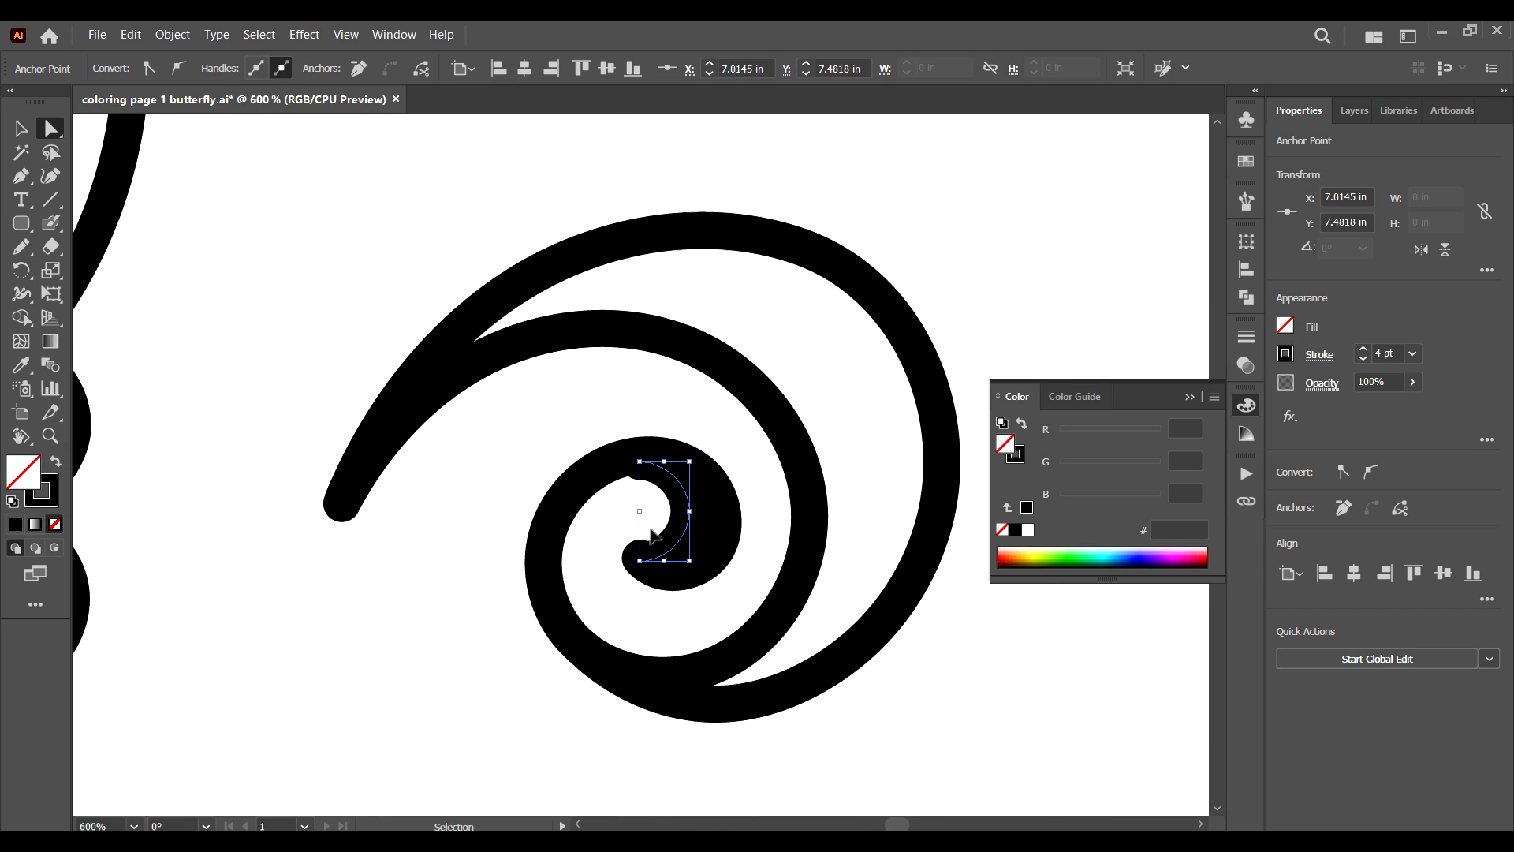
{"action": "mouse_move", "coordinate": [652, 460]}
{"action": "left_mouse_down"}
{"action": "mouse_move", "coordinate": [666, 664]}
{"action": "mouse_move", "coordinate": [681, 643]}
{"action": "mouse_move", "coordinate": [652, 650]}
{"action": "left_mouse_up"}
{"action": "key", "text": "ctrl+shift+a"}
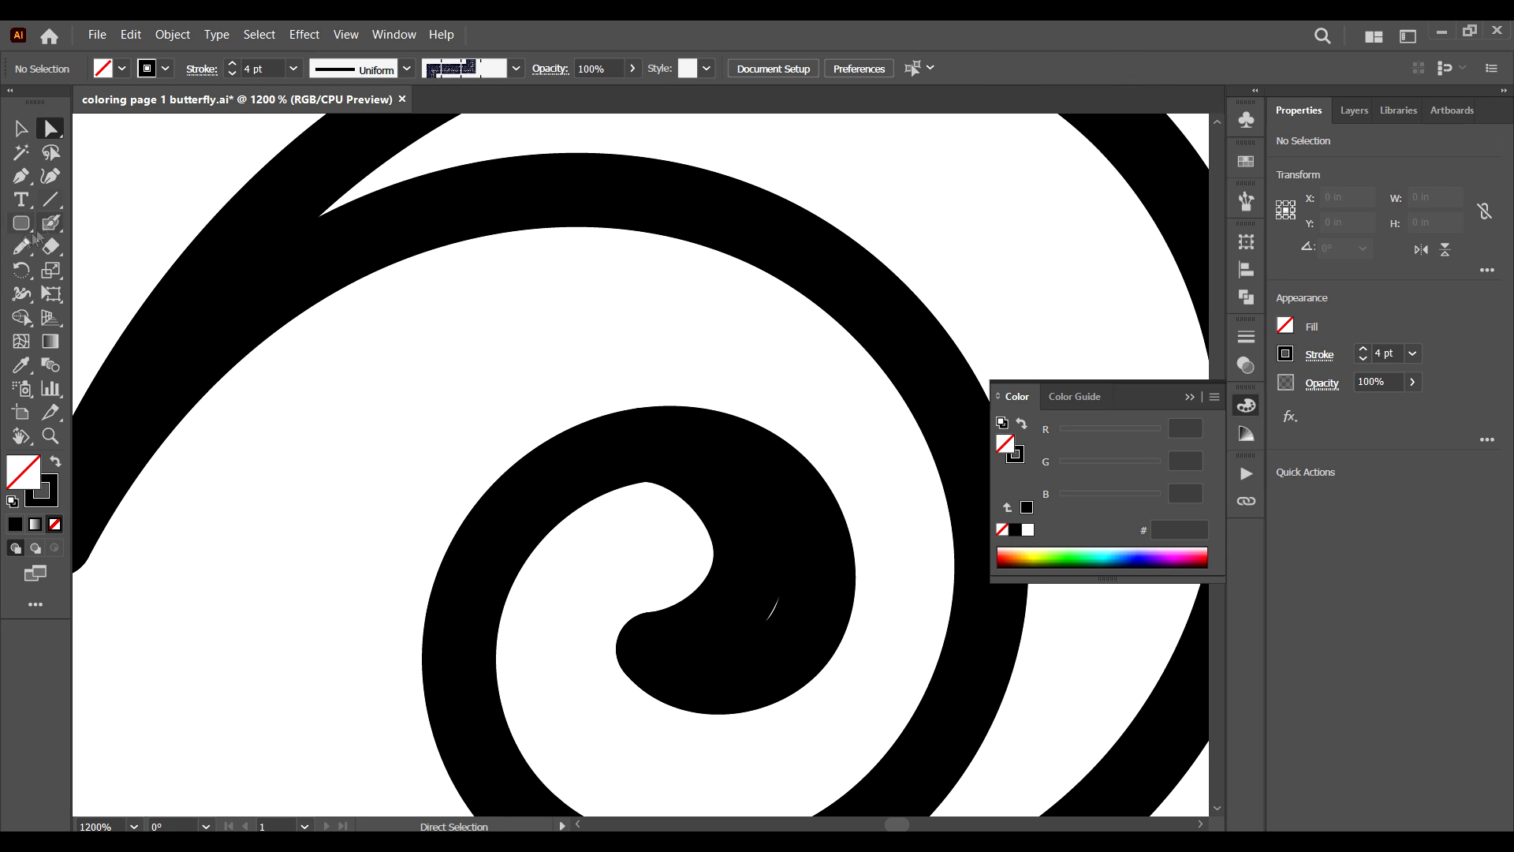
Draw an accent line and small dots between the spiral and its outer curve with a 3 pt Pencil stroke.
{"action": "key", "text": "n"}
{"action": "key", "text": "ctrl+minus"}
{"action": "key", "text": "ctrl+minus"}
{"action": "key", "text": "ctrl+minus"}
{"action": "key", "text": "ctrl+minus"}
{"action": "key", "text": "ctrl+minus"}
{"action": "key", "text": "ctrl+minus"}
{"action": "key", "text": "ctrl+plus"}
{"action": "key", "text": "ctrl+plus"}
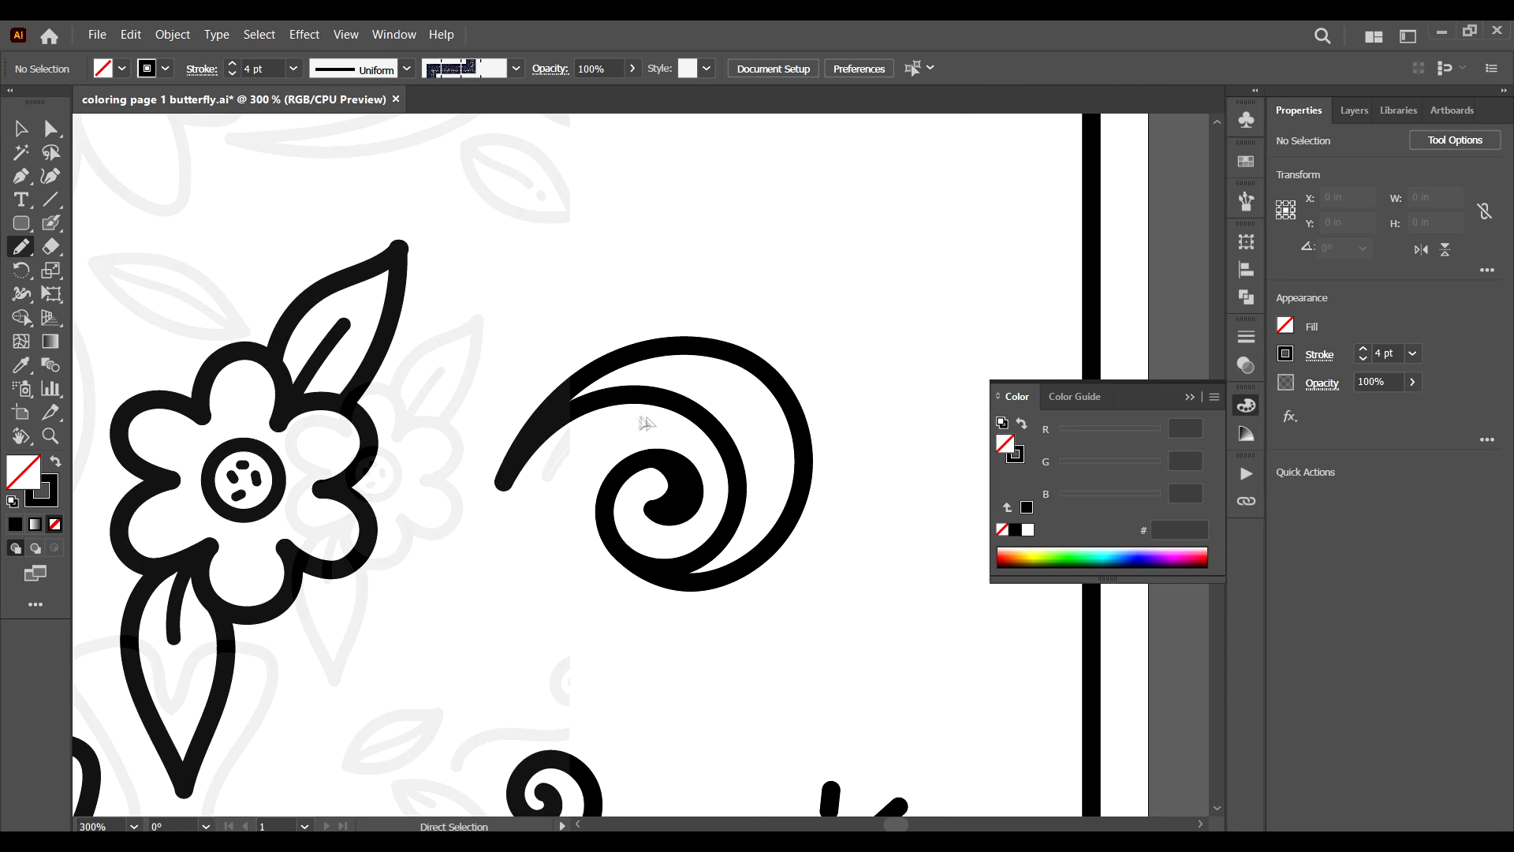
{"action": "key", "text": "ctrl+plus"}
{"action": "left_click", "coordinate": [1411, 353]}
{"action": "left_click", "coordinate": [1440, 478]}
{"action": "left_click_drag", "start_coordinate": [527, 393], "coordinate": [775, 378]}
{"action": "key", "text": "ctrl+z"}
{"action": "key", "text": "ctrl+minus"}
{"action": "key", "text": "ctrl+minus"}
{"action": "key", "text": "ctrl+minus"}
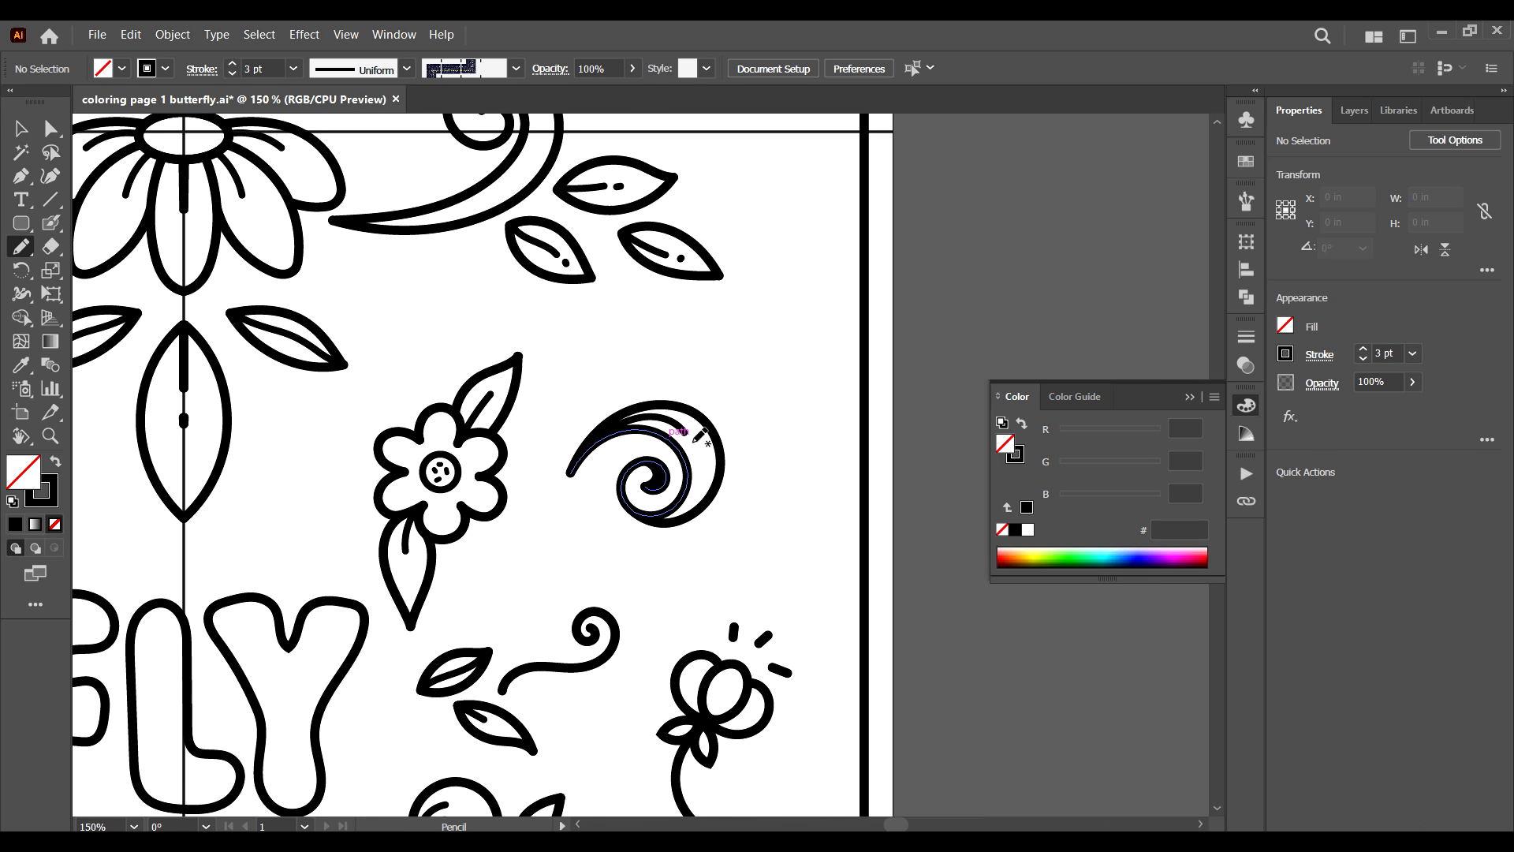
{"action": "left_click_drag", "start_coordinate": [493, 537], "coordinate": [627, 513]}
{"action": "key", "text": "ctrl+minus"}
{"action": "key", "text": "ctrl+minus"}
{"action": "key", "text": "ctrl+minus"}
{"action": "key", "text": "ctrl+minus"}
Unlock Layer 4 and round the sharp inner notch at the top of the letter Y.
{"action": "left_click_drag", "start_coordinate": [527, 437], "coordinate": [509, 477]}
{"action": "key", "text": "ctrl+plus"}
{"action": "key", "text": "ctrl+plus"}
{"action": "left_click_drag", "start_coordinate": [473, 364], "coordinate": [541, 306]}
{"action": "key", "text": "ctrl+plus"}
{"action": "key", "text": "ctrl+plus"}
{"action": "key", "text": "ctrl+plus"}
{"action": "left_click_drag", "start_coordinate": [460, 749], "coordinate": [655, 399]}
{"action": "key", "text": "ctrl+plus"}
{"action": "key", "text": "ctrl+plus"}
{"action": "key", "text": "ctrl+plus"}
{"action": "left_click_drag", "start_coordinate": [553, 316], "coordinate": [639, 581]}
{"action": "key", "text": "a"}
{"action": "left_click_drag", "start_coordinate": [821, 431], "coordinate": [640, 565]}
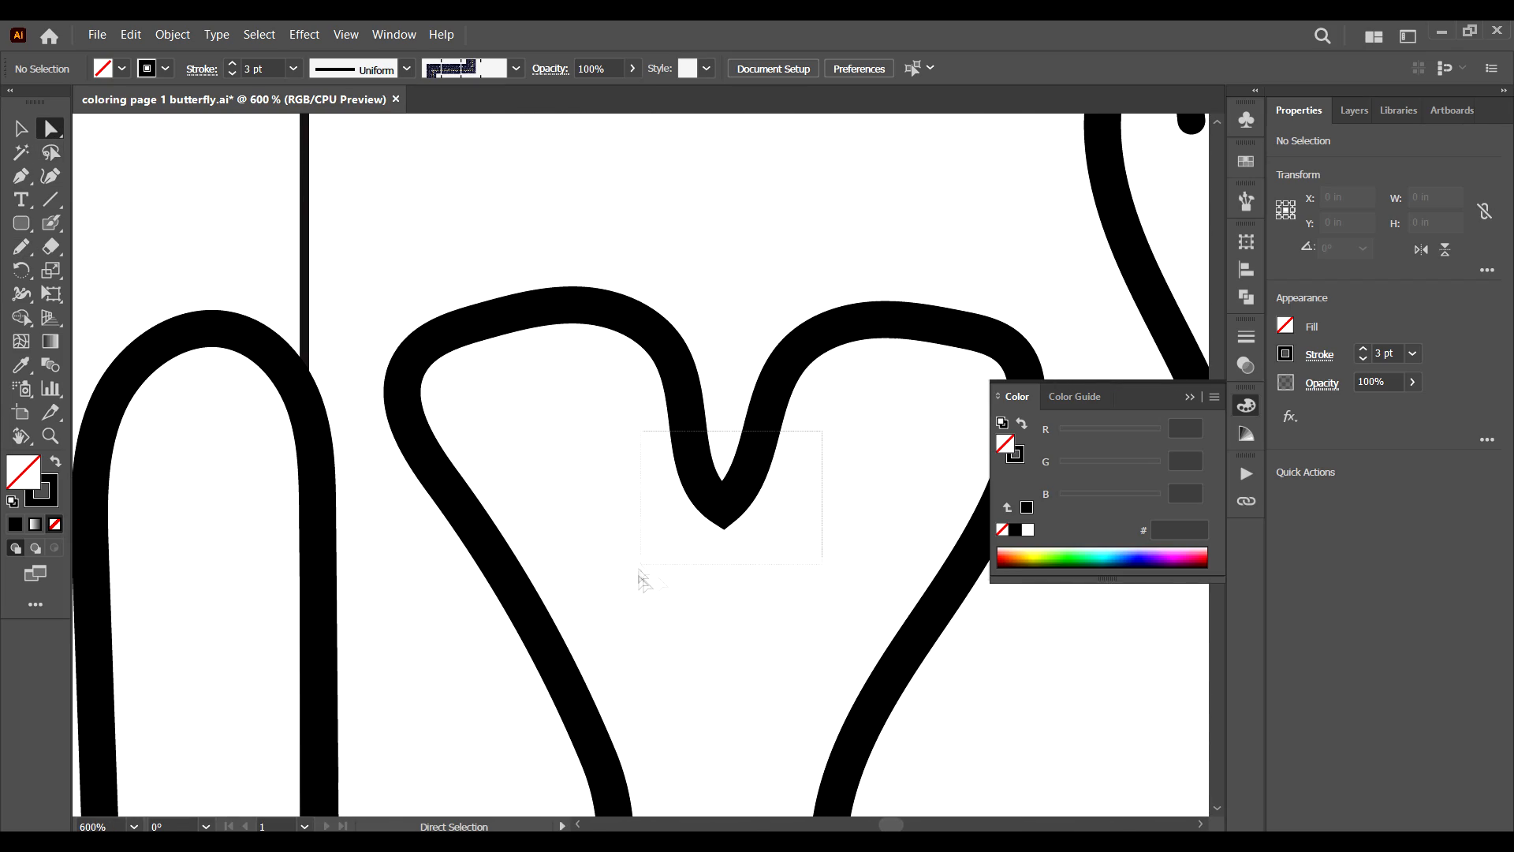
{"action": "left_click", "coordinate": [1354, 110]}
{"action": "left_click", "coordinate": [1333, 163]}
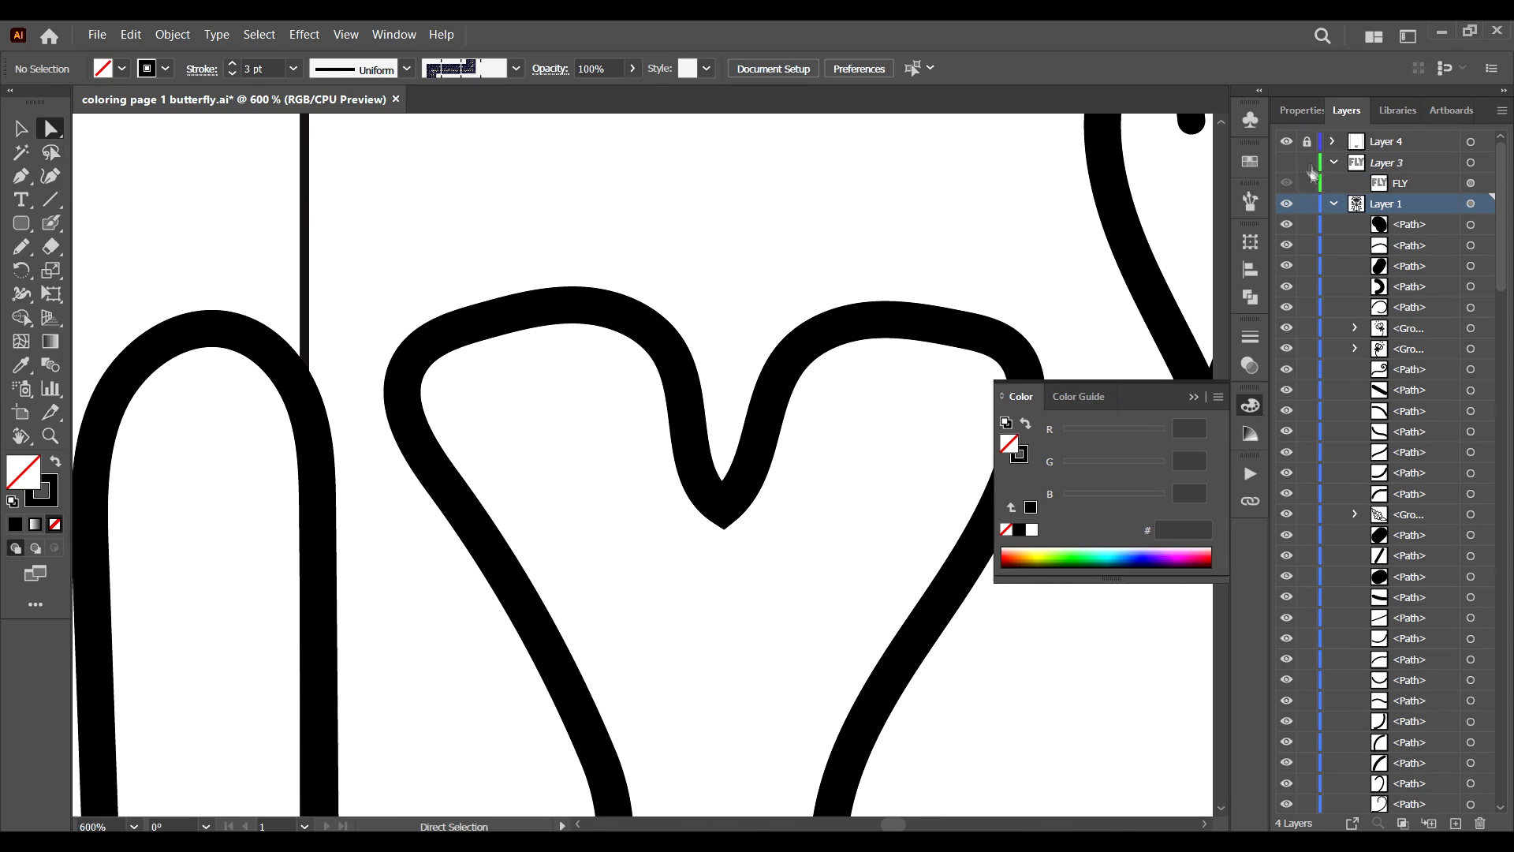
{"action": "left_click_drag", "start_coordinate": [638, 542], "coordinate": [639, 543]}
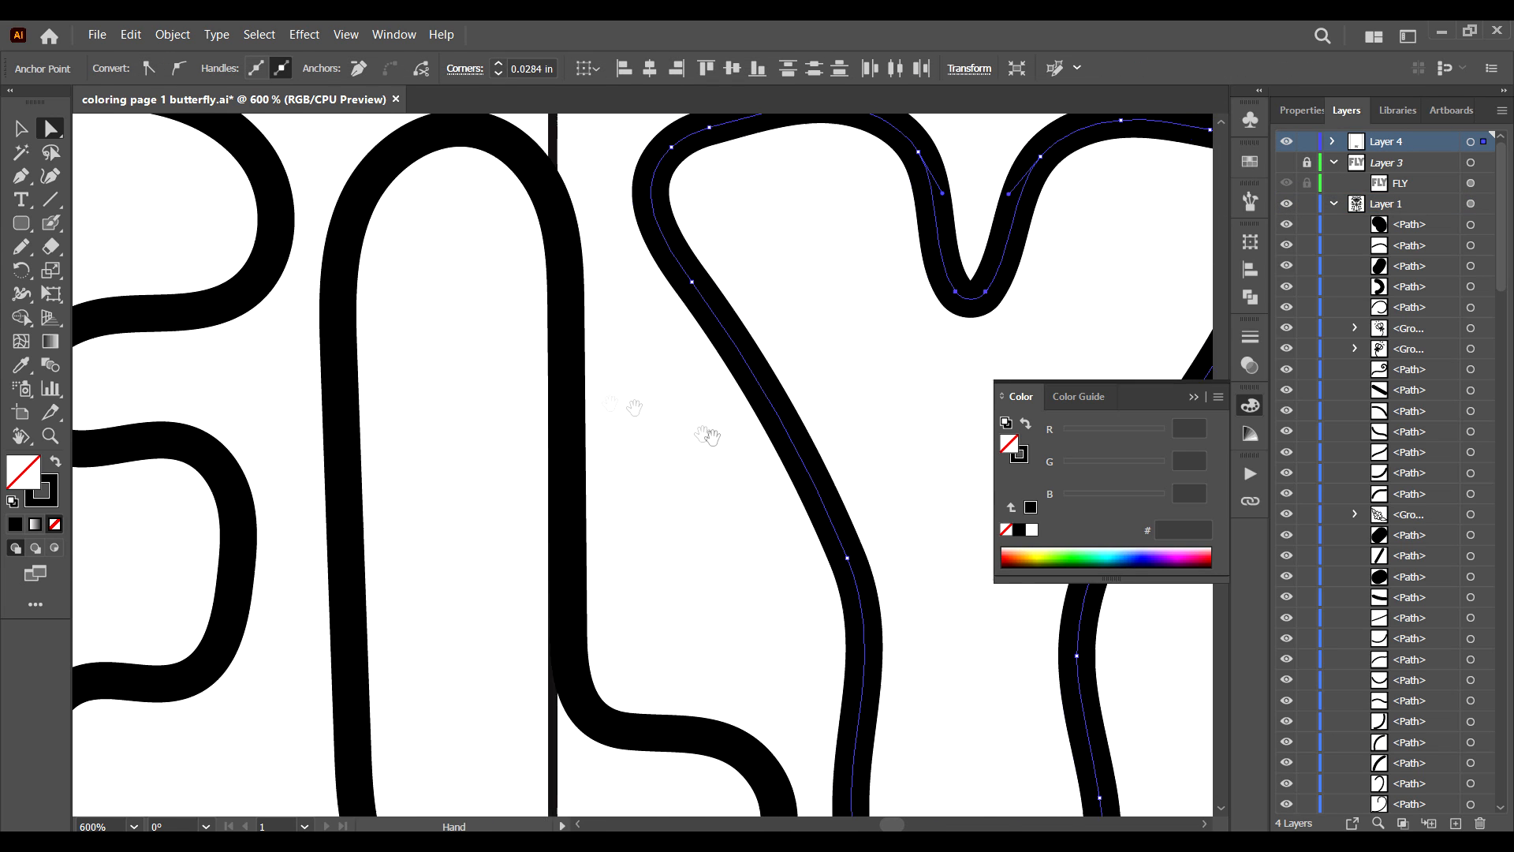
Draw a small leaf in the Y's right arm and a larger veined leaf in the F's stem with a 4 pt Pencil stroke.
{"action": "left_click_drag", "start_coordinate": [704, 429], "coordinate": [713, 458]}
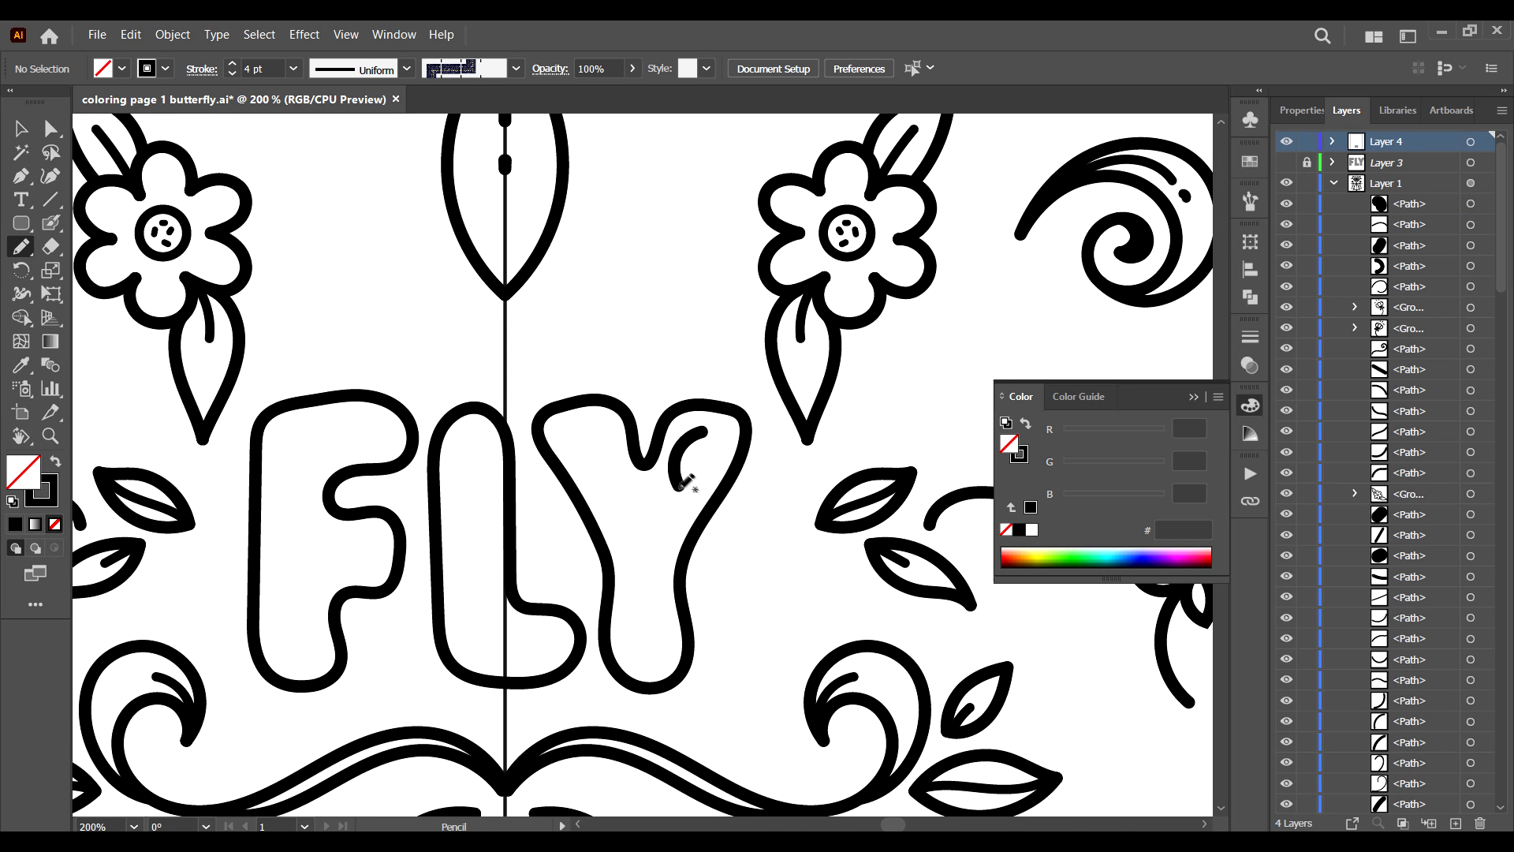
{"action": "left_click_drag", "start_coordinate": [295, 539], "coordinate": [306, 649]}
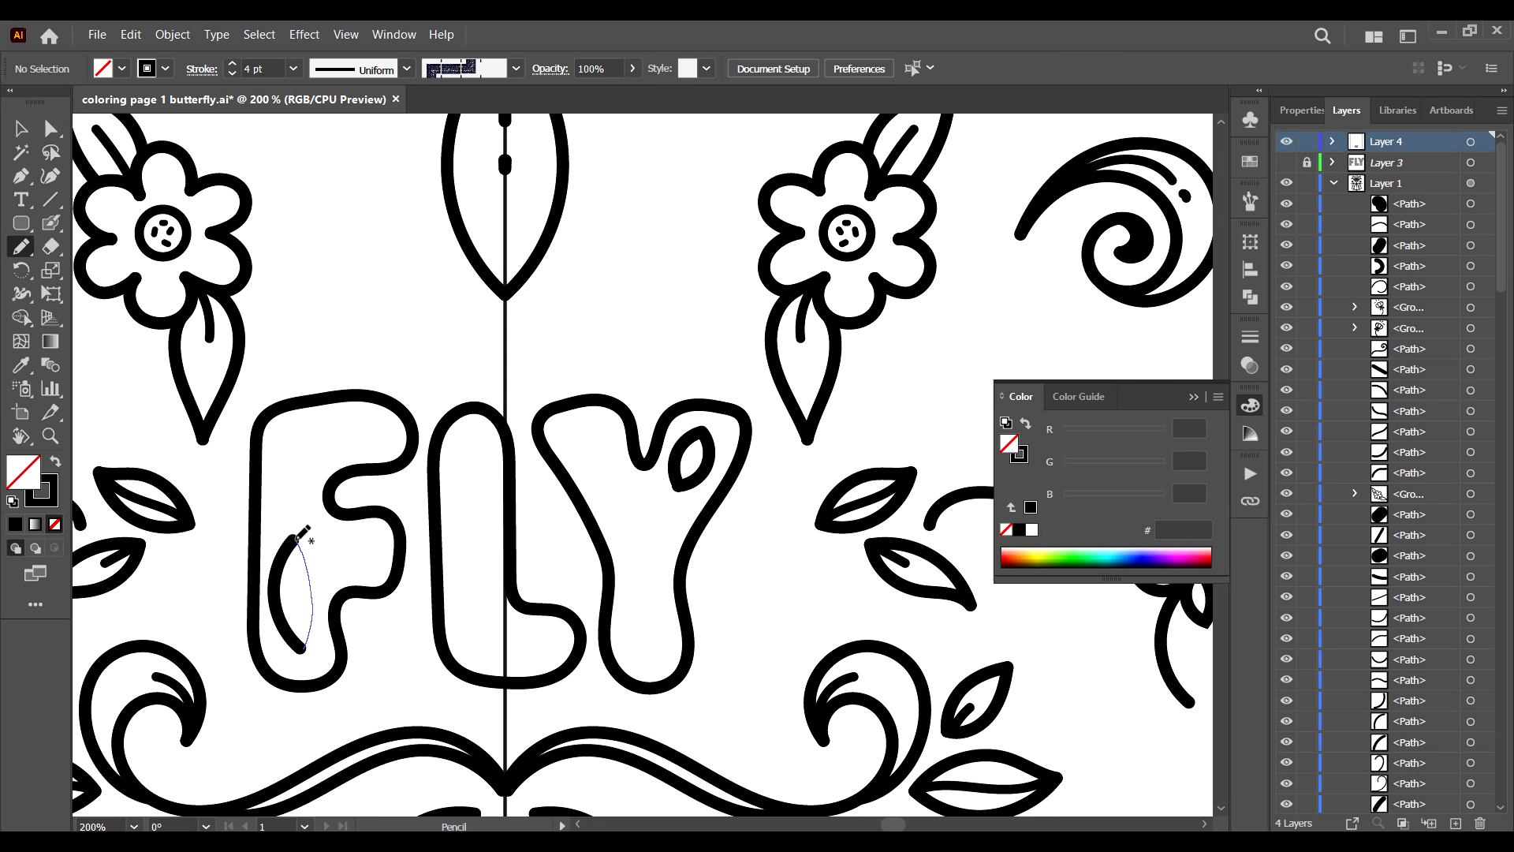
{"action": "left_click_drag", "start_coordinate": [334, 526], "coordinate": [282, 605]}
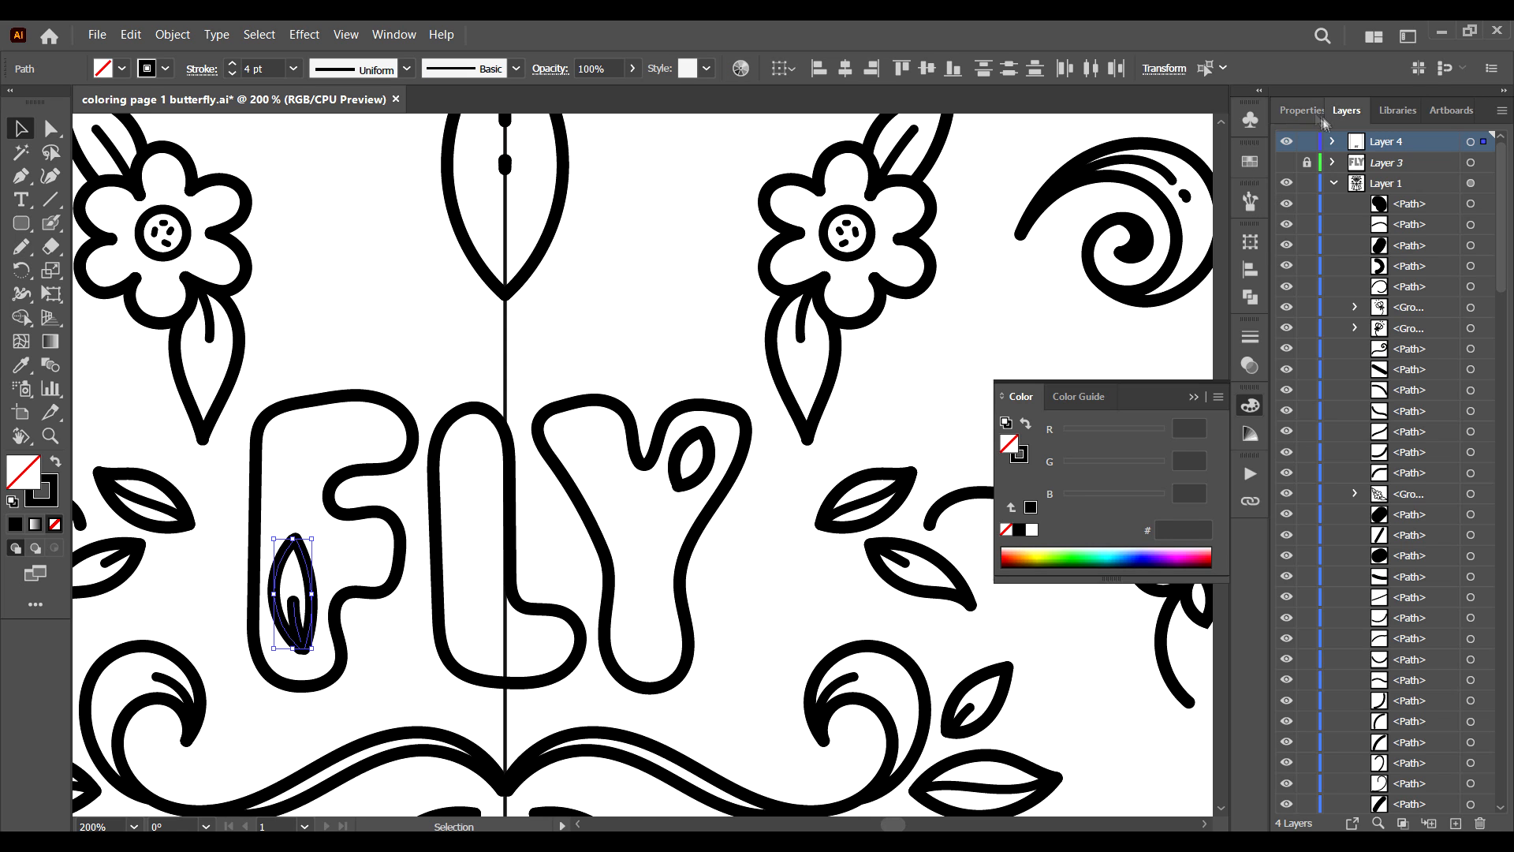
Set the stroke weight of the leaf shapes inside the F and the Y to 2 pt.
{"action": "left_click", "coordinate": [1300, 110]}
{"action": "left_click", "coordinate": [1411, 353]}
{"action": "left_click", "coordinate": [1429, 455]}
{"action": "left_click_drag", "start_coordinate": [718, 438], "coordinate": [671, 475]}
{"action": "left_click", "coordinate": [1412, 353]}
{"action": "left_click", "coordinate": [1431, 454]}
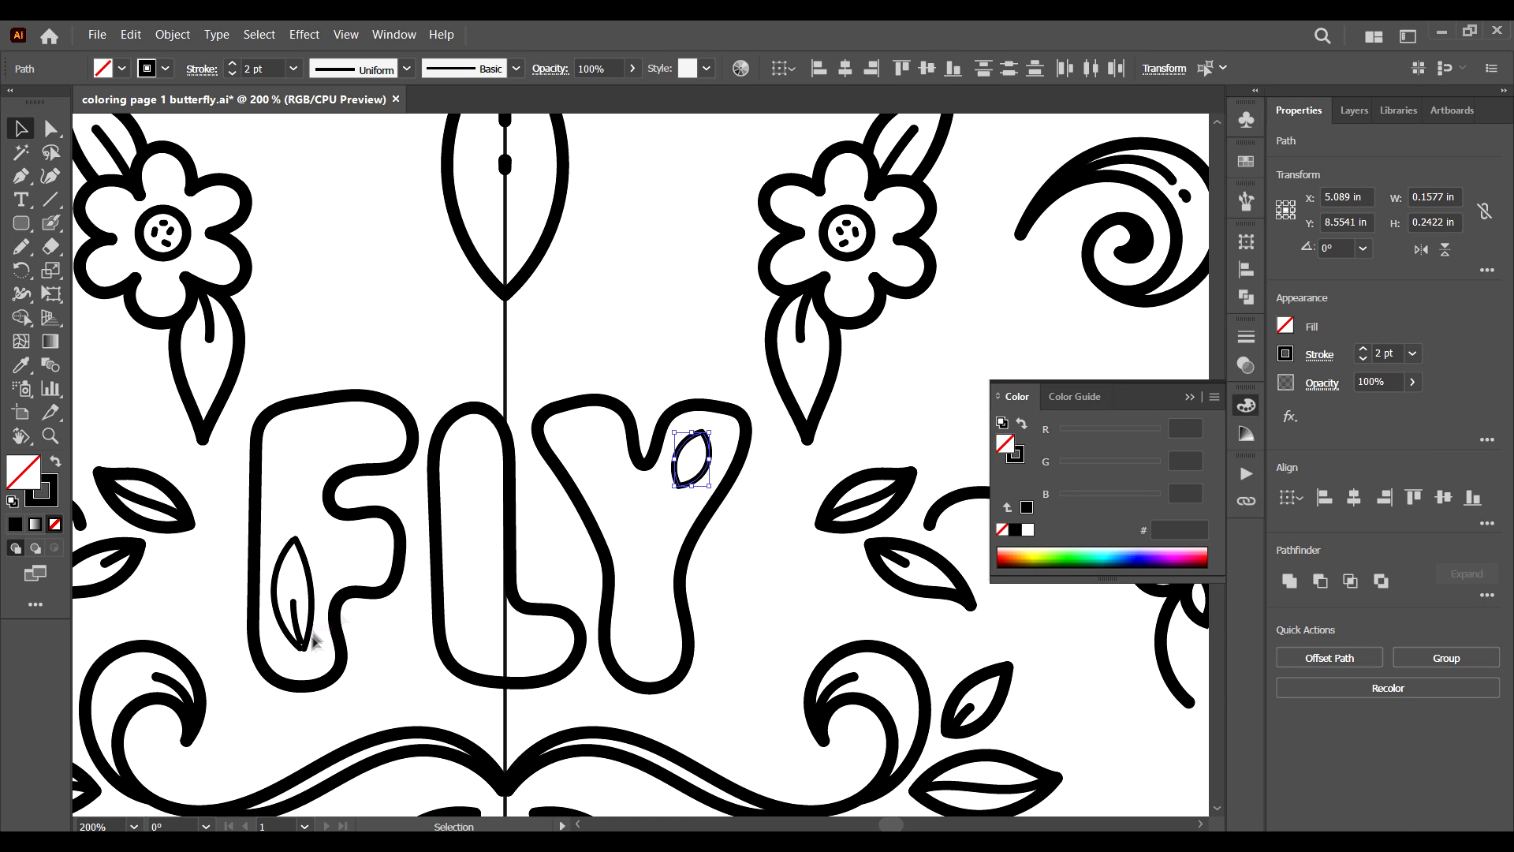
{"action": "left_click_drag", "start_coordinate": [314, 634], "coordinate": [282, 592]}
Adjust the anchor points of the leaf and its vein inside the F so the tips meet cleanly.
{"action": "key", "text": "a"}
{"action": "key", "text": "ctrl+="}
{"action": "key", "text": "ctrl+="}
{"action": "key", "text": "ctrl+="}
{"action": "left_click", "coordinate": [312, 524]}
{"action": "left_click_drag", "start_coordinate": [661, 607], "coordinate": [672, 629]}
{"action": "left_click_drag", "start_coordinate": [638, 302], "coordinate": [645, 299]}
{"action": "left_click", "coordinate": [659, 593]}
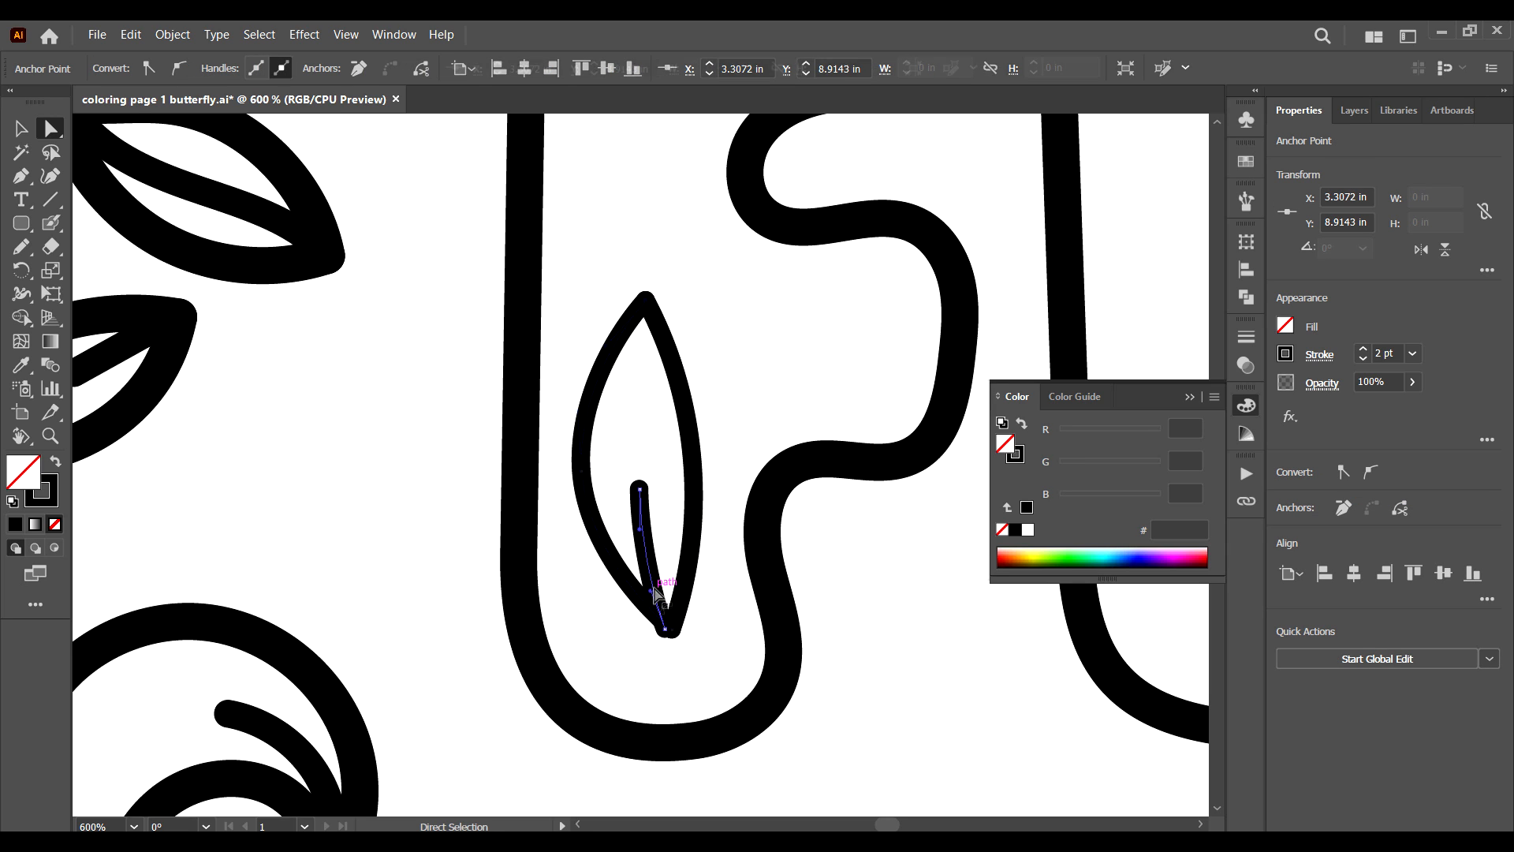
{"action": "left_click_drag", "start_coordinate": [665, 629], "coordinate": [667, 624]}
Refine the leaf inside the Y by moving its bottom and top anchor points.
{"action": "left_click_drag", "start_coordinate": [811, 415], "coordinate": [79, 636]}
{"action": "left_click", "coordinate": [758, 448]}
{"action": "left_click_drag", "start_coordinate": [760, 446], "coordinate": [765, 448]}
{"action": "left_click_drag", "start_coordinate": [834, 293], "coordinate": [830, 288]}
{"action": "left_click", "coordinate": [874, 322]}
{"action": "key", "text": "ctrl+minus"}
{"action": "key", "text": "ctrl+minus"}
{"action": "key", "text": "ctrl+minus"}
{"action": "key", "text": "ctrl+minus"}
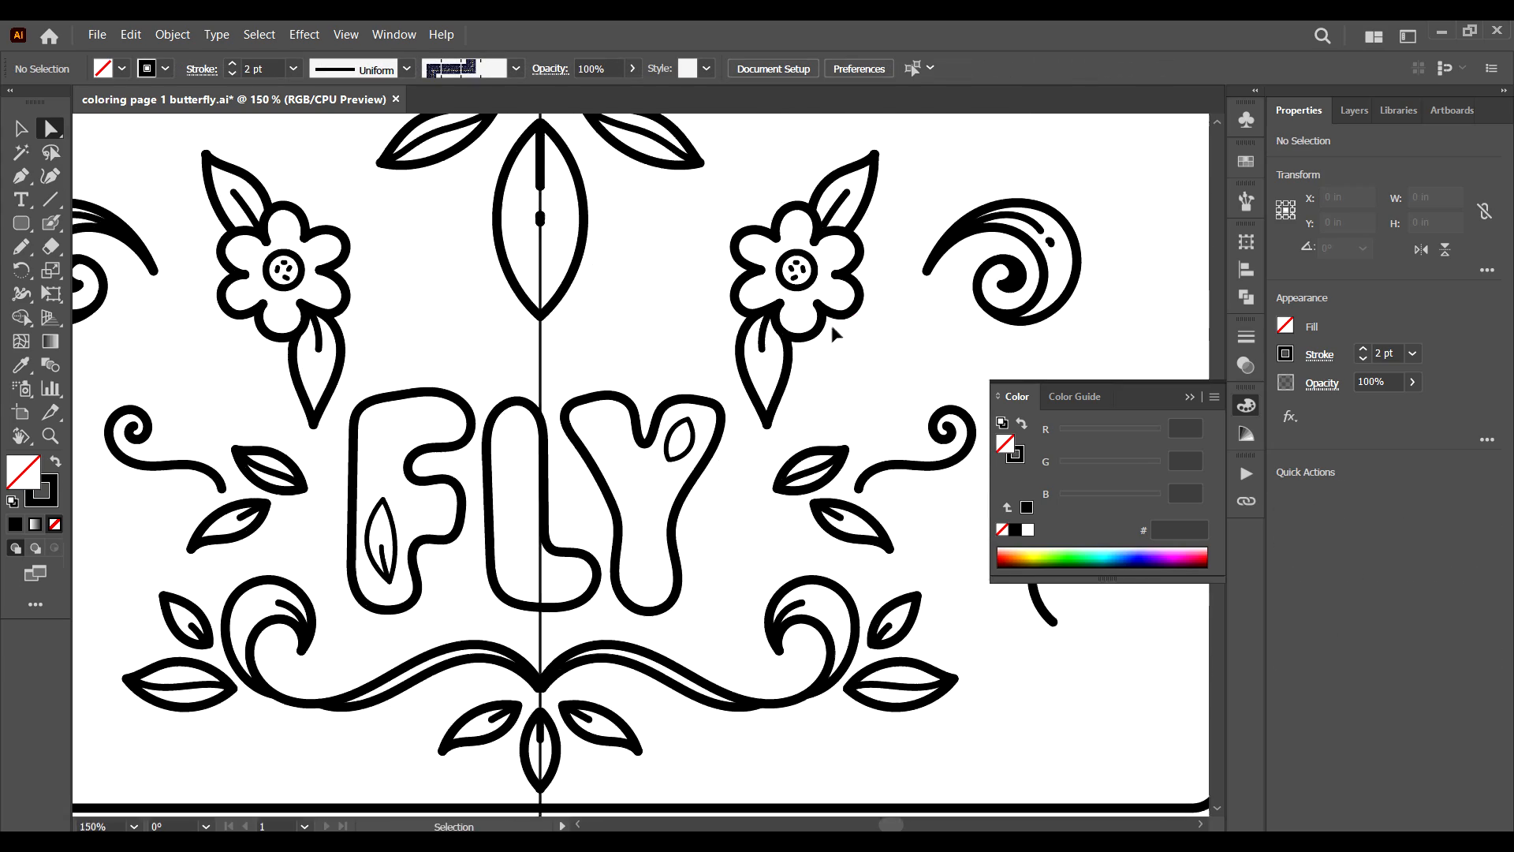
Draw a short vein inside the Y's leaf with a 2 pt Pencil stroke.
{"action": "key", "text": "ctrl+plus"}
{"action": "key", "text": "n"}
{"action": "key", "text": "ctrl+plus"}
{"action": "key", "text": "ctrl+plus"}
{"action": "left_click_drag", "start_coordinate": [714, 445], "coordinate": [739, 398]}
{"action": "left_click_drag", "start_coordinate": [552, 587], "coordinate": [655, 525]}
{"action": "key", "text": "ctrl+minus"}
{"action": "key", "text": "ctrl+minus"}
{"action": "key", "text": "ctrl+minus"}
{"action": "key", "text": "ctrl+minus"}
{"action": "key", "text": "ctrl+minus"}
{"action": "key", "text": "ctrl+minus"}
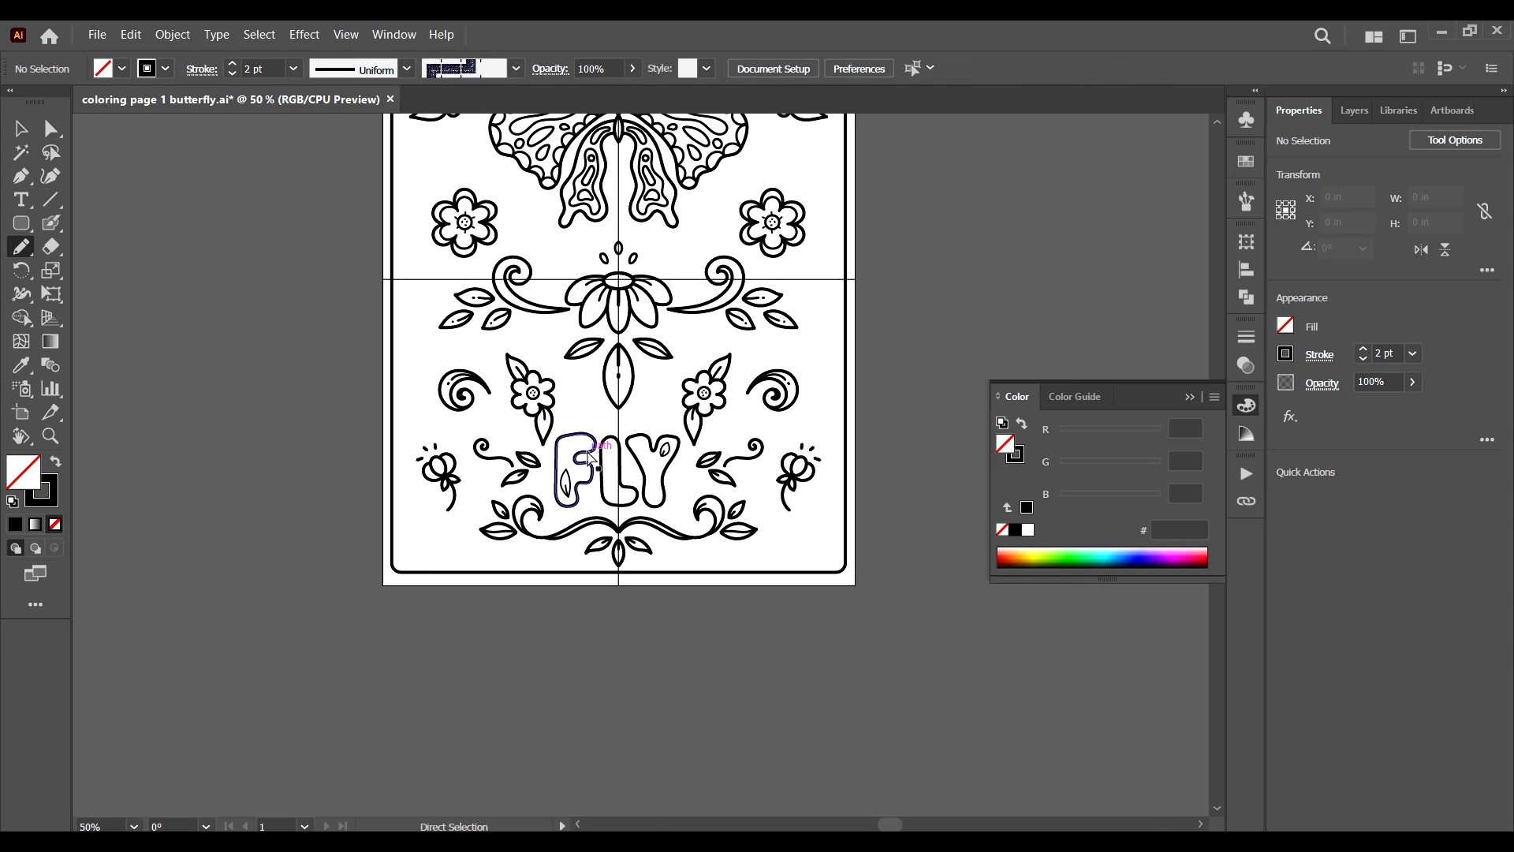
Copy the rounded border rectangle on Layer 4, paste it in place and shrink the copy slightly inward from its center.
{"action": "left_click", "coordinate": [1354, 111]}
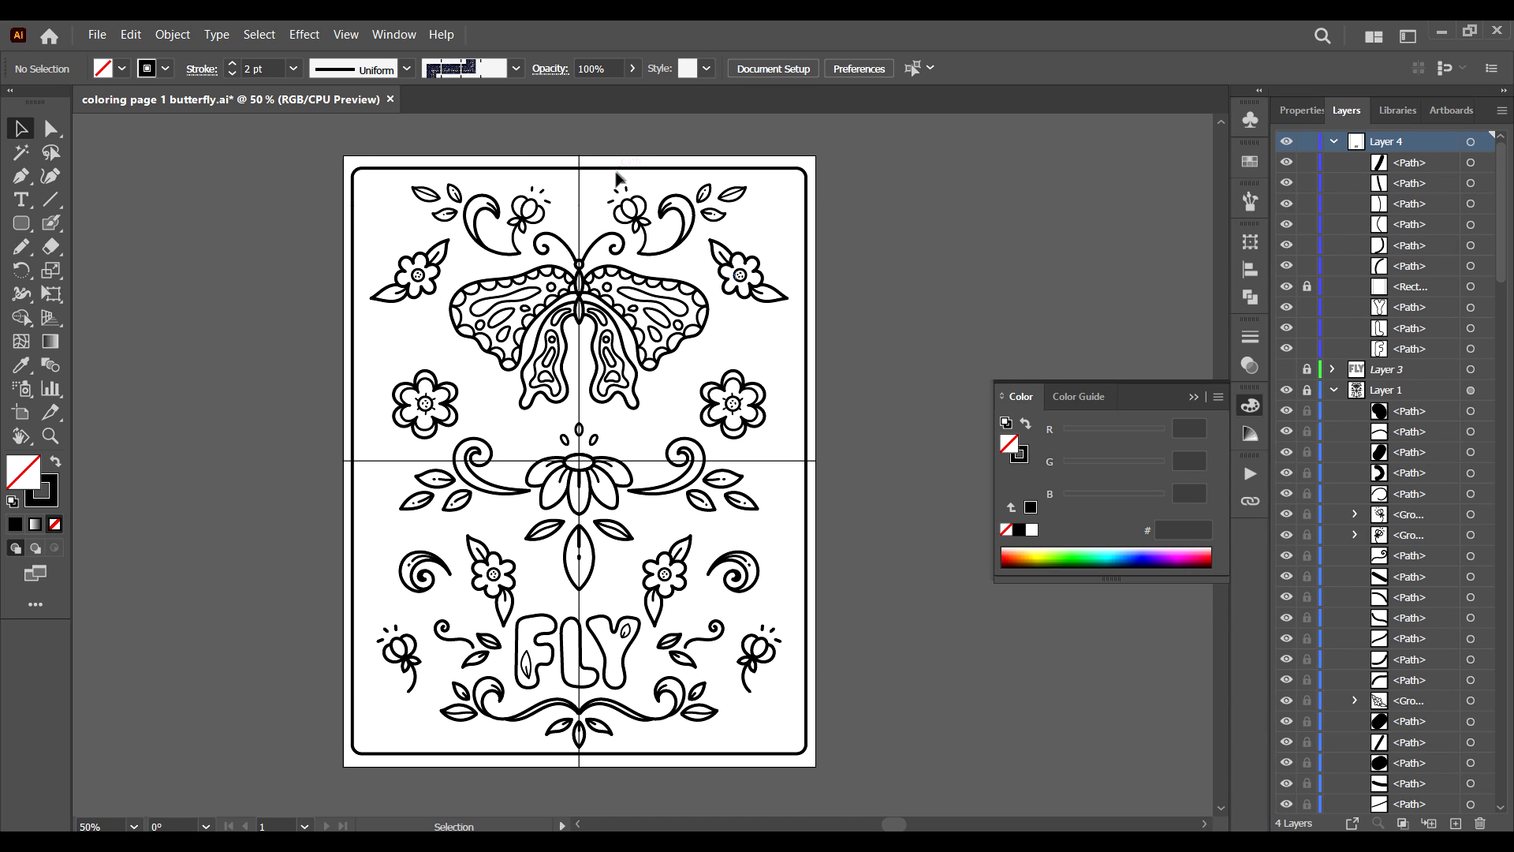
{"action": "left_click", "coordinate": [1471, 286]}
{"action": "left_click", "coordinate": [131, 35]}
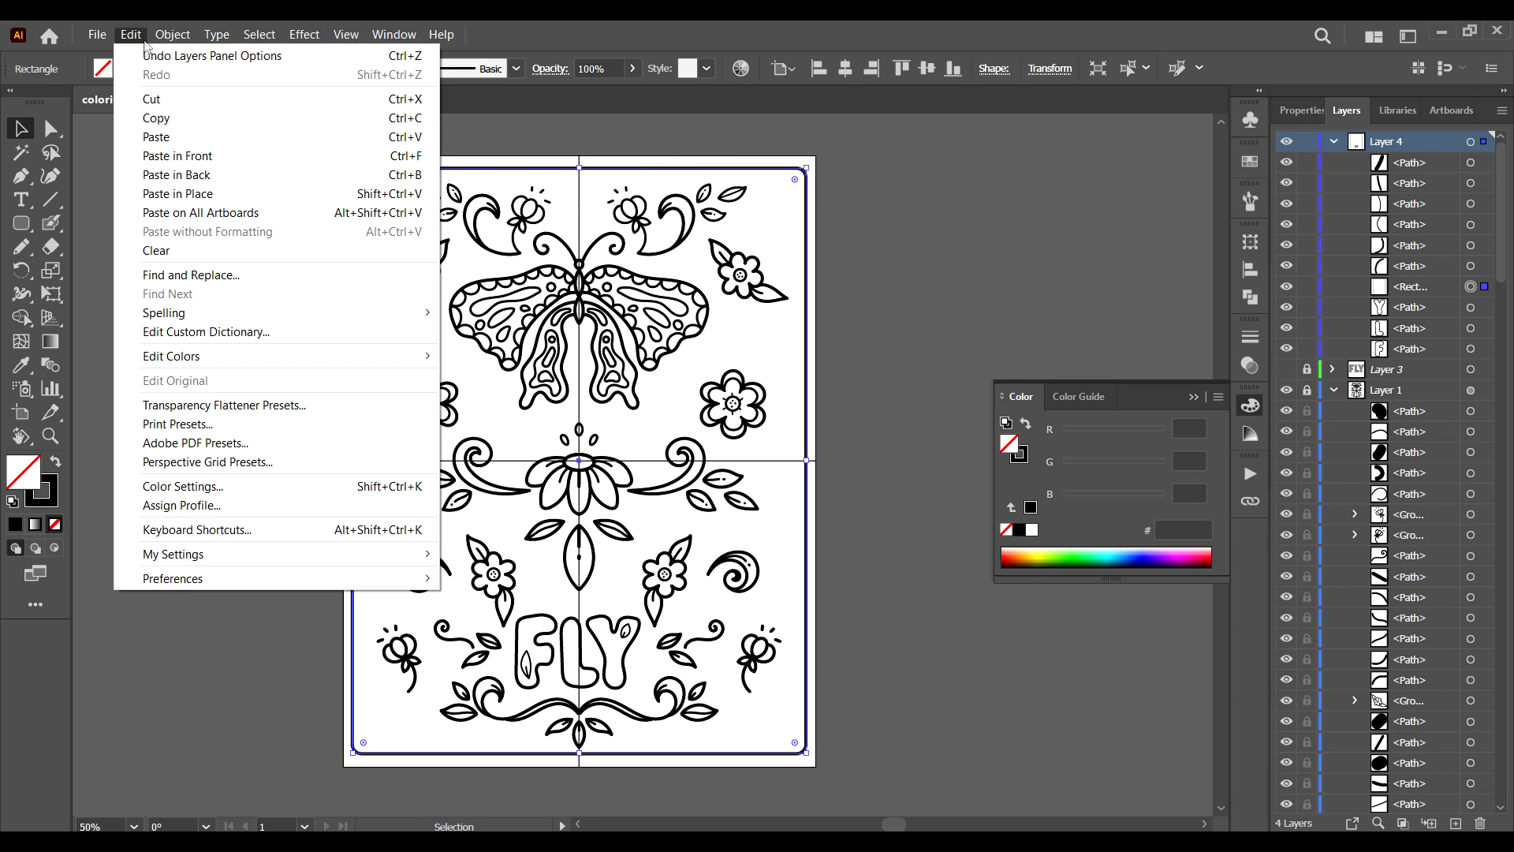
{"action": "key", "text": "Escape"}
{"action": "key", "text": "Delete"}
{"action": "key", "text": "ctrl+z"}
{"action": "left_click", "coordinate": [132, 33]}
{"action": "left_click", "coordinate": [235, 195]}
{"action": "left_click_drag", "start_coordinate": [806, 168], "coordinate": [801, 175]}
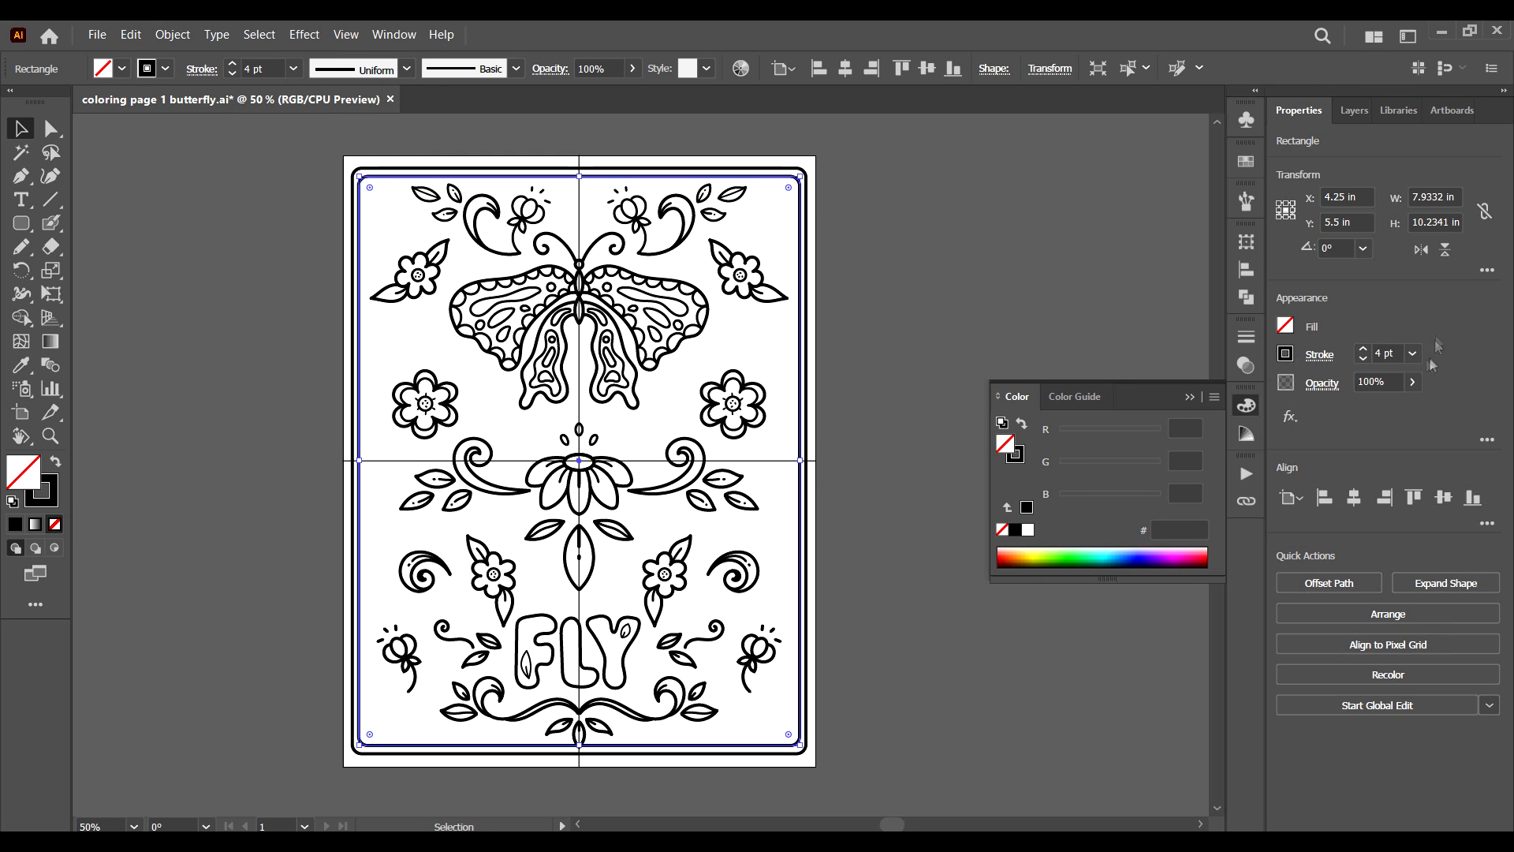
Set the inner border's stroke to 3 pt and raise its top edge slightly to even out the gap.
{"action": "left_click", "coordinate": [583, 199]}
{"action": "left_click", "coordinate": [617, 177]}
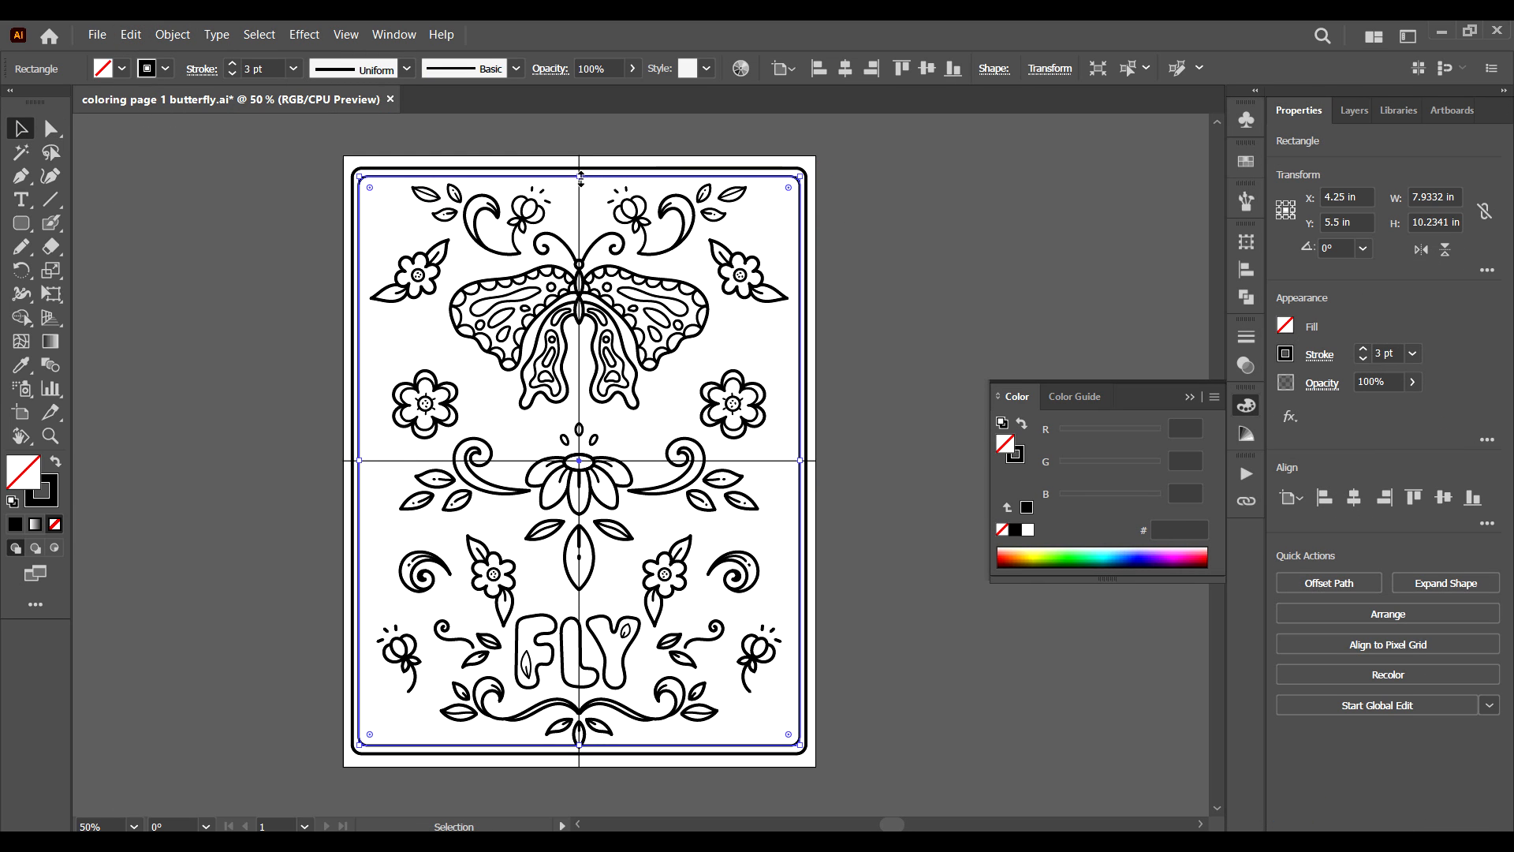
{"action": "left_click_drag", "start_coordinate": [579, 175], "coordinate": [579, 172]}
{"action": "left_click", "coordinate": [889, 247]}
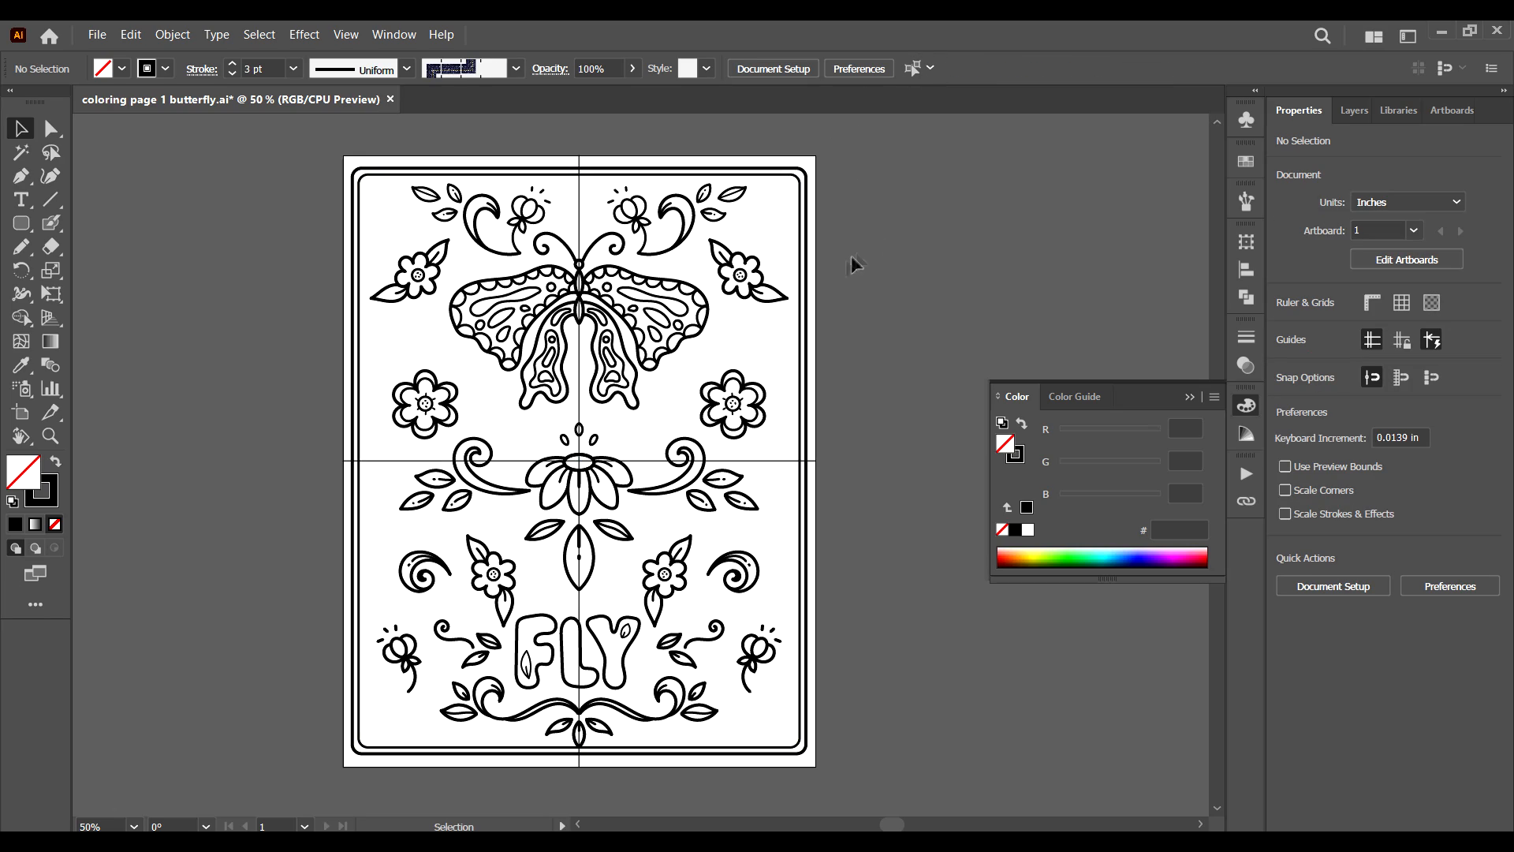
{"action": "key", "text": "ctrl+="}
{"action": "key", "text": "ctrl+="}
{"action": "left_click_drag", "start_coordinate": [615, 809], "coordinate": [606, 592]}
{"action": "left_click", "coordinate": [622, 460]}
{"action": "key", "text": "ctrl+-"}
{"action": "key", "text": "ctrl+-"}
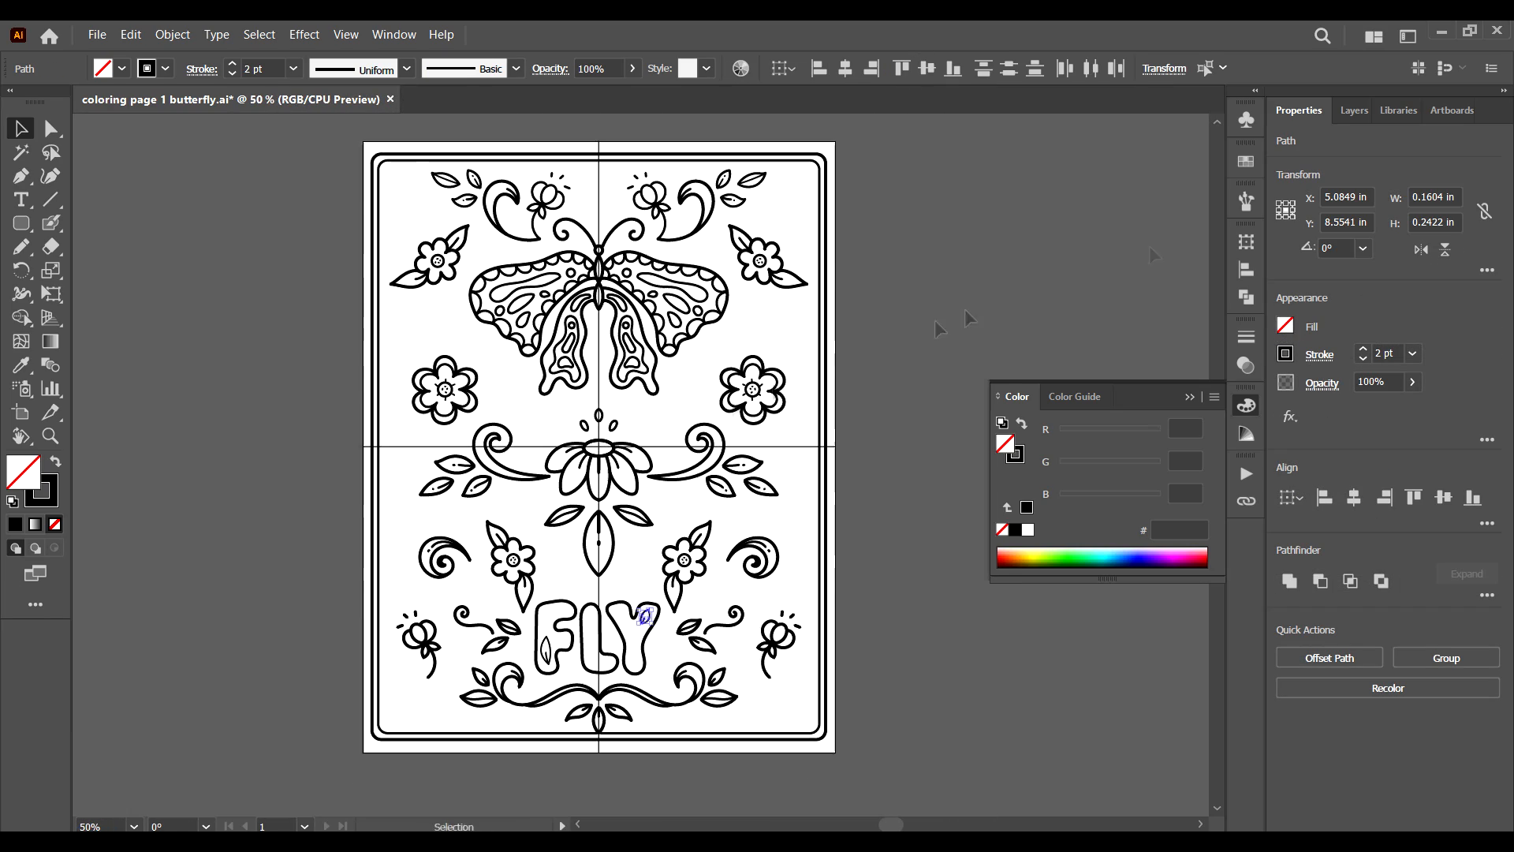
Unlock Layer 1, hide its vertical and horizontal center lines, and save the drawing.
{"action": "left_click", "coordinate": [1352, 111]}
{"action": "left_click", "coordinate": [1334, 141]}
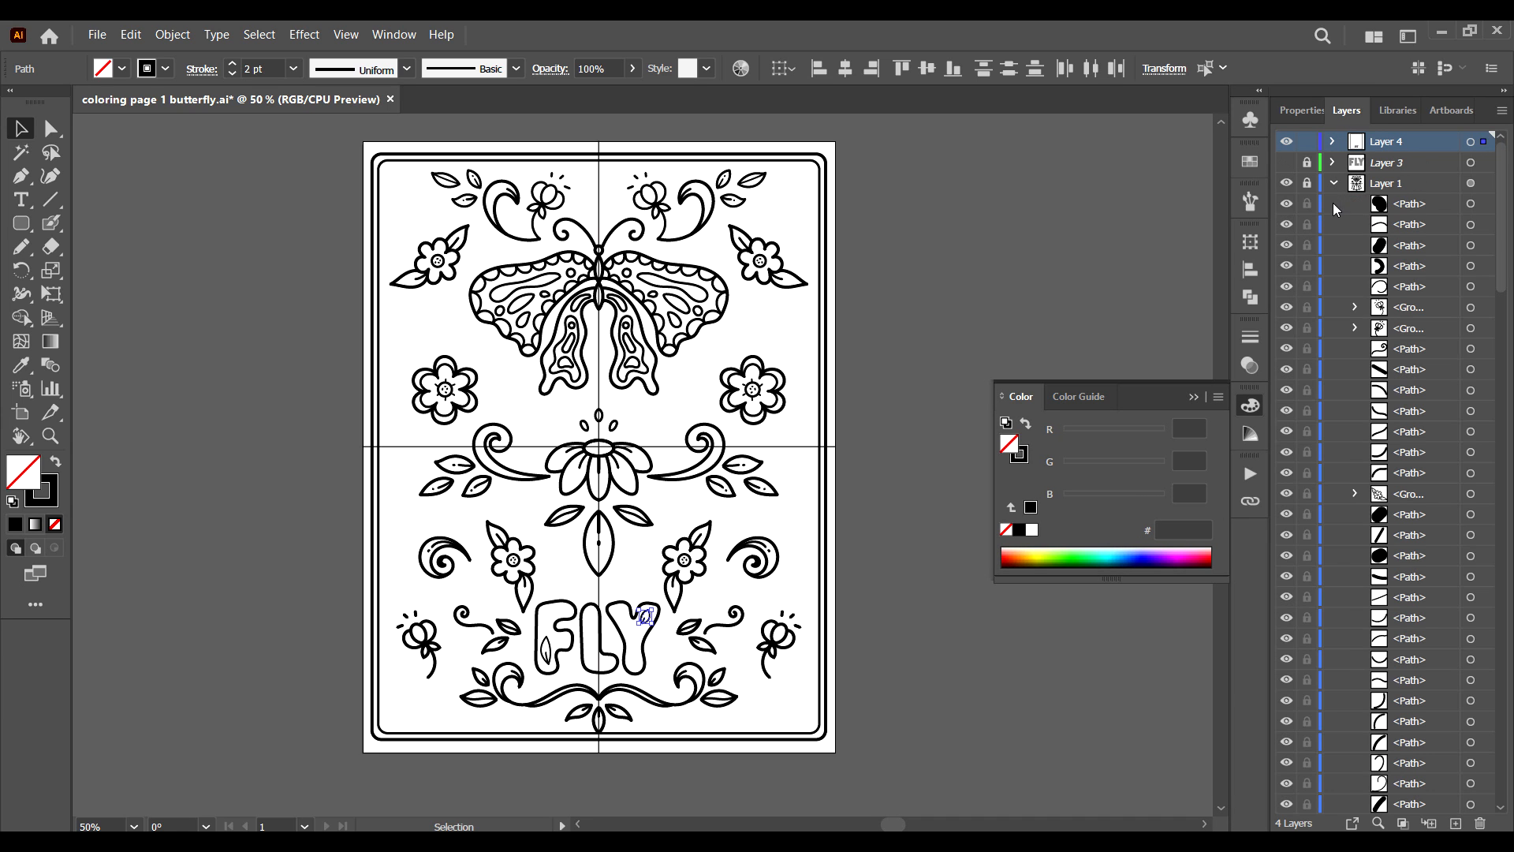
{"action": "left_click_drag", "start_coordinate": [1500, 286], "coordinate": [1501, 812]}
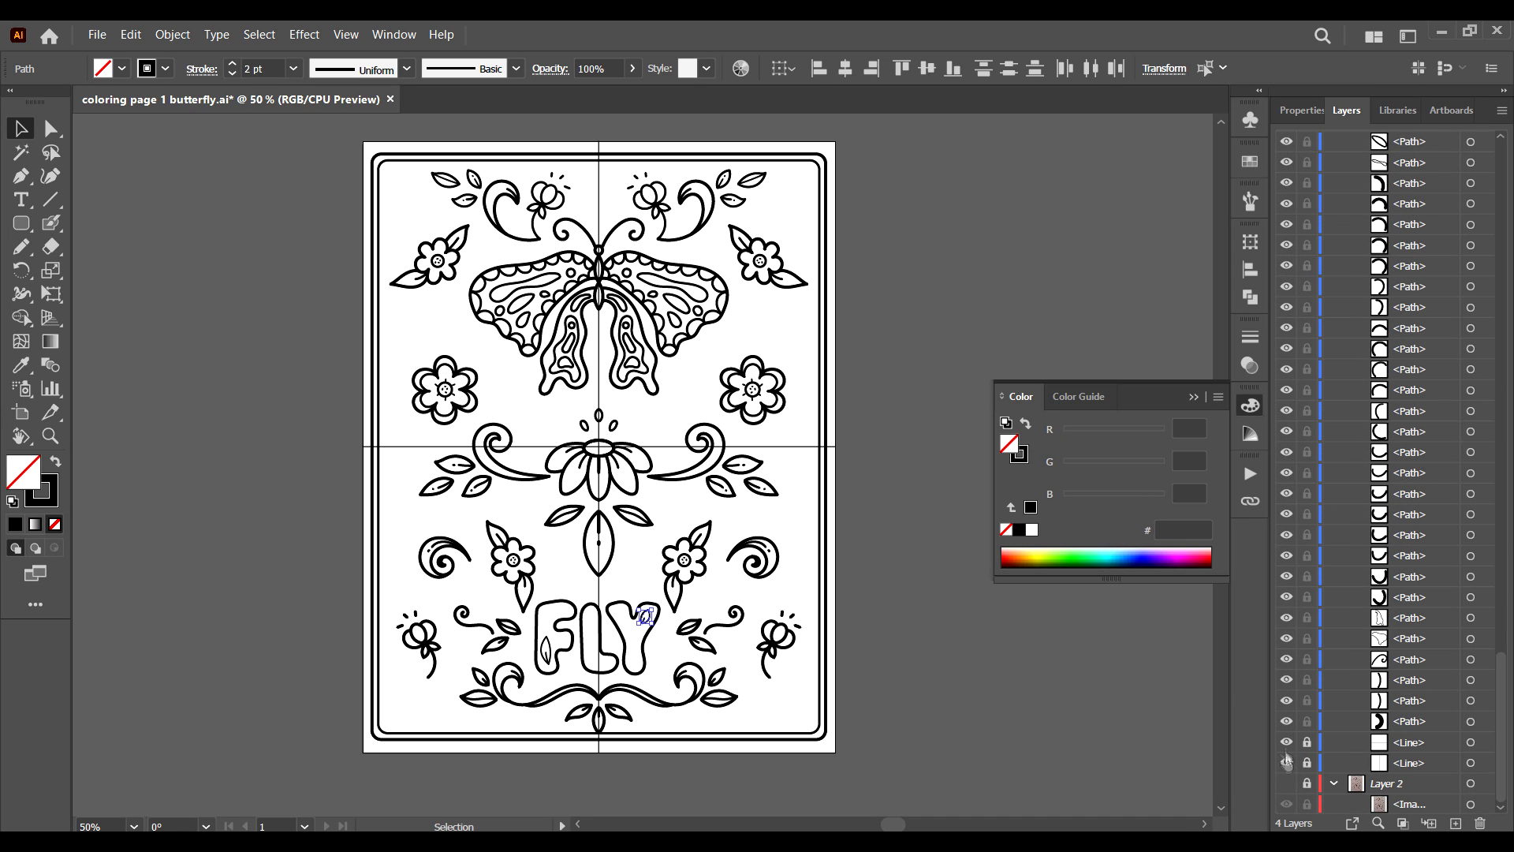
{"action": "mouse_move", "coordinate": [1500, 741]}
{"action": "left_mouse_down"}
{"action": "mouse_move", "coordinate": [1500, 233]}
{"action": "mouse_move", "coordinate": [1500, 749]}
{"action": "left_mouse_up"}
{"action": "left_click", "coordinate": [1305, 184]}
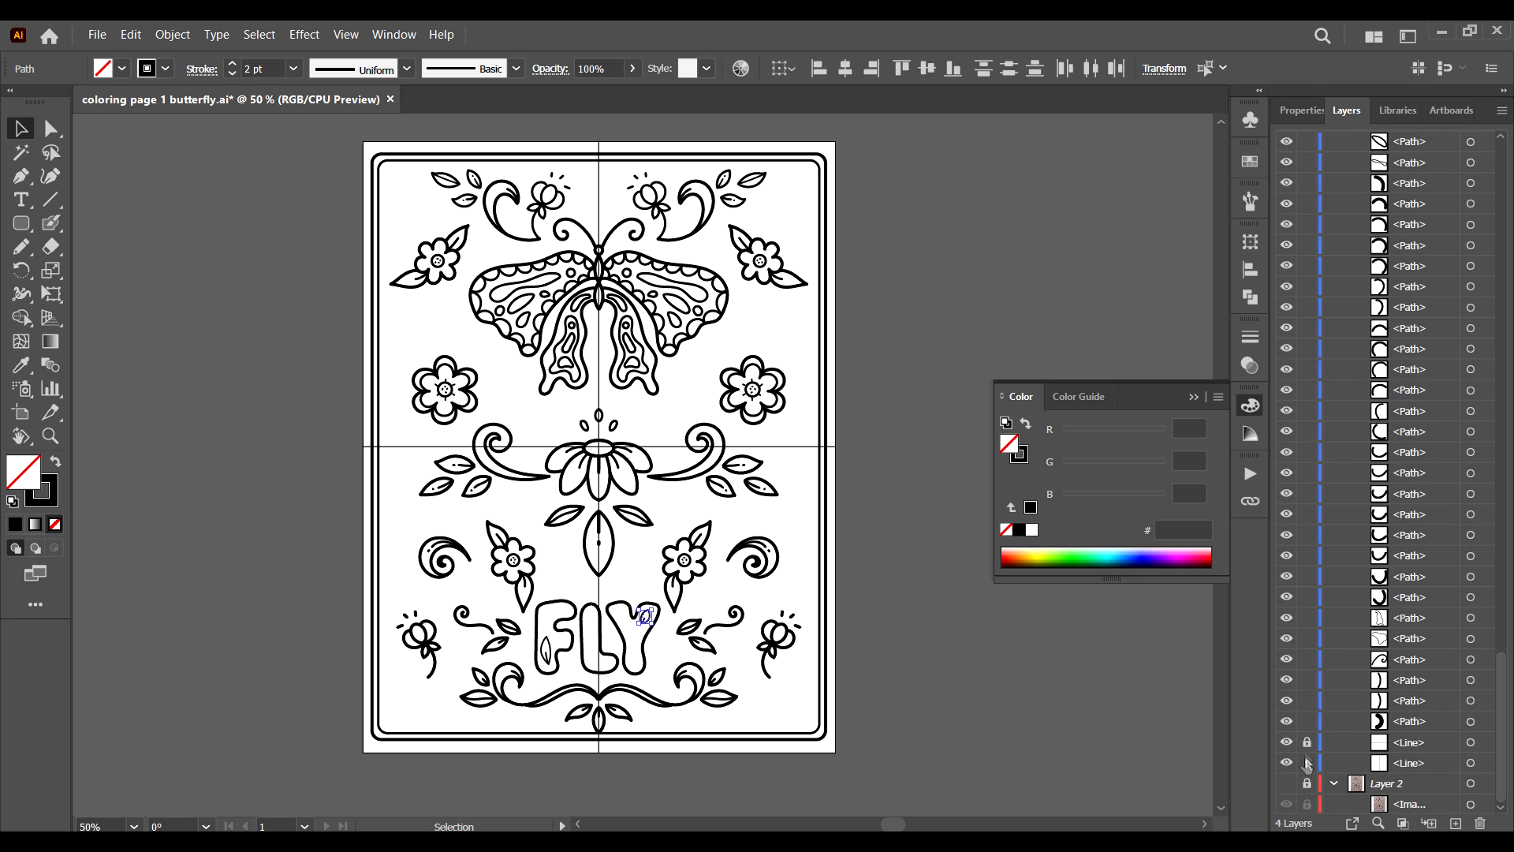
{"action": "left_click_drag", "start_coordinate": [1286, 742], "coordinate": [1293, 763]}
{"action": "left_click", "coordinate": [970, 599]}
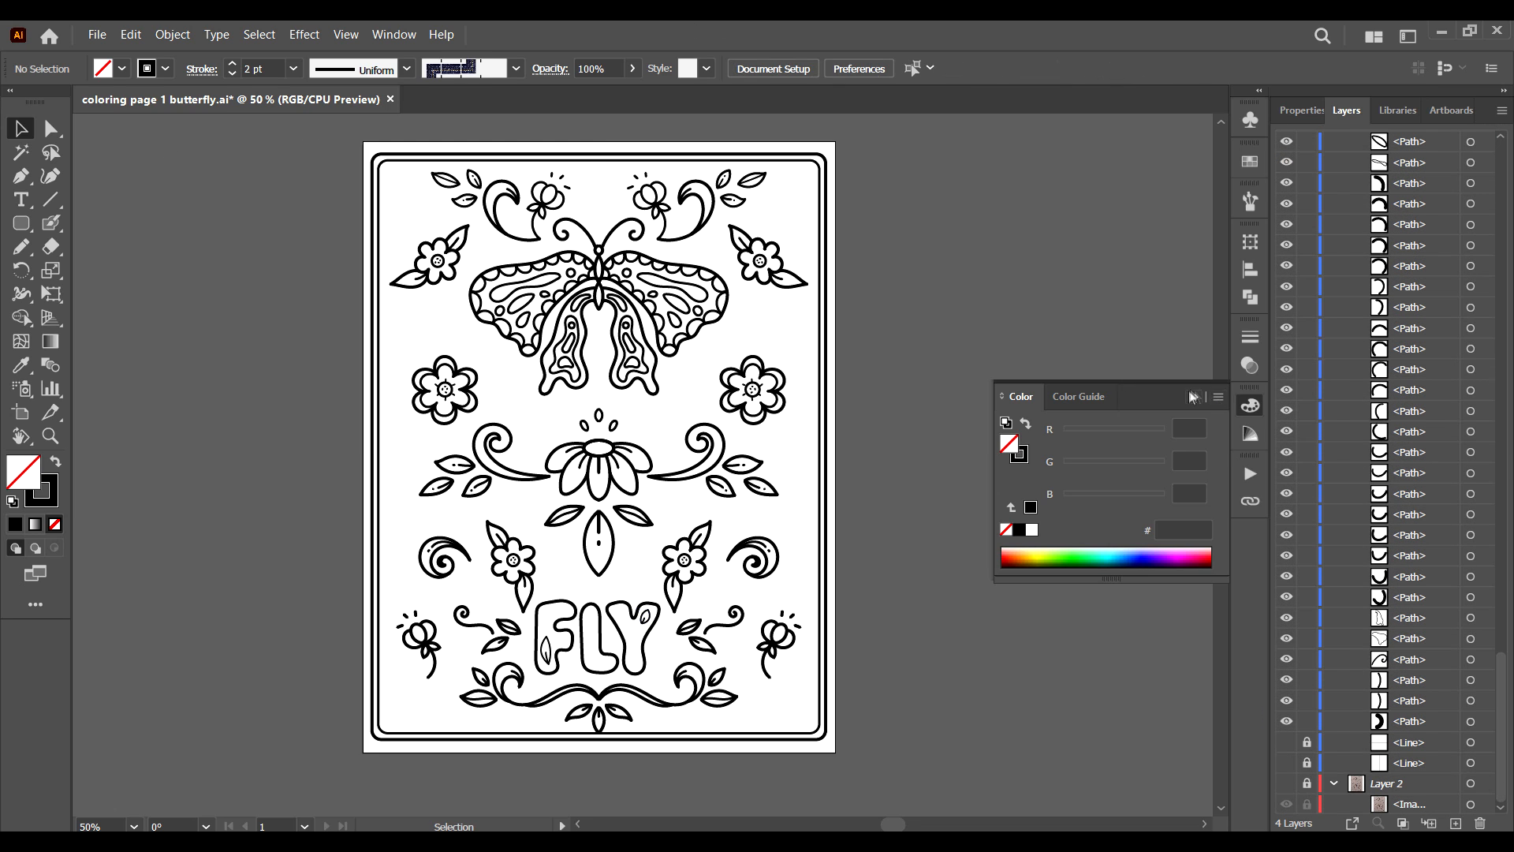
{"action": "key", "text": "space"}
{"action": "left_click_drag", "start_coordinate": [680, 428], "coordinate": [726, 445]}
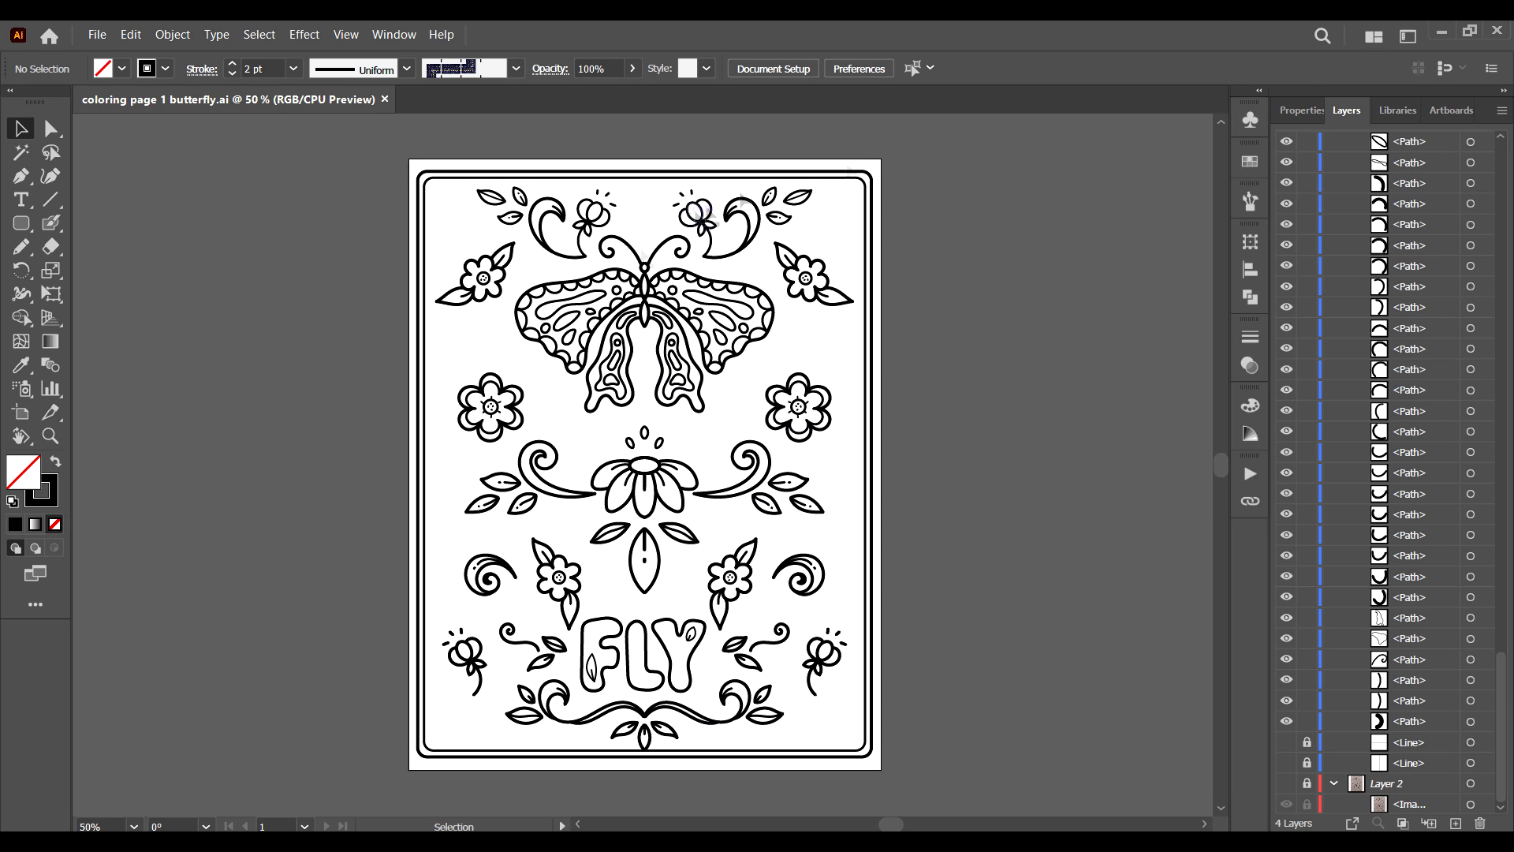
Duplicate the two leaves at the right end of the bottom scroll and stand the rotated copies above the large flower on the right.
{"action": "left_click_drag", "start_coordinate": [757, 726], "coordinate": [755, 727]}
{"action": "key", "text": "ctrl+c"}
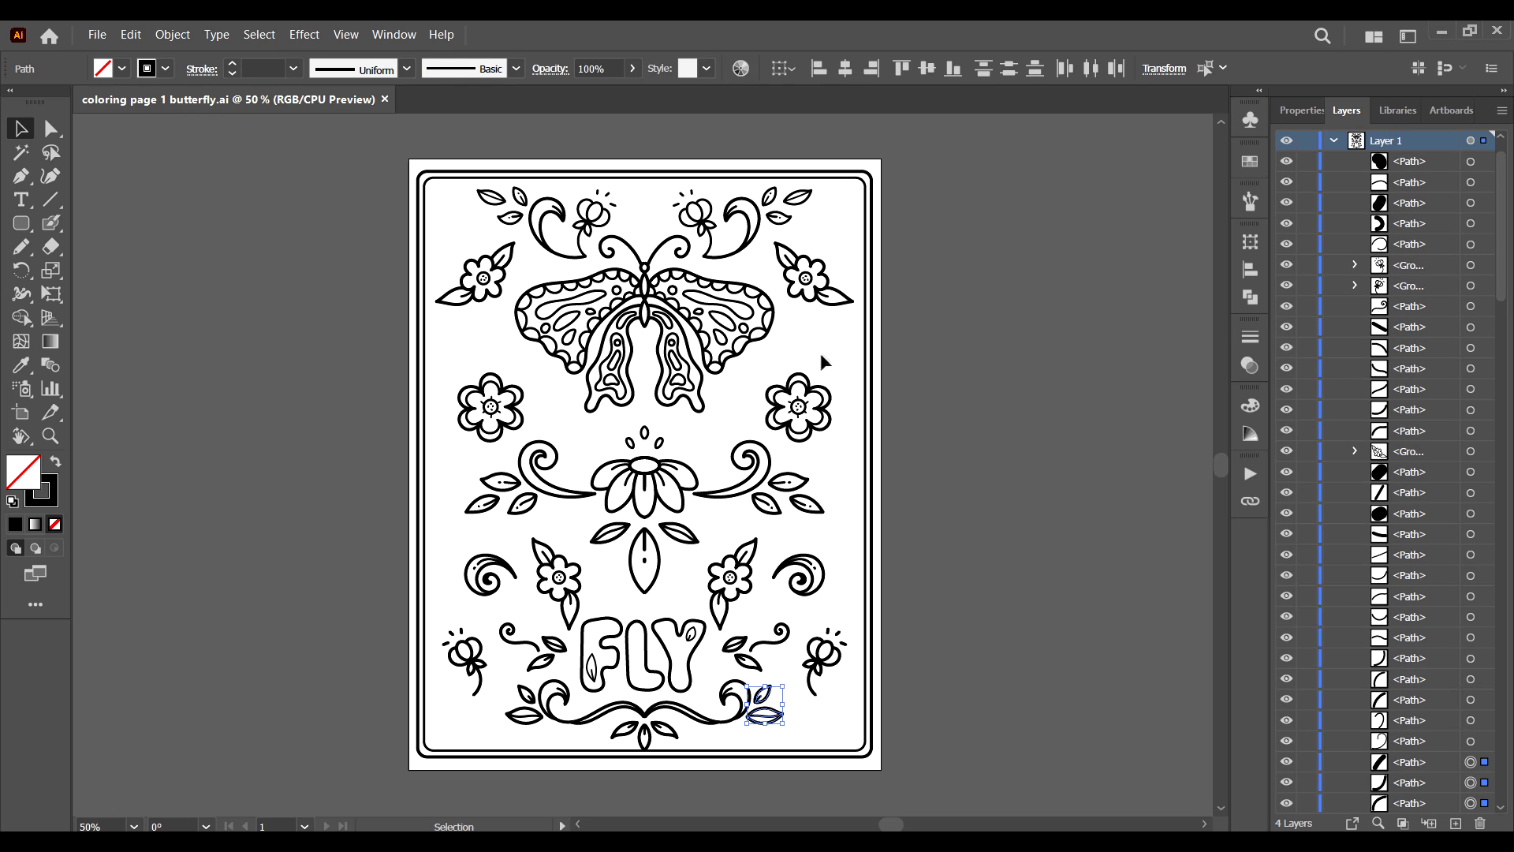
{"action": "key", "text": "ctrl+v"}
{"action": "key", "text": "ctrl+plus"}
{"action": "key", "text": "ctrl+plus"}
{"action": "key", "text": "ctrl+plus"}
{"action": "left_click_drag", "start_coordinate": [695, 494], "coordinate": [1142, 149]}
{"action": "key", "text": "space"}
{"action": "left_click_drag", "start_coordinate": [1090, 237], "coordinate": [675, 694]}
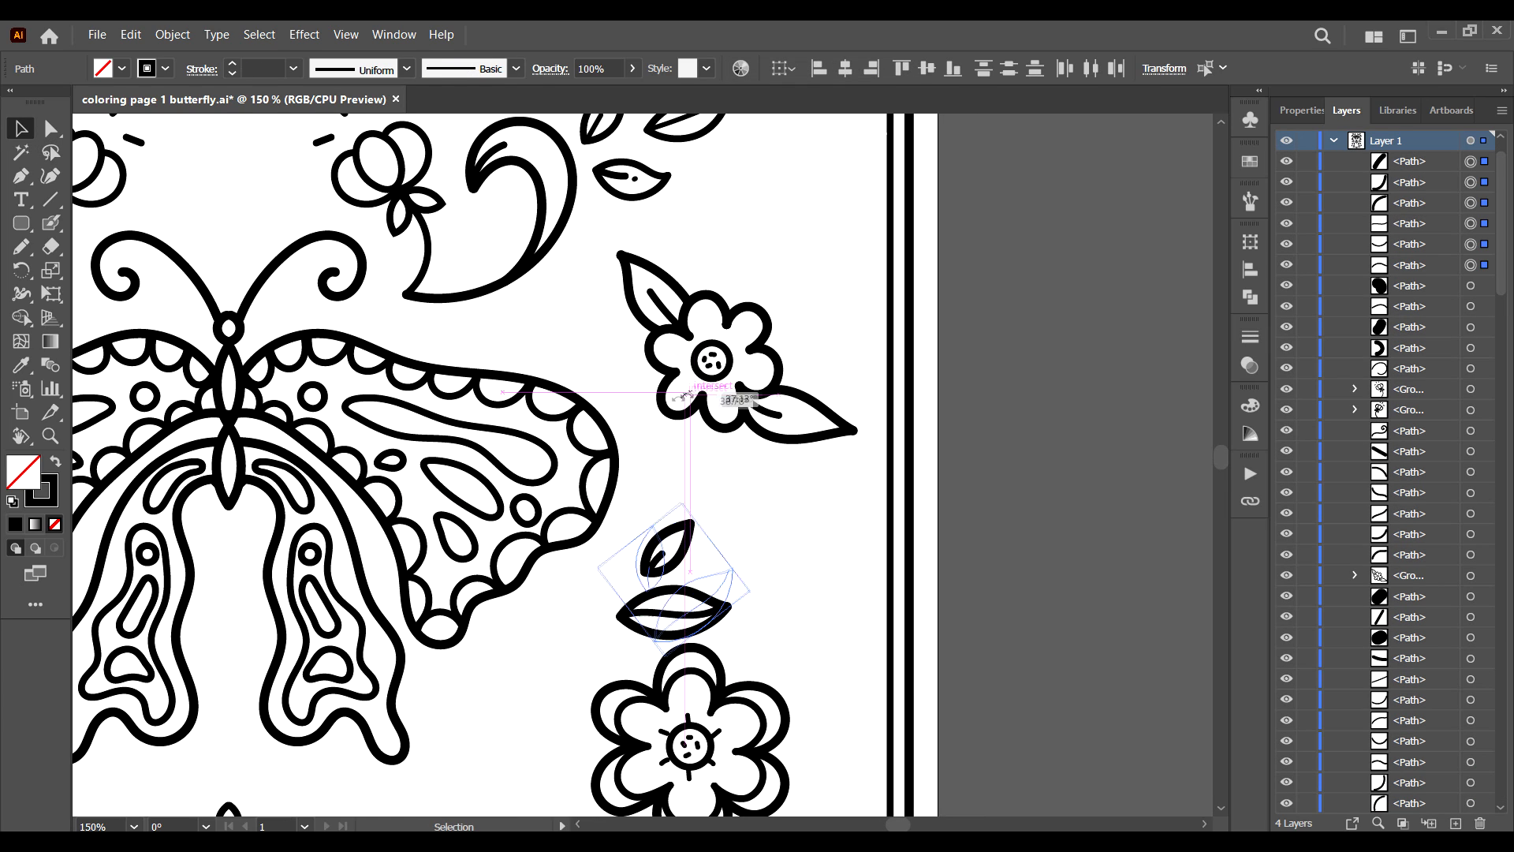
{"action": "left_click_drag", "start_coordinate": [723, 386], "coordinate": [835, 599]}
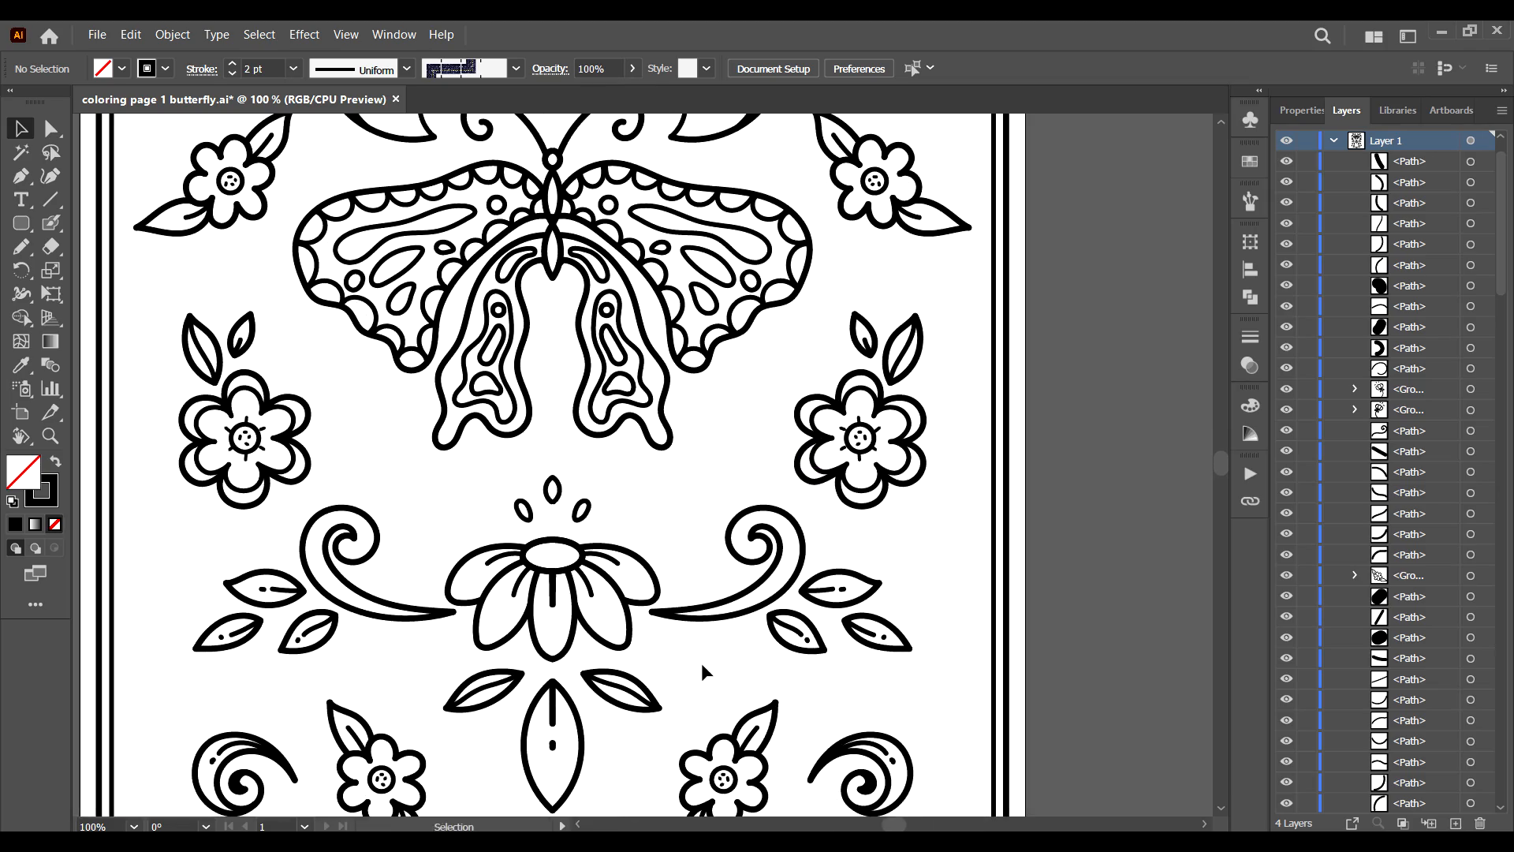
{"action": "key", "text": "ctrl+minus"}
{"action": "key", "text": "ctrl+minus"}
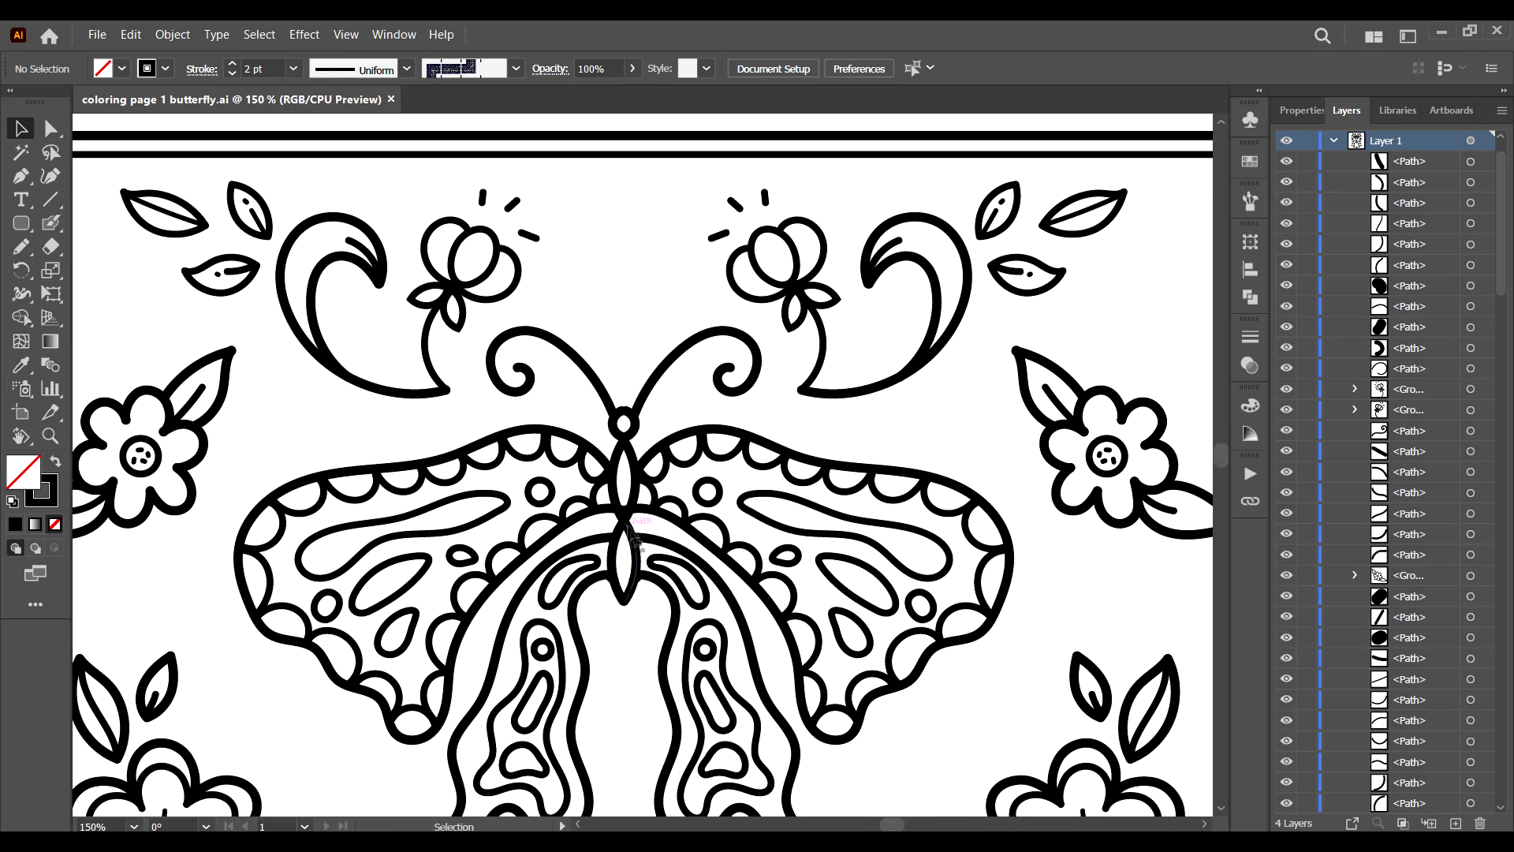
Nudge the butterfly's lower body segment and its right hind wing with the inner details slightly upward.
{"action": "left_click", "coordinate": [631, 579]}
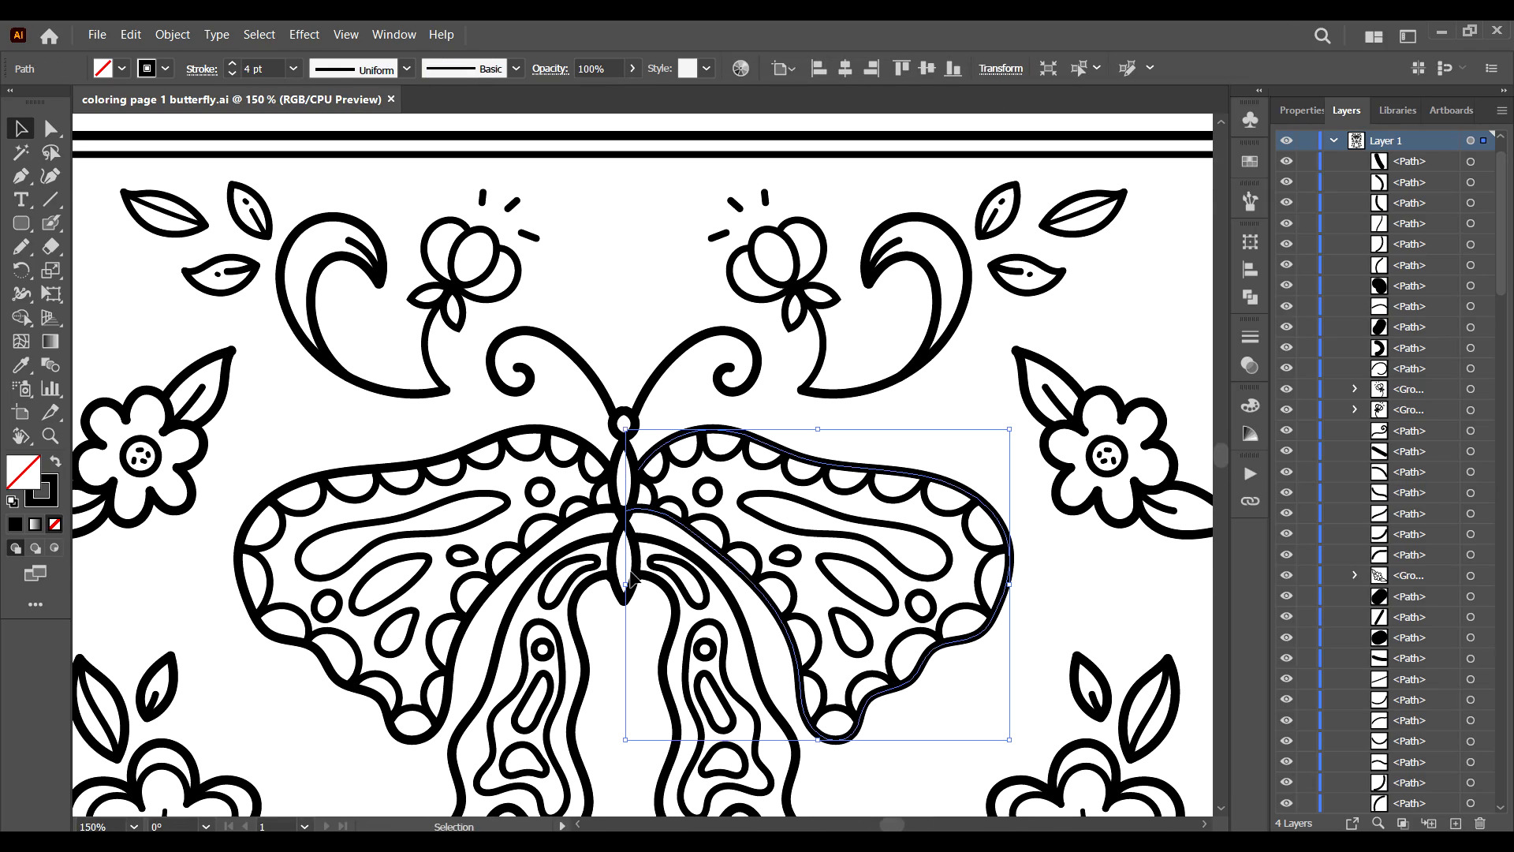
{"action": "left_click_drag", "start_coordinate": [631, 579], "coordinate": [632, 574]}
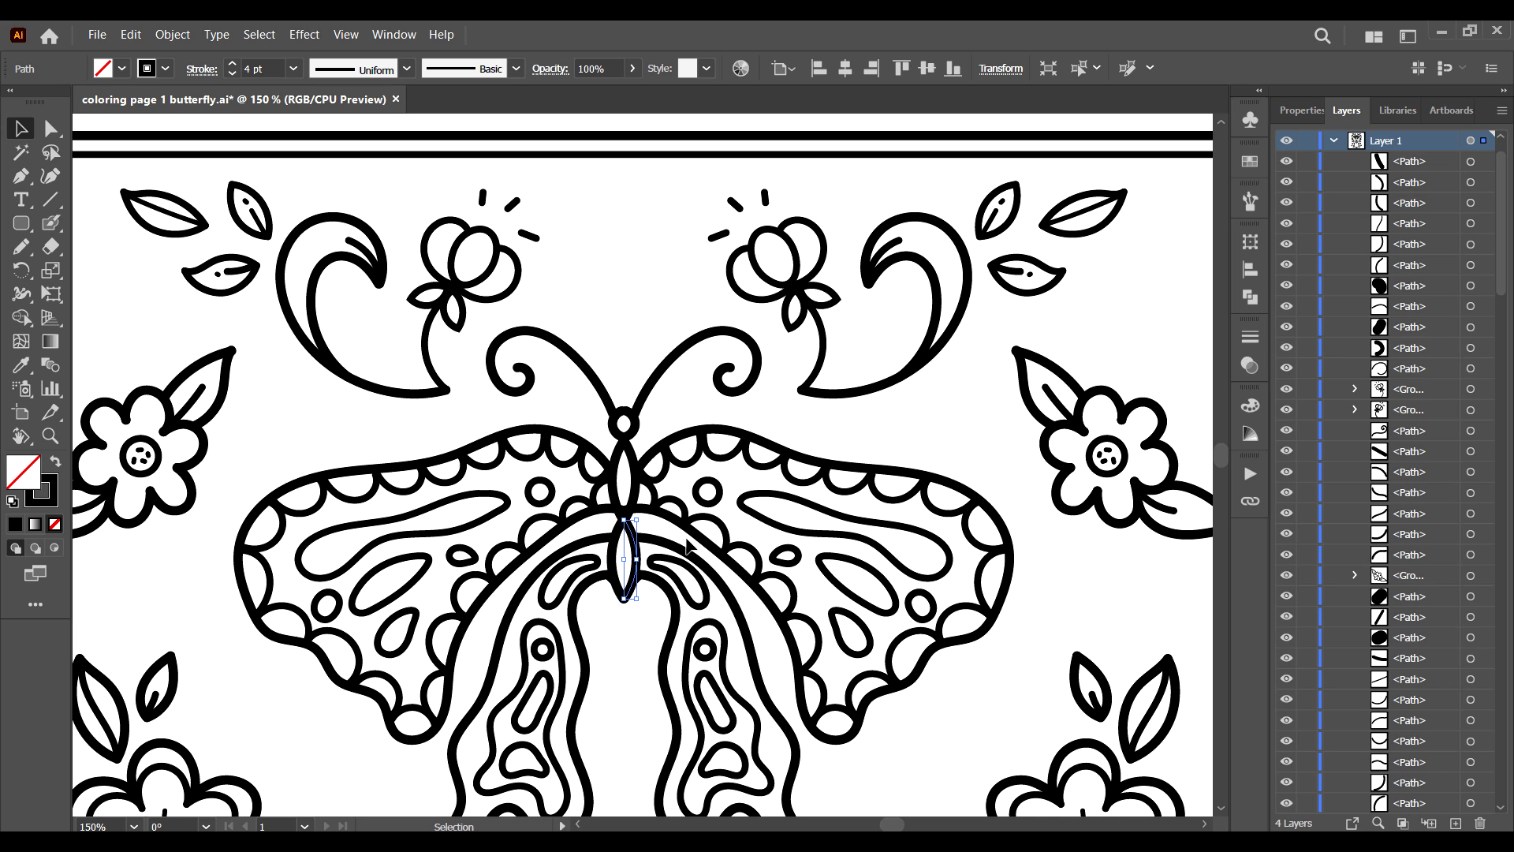
{"action": "left_click", "coordinate": [615, 658]}
{"action": "scroll", "coordinate": [753, 653], "scroll_direction": "down", "scroll_amount": 3}
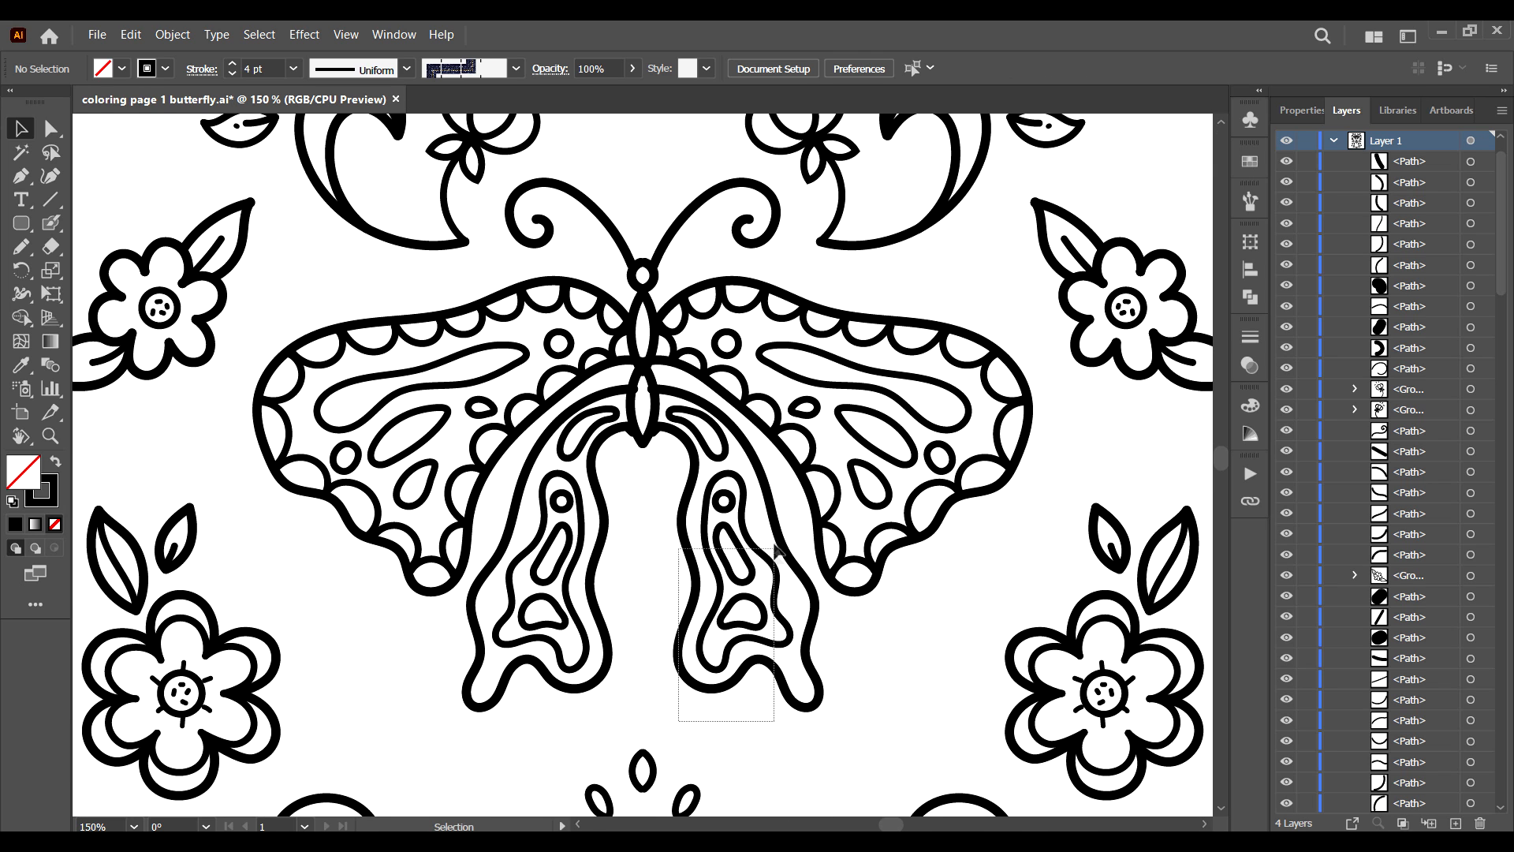
{"action": "left_click", "coordinate": [738, 517]}
{"action": "left_click", "coordinate": [970, 679]}
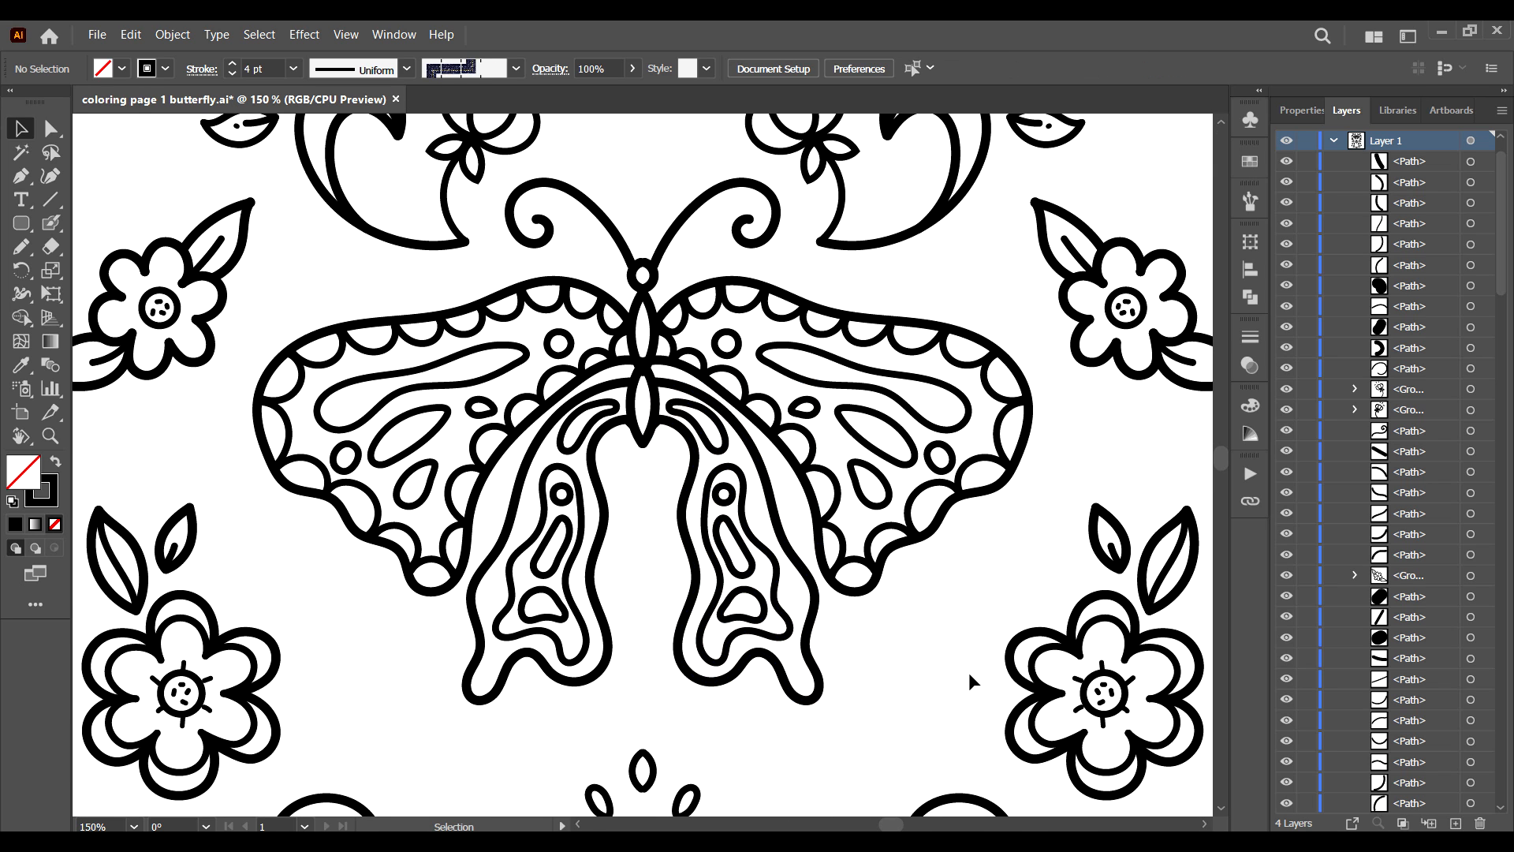
Move the small flower with two leaves above the Y slightly upward, away from the FLY lettering.
{"action": "key", "text": "ctrl+0"}
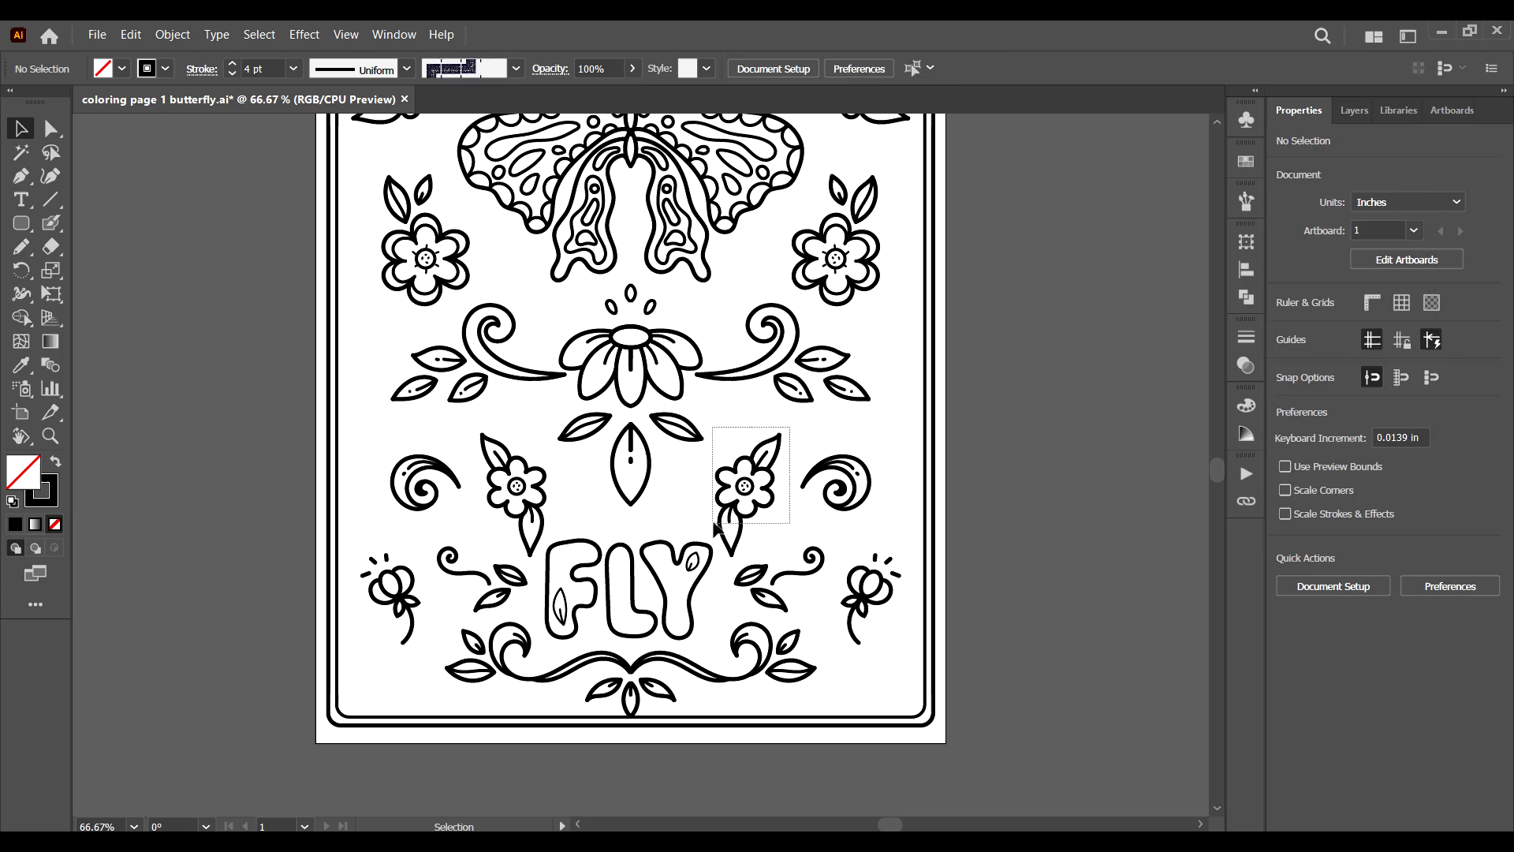
{"action": "left_click", "coordinate": [745, 465]}
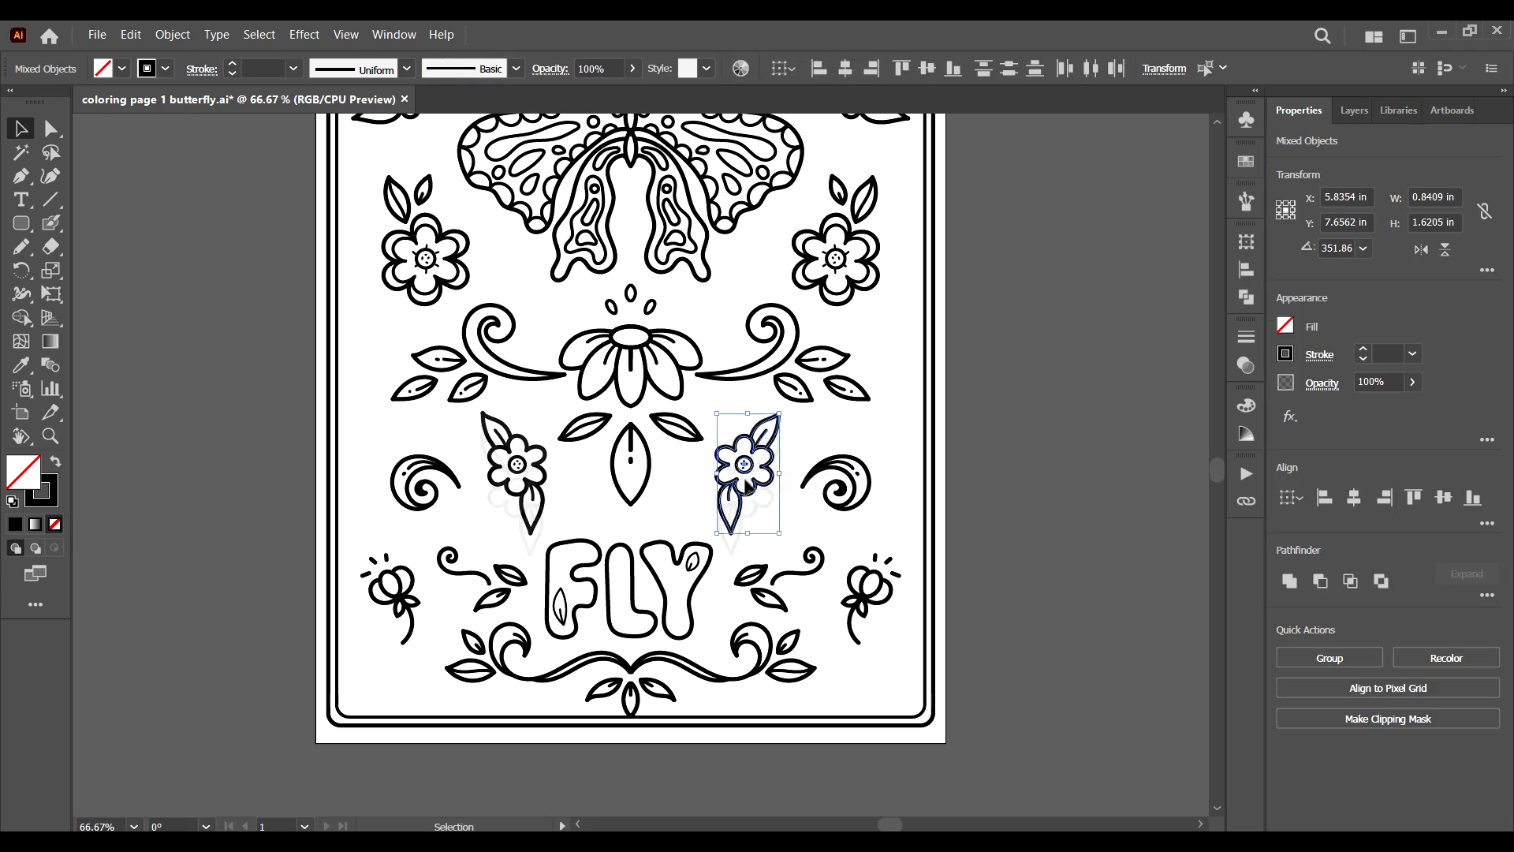
{"action": "left_click", "coordinate": [769, 521]}
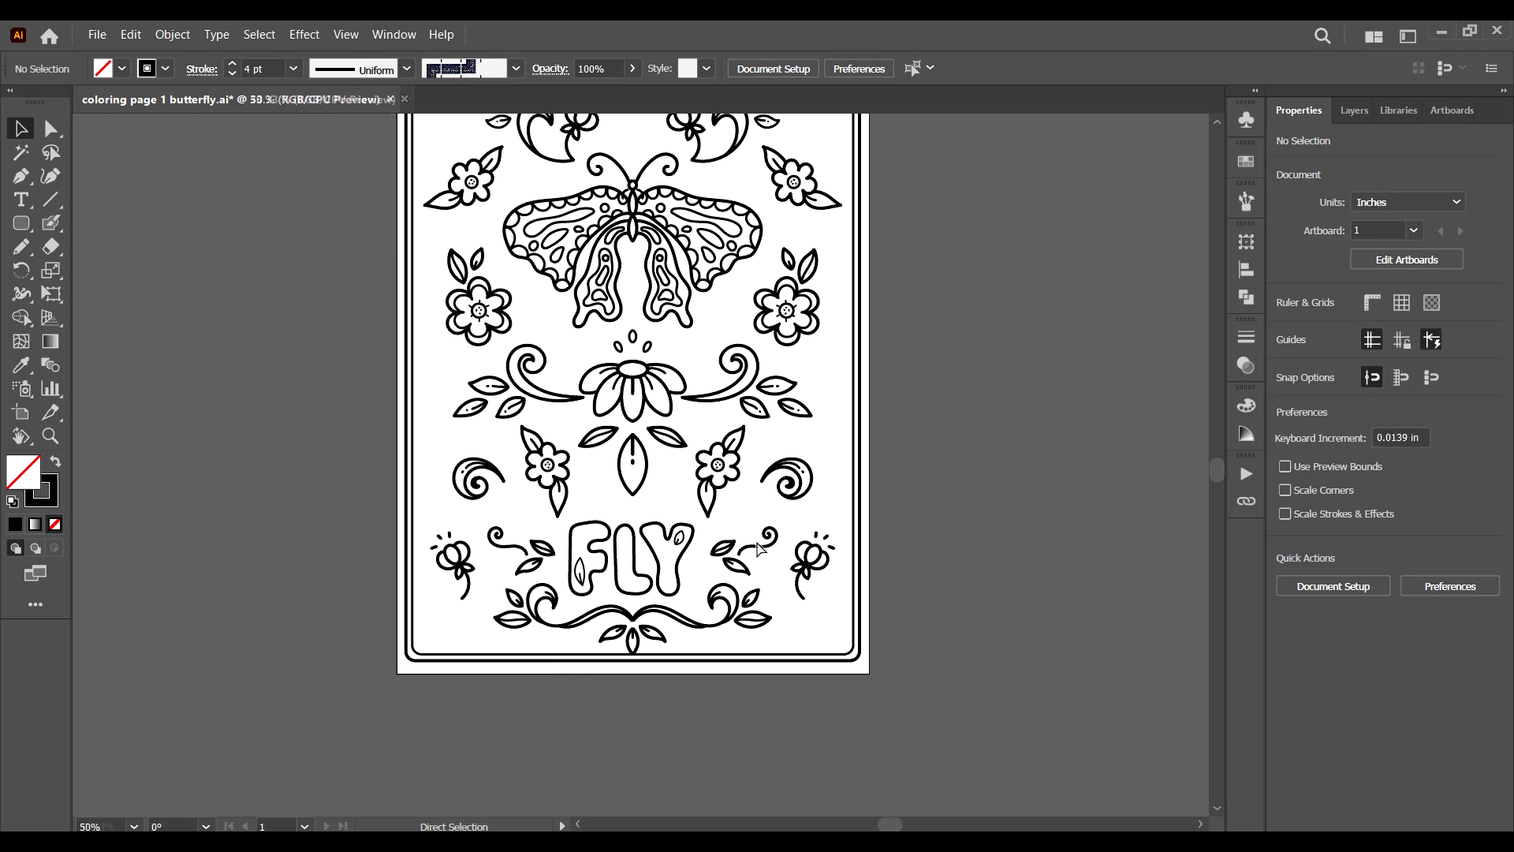